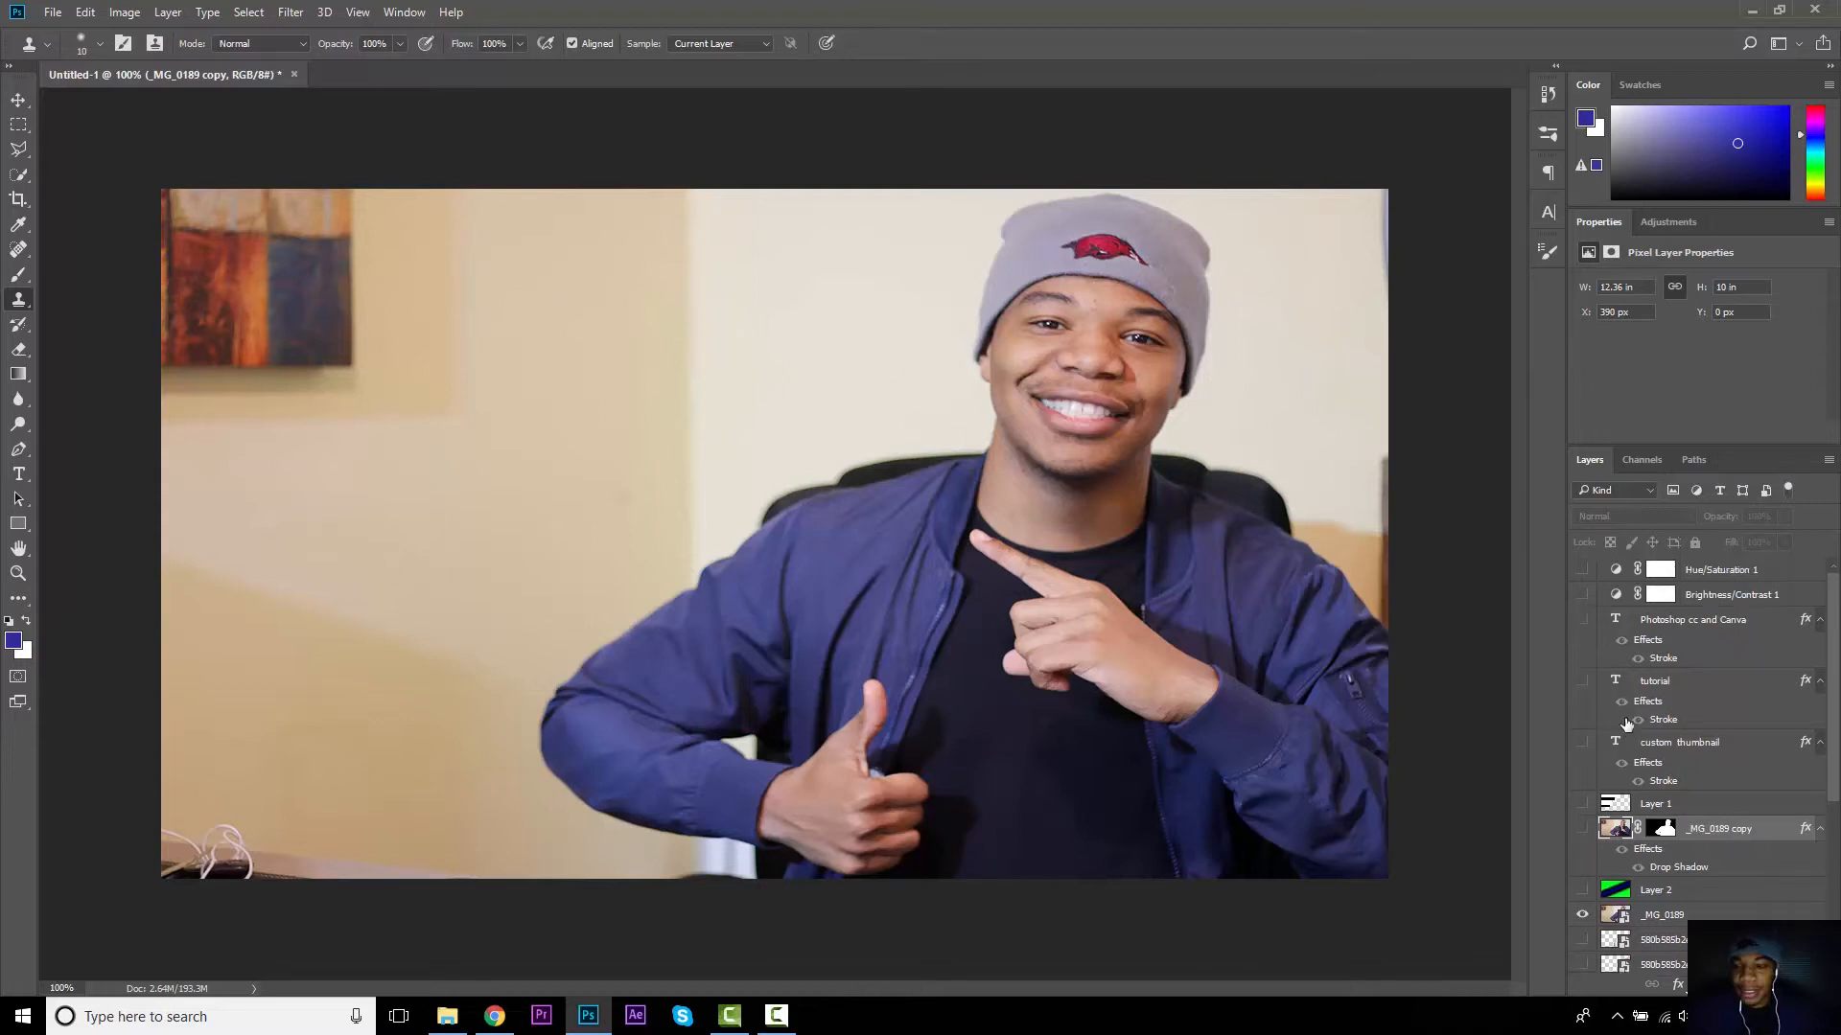
Step: Show the Photoshop cc and Canva, tutorial and custom thumbnail text layers together with Layer 1's black and white boxes
{"action": "left_click", "coordinate": [1582, 619]}
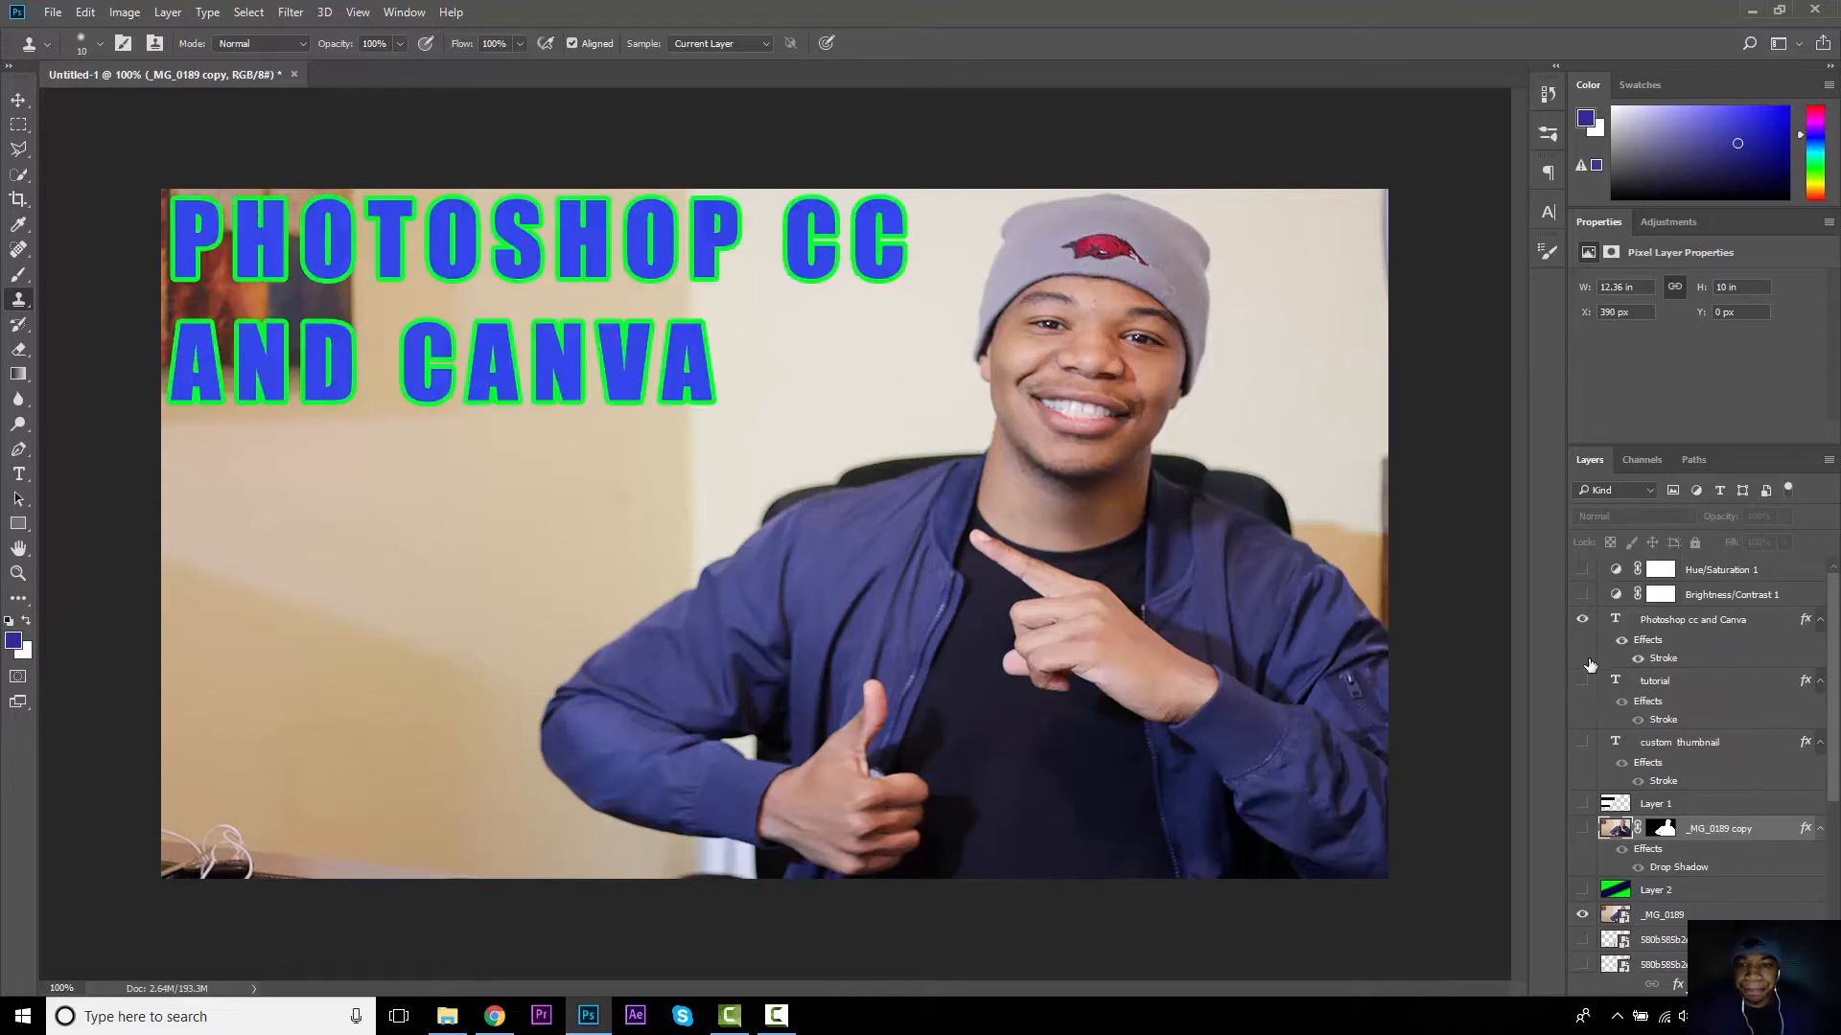
{"action": "left_click", "coordinate": [1582, 681]}
{"action": "left_click", "coordinate": [1582, 744]}
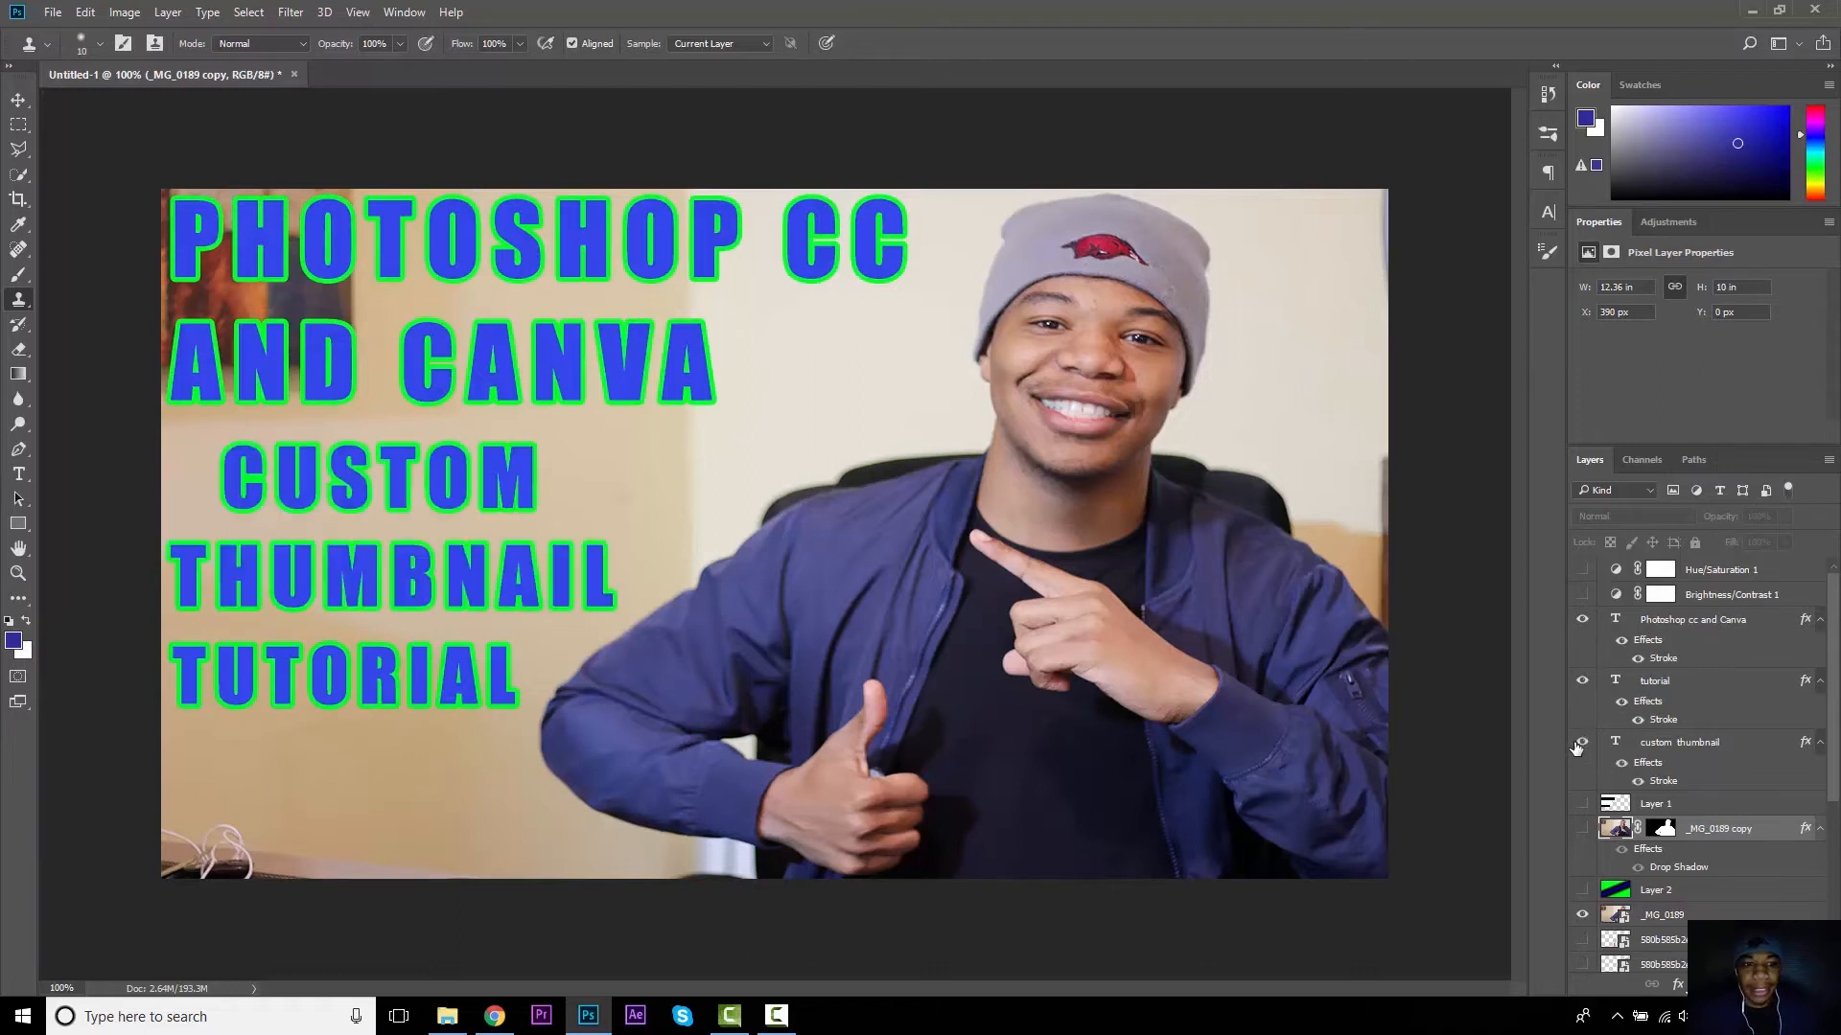
{"action": "left_click", "coordinate": [1582, 805]}
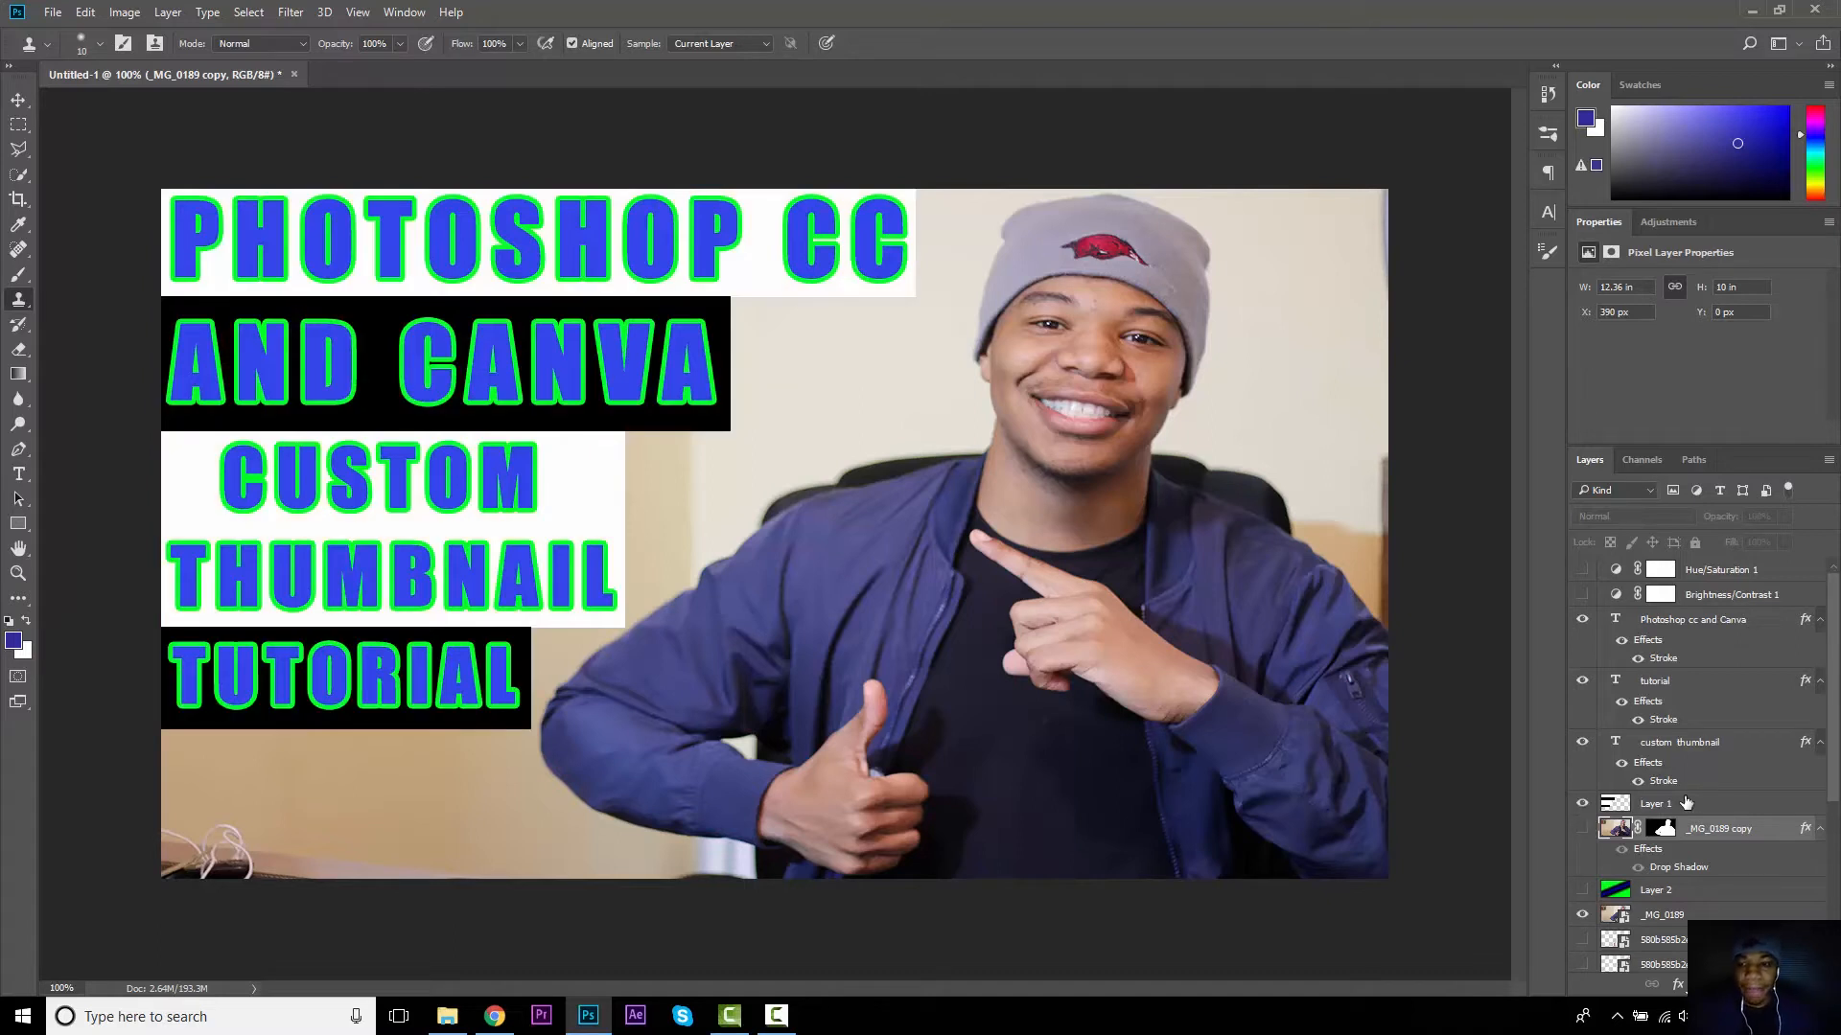
Step: Hide Layer 1 and the custom thumbnail text layer, keeping the other two text layers shown
{"action": "left_click", "coordinate": [1582, 804]}
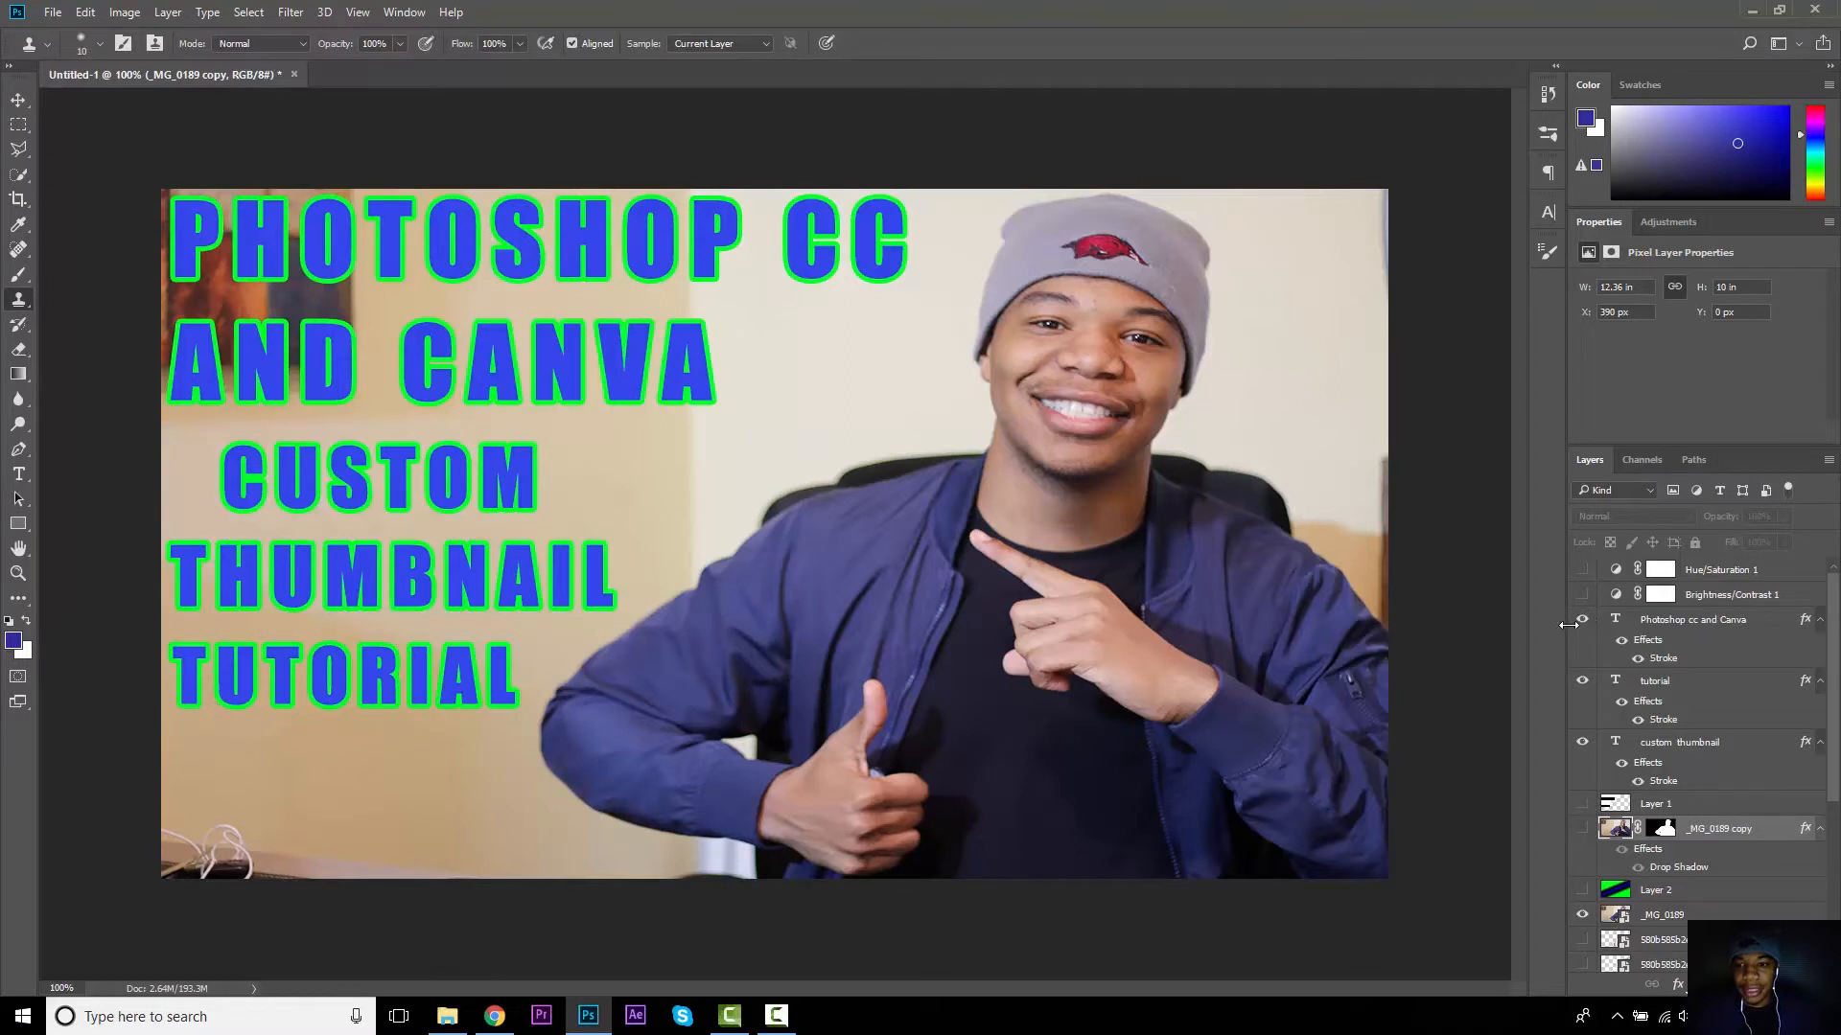
{"action": "left_click", "coordinate": [1582, 680]}
{"action": "left_click", "coordinate": [1583, 743]}
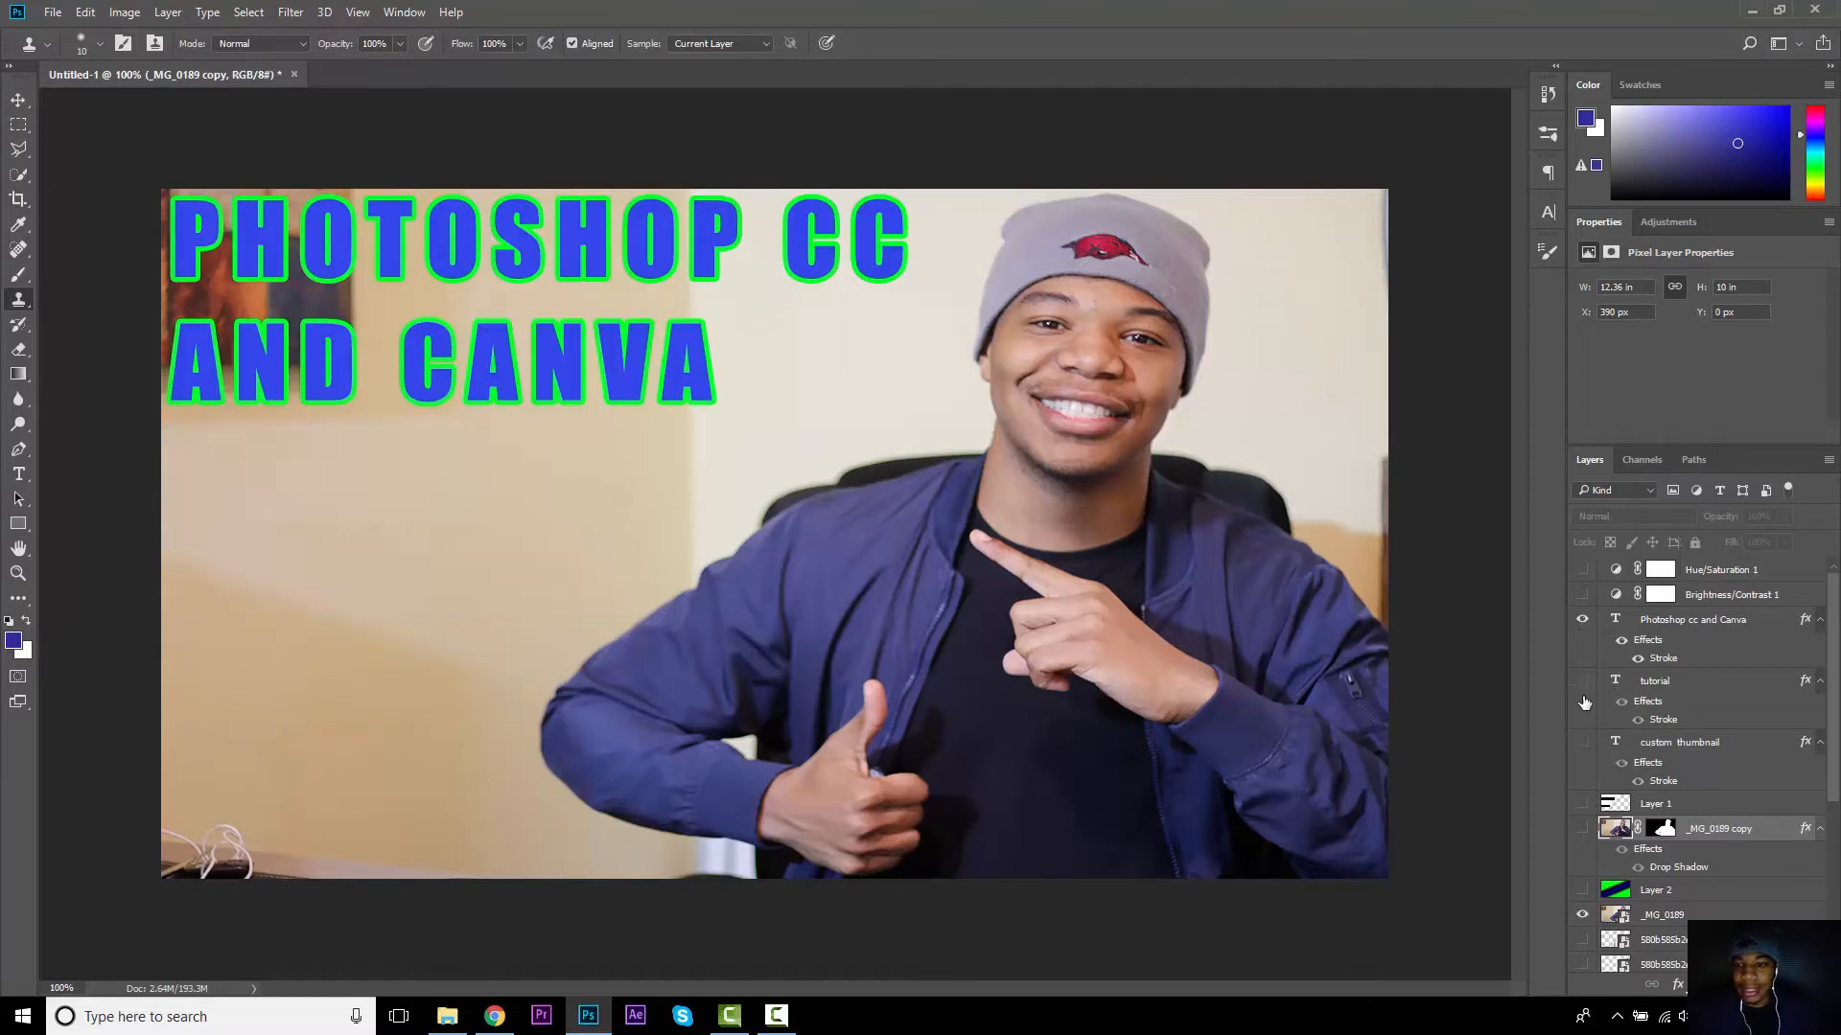
{"action": "left_click", "coordinate": [1582, 681]}
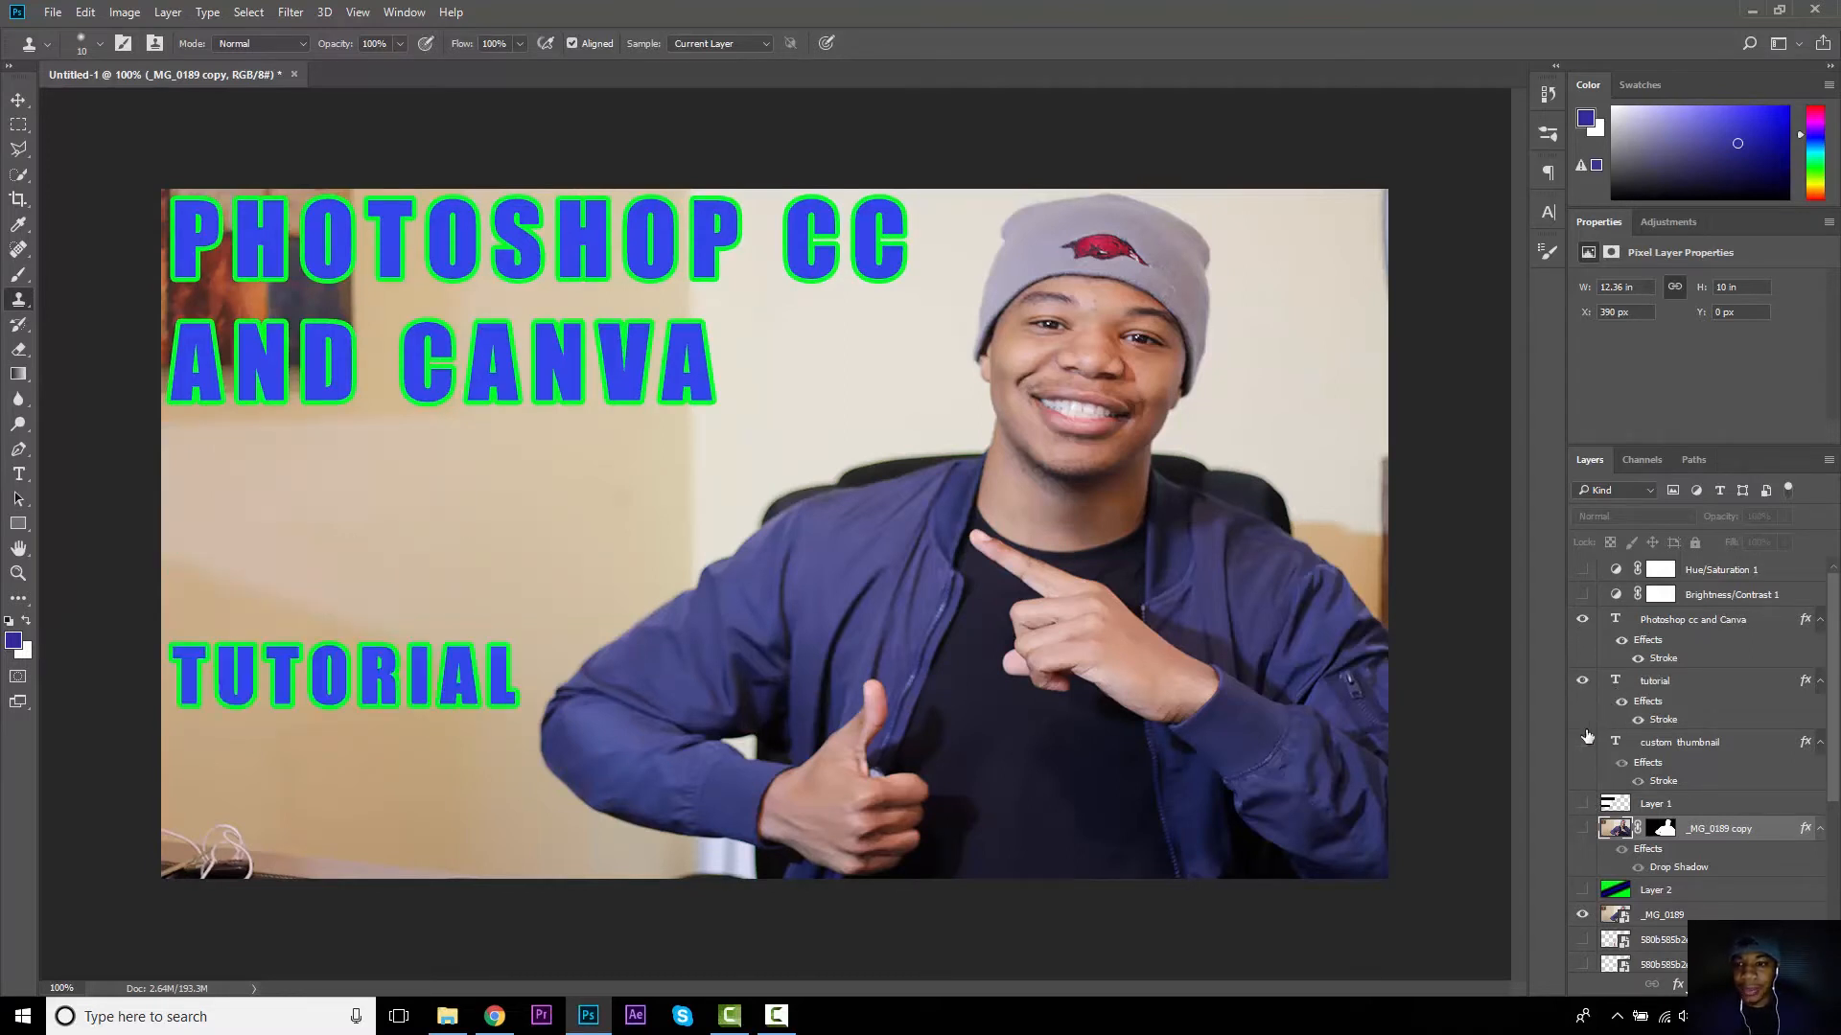
Step: Review the Stroke layer style and its color picker for the Photoshop cc and Canva text, leaving the settings as they are
{"action": "left_click", "coordinate": [1687, 681]}
{"action": "left_click", "coordinate": [1762, 622]}
{"action": "double_click", "coordinate": [1762, 622]}
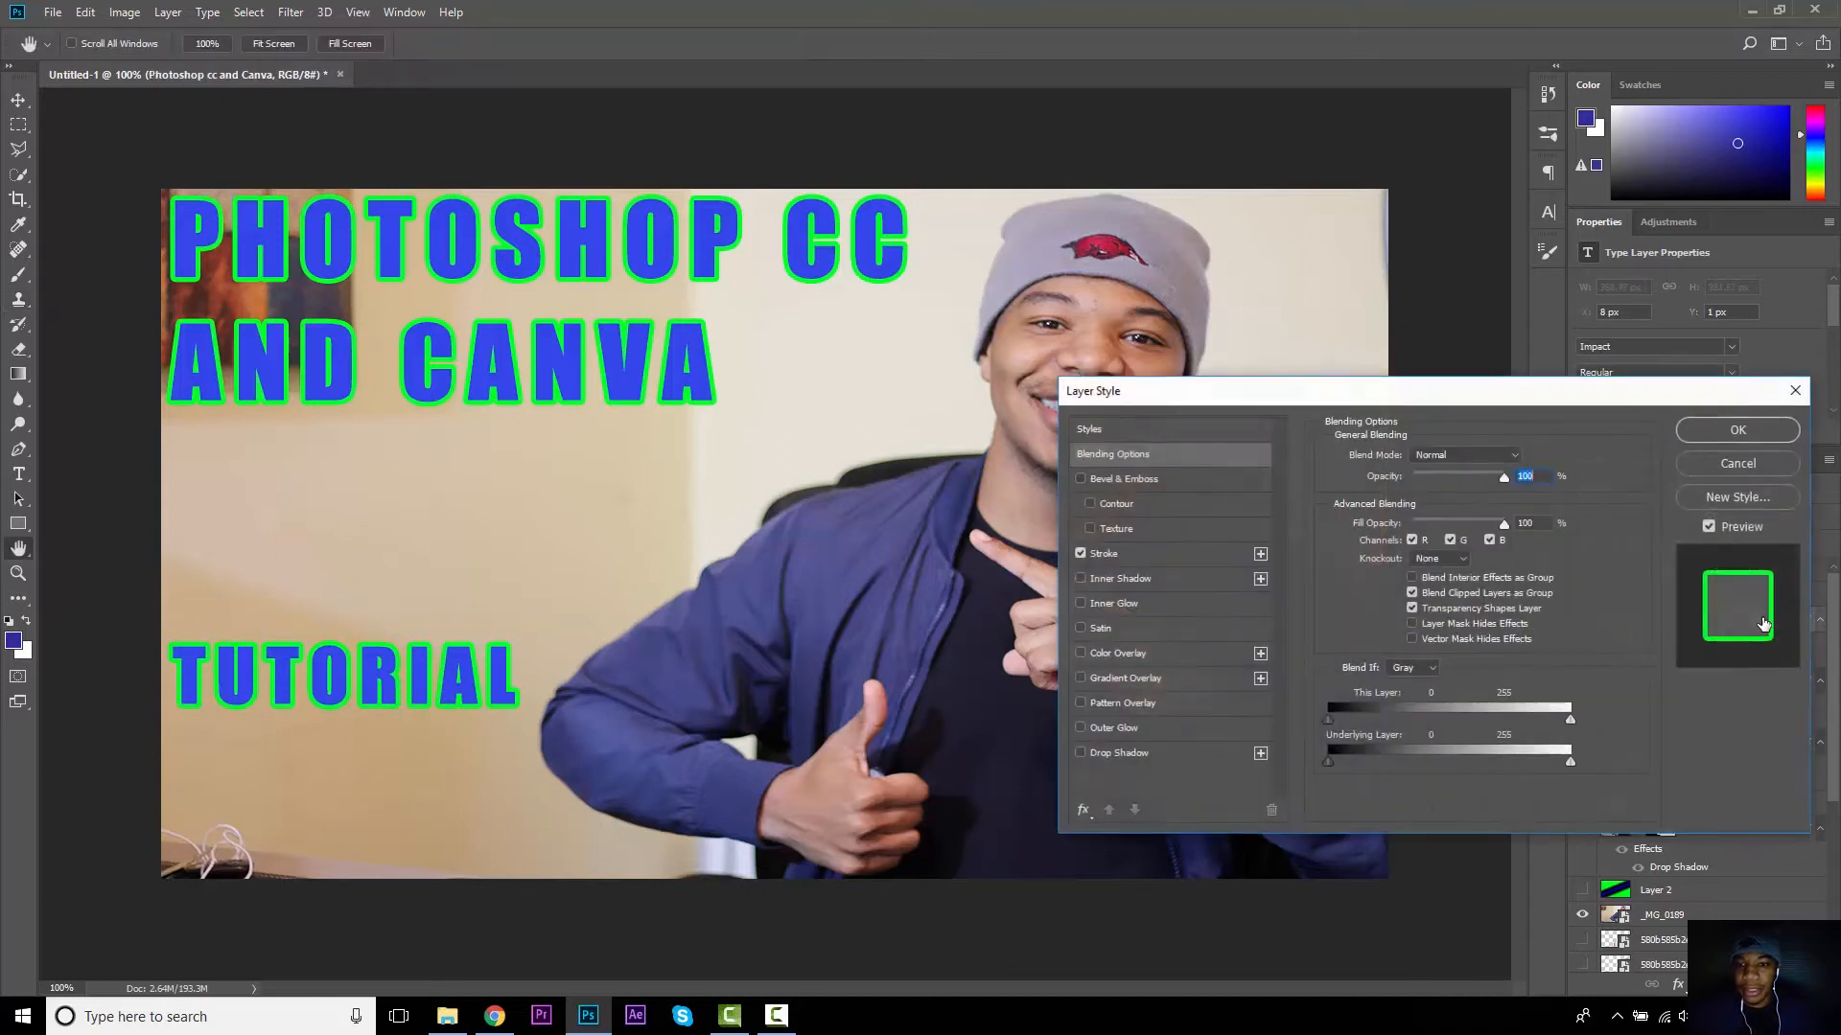
{"action": "left_click_drag", "start_coordinate": [1340, 403], "coordinate": [1266, 279]}
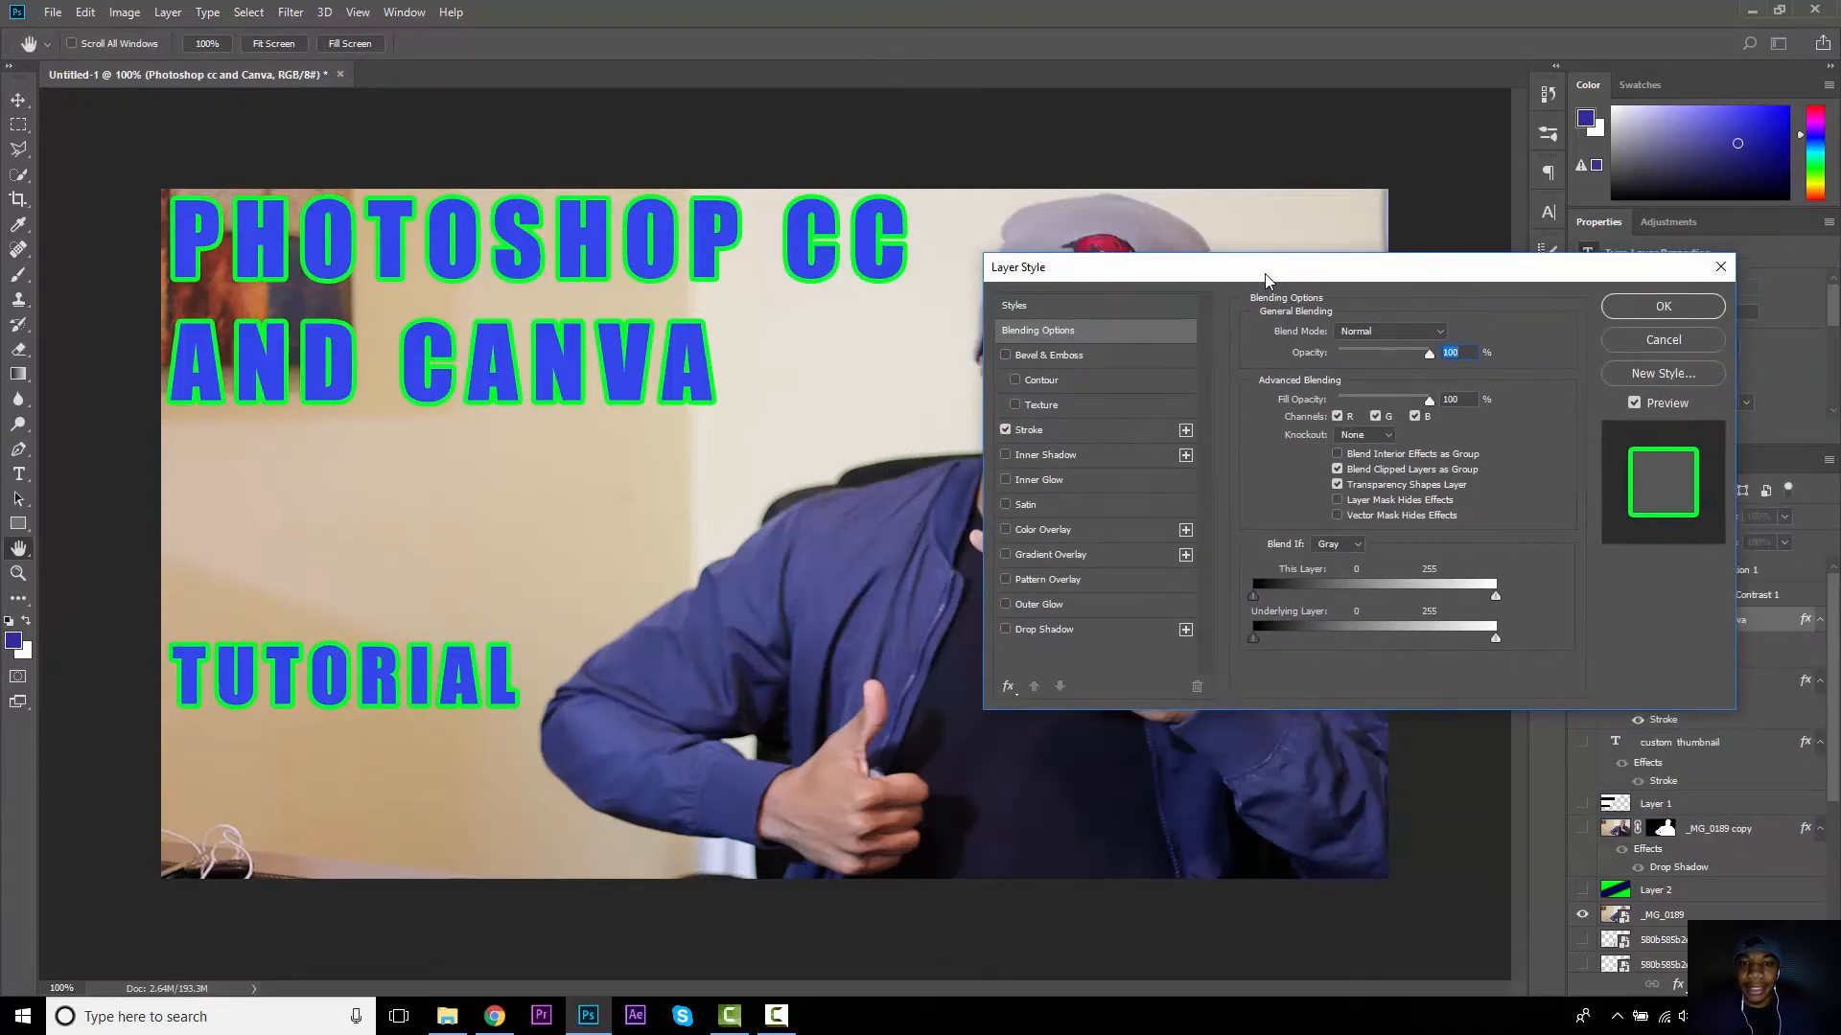
{"action": "left_click", "coordinate": [1073, 431]}
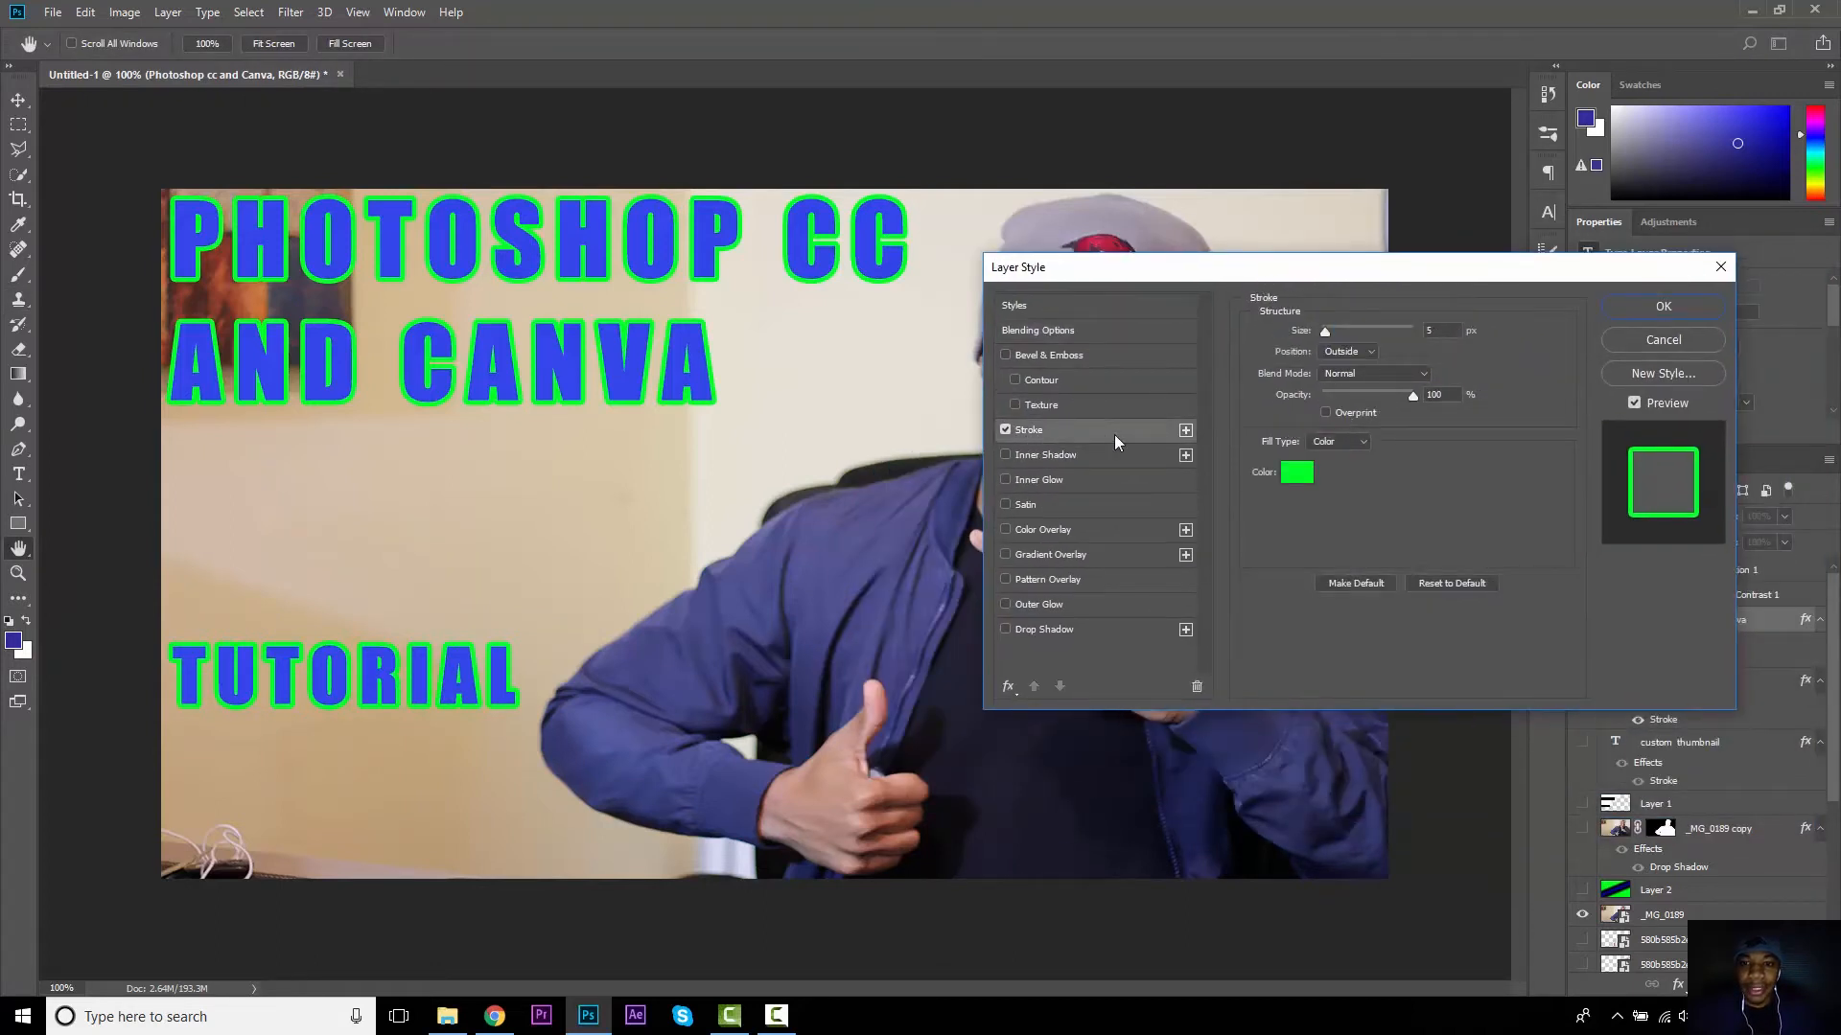
{"action": "left_click", "coordinate": [1295, 470]}
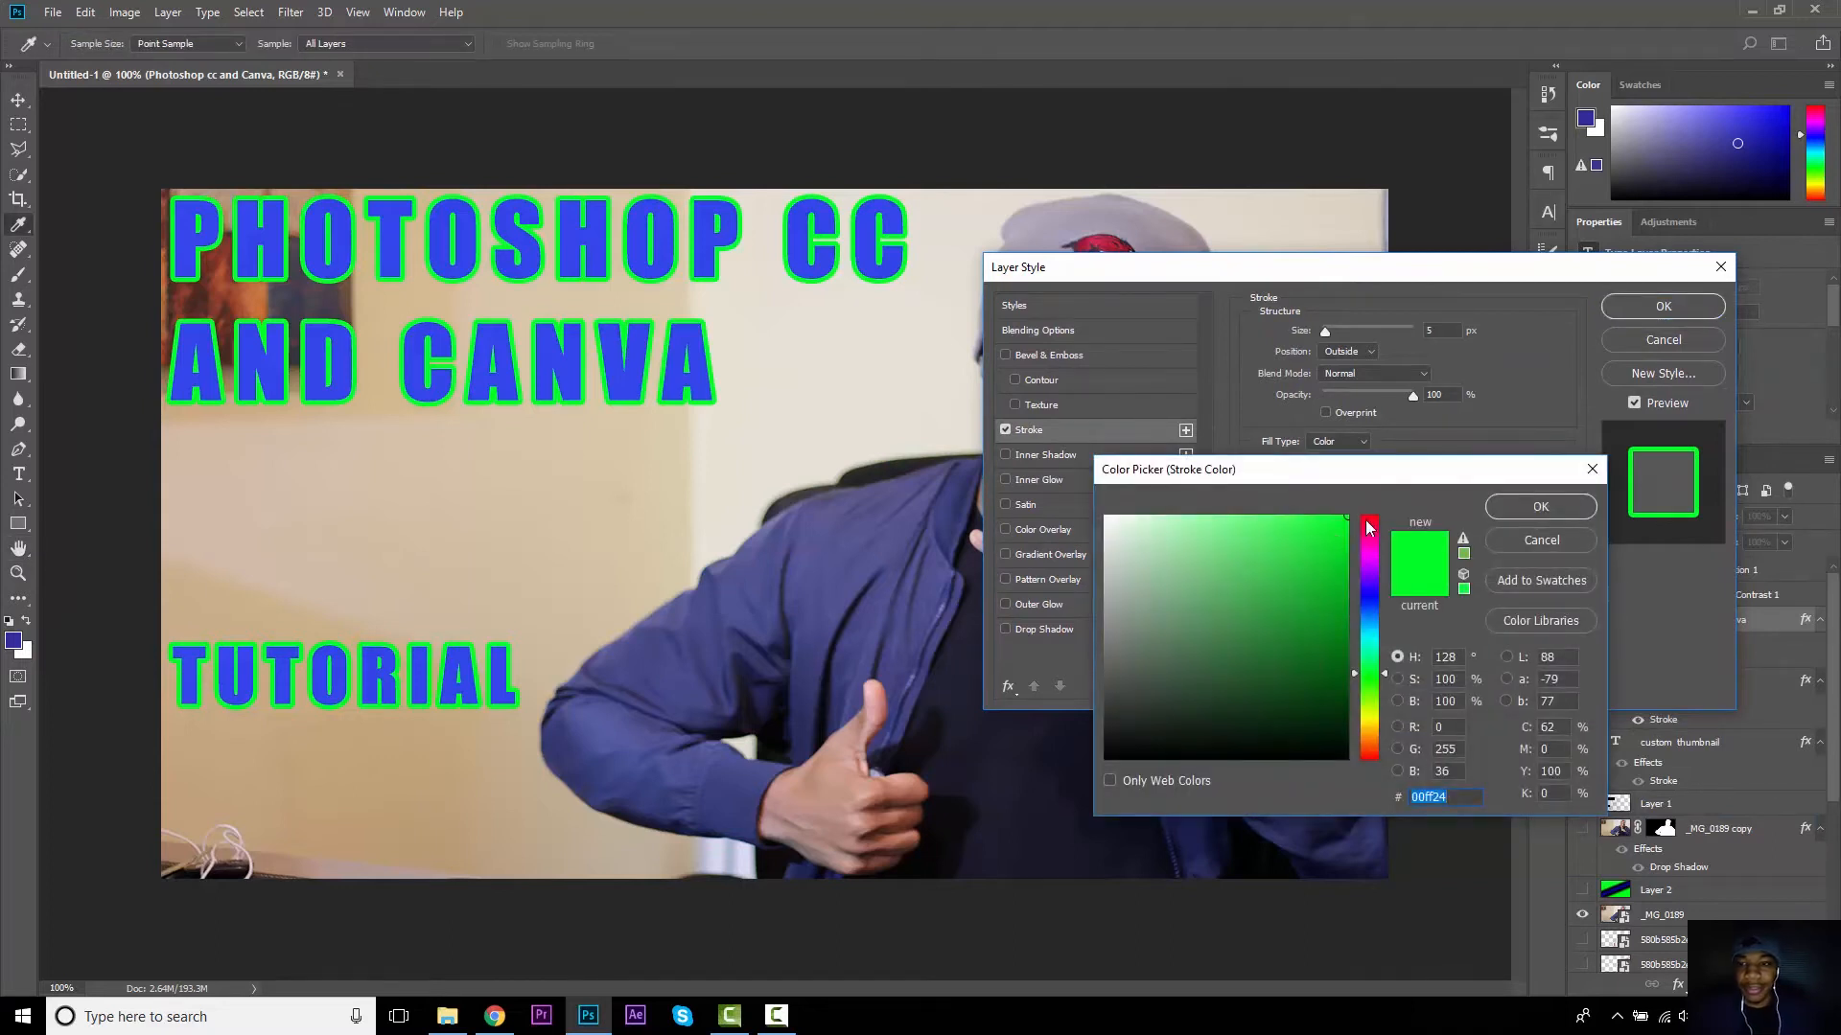
{"action": "left_click", "coordinate": [1531, 542]}
{"action": "left_click", "coordinate": [1630, 307]}
{"action": "key", "text": "s"}
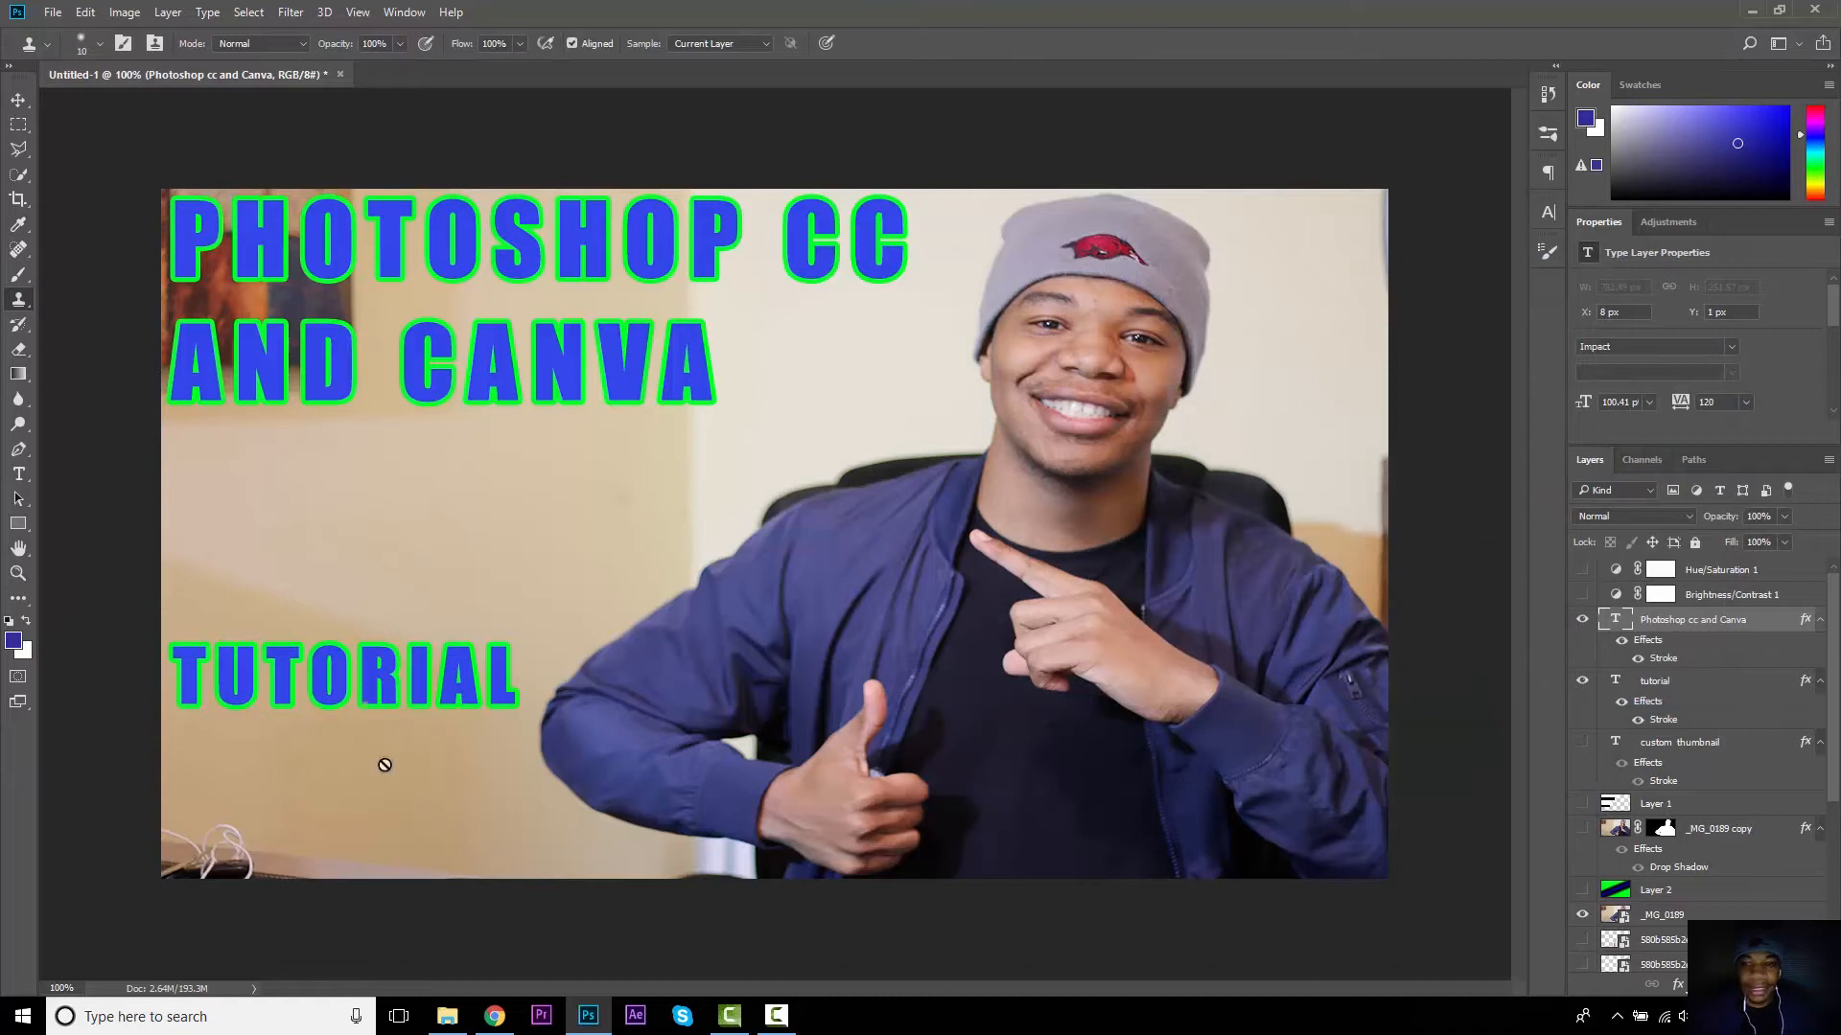
Step: Show the custom thumbnail text layer again, along with the text background boxes on Layer 1
{"action": "left_click", "coordinate": [1583, 743]}
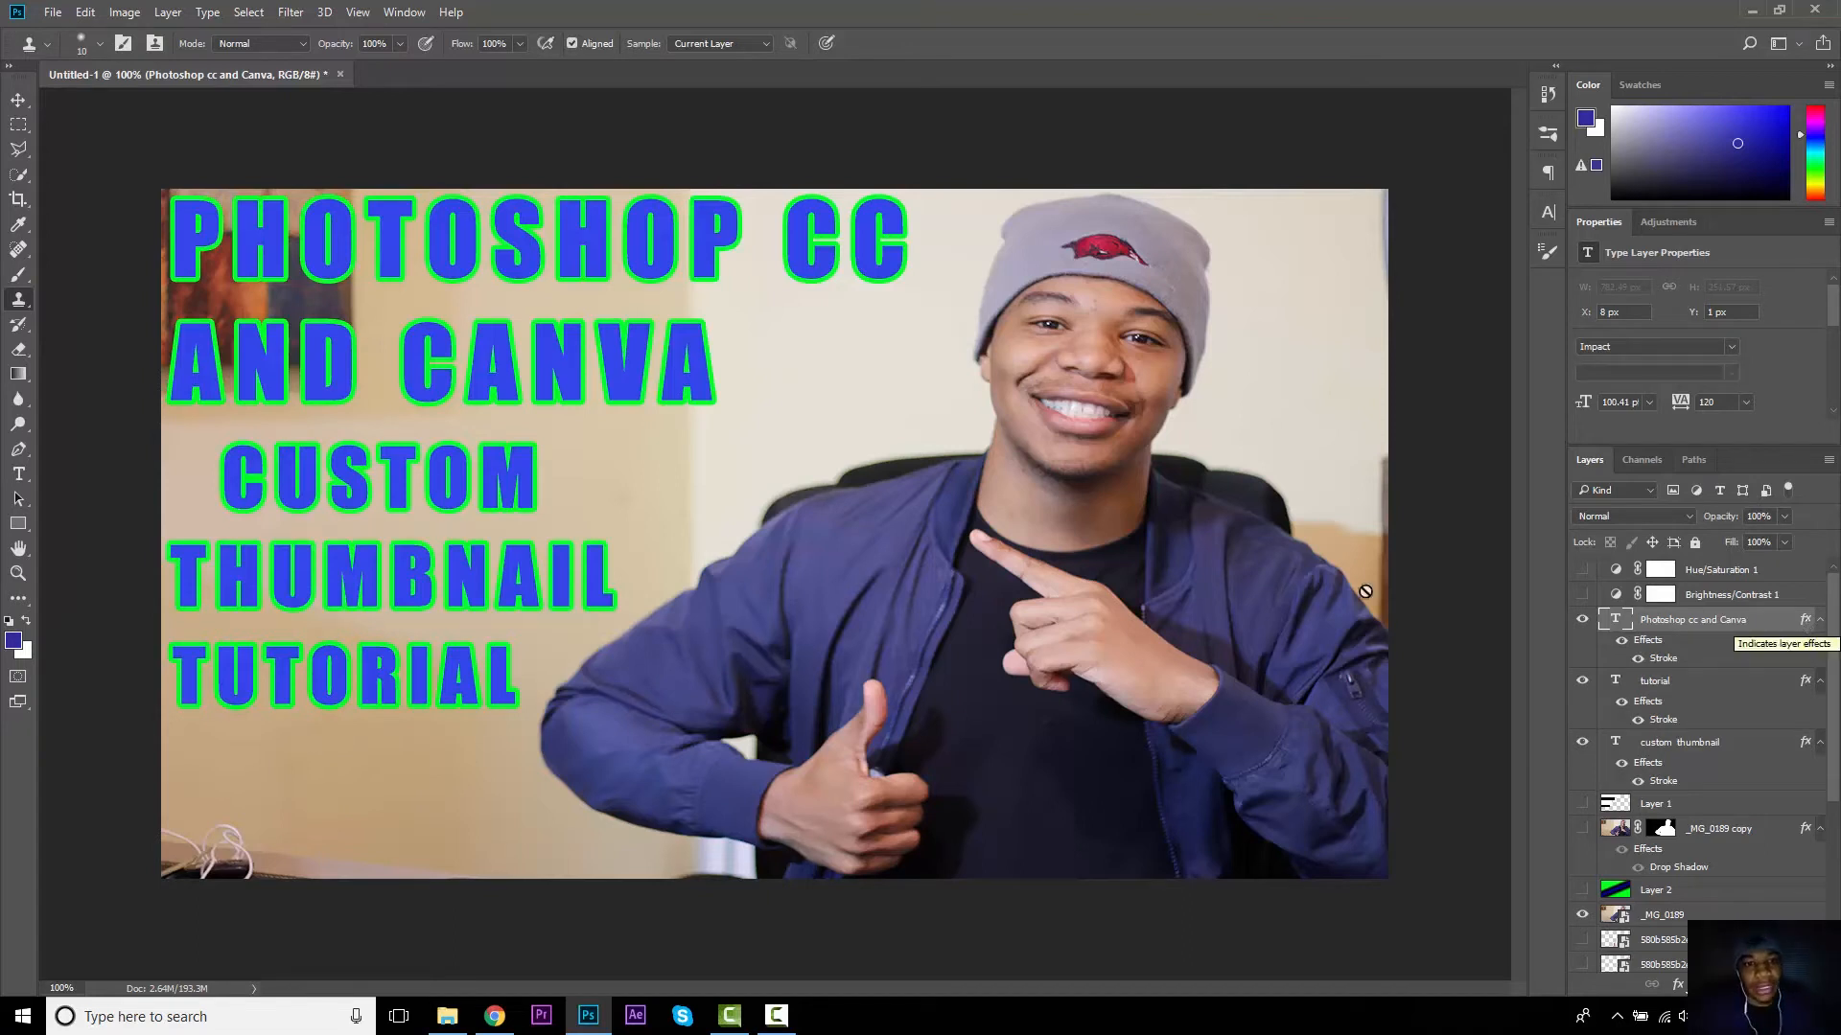
{"action": "left_click", "coordinate": [1593, 812]}
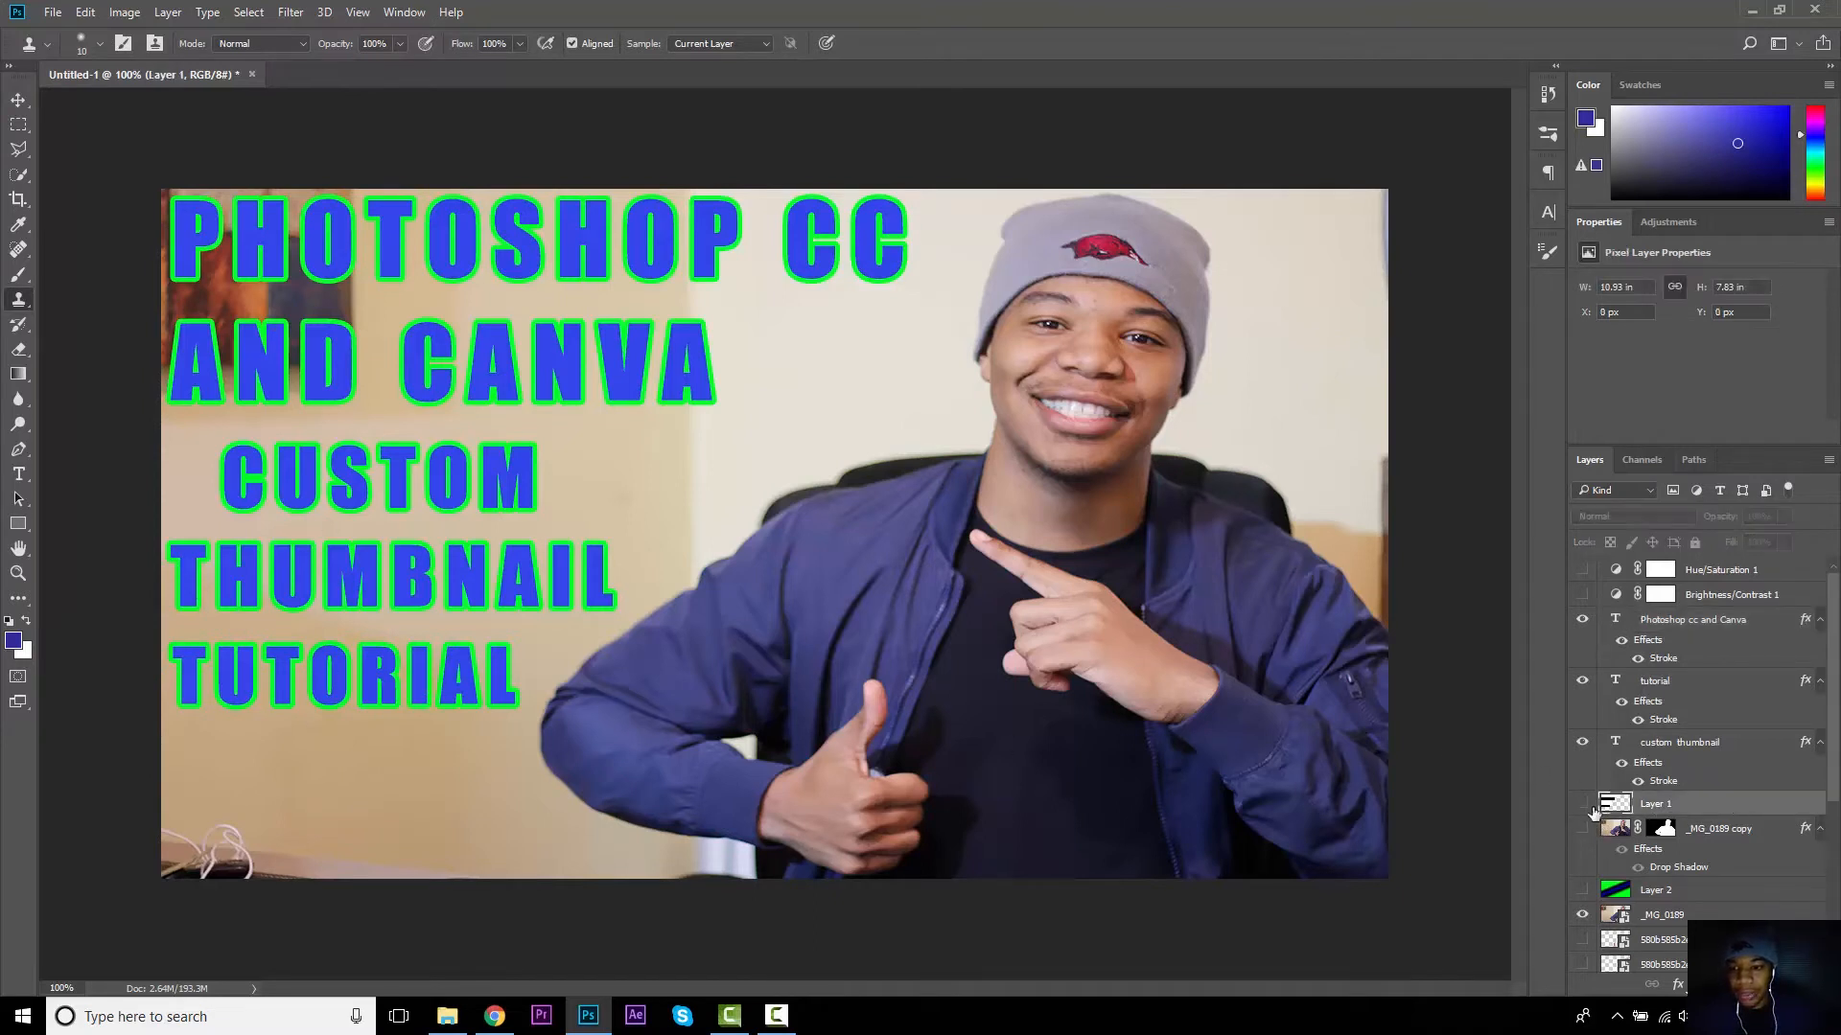
{"action": "left_click", "coordinate": [1582, 807]}
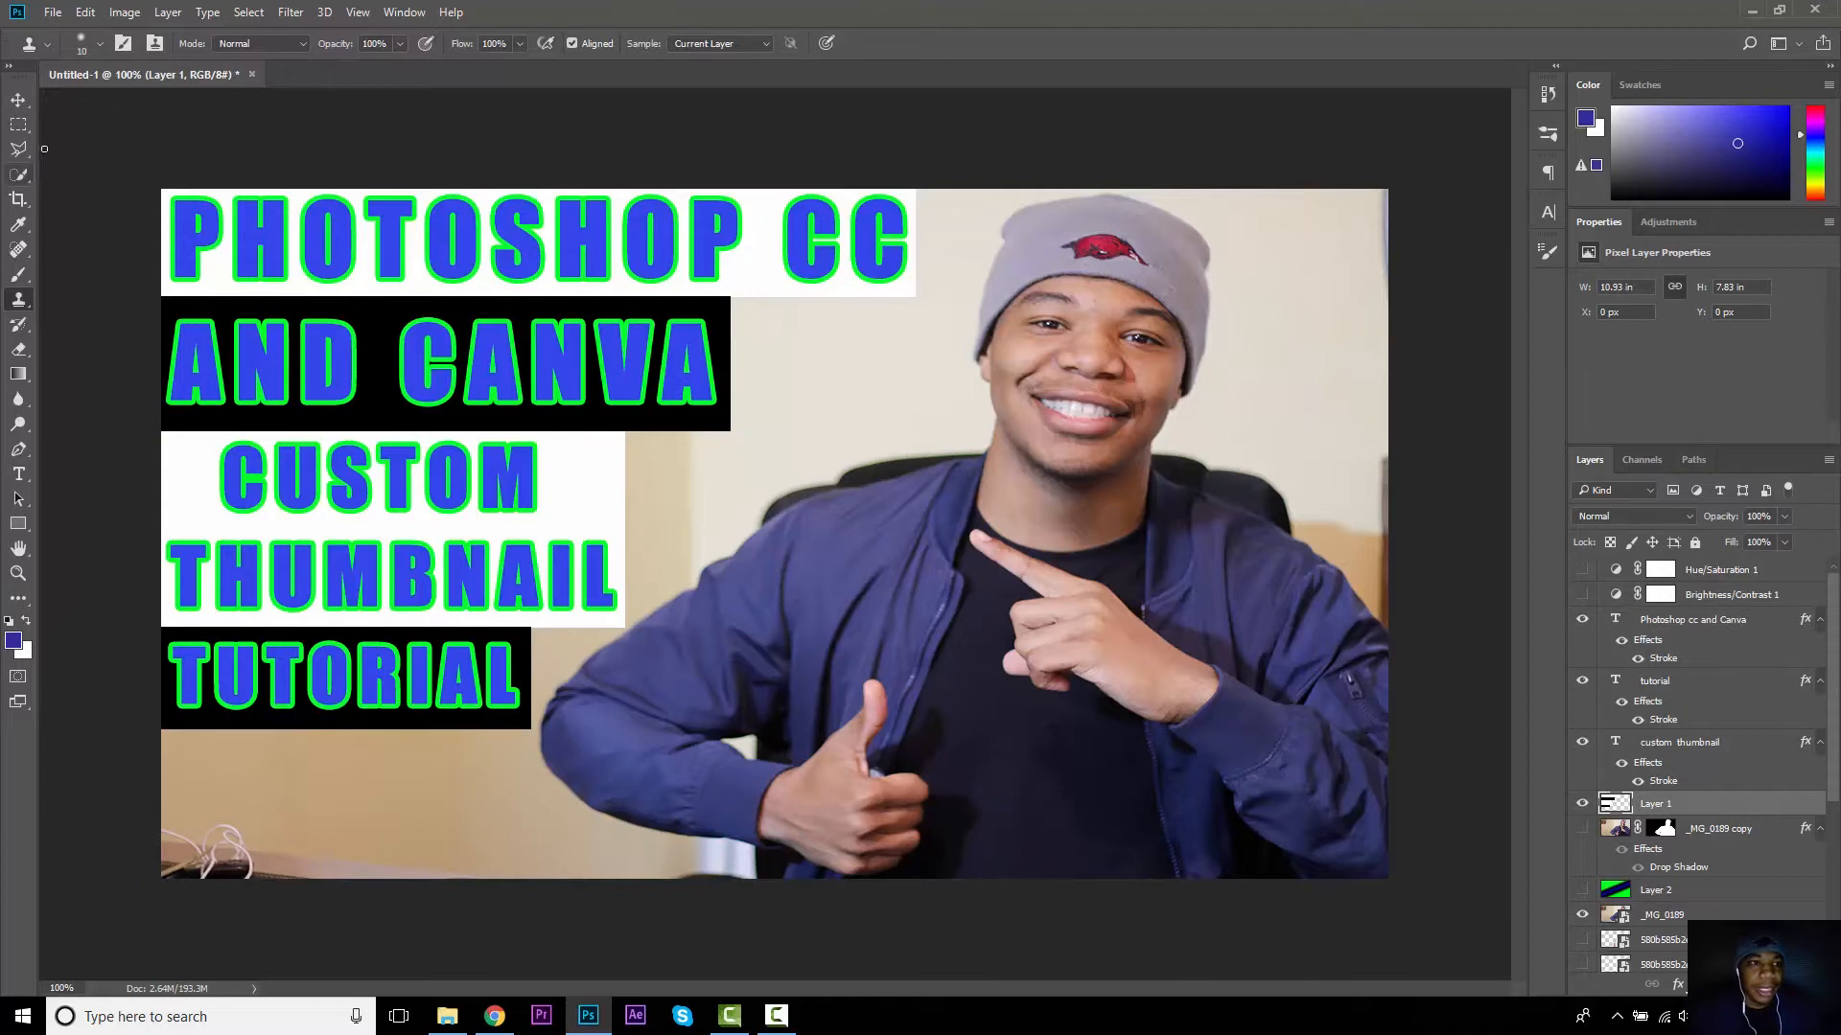
Step: Marquee-select the white box behind the first title line, about 787 by 114 px, and swap the foreground and background colors
{"action": "left_click", "coordinate": [19, 125]}
{"action": "left_click_drag", "start_coordinate": [157, 185], "coordinate": [915, 298]}
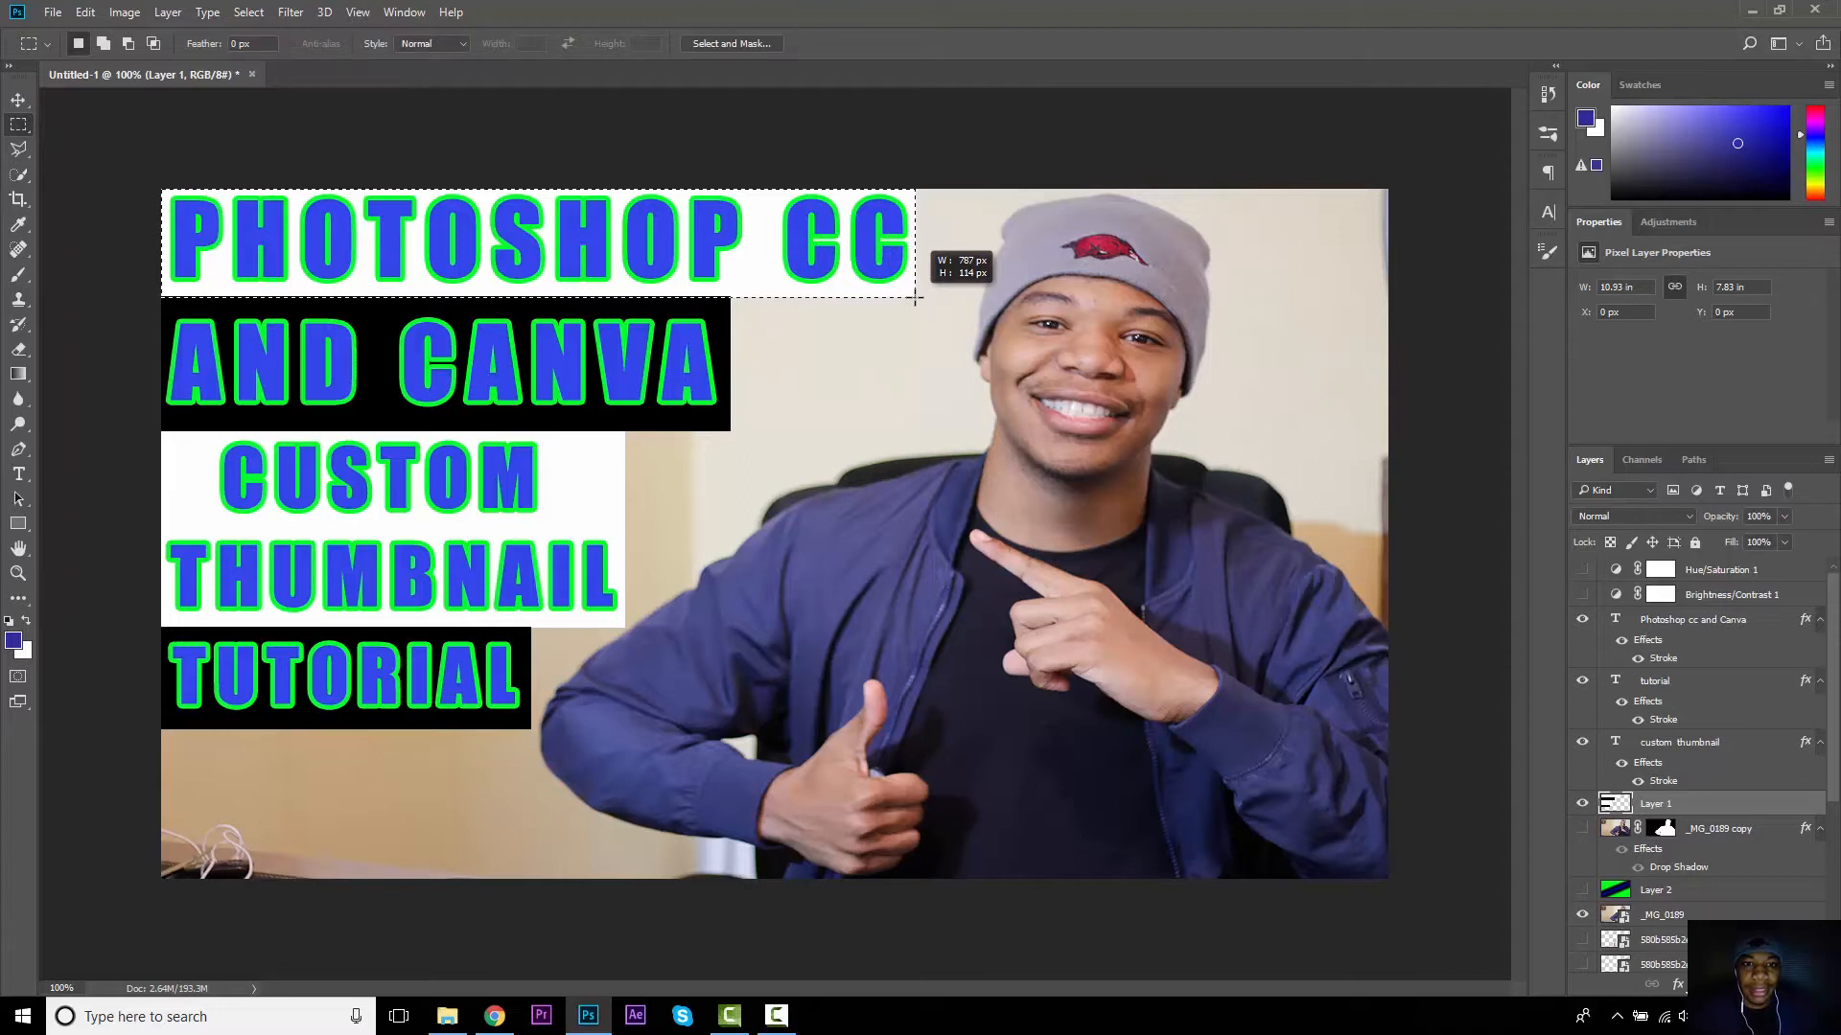
{"action": "left_click_drag", "start_coordinate": [916, 298], "coordinate": [916, 297]}
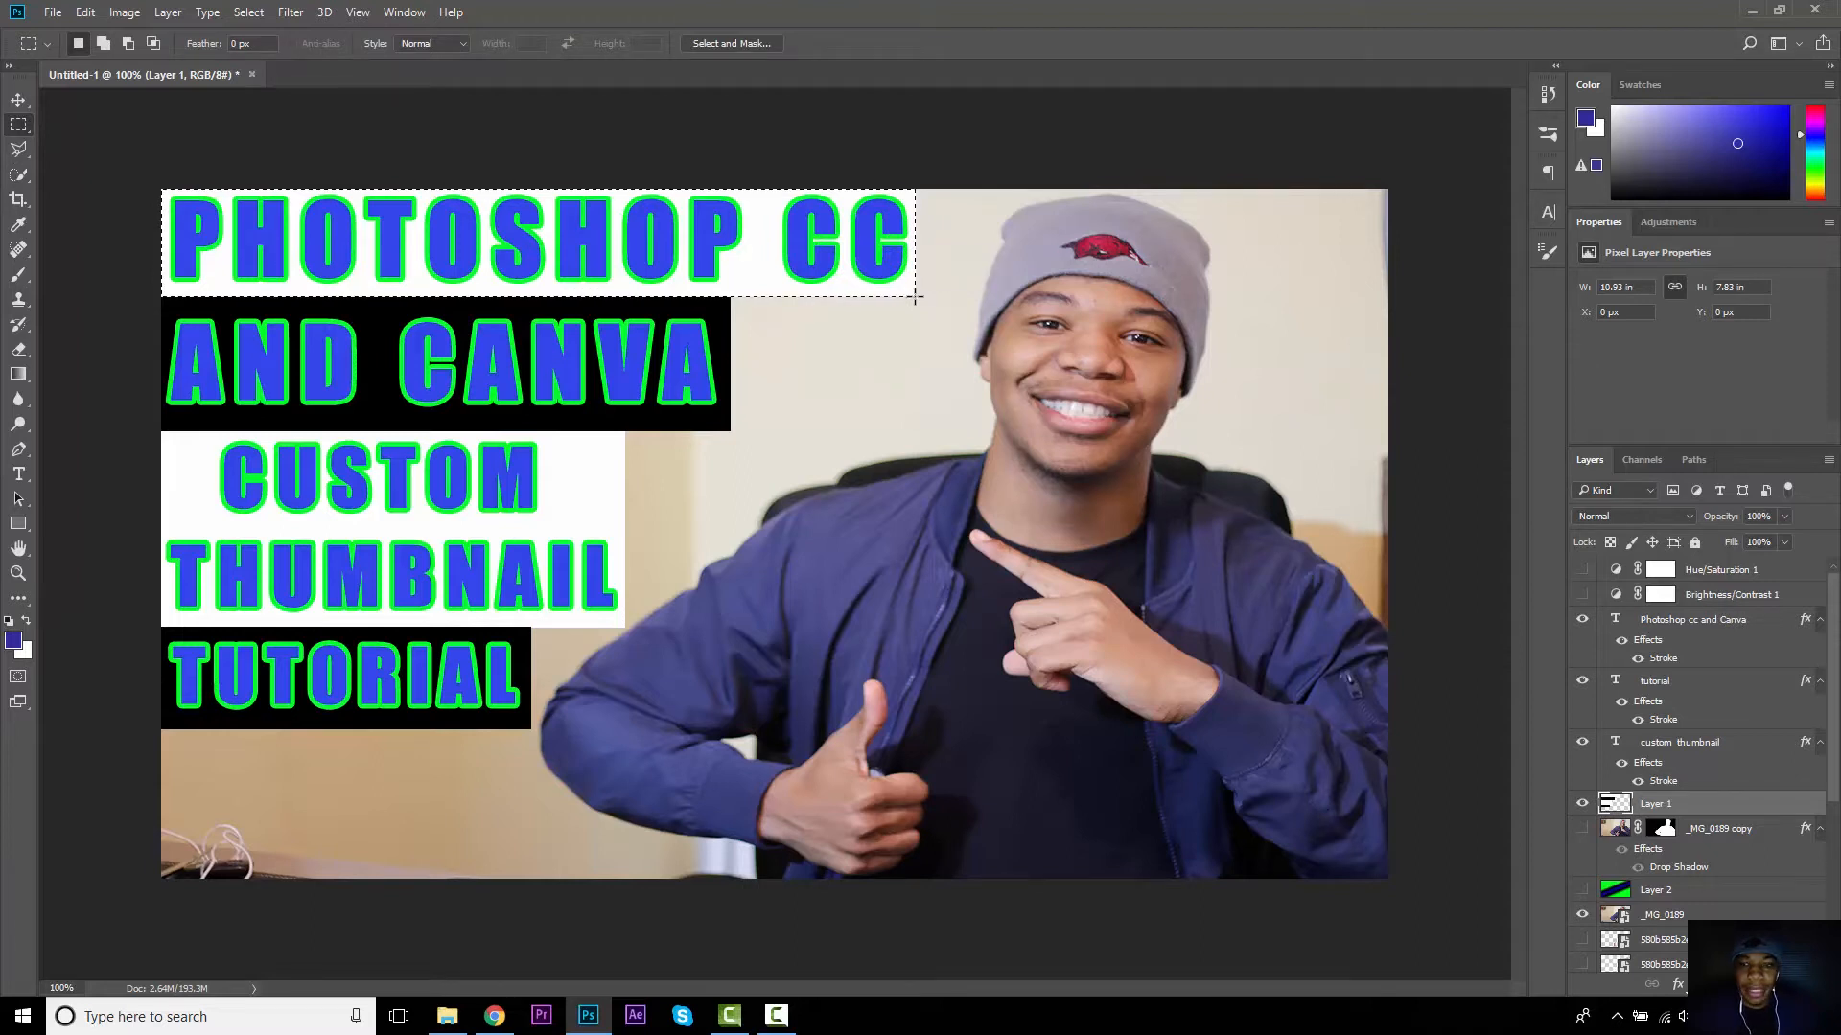
{"action": "left_click", "coordinate": [26, 620]}
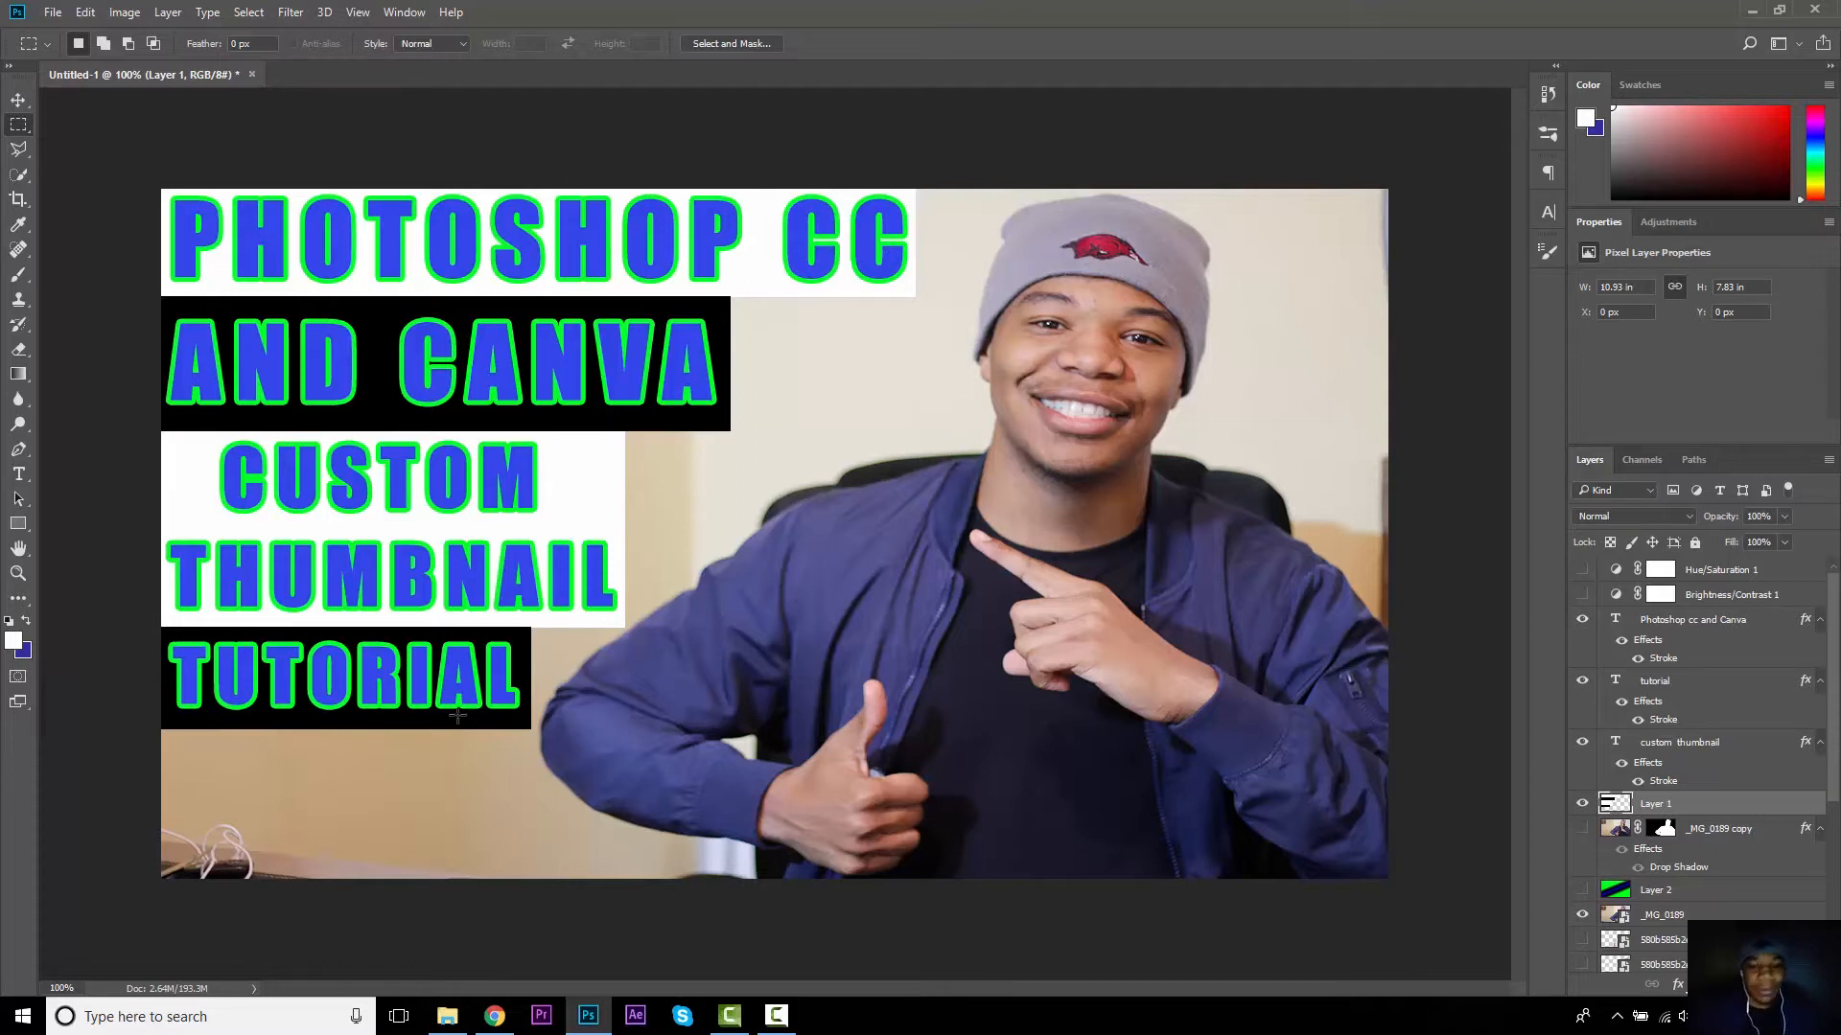
Step: Examine how readable the thumbnail text is at small, fit-to-window and 100% zoom
{"action": "key", "text": "ctrl+minus"}
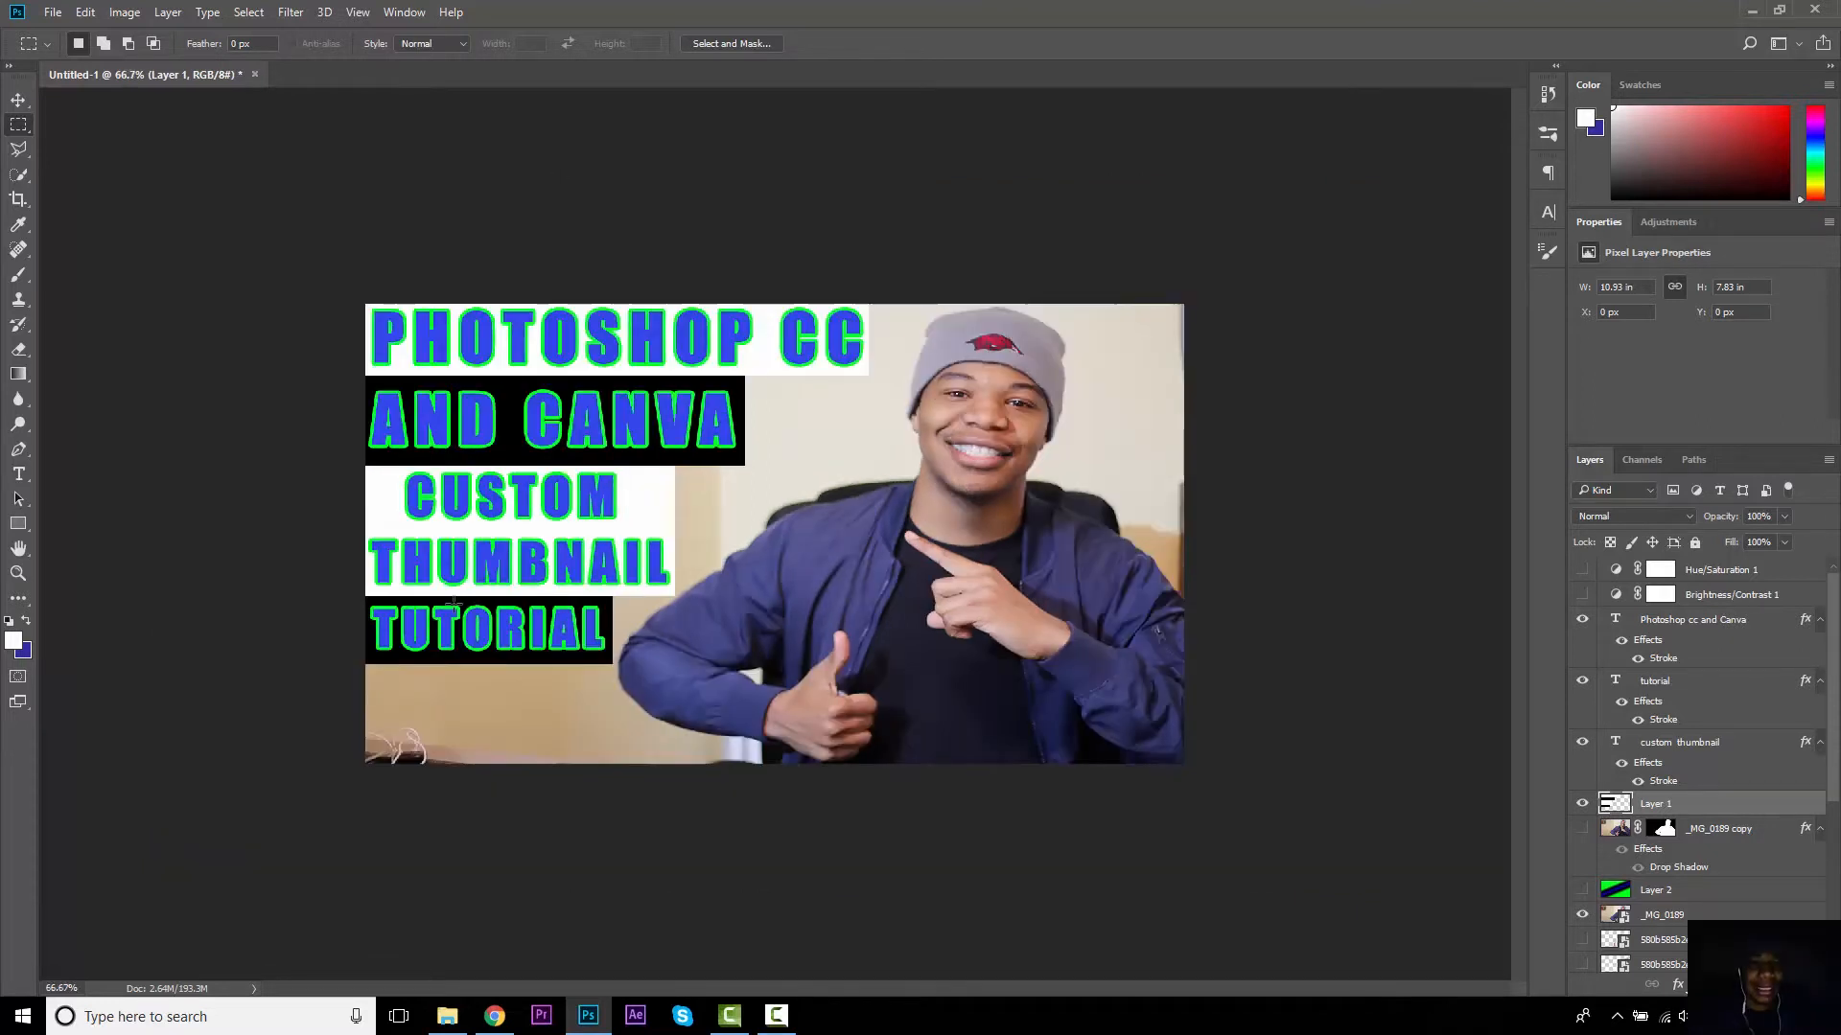
{"action": "key", "text": "ctrl+0"}
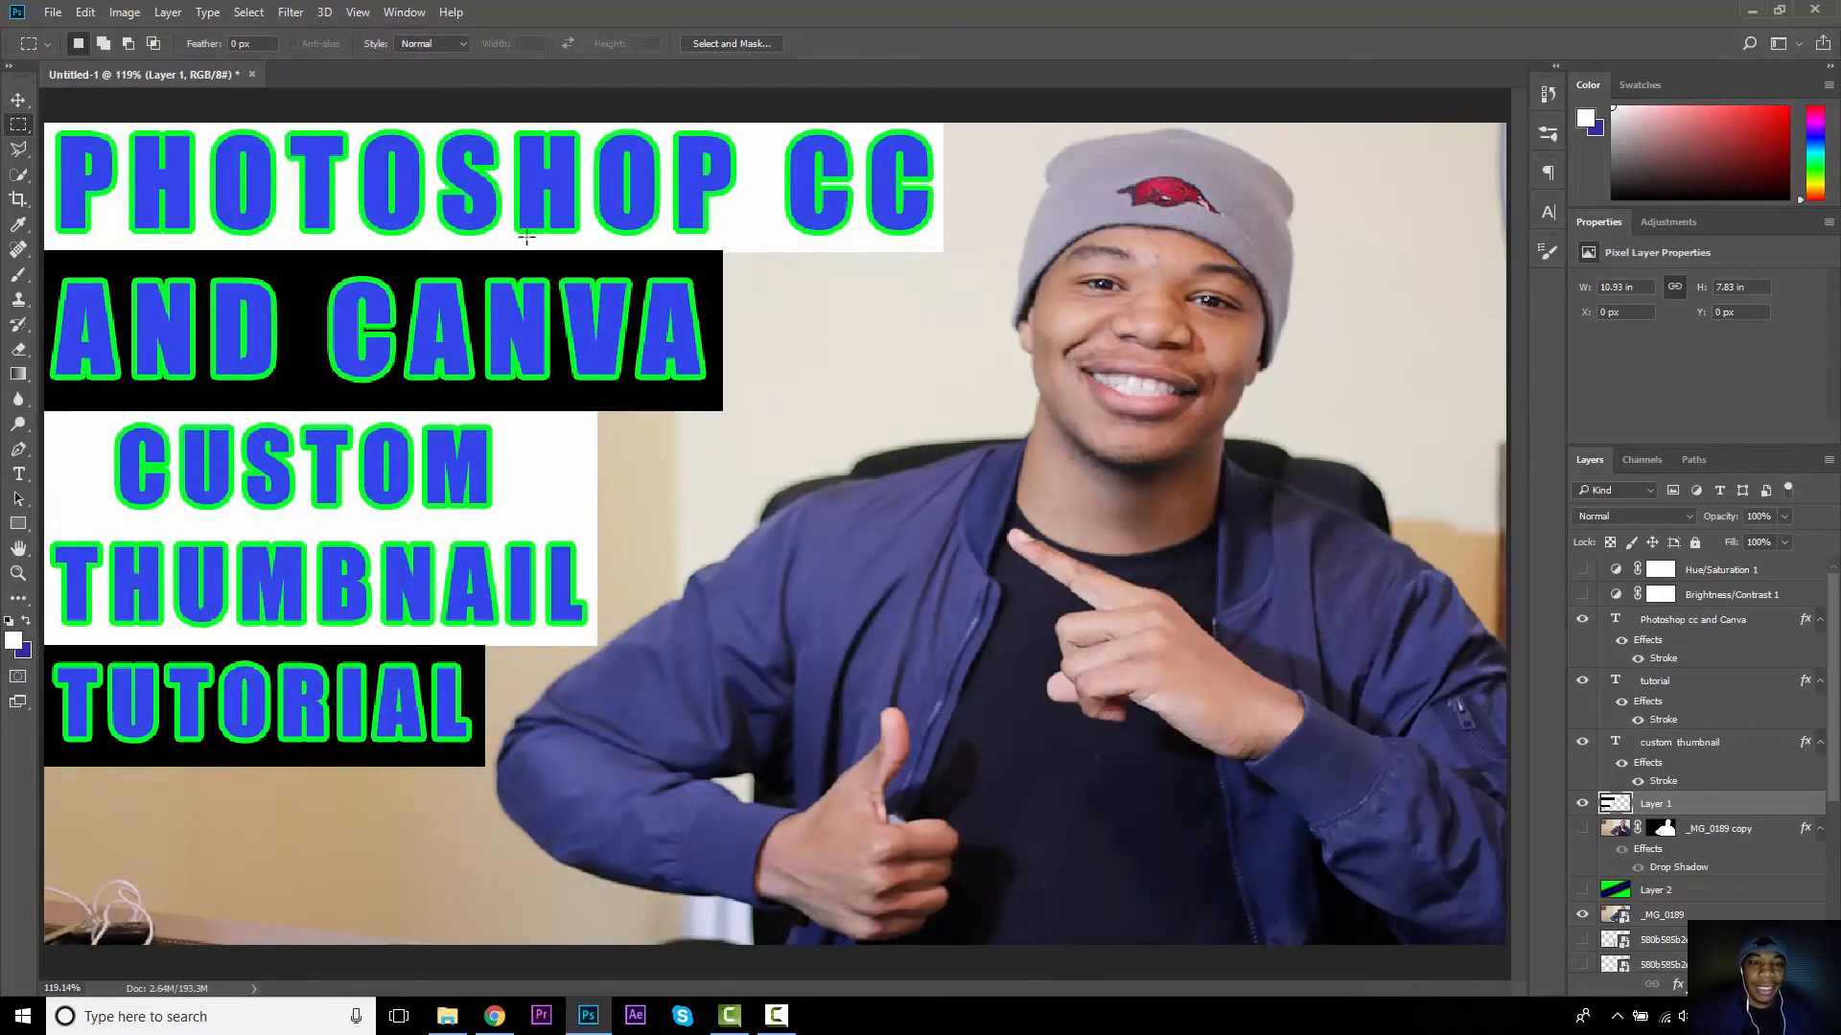
{"action": "key", "text": "ctrl+1"}
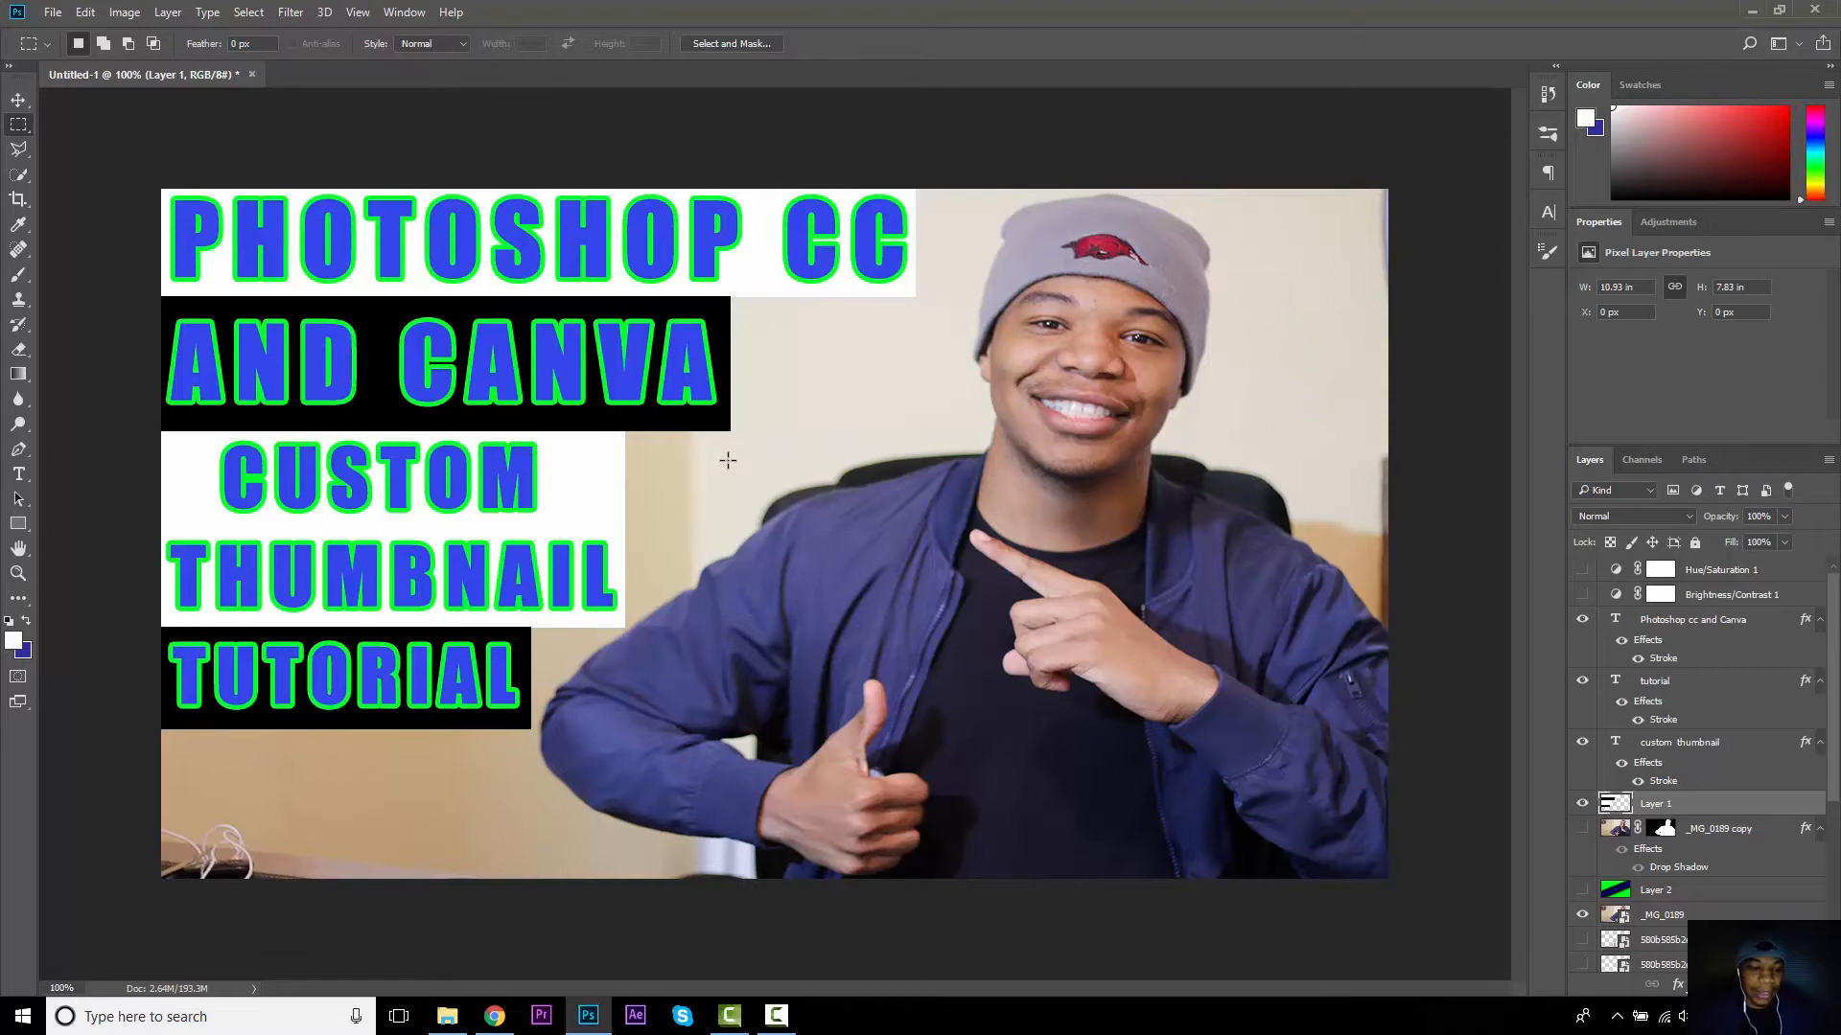
{"action": "key", "text": "ctrl+minus"}
{"action": "key", "text": "ctrl+minus"}
{"action": "key", "text": "ctrl+minus"}
{"action": "key", "text": "ctrl+minus"}
{"action": "key", "text": "ctrl+minus"}
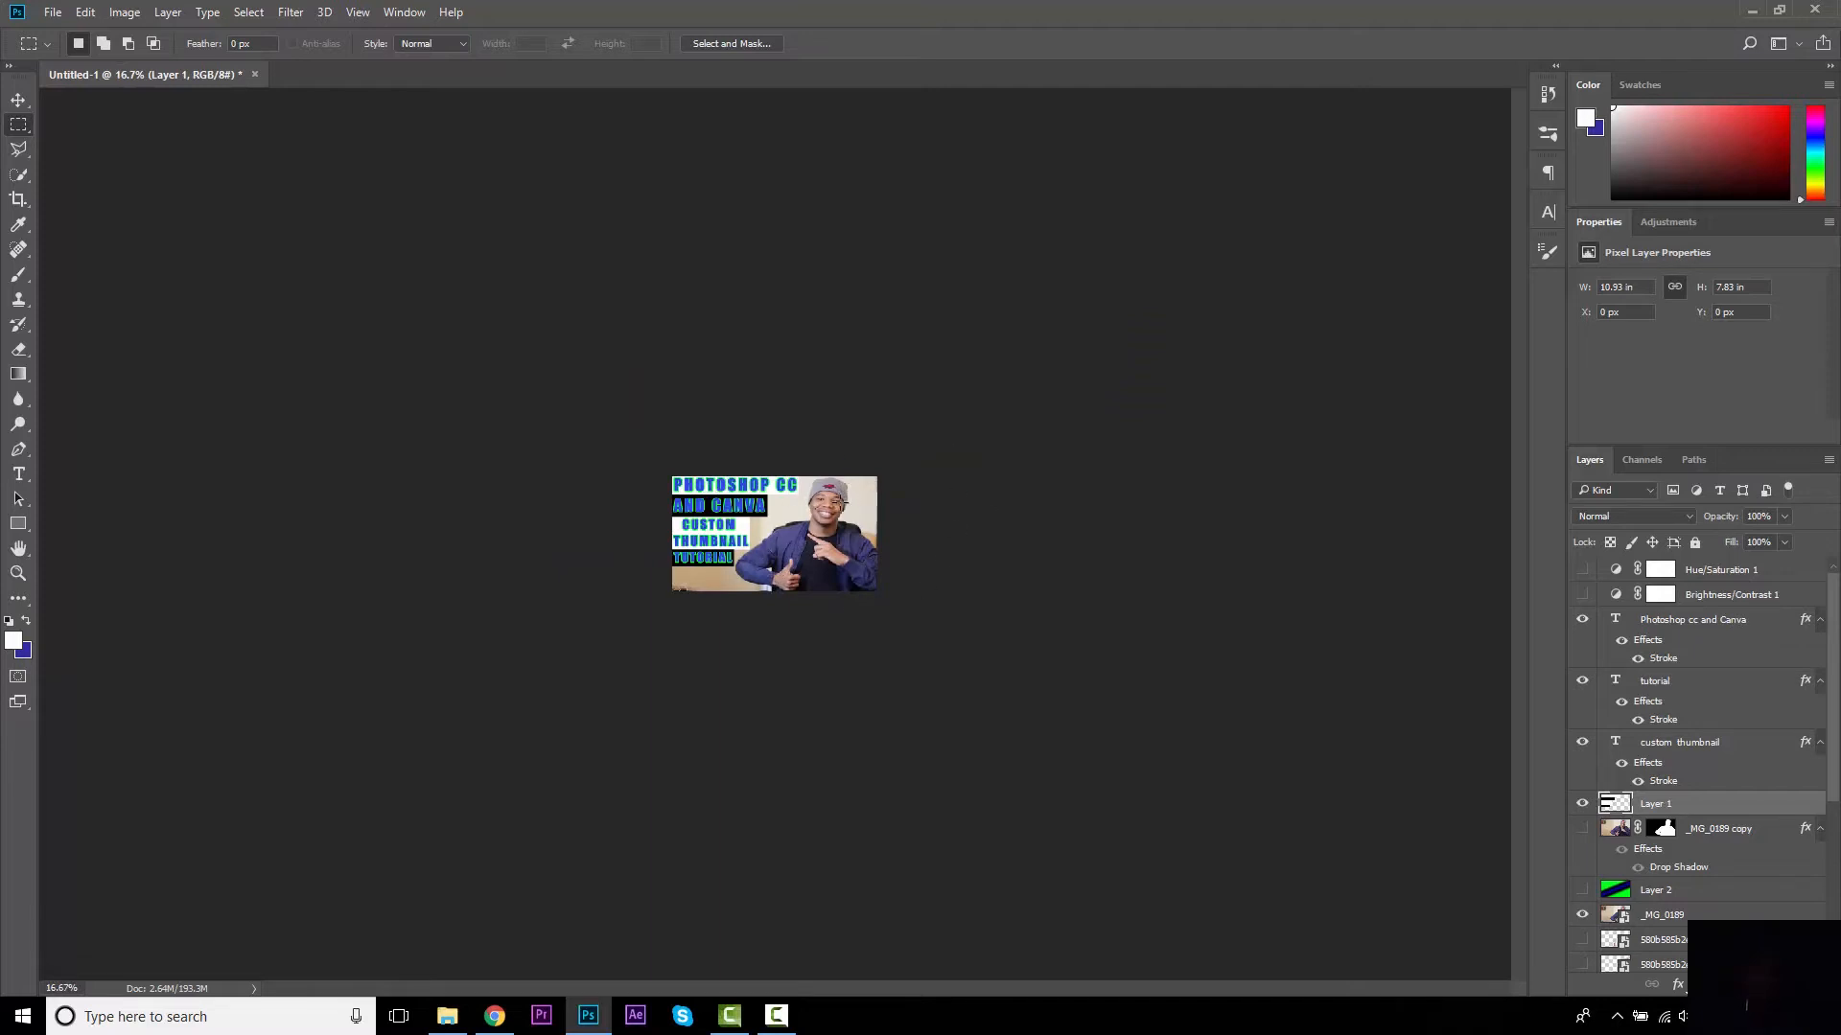
{"action": "key", "text": "ctrl+1"}
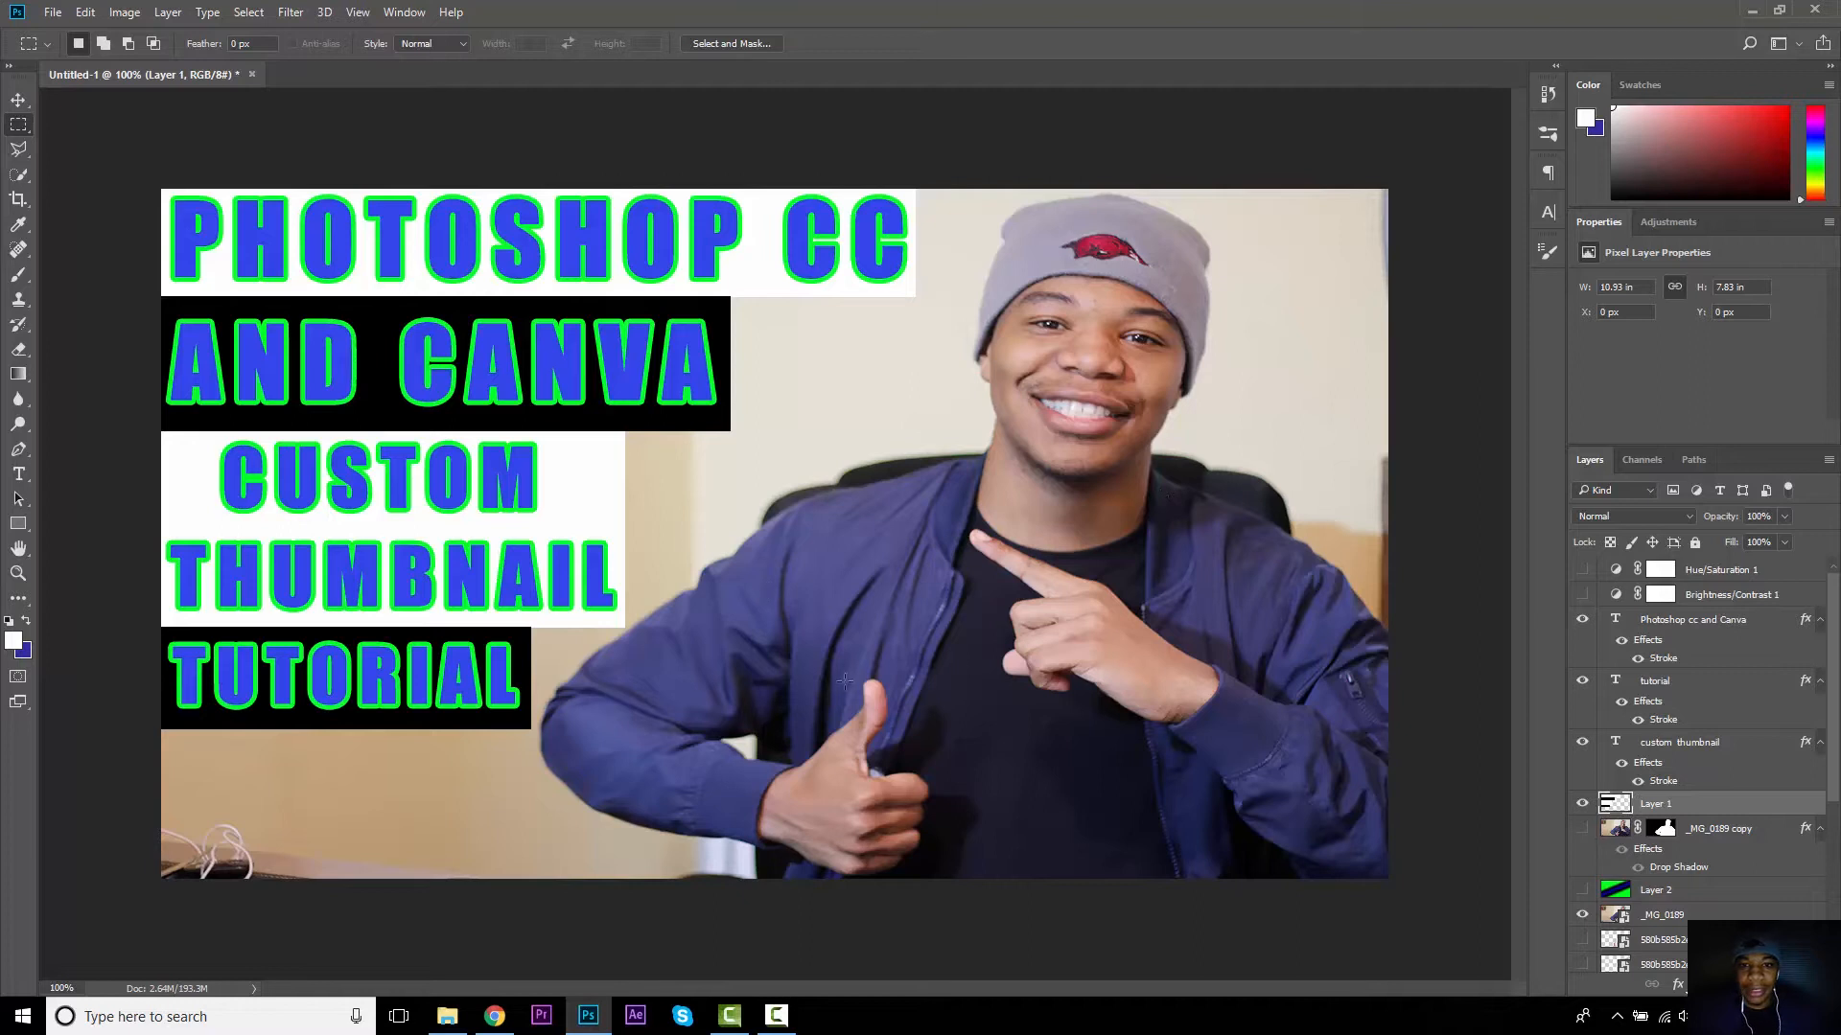
Step: Show the masked _MG_0189 copy layer and hide its layer effects
{"action": "left_click", "coordinate": [1726, 832]}
{"action": "left_click", "coordinate": [1583, 828]}
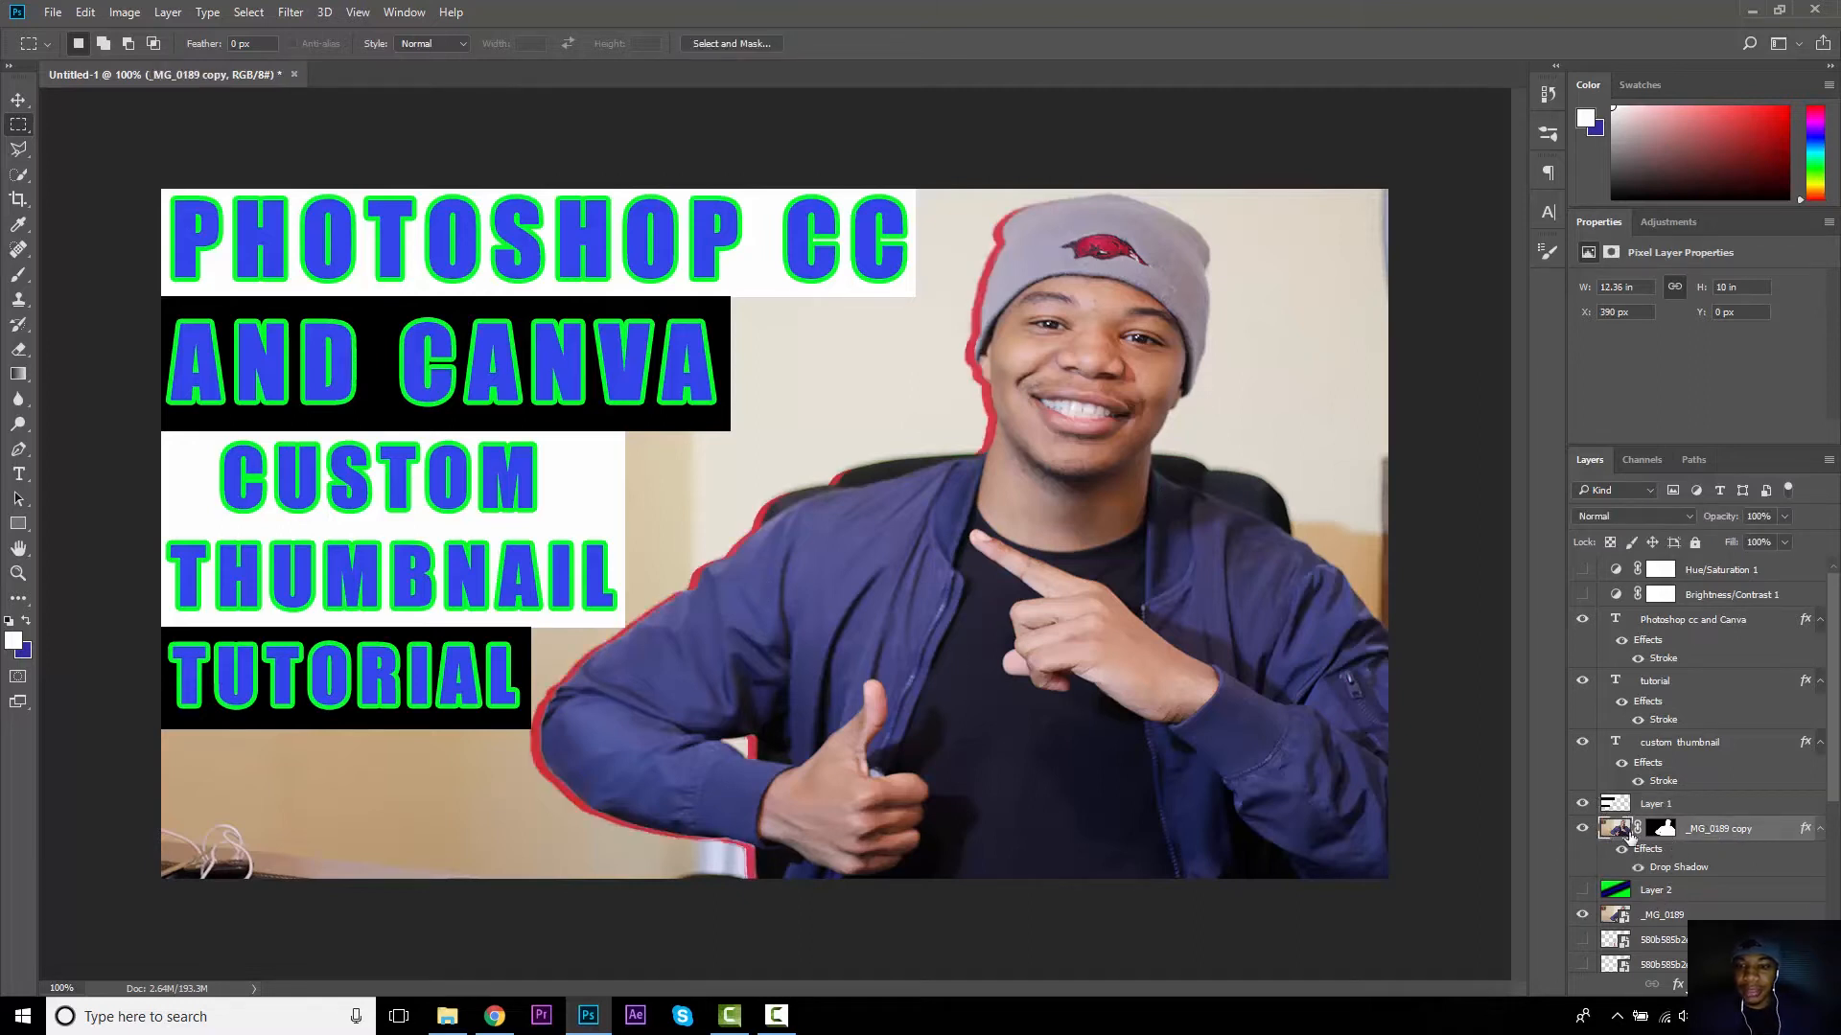
{"action": "left_click", "coordinate": [1621, 851]}
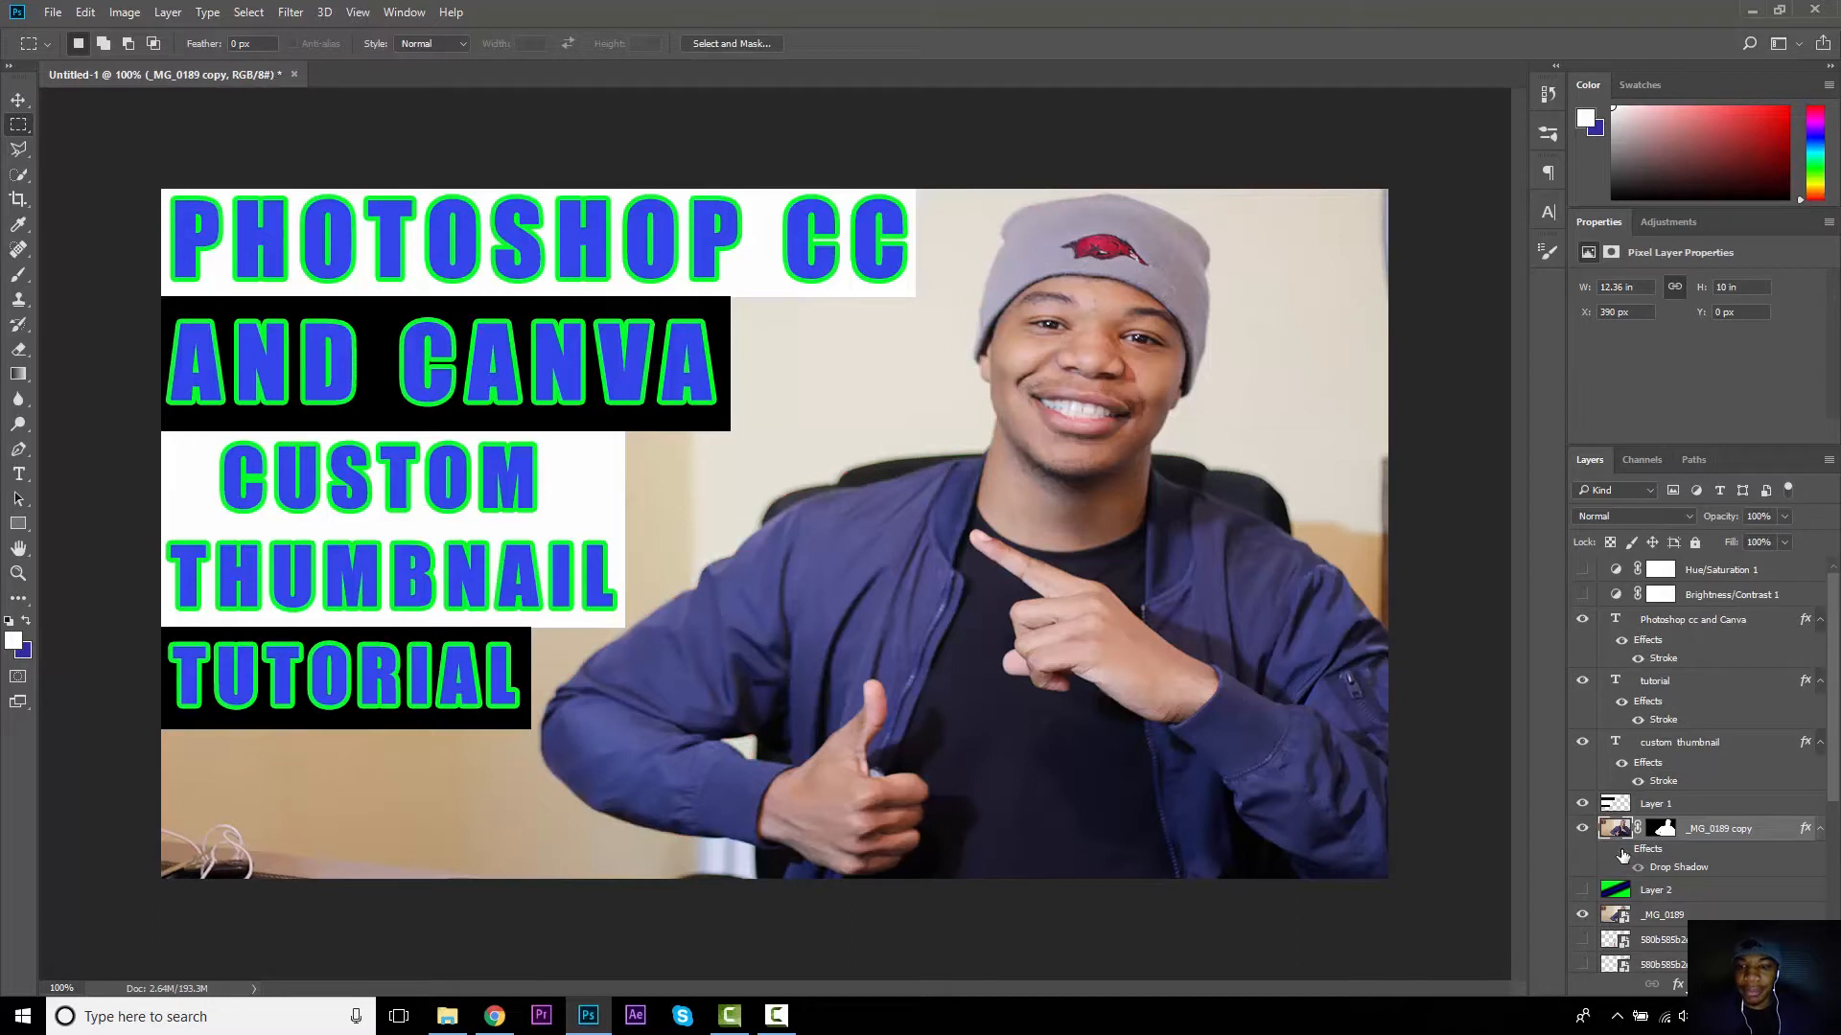
Step: Temporarily hide the original _MG_0189 photo and toggle the _MG_0189 copy layer to inspect the cut-out, ending with both shown
{"action": "left_click", "coordinate": [1583, 917]}
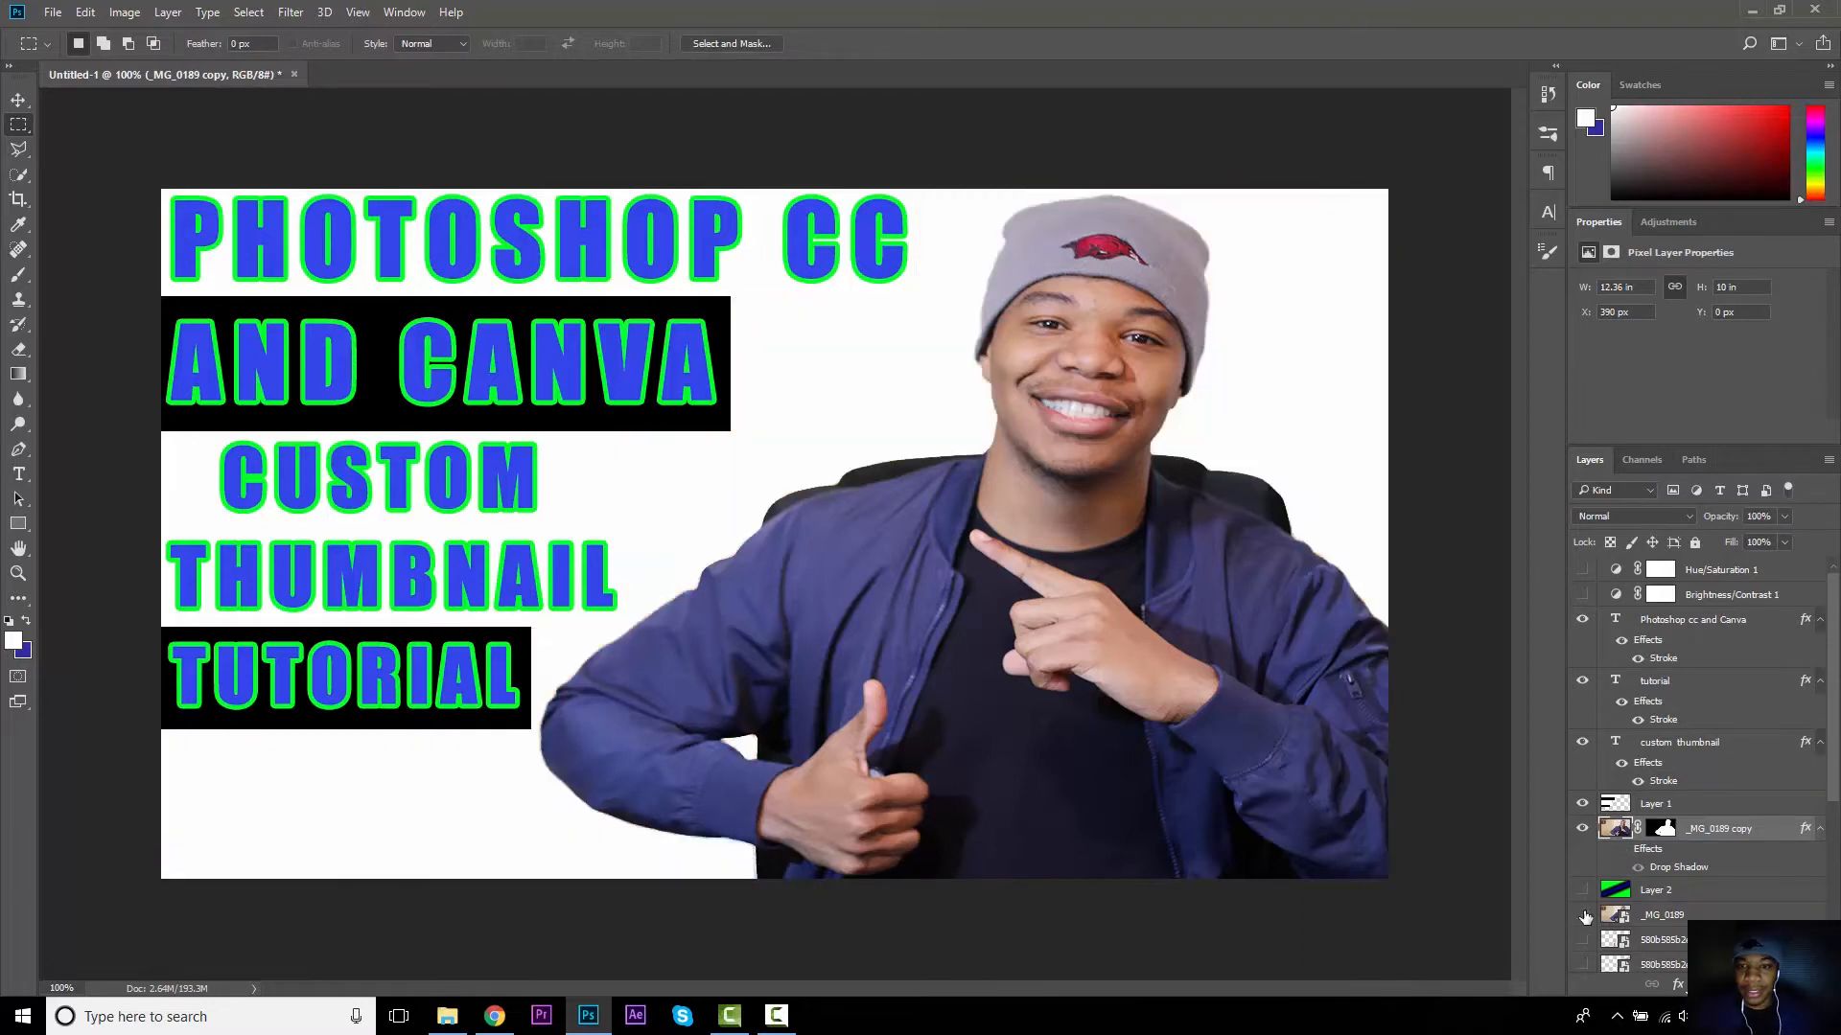
{"action": "left_click", "coordinate": [1581, 830]}
{"action": "left_click", "coordinate": [1581, 830]}
{"action": "left_click", "coordinate": [1581, 831]}
{"action": "left_click", "coordinate": [1581, 830]}
{"action": "left_click", "coordinate": [1583, 915]}
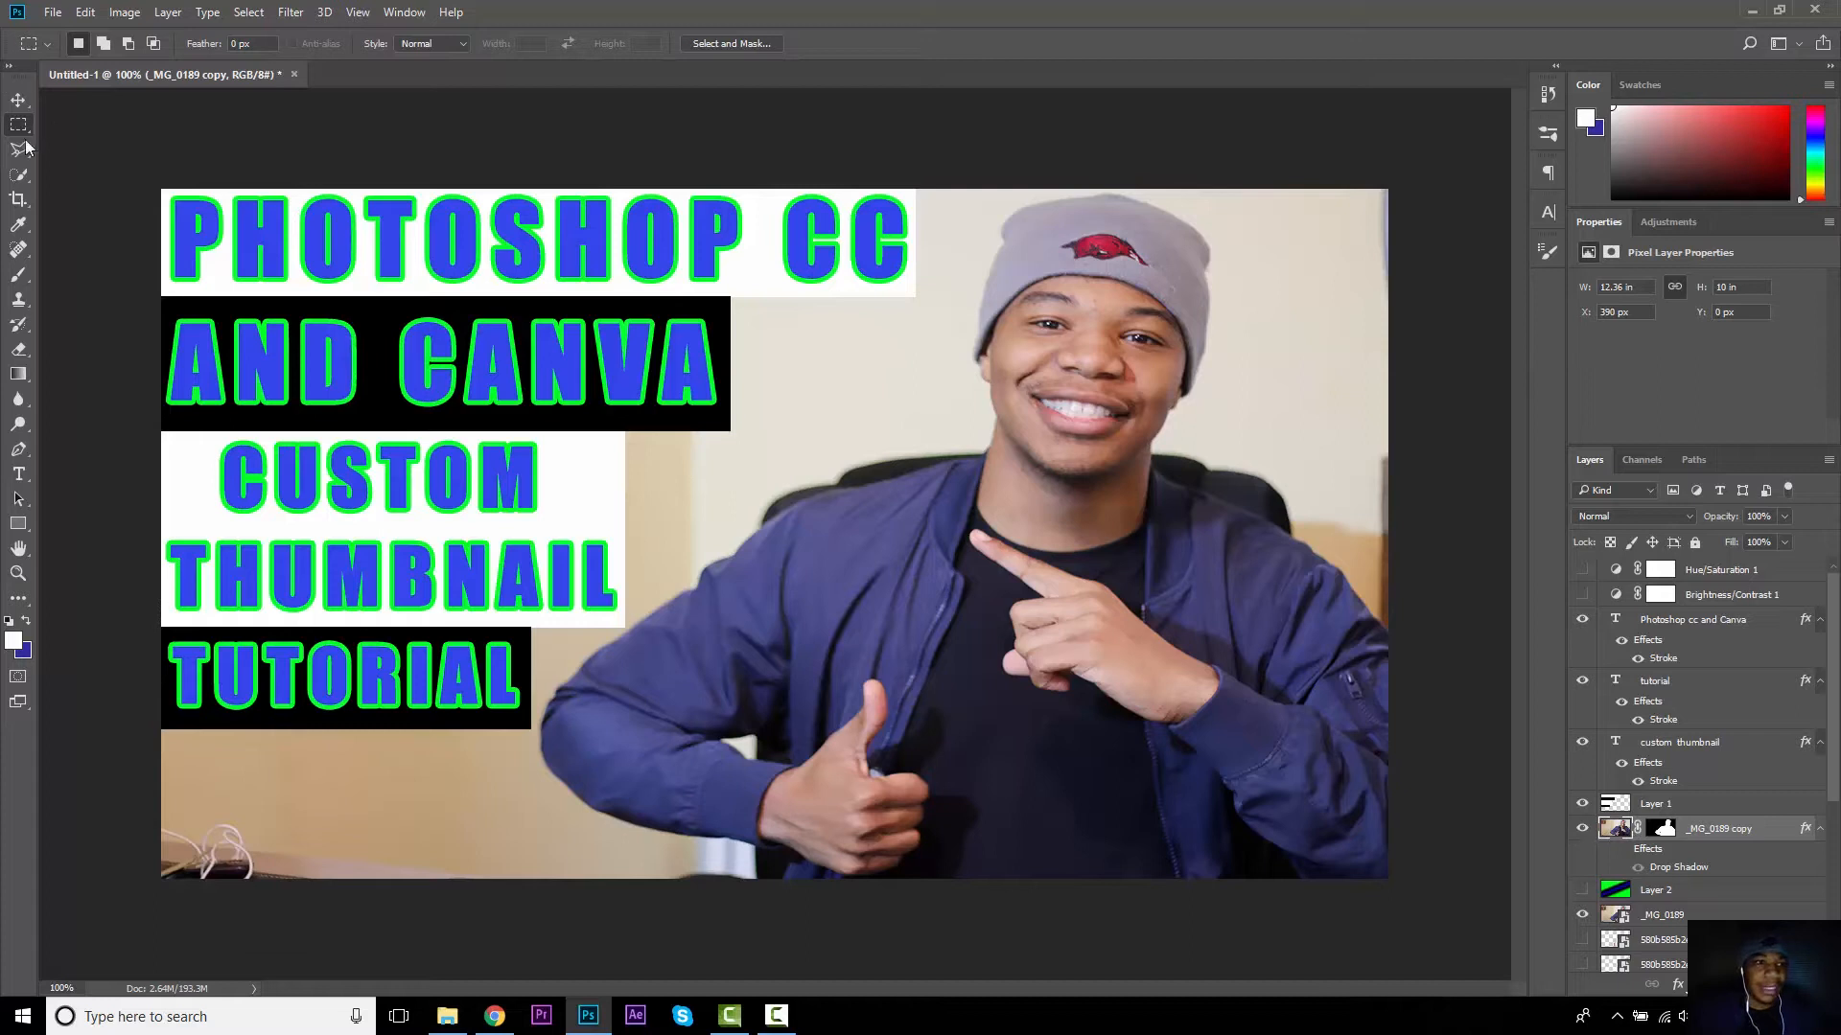
Step: Select the man and his chair on the _MG_0189 copy layer with the Quick Selection tool, and clear the selection
{"action": "left_click", "coordinate": [19, 177]}
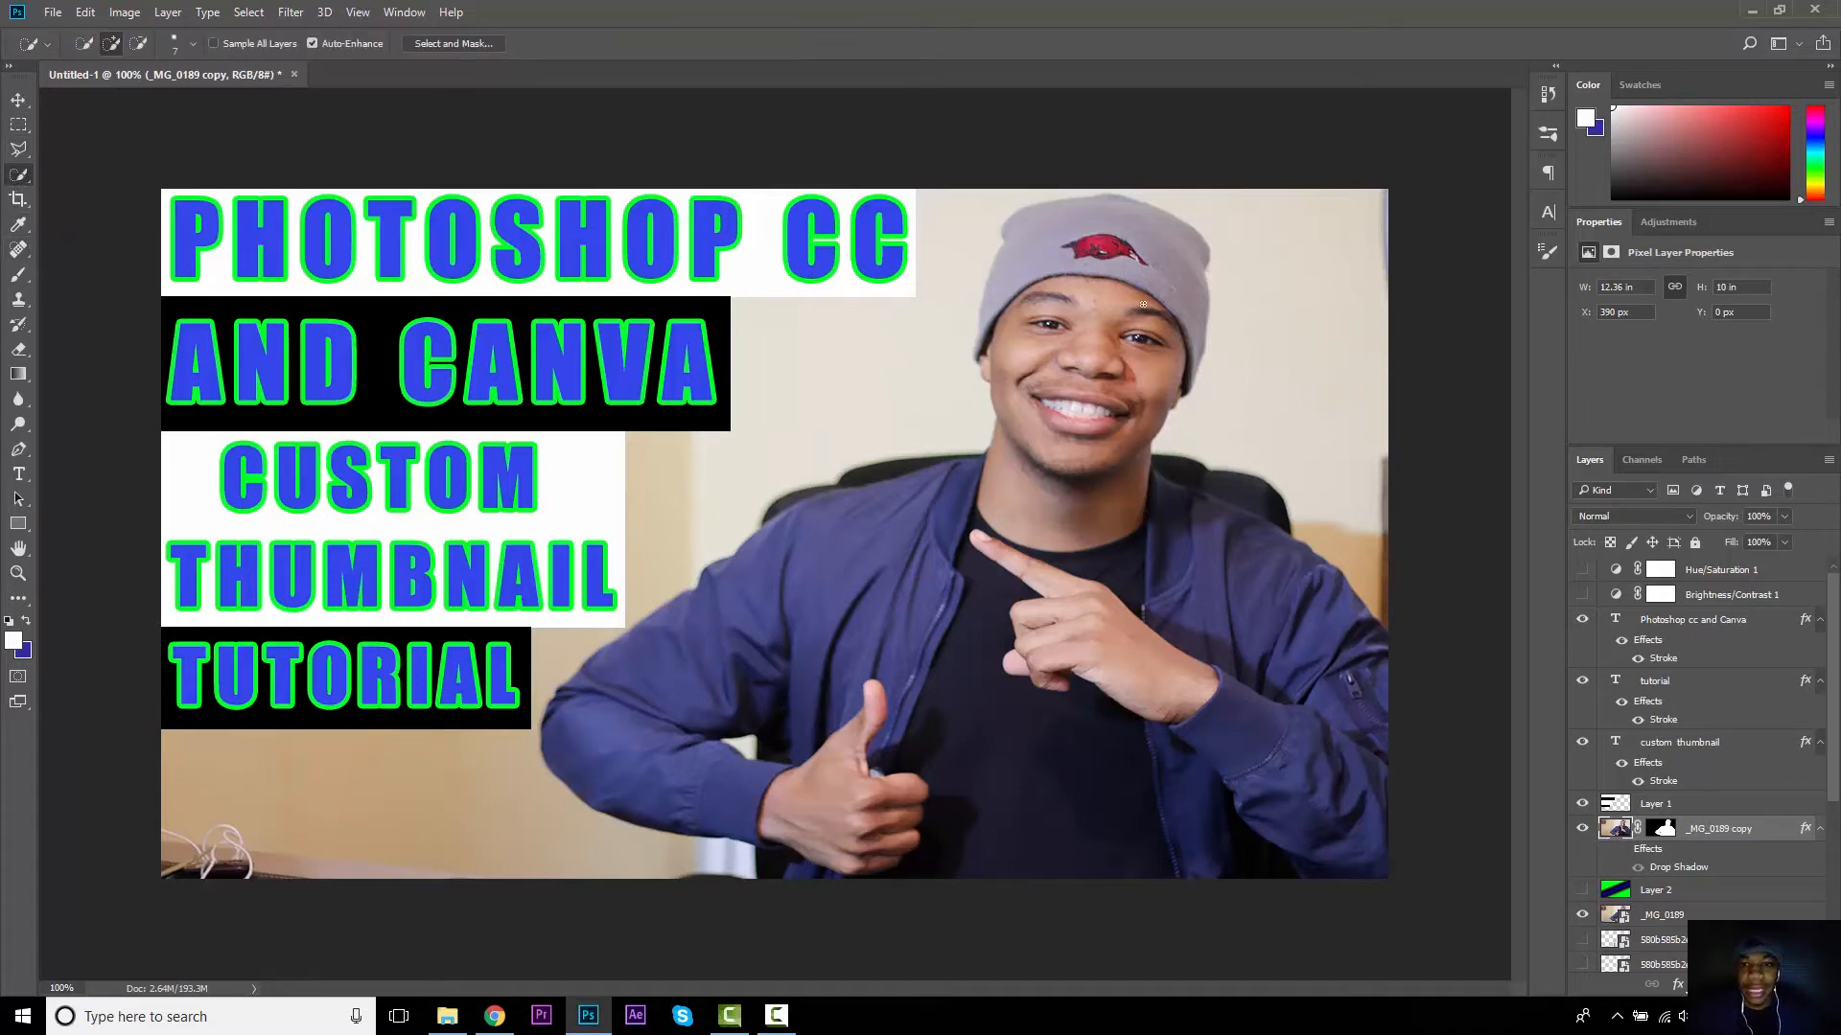
{"action": "mouse_move", "coordinate": [1083, 252]}
{"action": "left_mouse_down"}
{"action": "mouse_move", "coordinate": [1092, 387]}
{"action": "mouse_move", "coordinate": [998, 559]}
{"action": "mouse_move", "coordinate": [914, 590]}
{"action": "mouse_move", "coordinate": [823, 562]}
{"action": "mouse_move", "coordinate": [749, 612]}
{"action": "left_mouse_up"}
{"action": "mouse_move", "coordinate": [670, 697]}
{"action": "left_mouse_down"}
{"action": "mouse_move", "coordinate": [701, 788]}
{"action": "mouse_move", "coordinate": [1240, 844]}
{"action": "mouse_move", "coordinate": [1336, 810]}
{"action": "mouse_move", "coordinate": [1319, 743]}
{"action": "mouse_move", "coordinate": [1181, 572]}
{"action": "left_mouse_up"}
{"action": "left_click_drag", "start_coordinate": [1130, 640], "coordinate": [1097, 624]}
{"action": "mouse_move", "coordinate": [1040, 265]}
{"action": "left_mouse_down"}
{"action": "mouse_move", "coordinate": [987, 342]}
{"action": "mouse_move", "coordinate": [1046, 213]}
{"action": "left_mouse_up"}
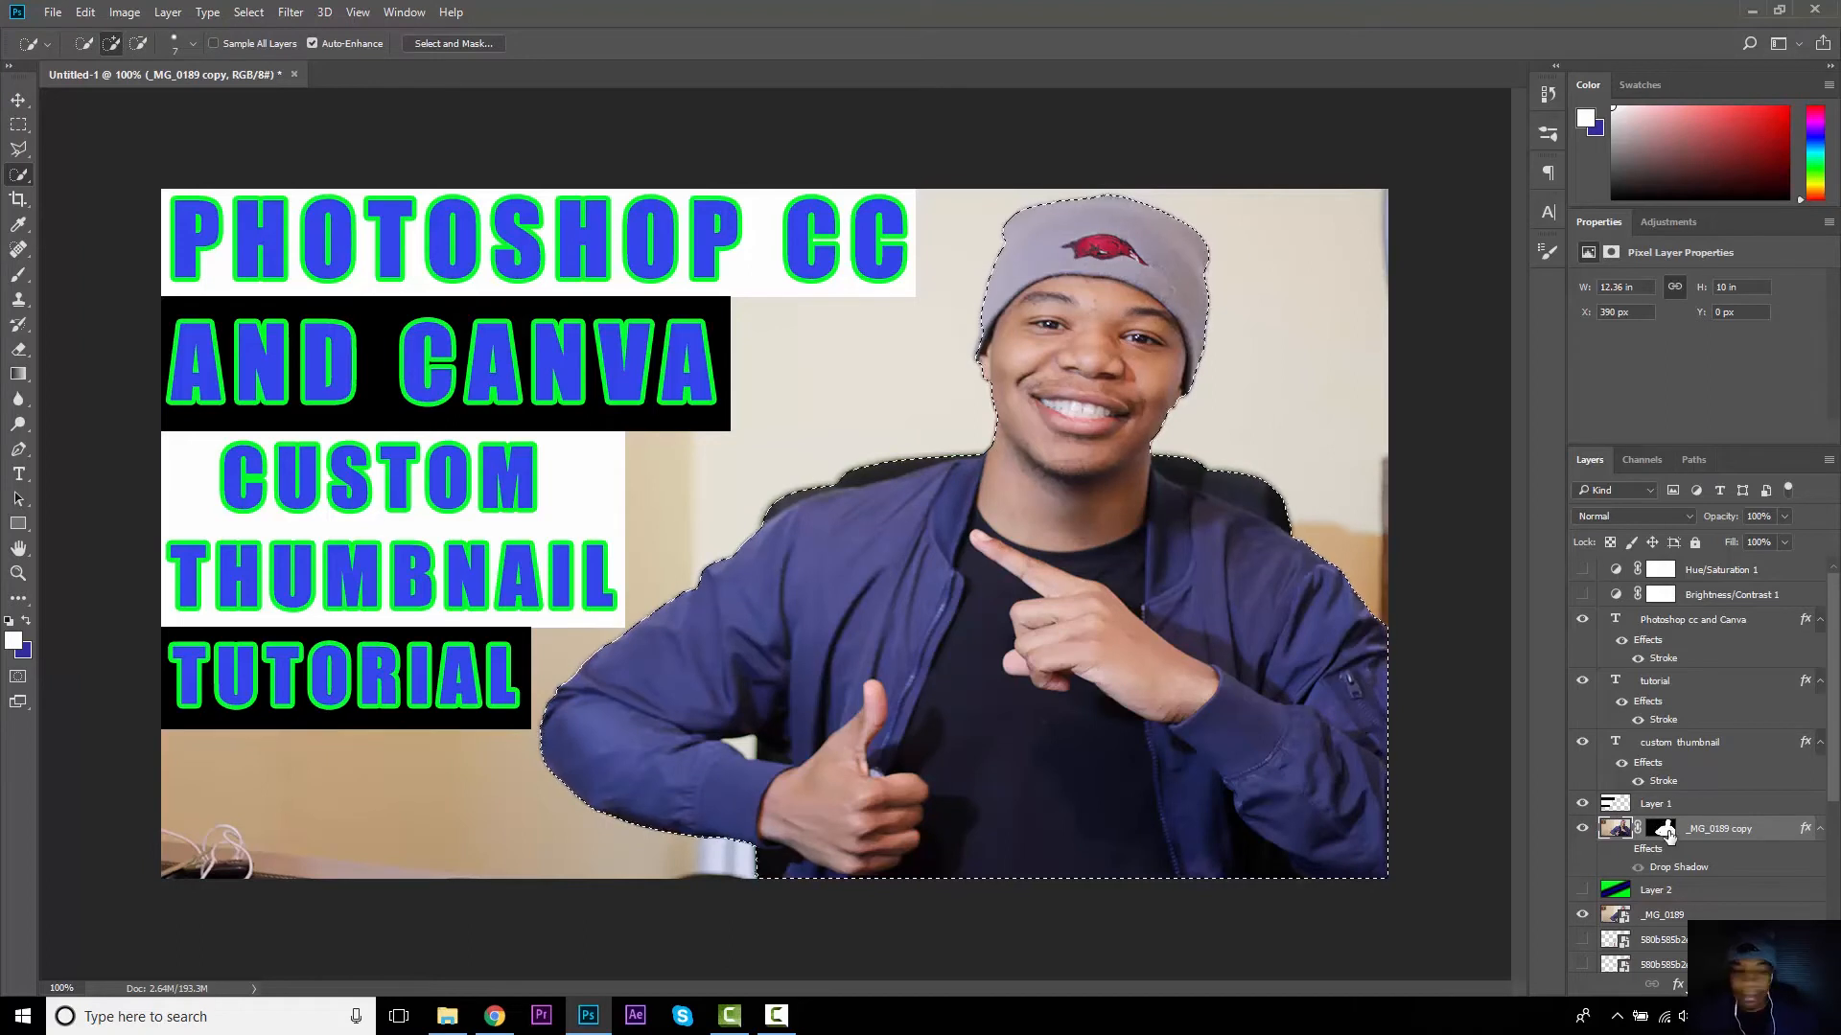
{"action": "key", "text": "ctrl+d"}
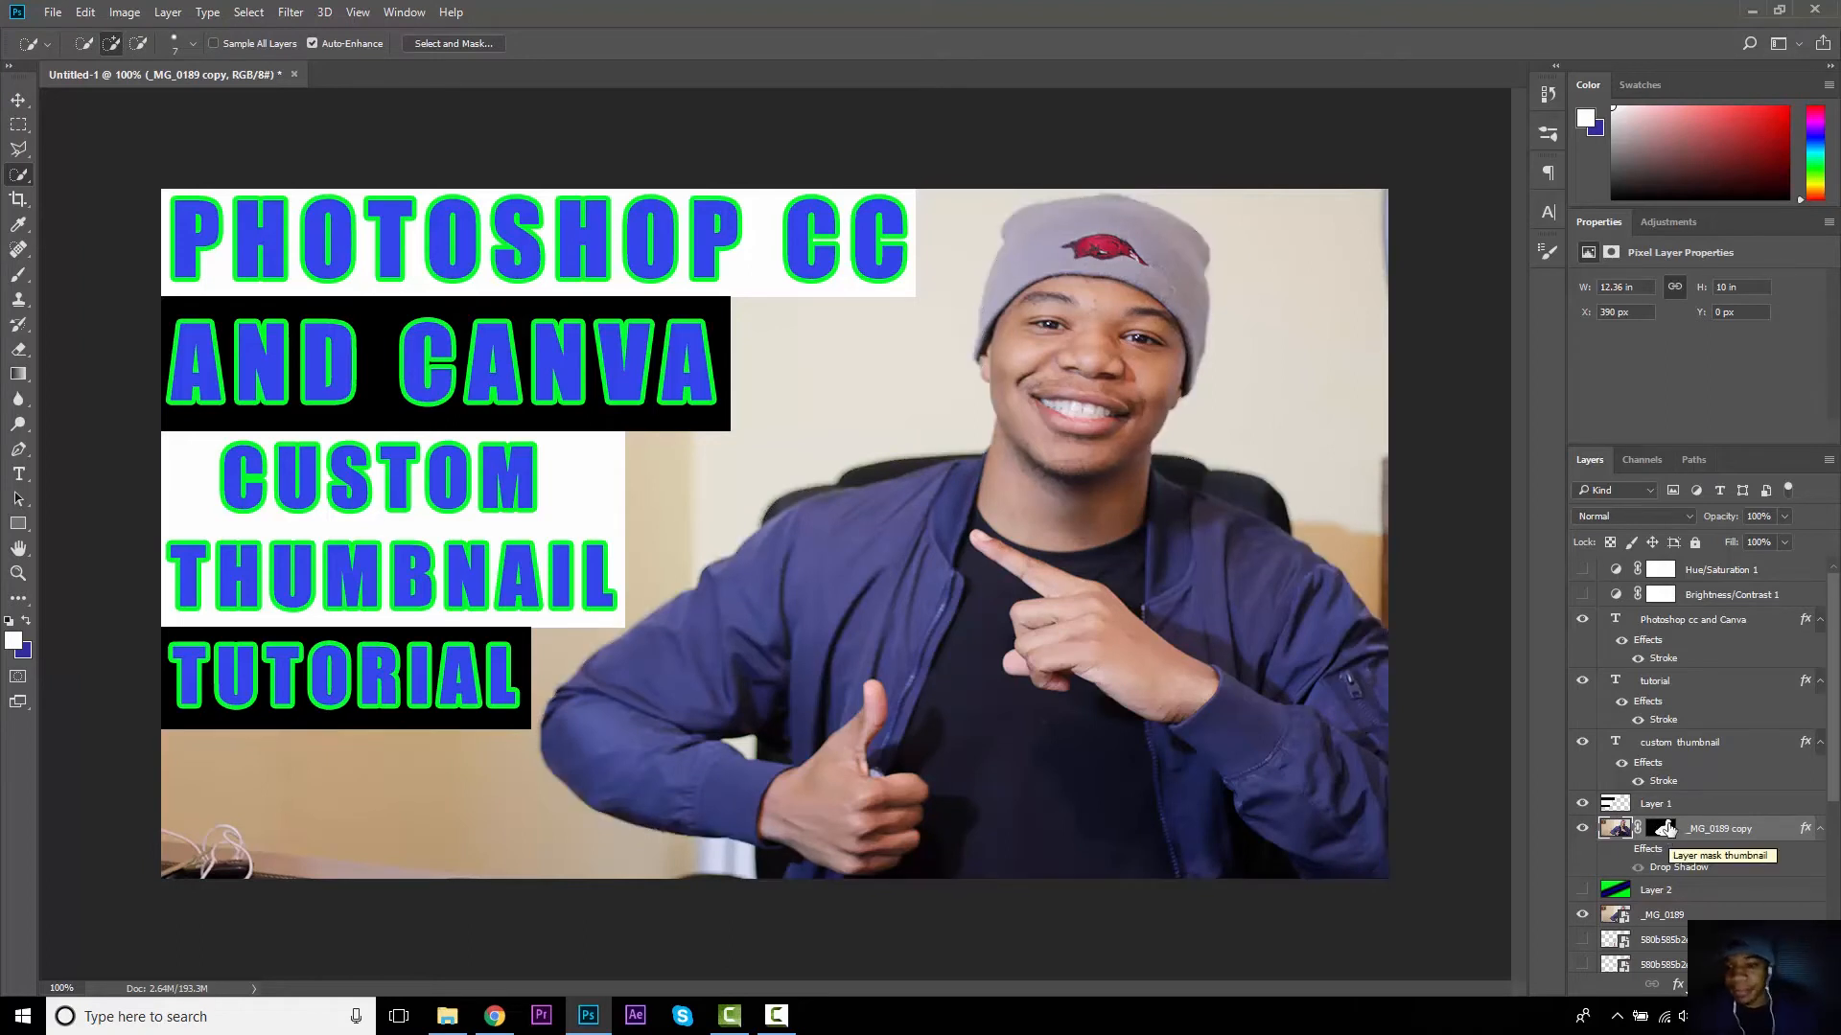
Step: Hide the original _MG_0189 photo layer and compare the canvas with and without the _MG_0189 copy cut-out, leaving the cut-out shown
{"action": "left_click", "coordinate": [1582, 914]}
{"action": "left_click", "coordinate": [1583, 830]}
{"action": "left_click", "coordinate": [1583, 830]}
{"action": "left_click", "coordinate": [1583, 829]}
{"action": "left_click", "coordinate": [1583, 829]}
{"action": "left_click", "coordinate": [1582, 829]}
{"action": "left_click", "coordinate": [1583, 830]}
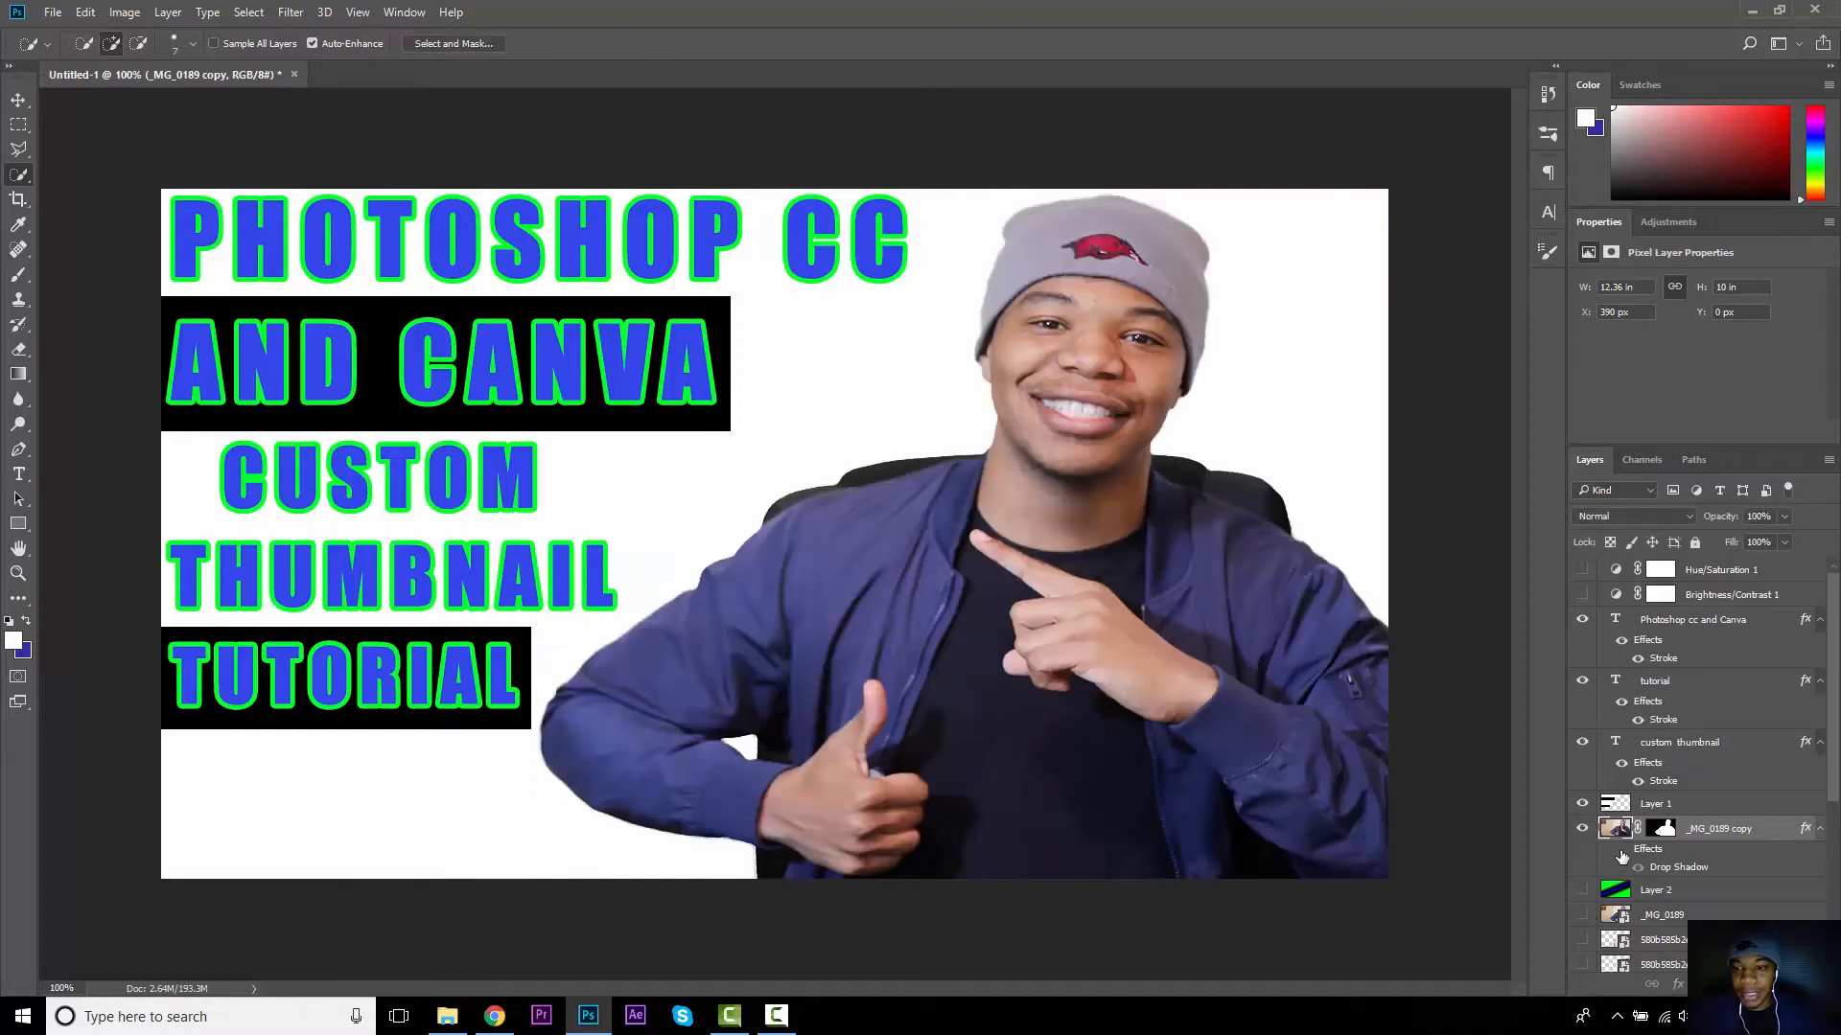
Step: Show the cut-out's drop shadow effect and the Layer 2 gradient background, comparing the background with the cut-out on and off
{"action": "left_click", "coordinate": [1621, 851]}
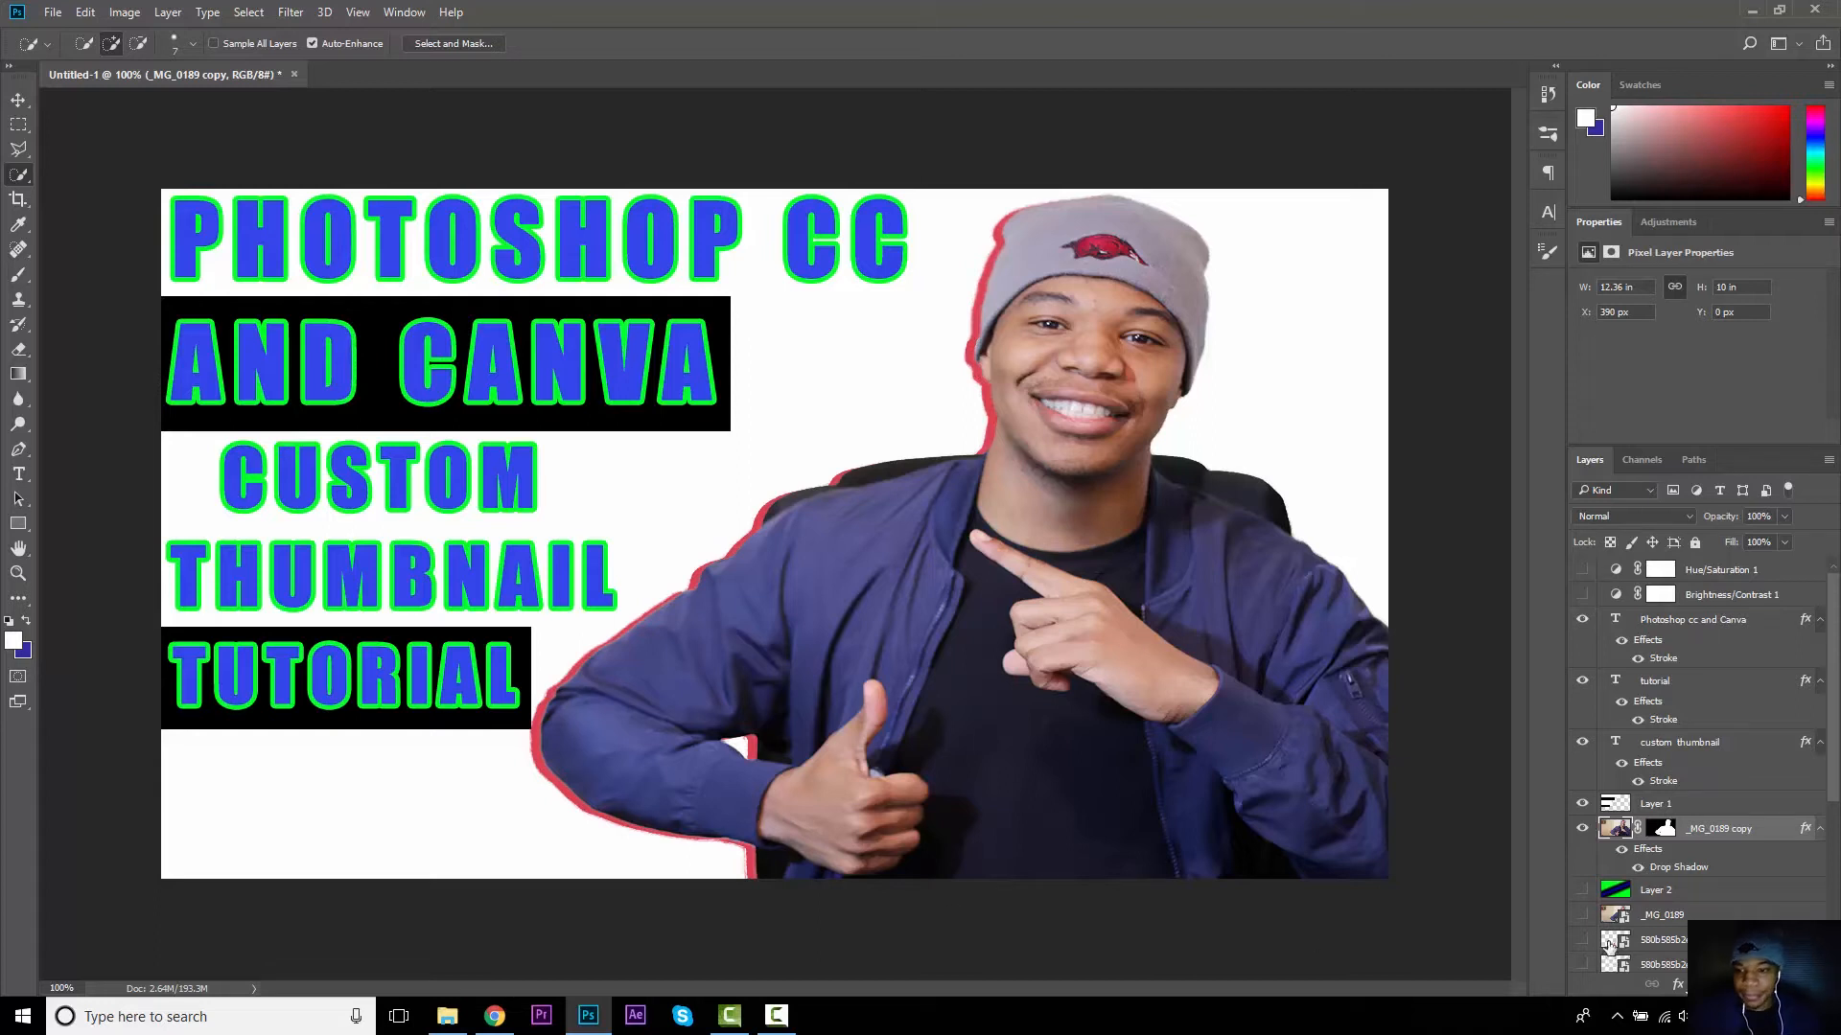
{"action": "left_click", "coordinate": [1582, 891]}
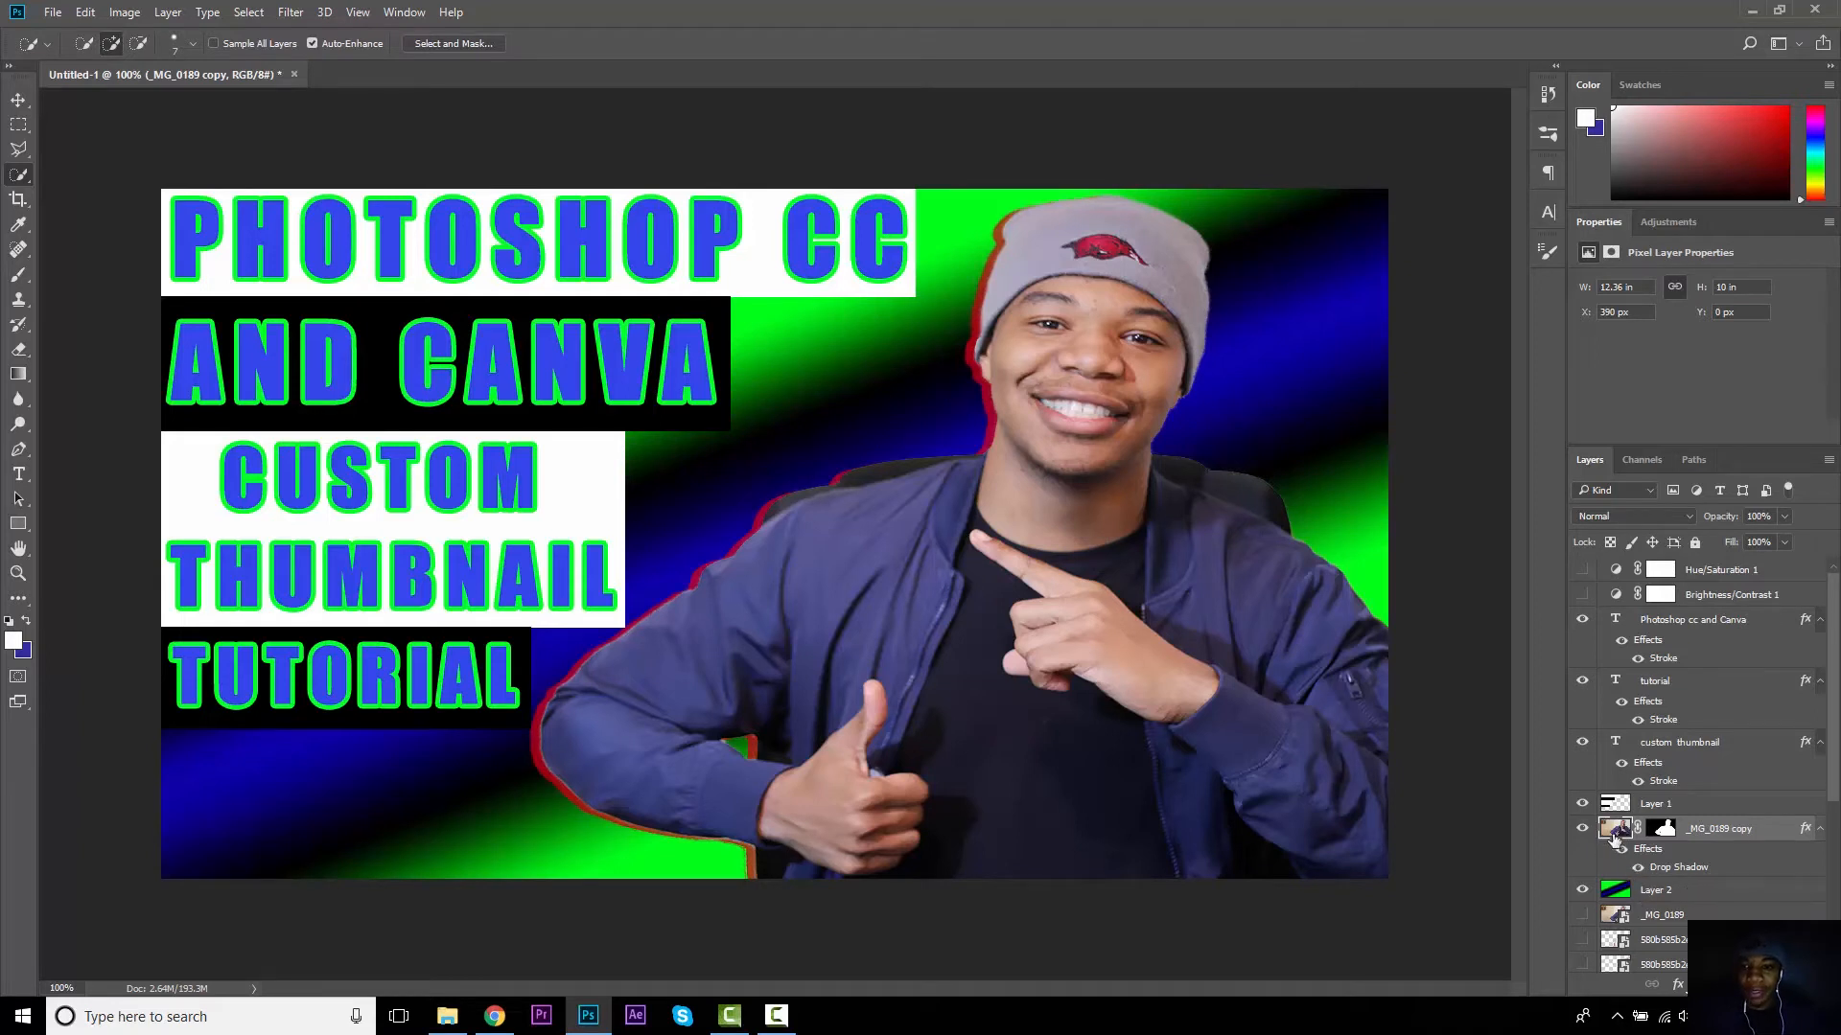
{"action": "left_click", "coordinate": [1580, 830]}
{"action": "left_click", "coordinate": [1579, 830]}
{"action": "left_click", "coordinate": [1580, 831]}
{"action": "left_click", "coordinate": [1580, 830]}
Step: Inspect the Gradient tool's custom green, black and blue gradient for Layer 2, including the first green stop's color 00ff19
{"action": "left_click", "coordinate": [1715, 901]}
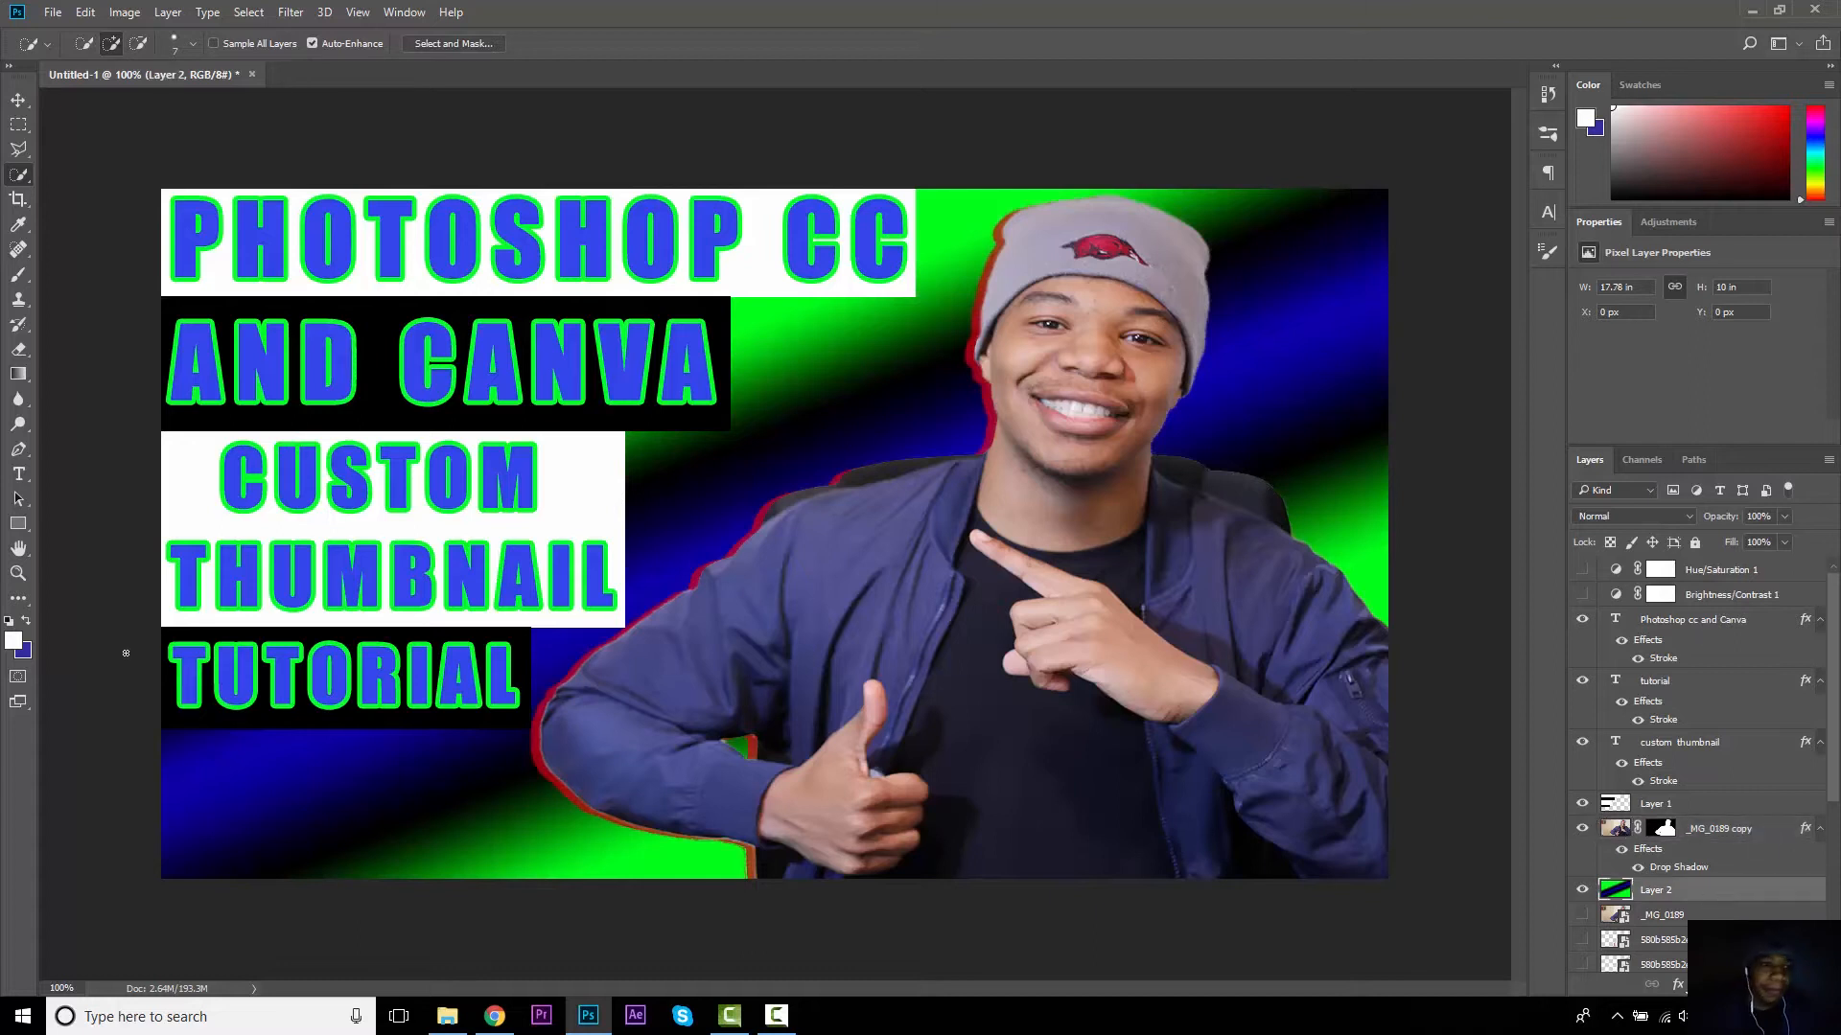
{"action": "left_click", "coordinate": [17, 380]}
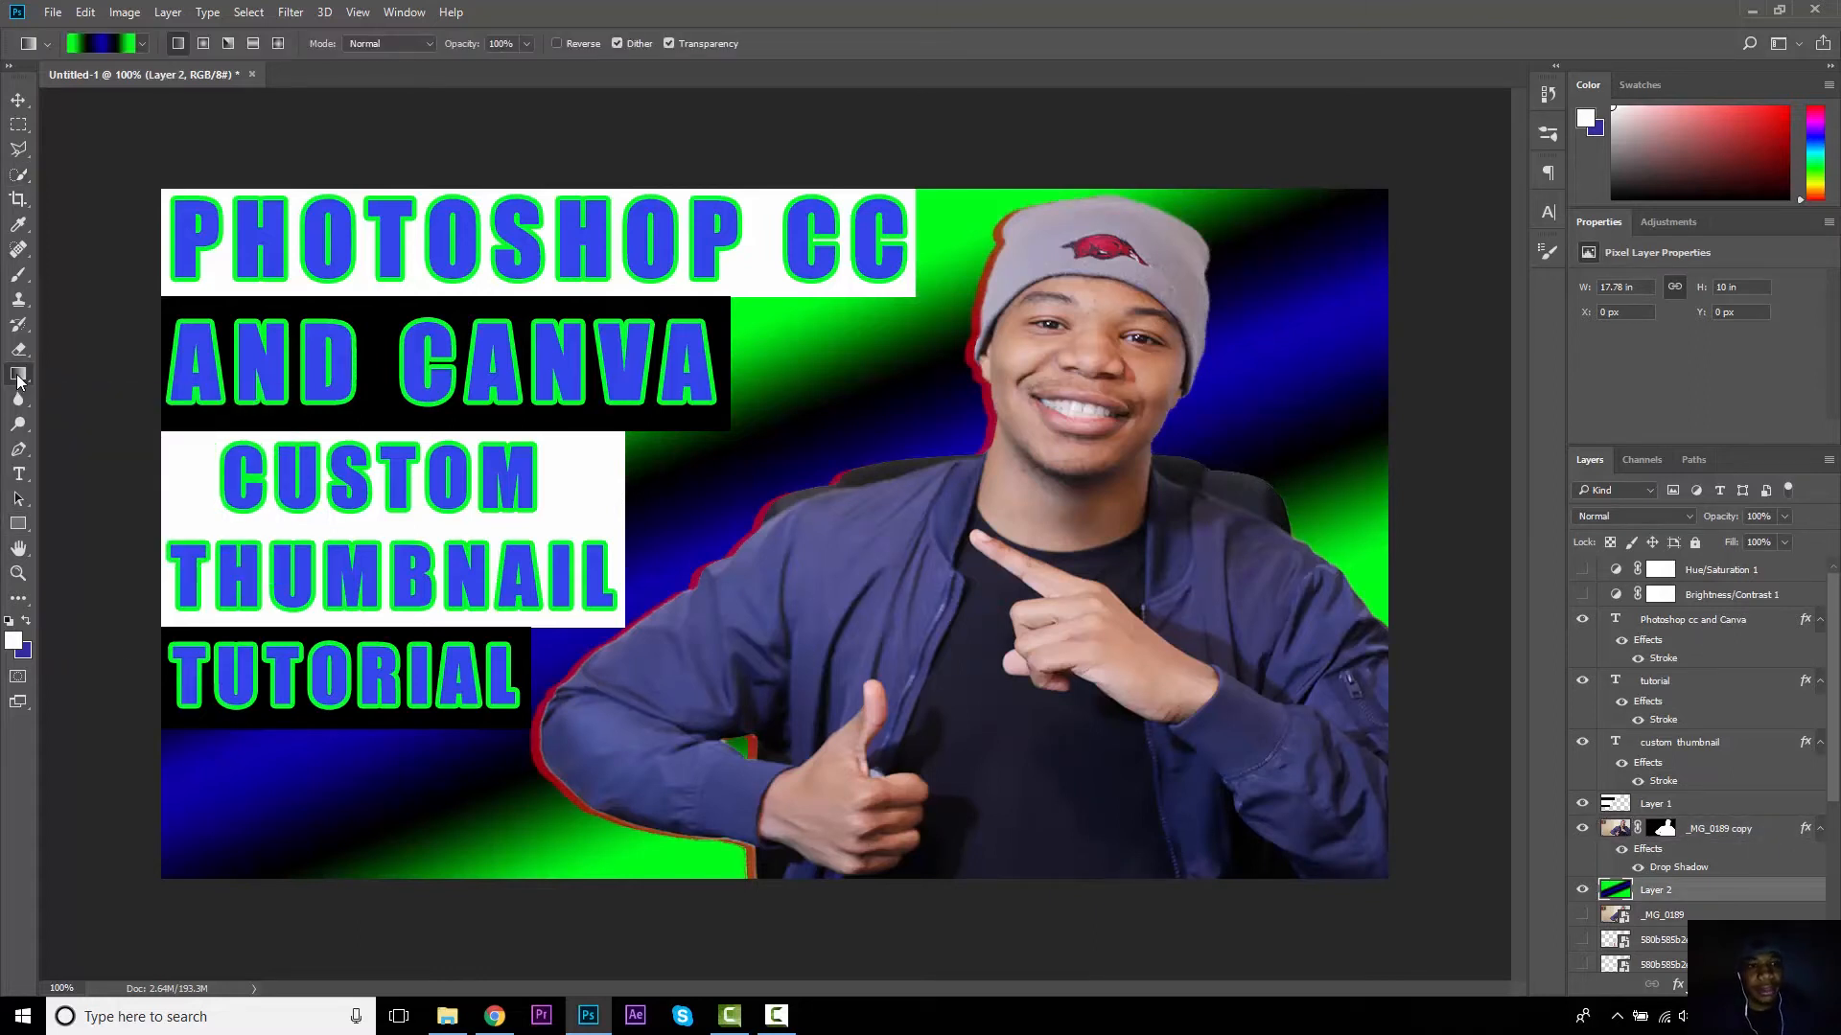
{"action": "left_click", "coordinate": [110, 48]}
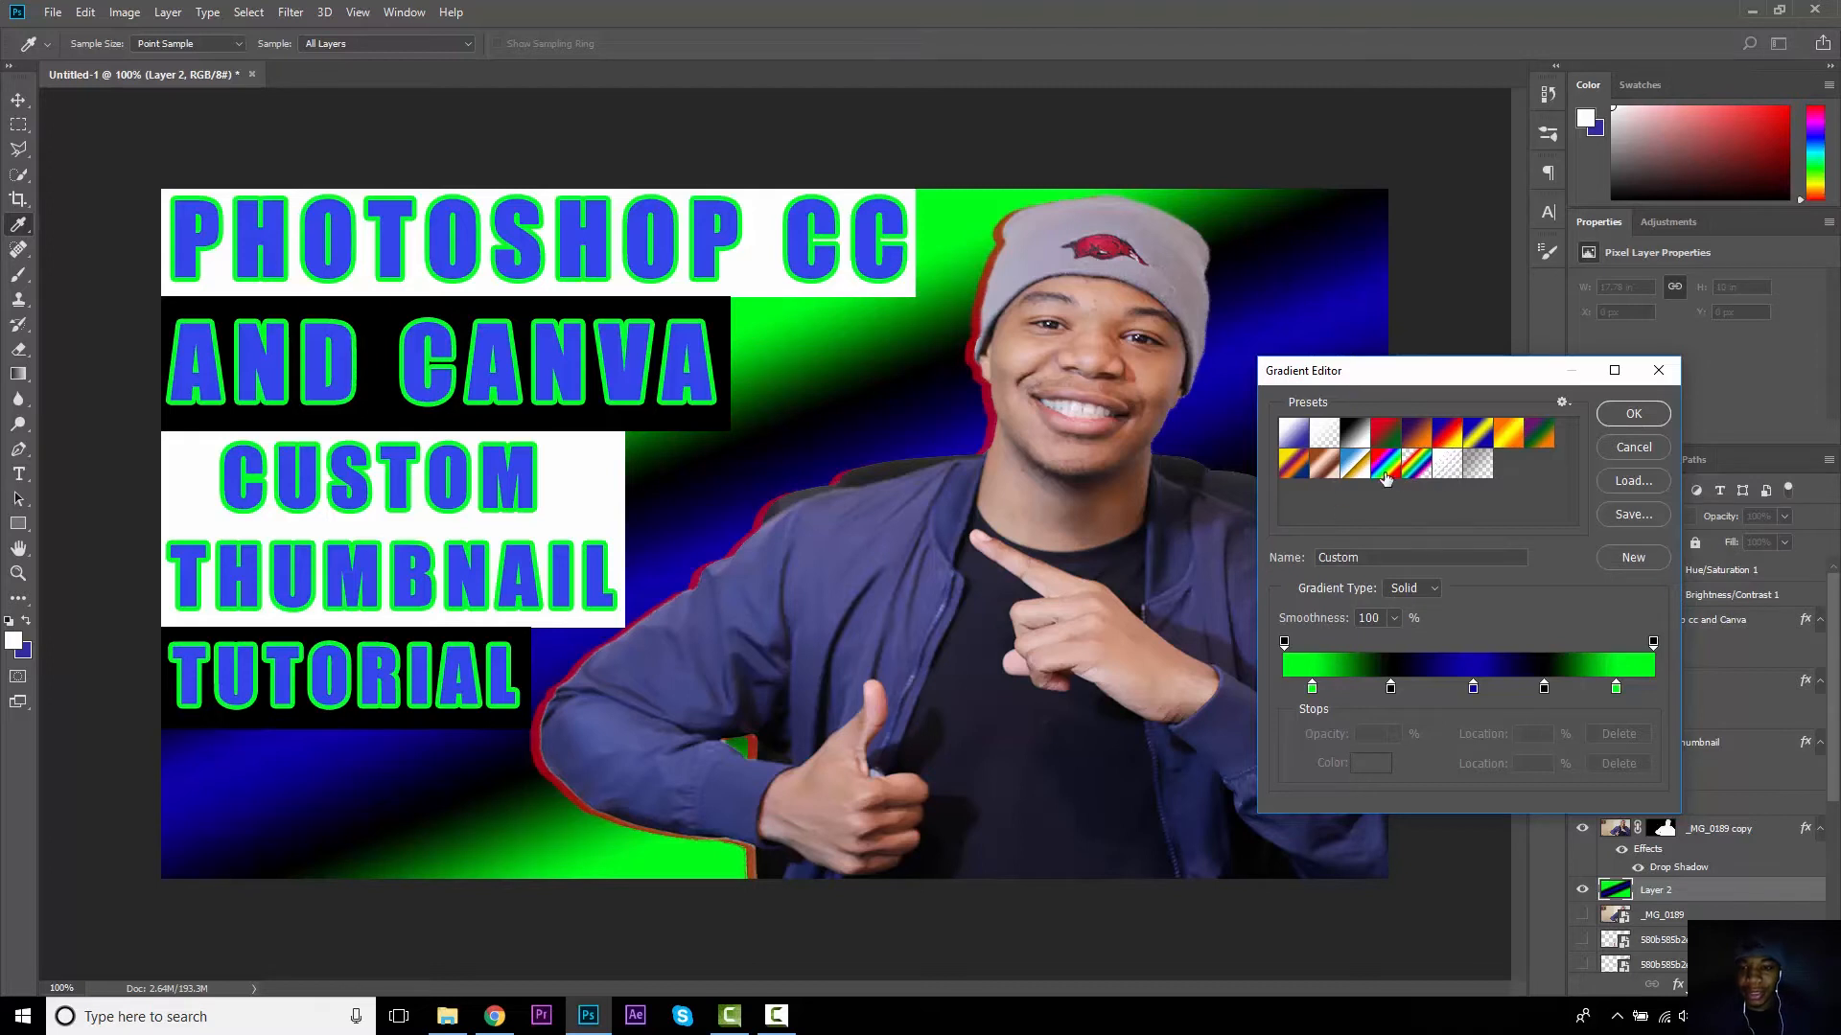
{"action": "double_click", "coordinate": [1312, 689]}
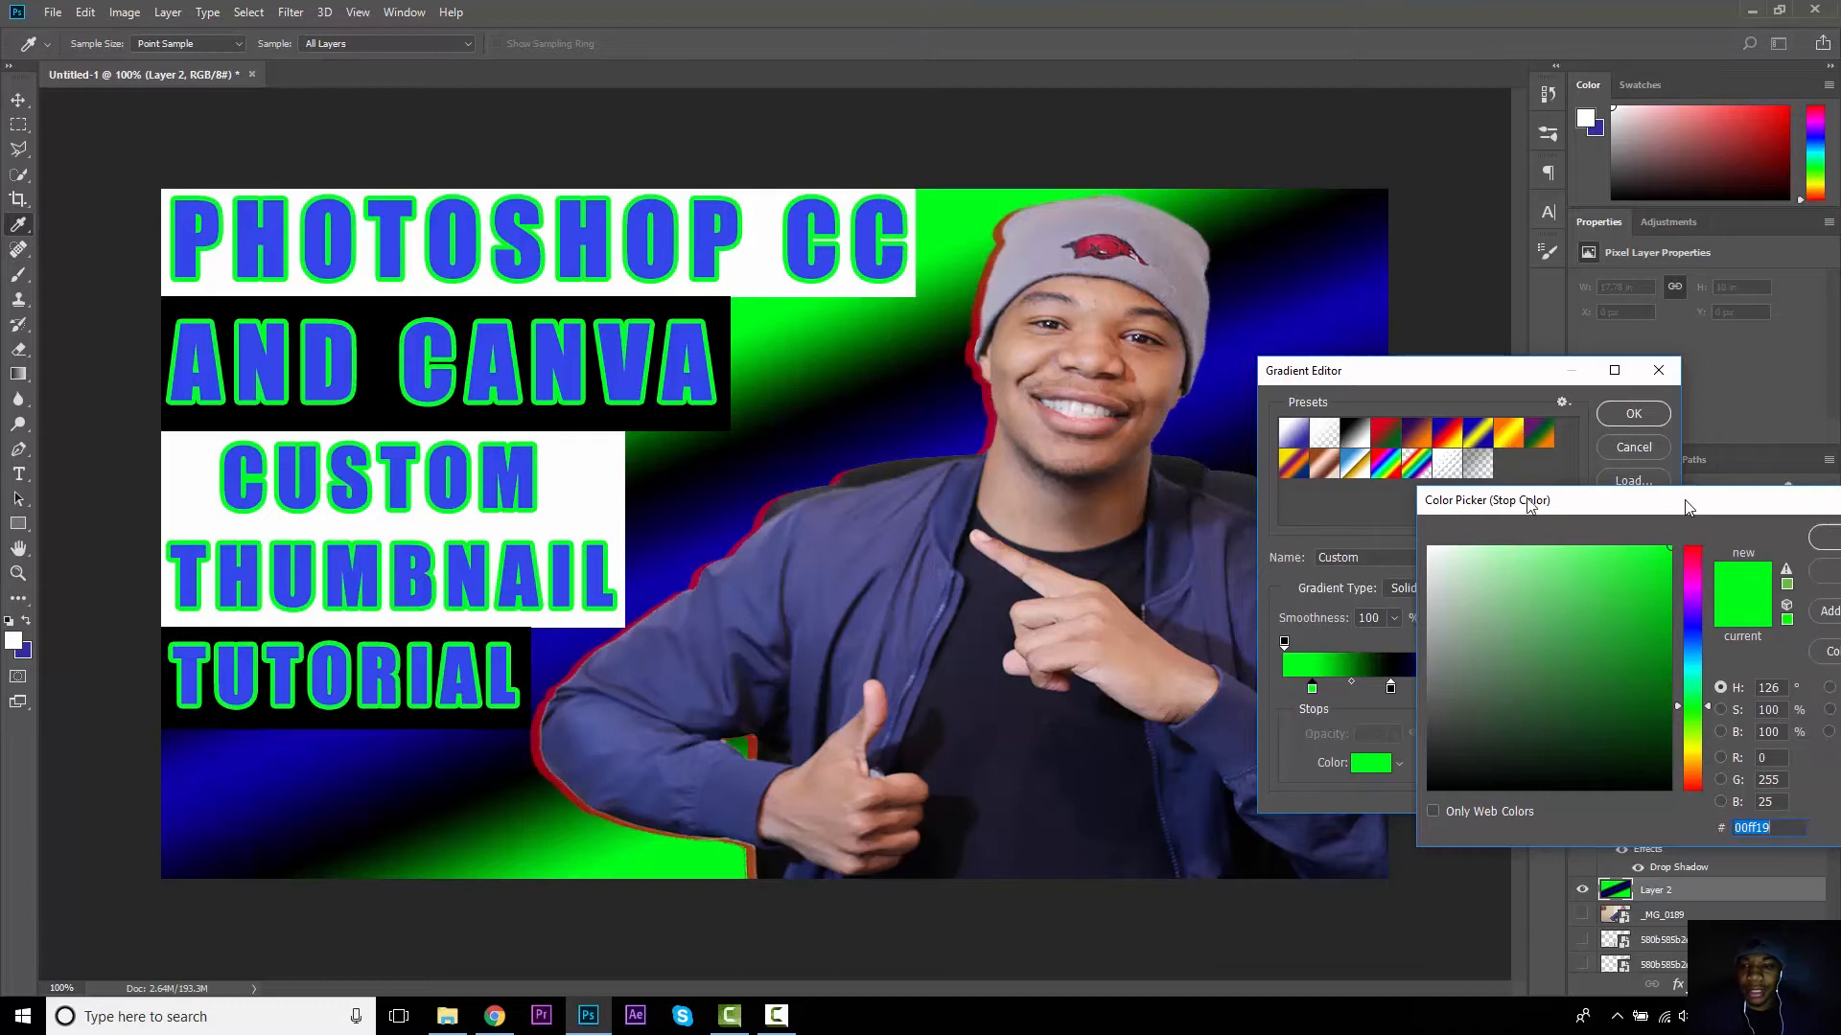
{"action": "left_click", "coordinate": [1510, 562]}
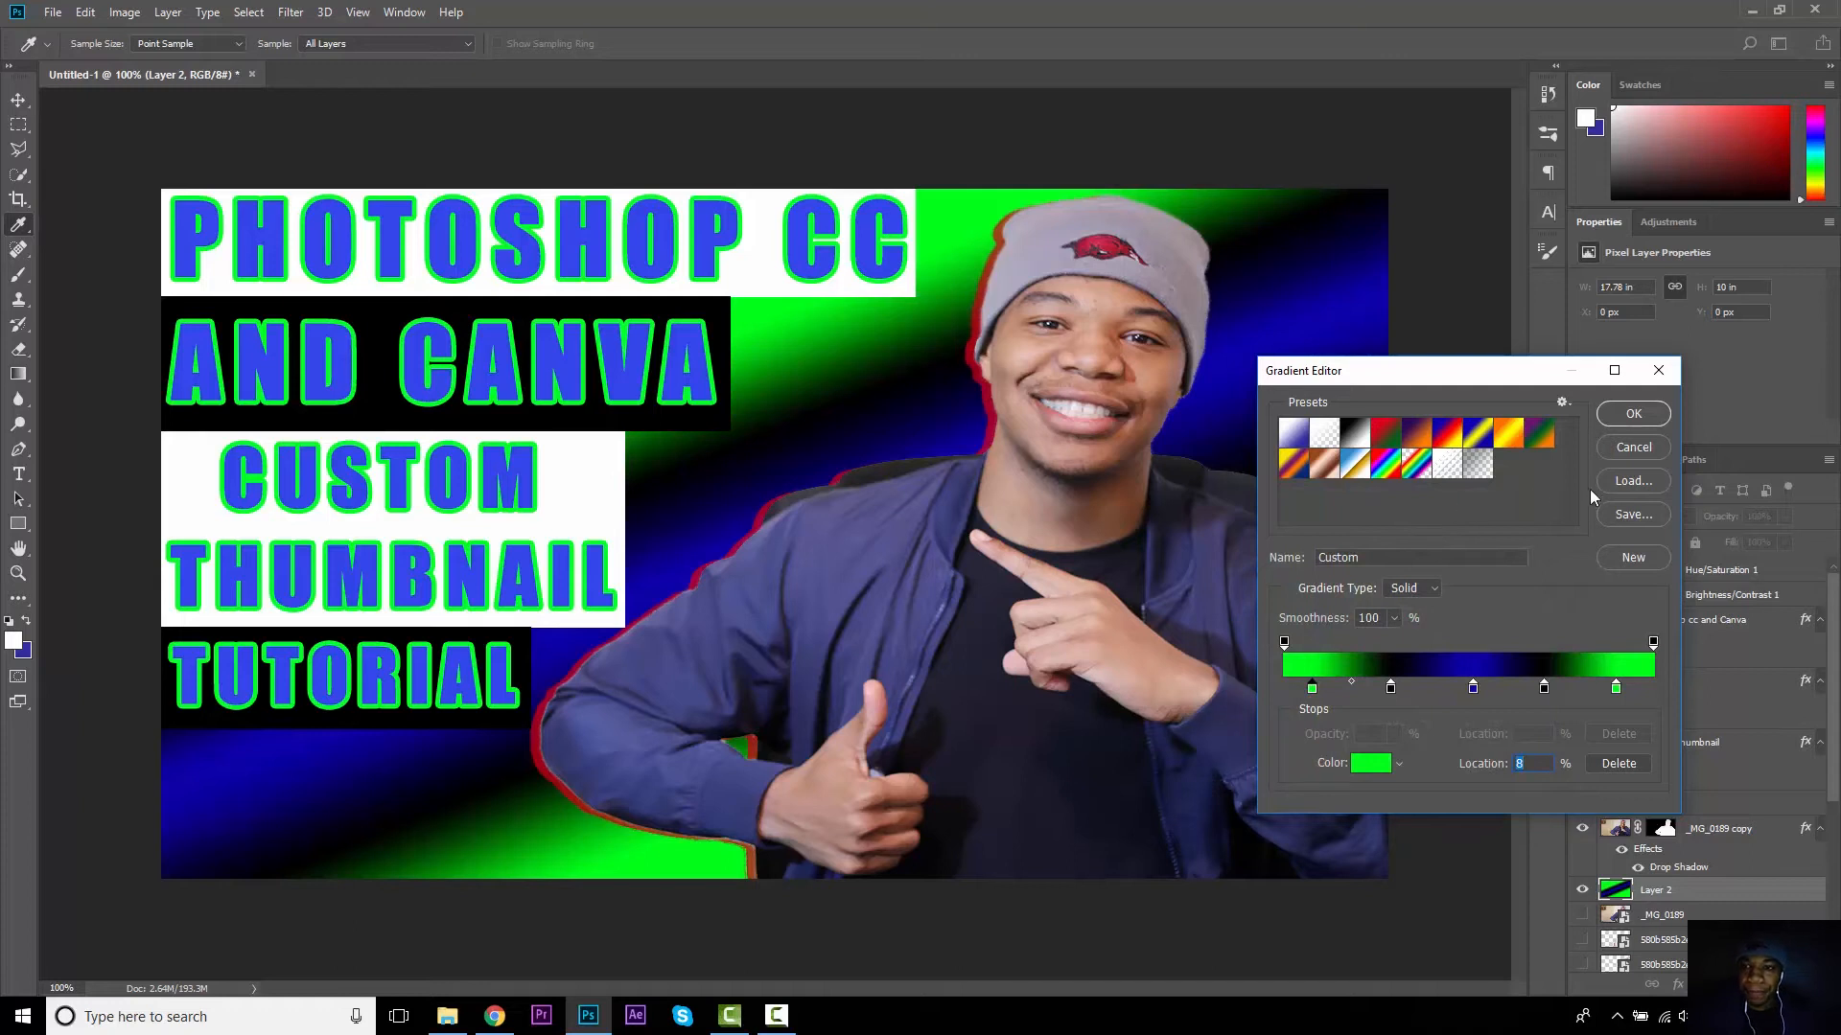
{"action": "left_click", "coordinate": [1627, 414]}
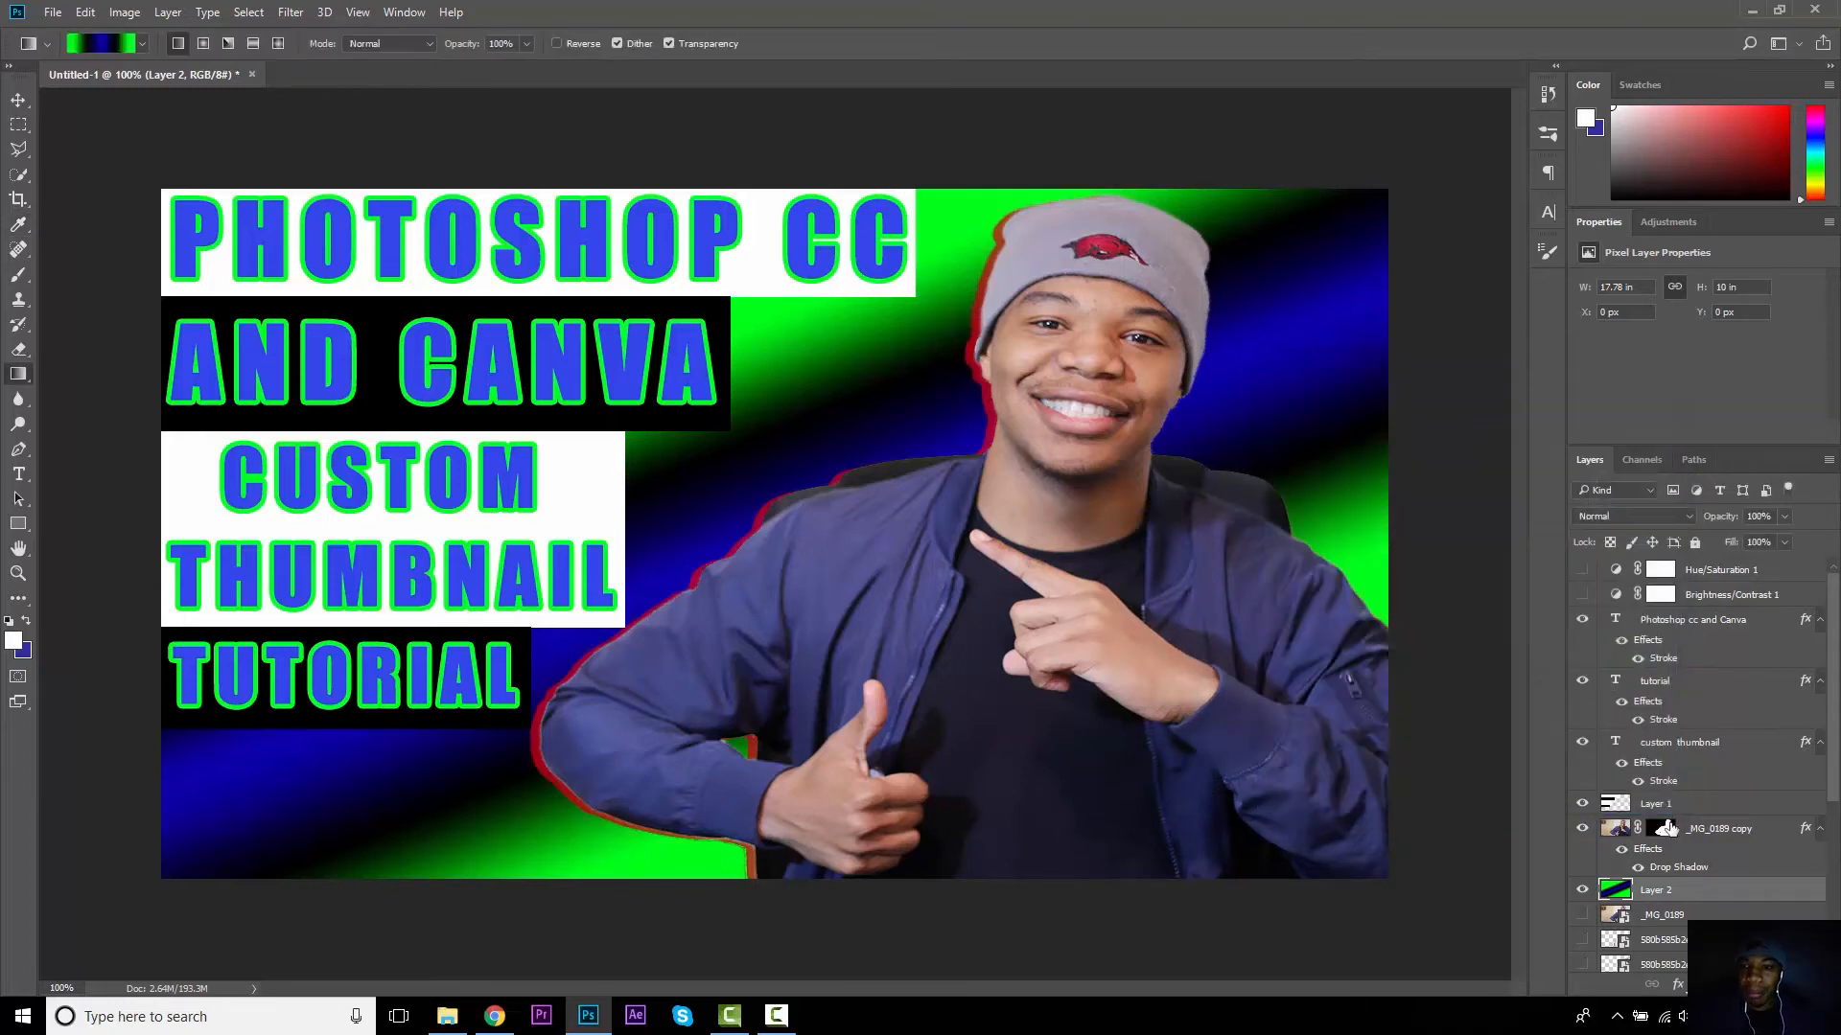
Step: Show the Brightness/Contrast 1 and Hue/Saturation 1 adjustment layers above the thumbnail artwork
{"action": "scroll", "coordinate": [1677, 778], "scroll_direction": "down", "scroll_amount": 2}
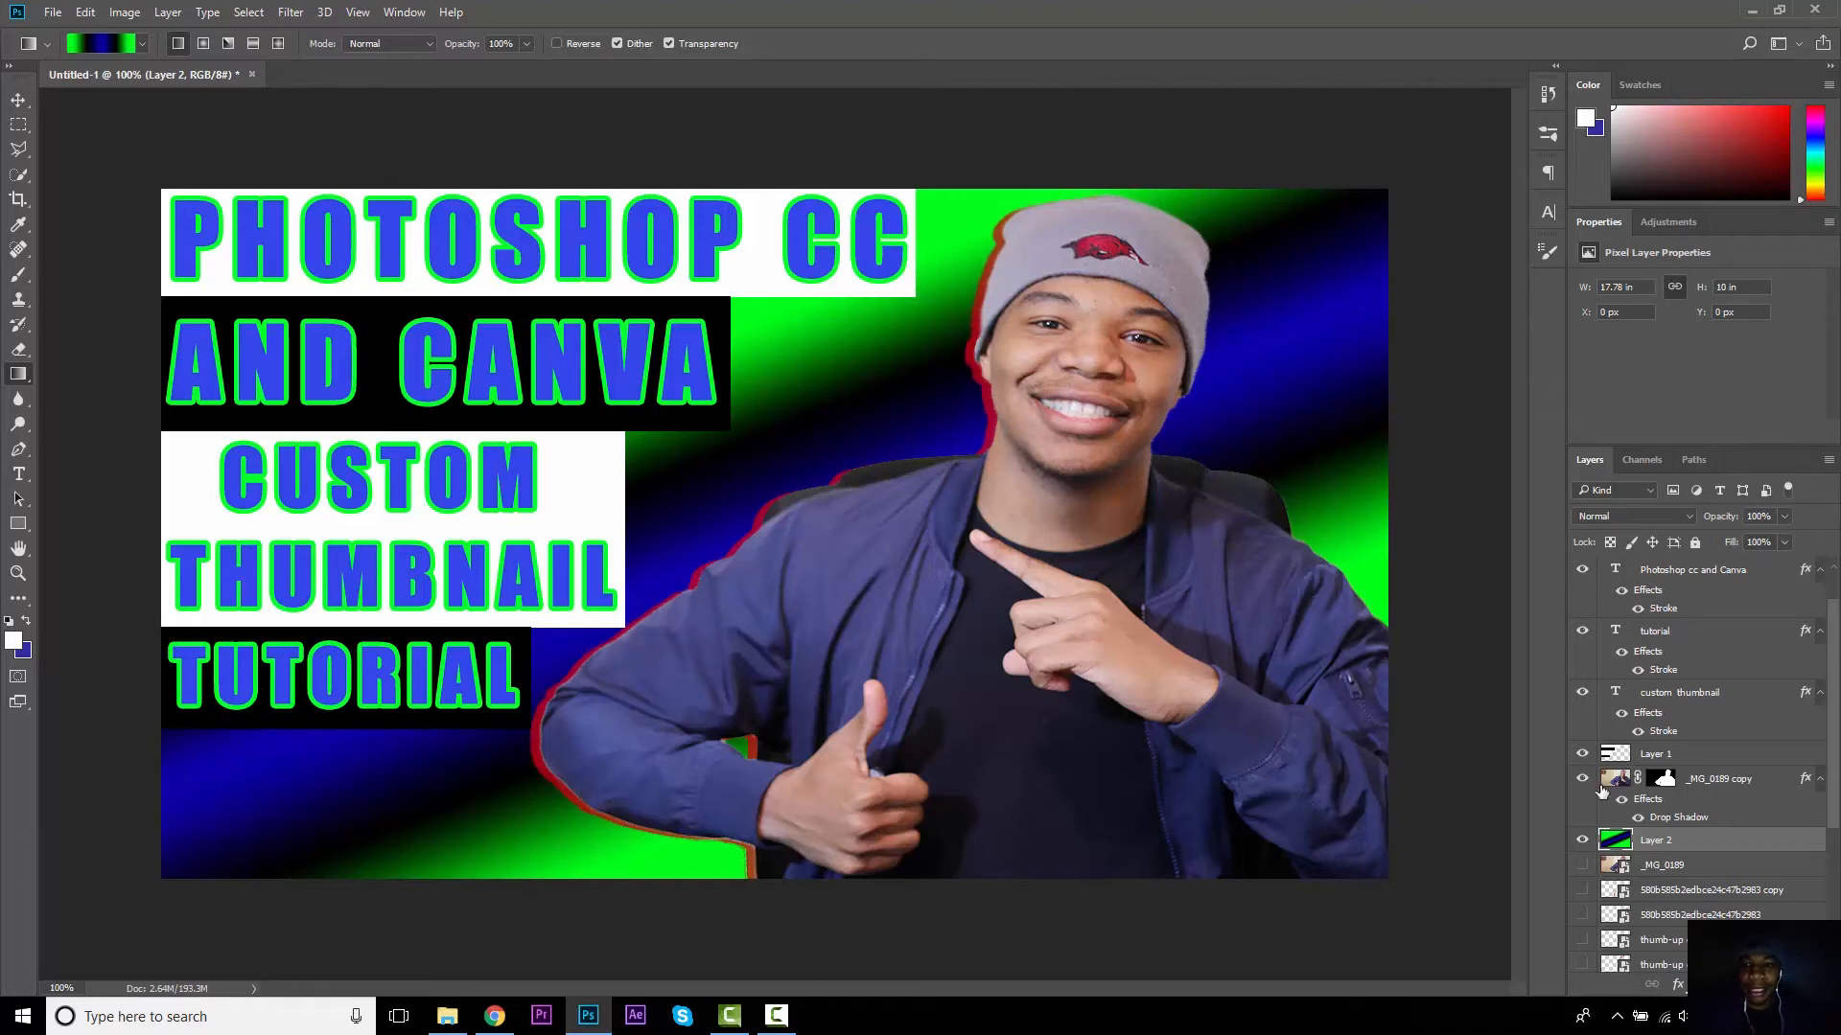
{"action": "scroll", "coordinate": [1651, 778], "scroll_direction": "up", "scroll_amount": 2}
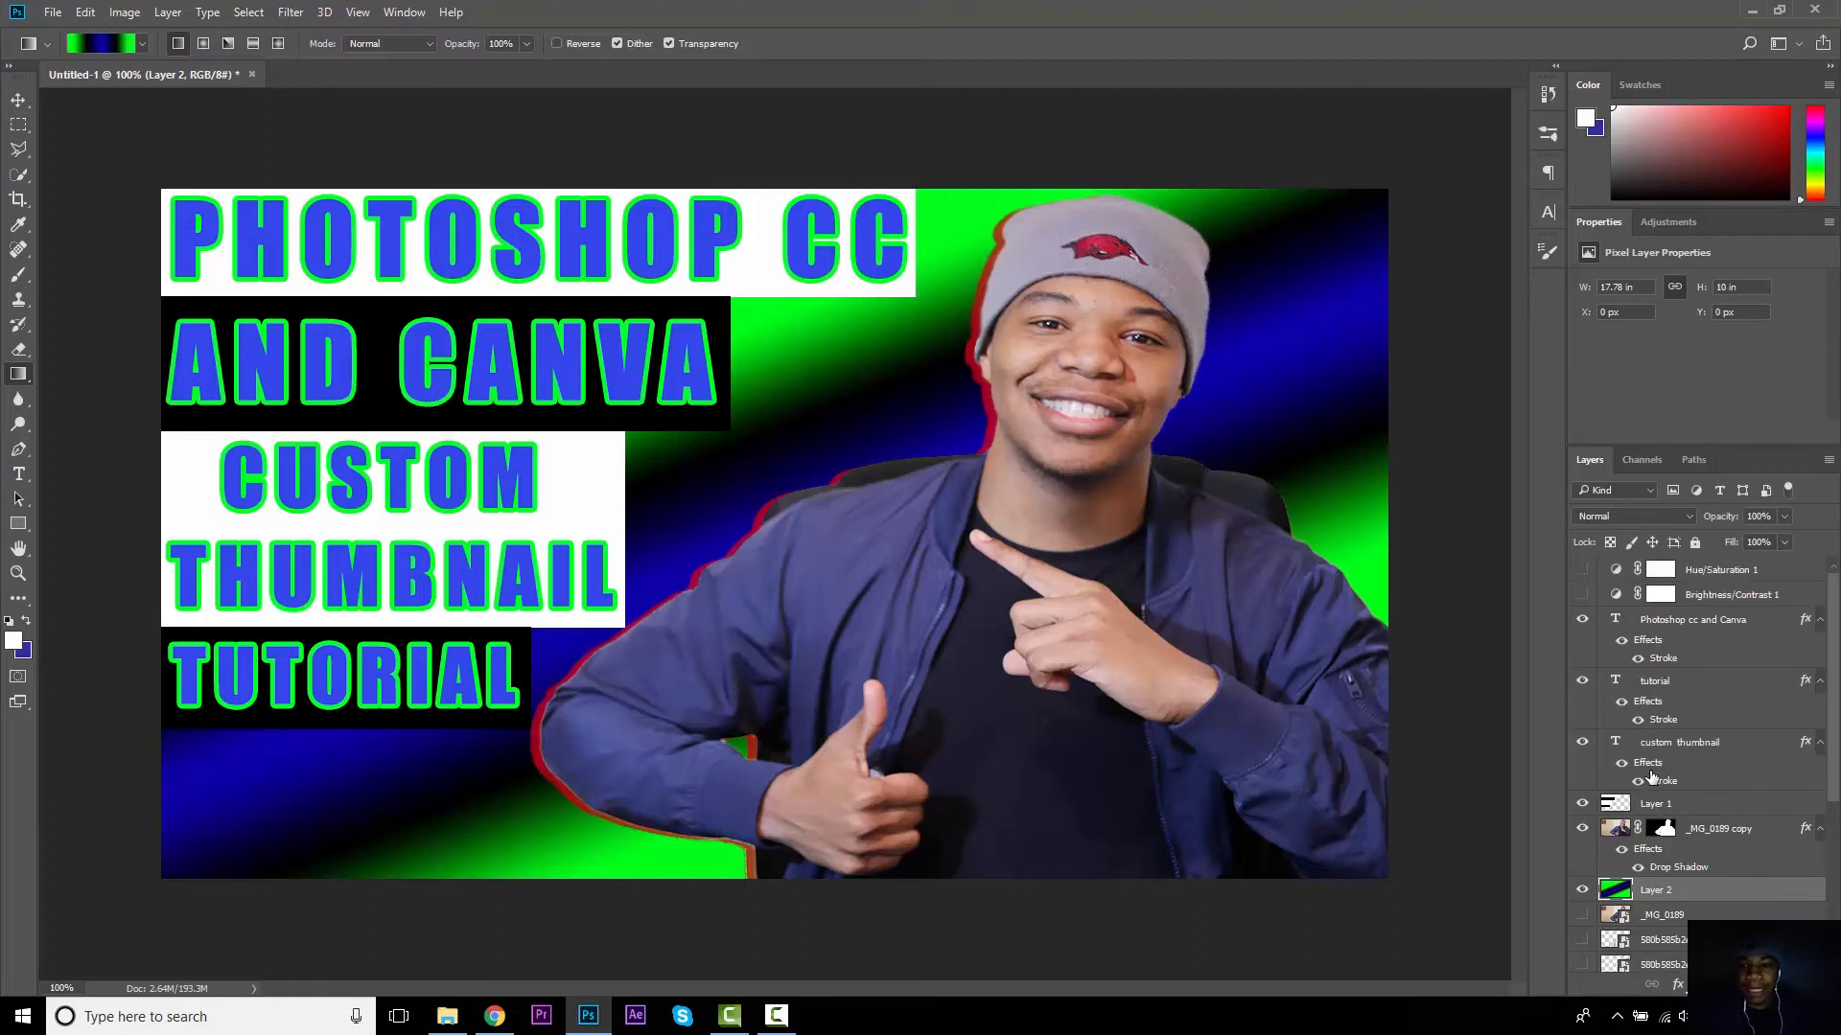
{"action": "scroll", "coordinate": [1641, 743], "scroll_direction": "down", "scroll_amount": 3}
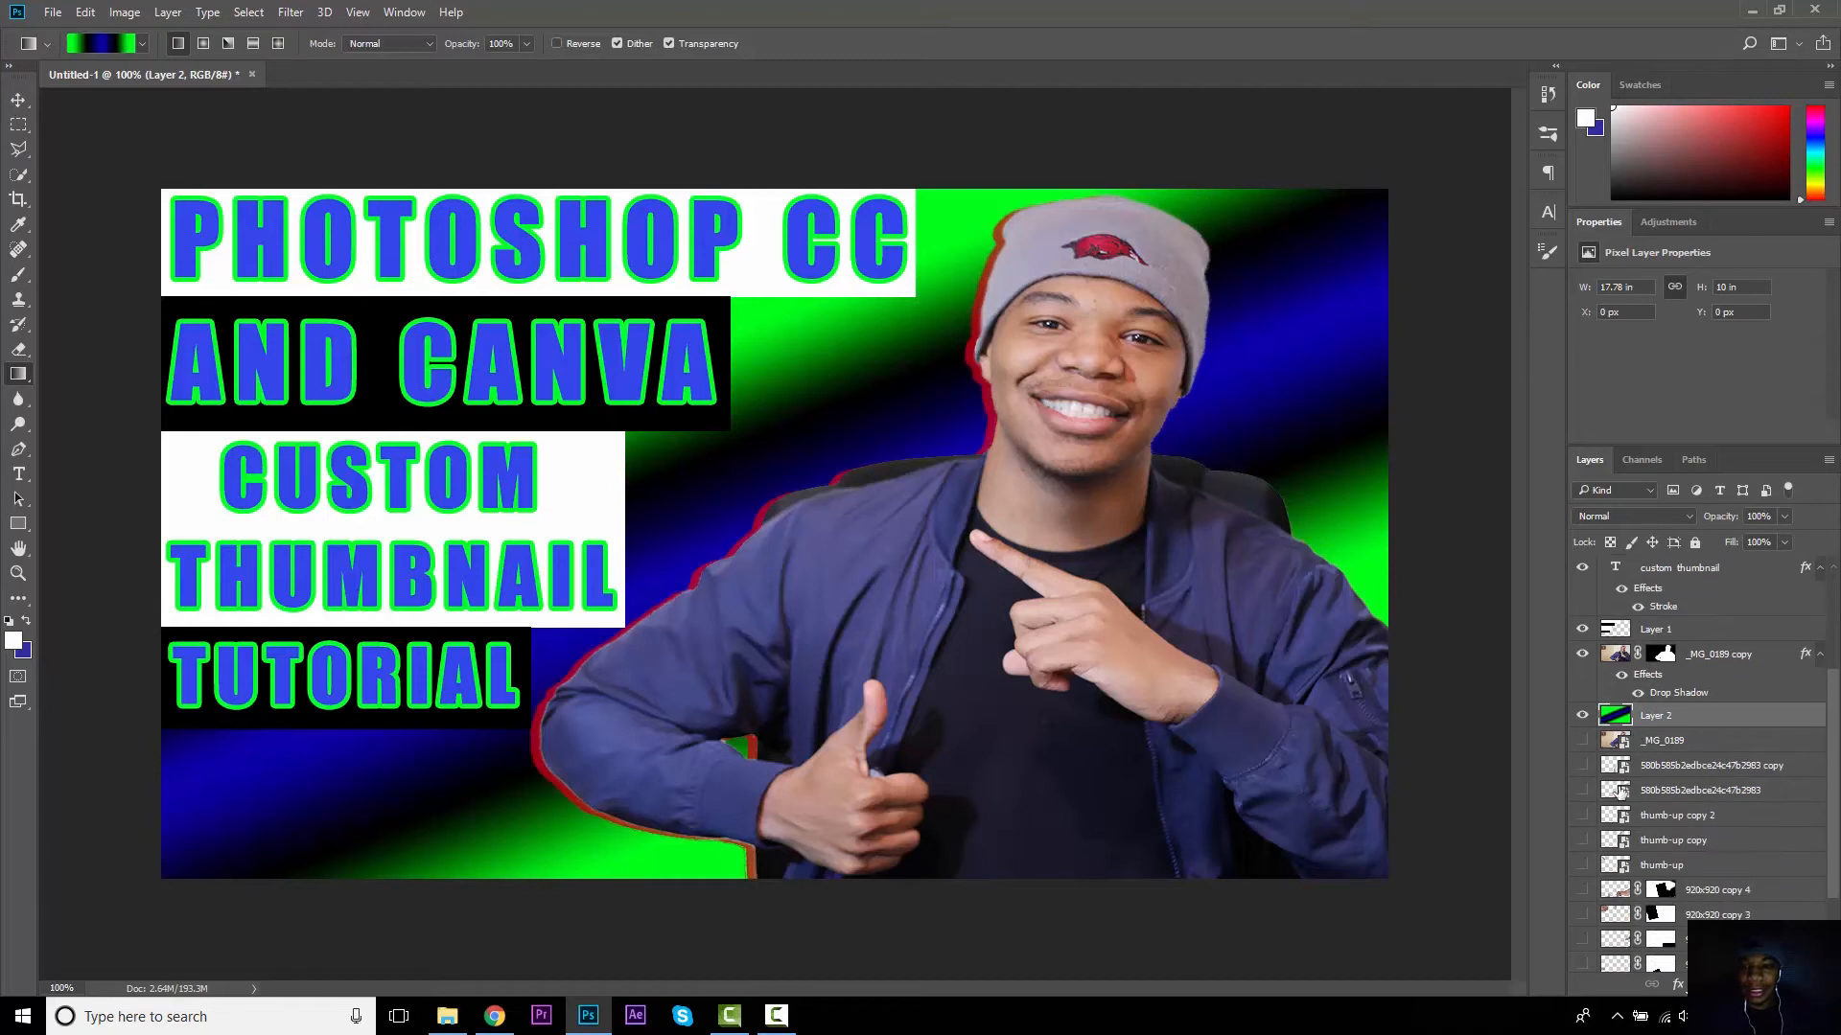
{"action": "scroll", "coordinate": [1649, 829], "scroll_direction": "down", "scroll_amount": 2}
{"action": "scroll", "coordinate": [1649, 829], "scroll_direction": "up", "scroll_amount": 3}
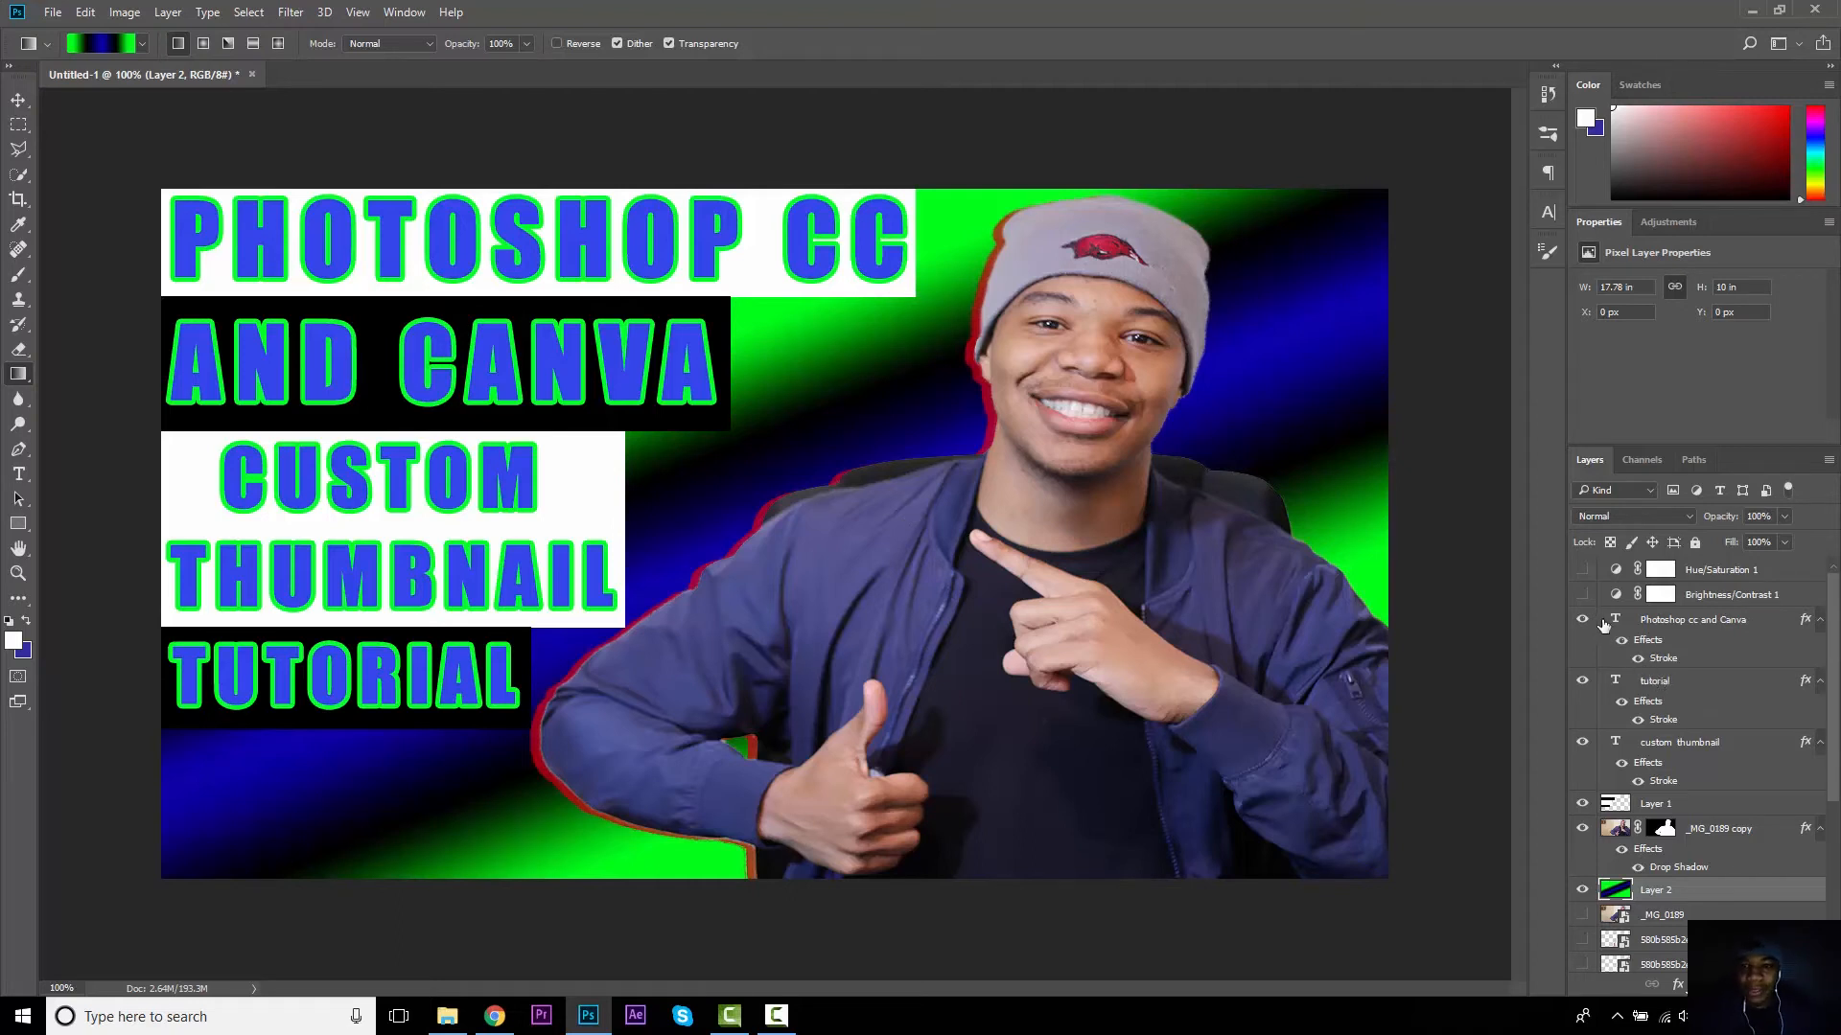
{"action": "left_click", "coordinate": [1581, 595]}
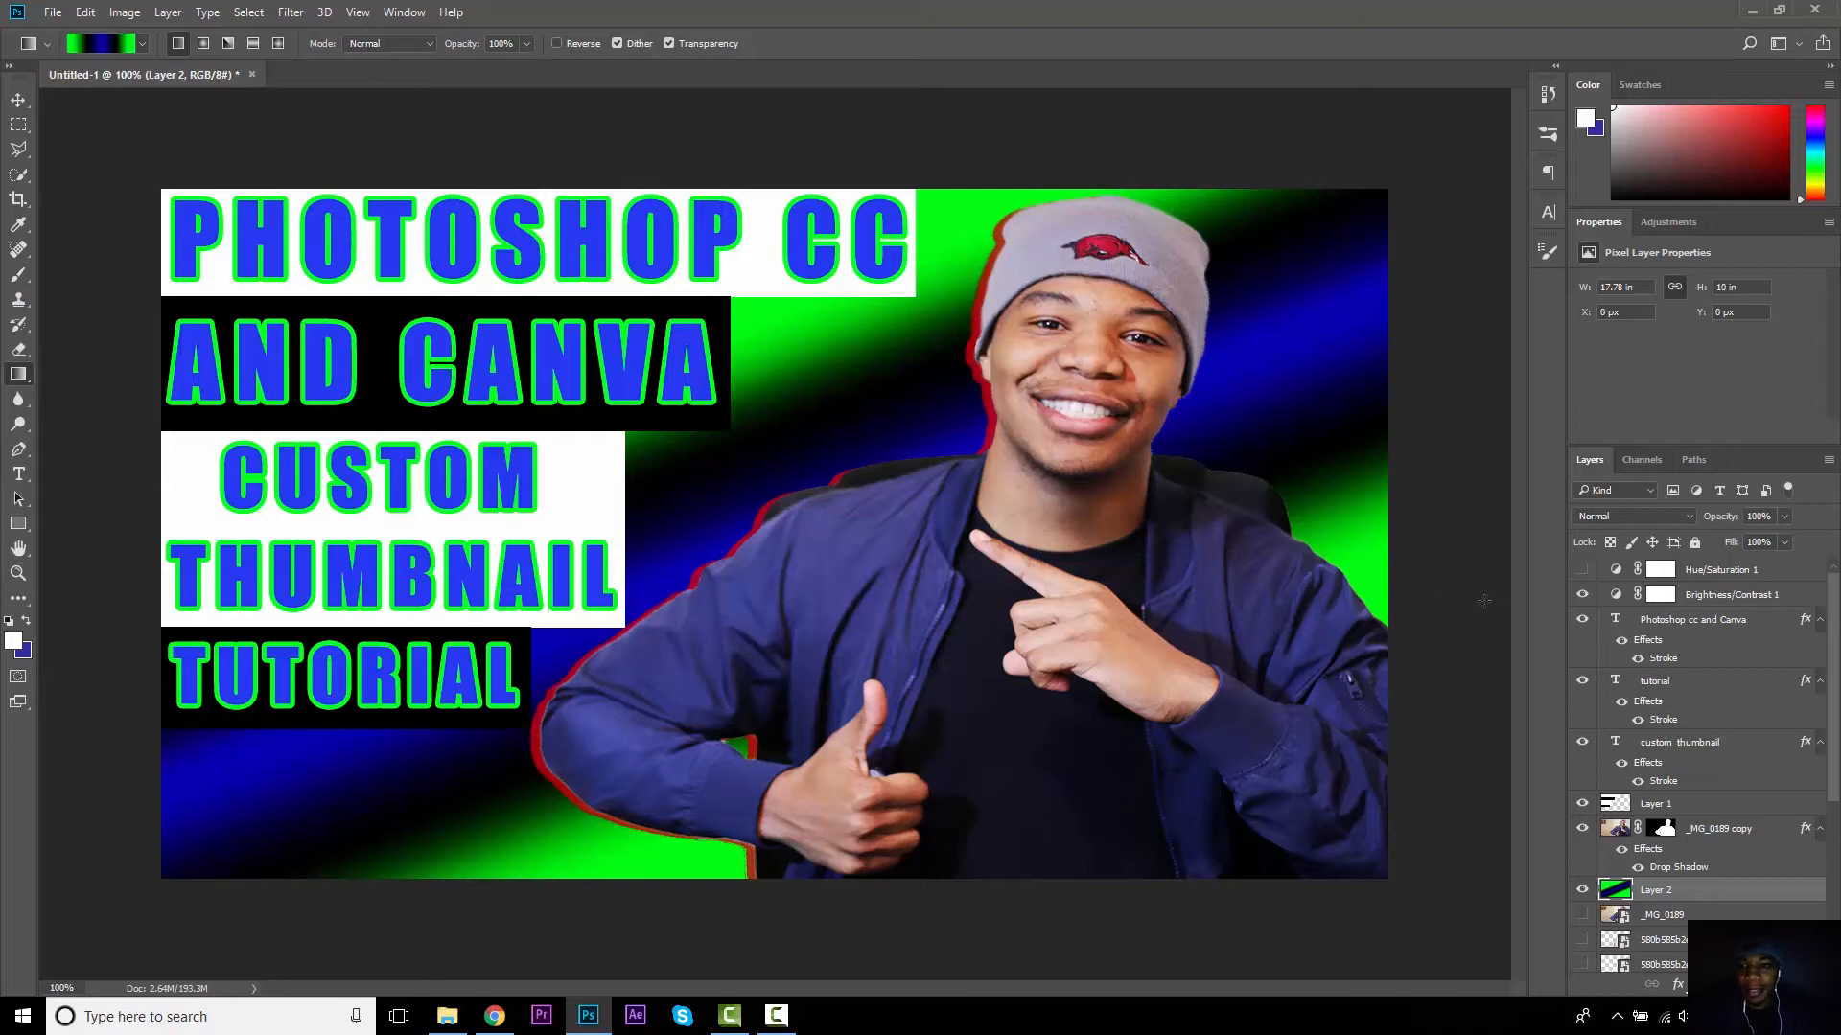
{"action": "left_click", "coordinate": [1583, 570]}
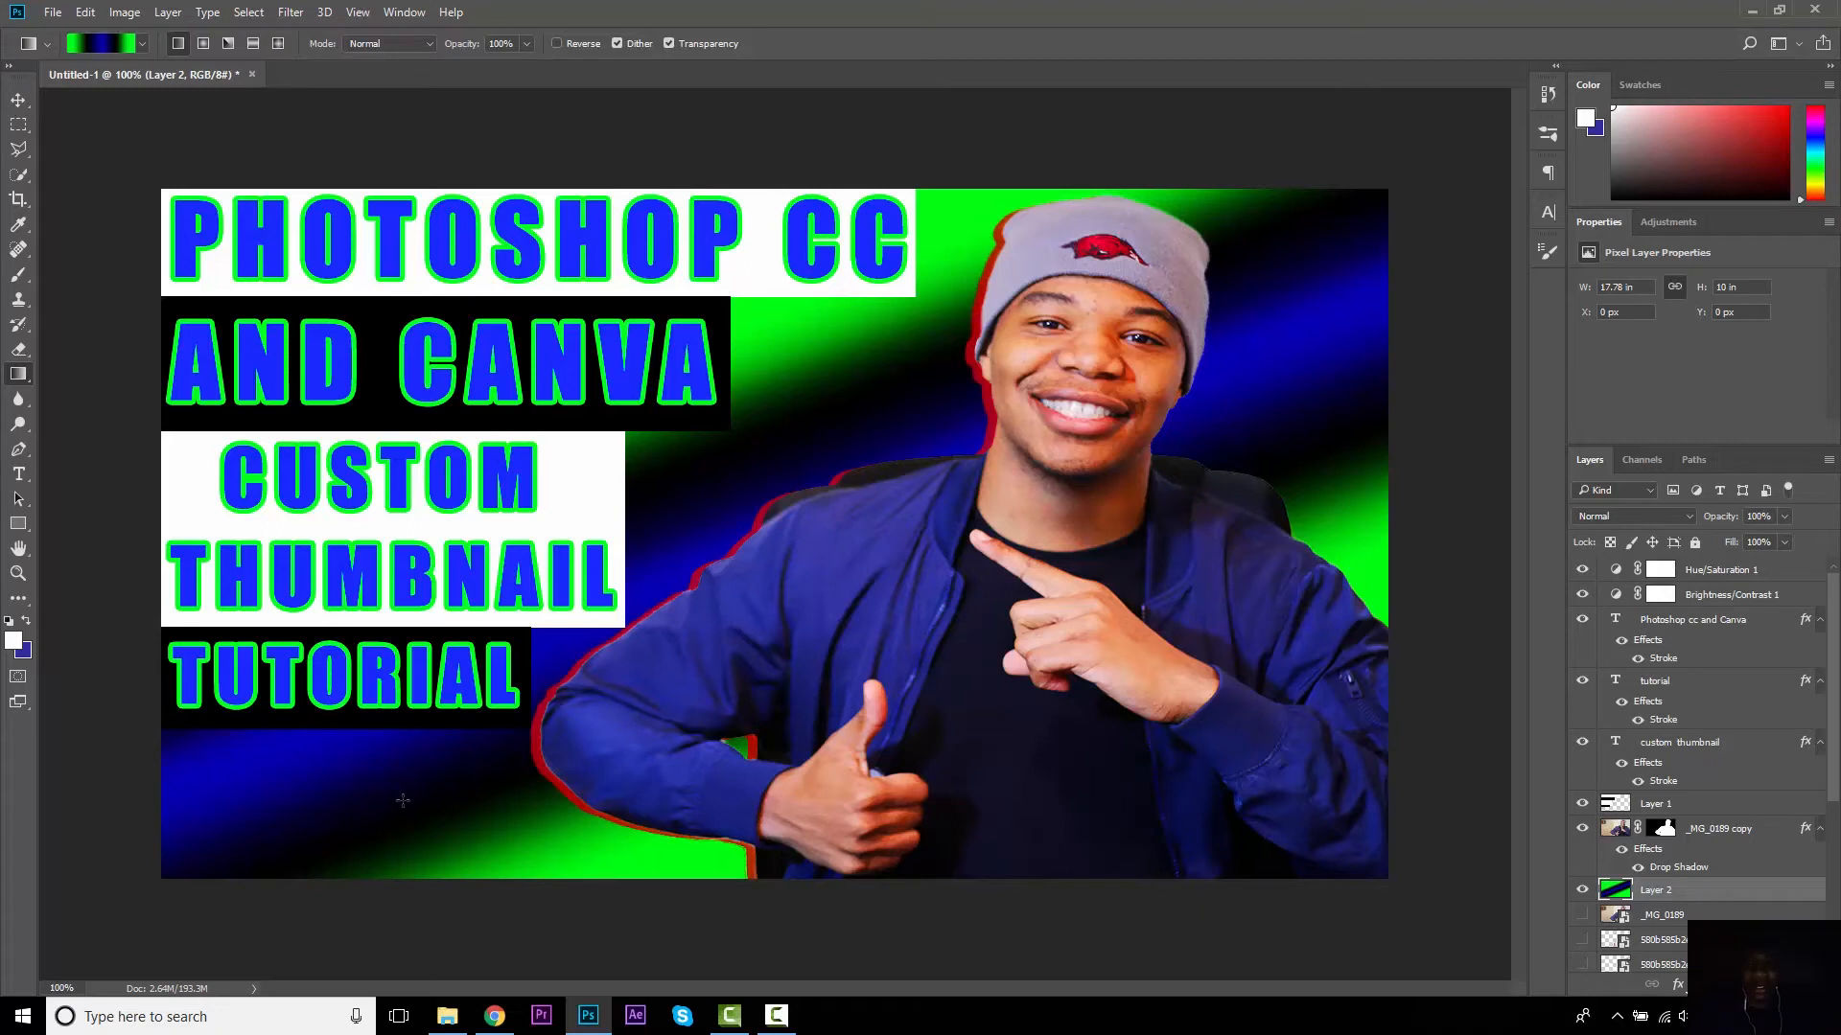
Step: Check the thumbnail at 25% size, comparing it with the Brightness/Contrast 1 and Hue/Saturation 1 adjustments off and on
{"action": "key", "text": "ctrl+minus"}
{"action": "key", "text": "ctrl+minus"}
{"action": "key", "text": "ctrl+minus"}
{"action": "key", "text": "ctrl+minus"}
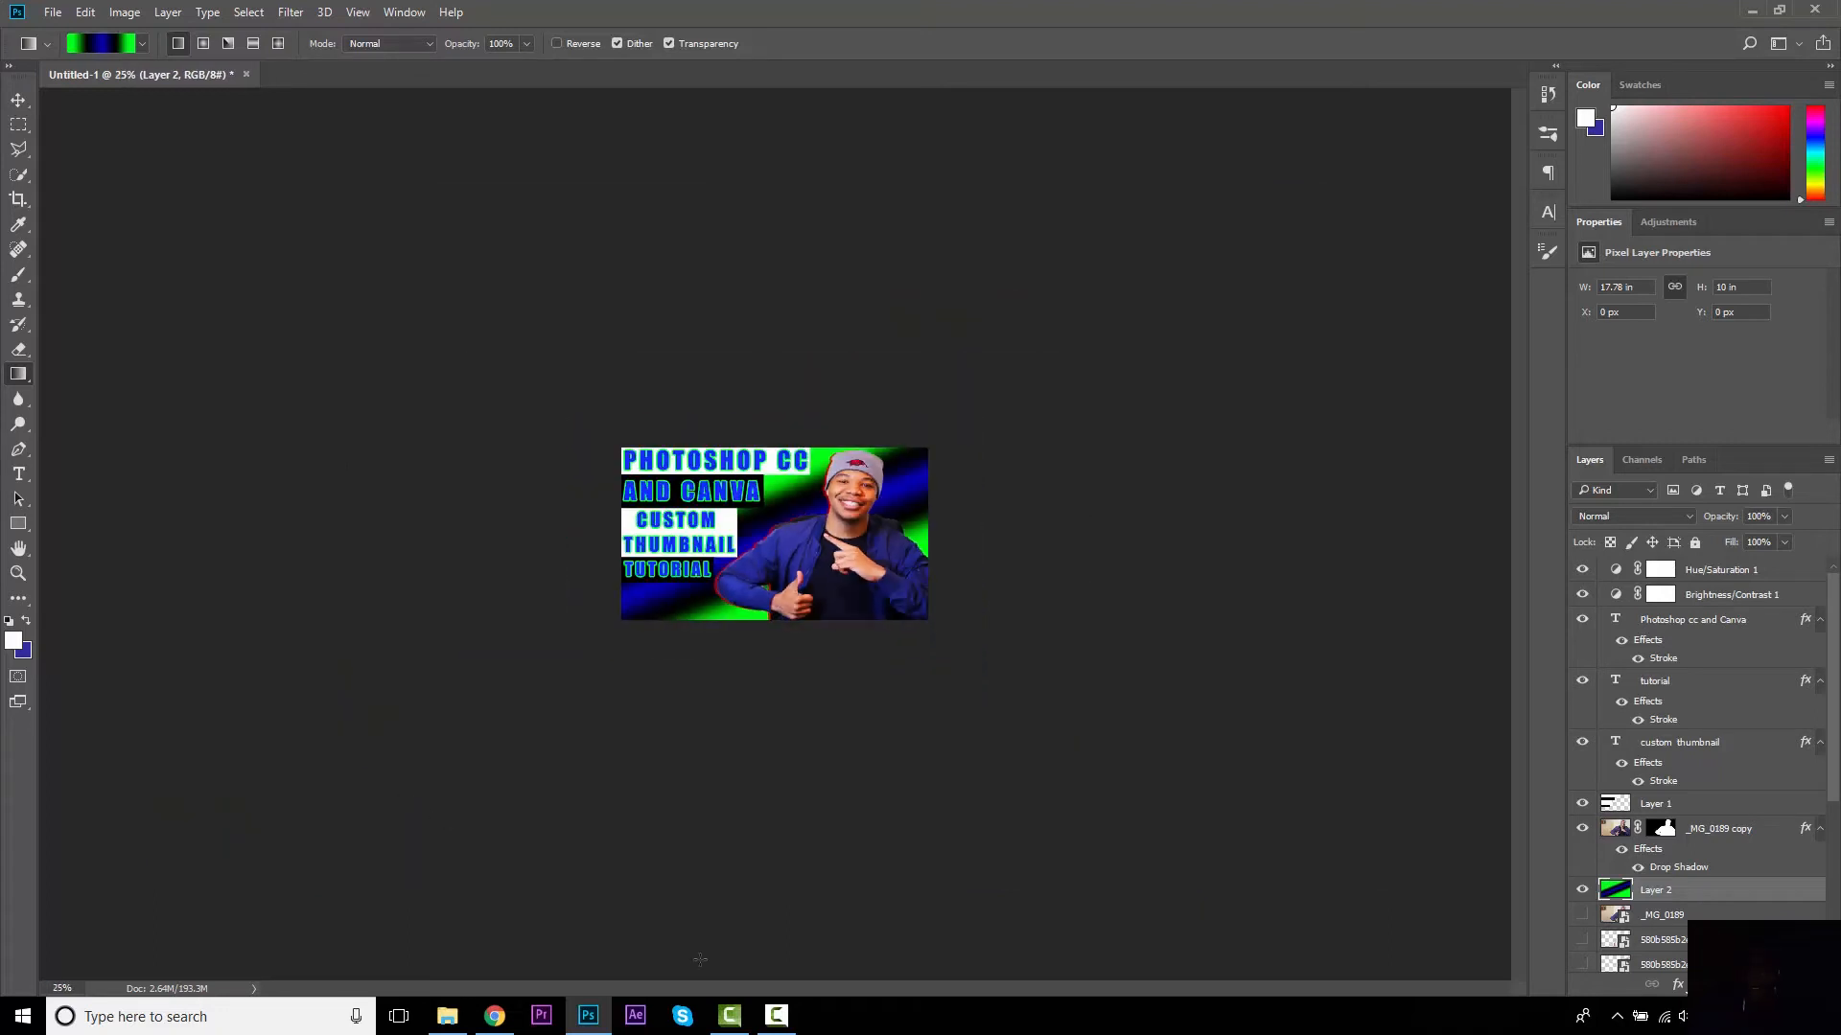
{"action": "left_click", "coordinate": [1582, 594]}
{"action": "left_click", "coordinate": [1581, 569]}
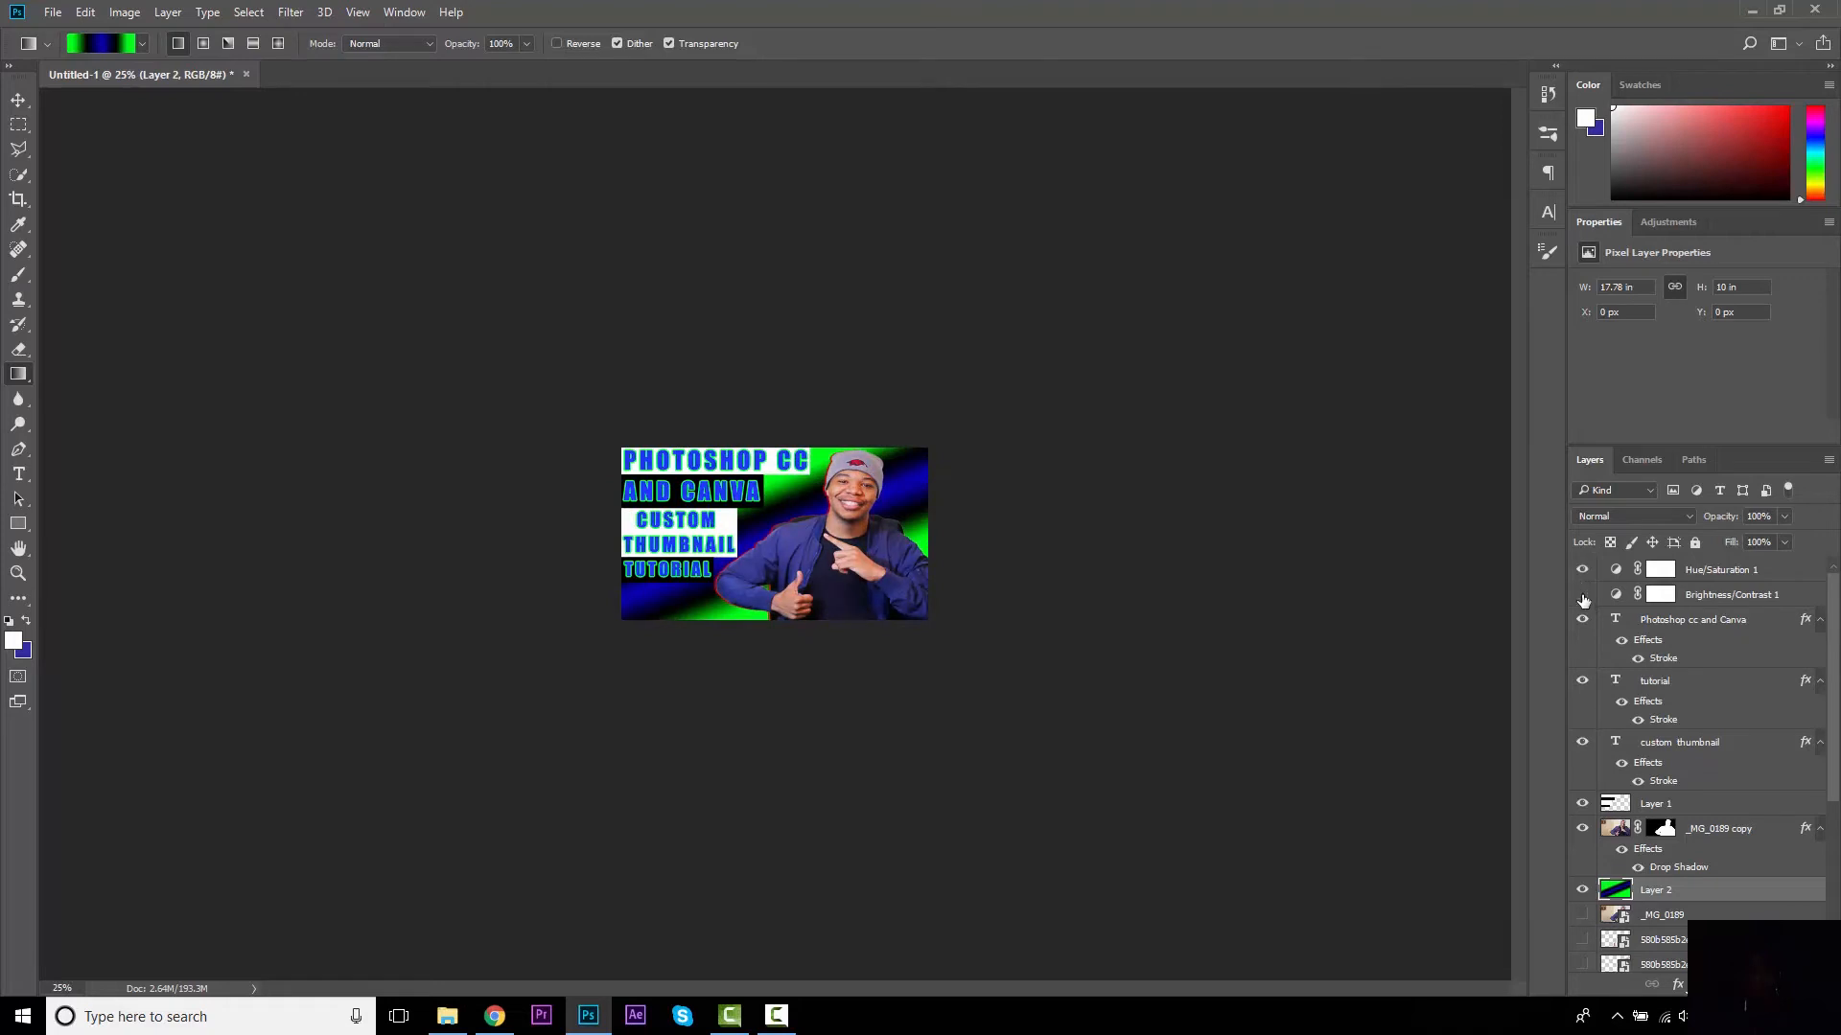
{"action": "left_click", "coordinate": [1582, 595]}
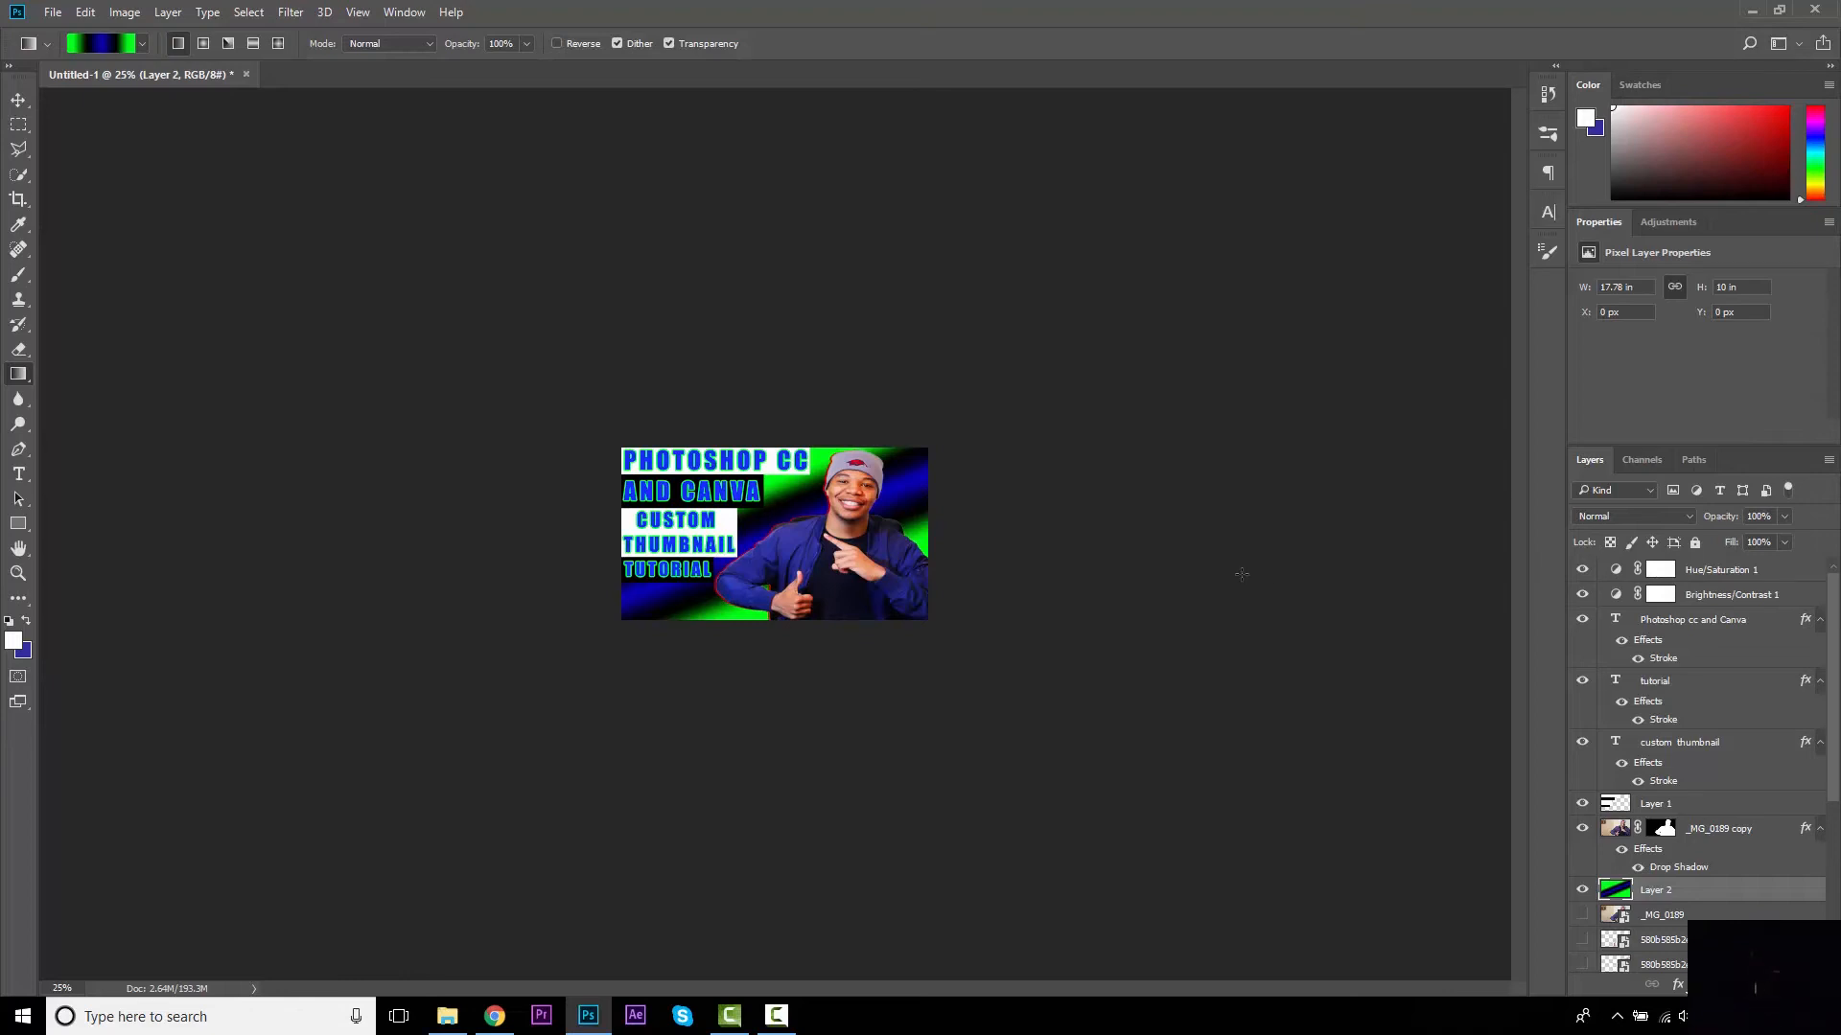
{"action": "key", "text": "ctrl+0"}
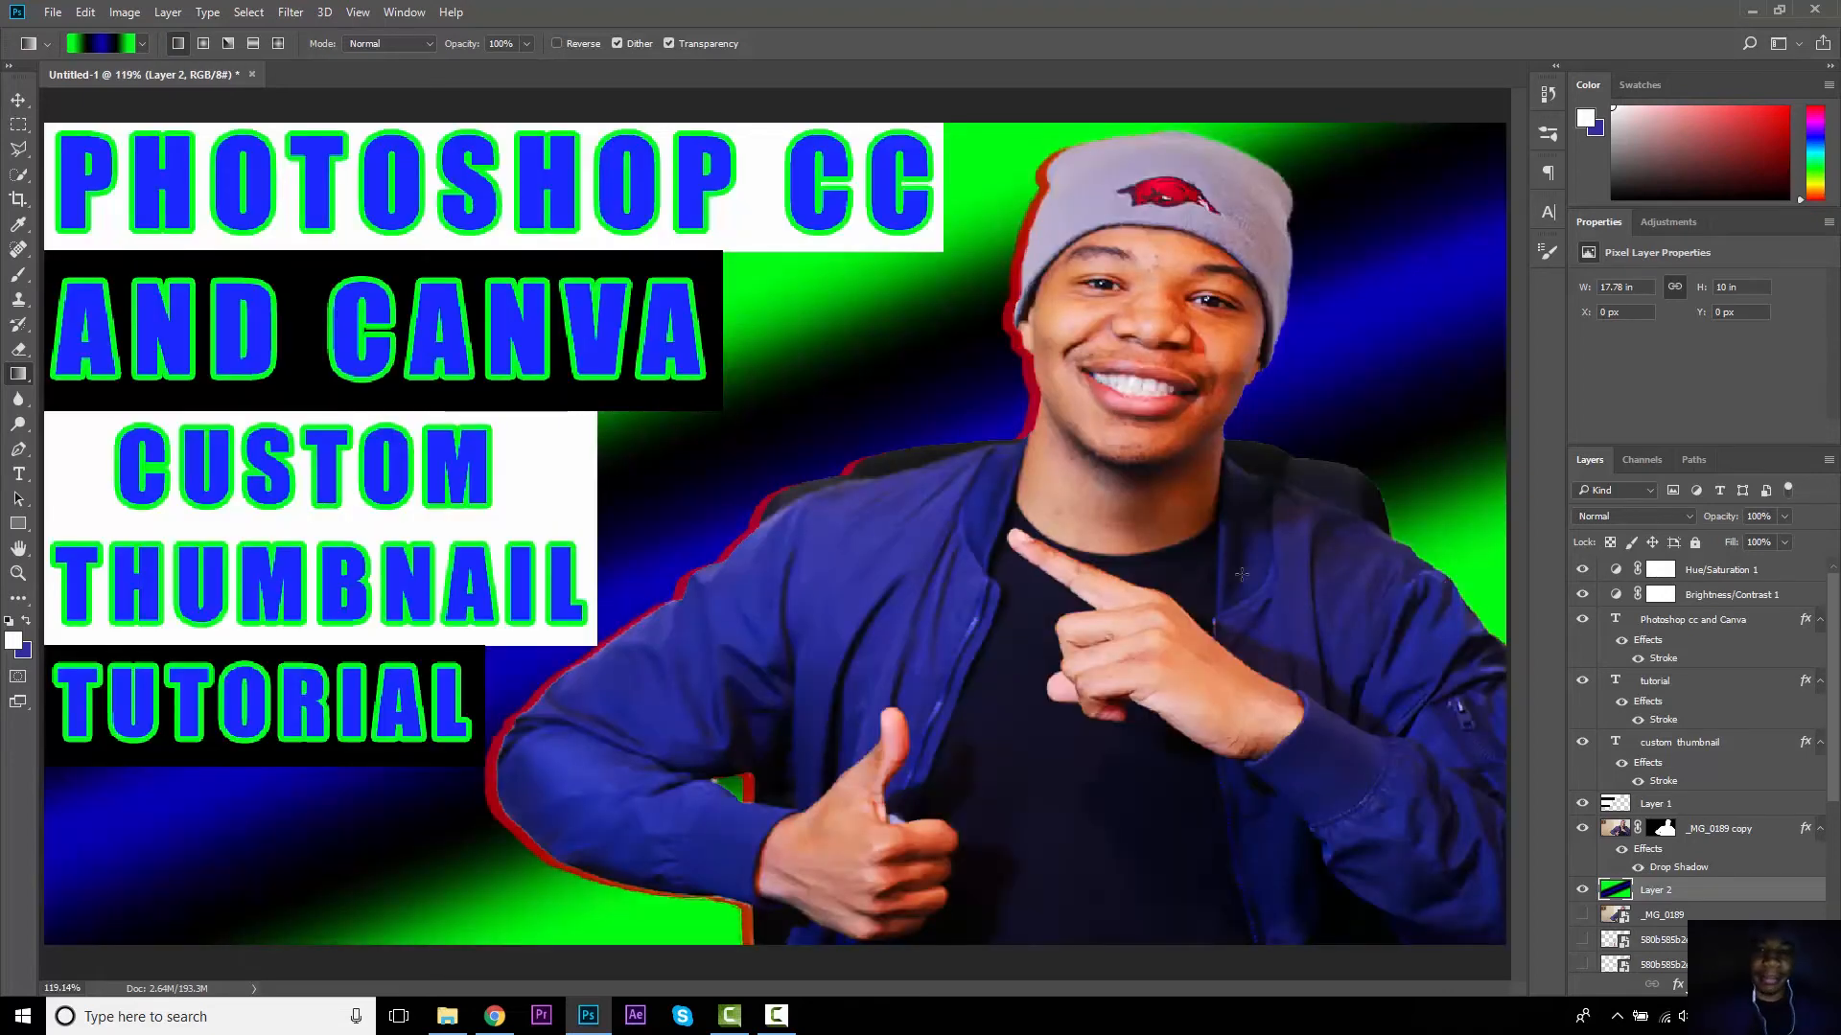
{"action": "key", "text": "ctrl+minus"}
{"action": "key", "text": "ctrl+minus"}
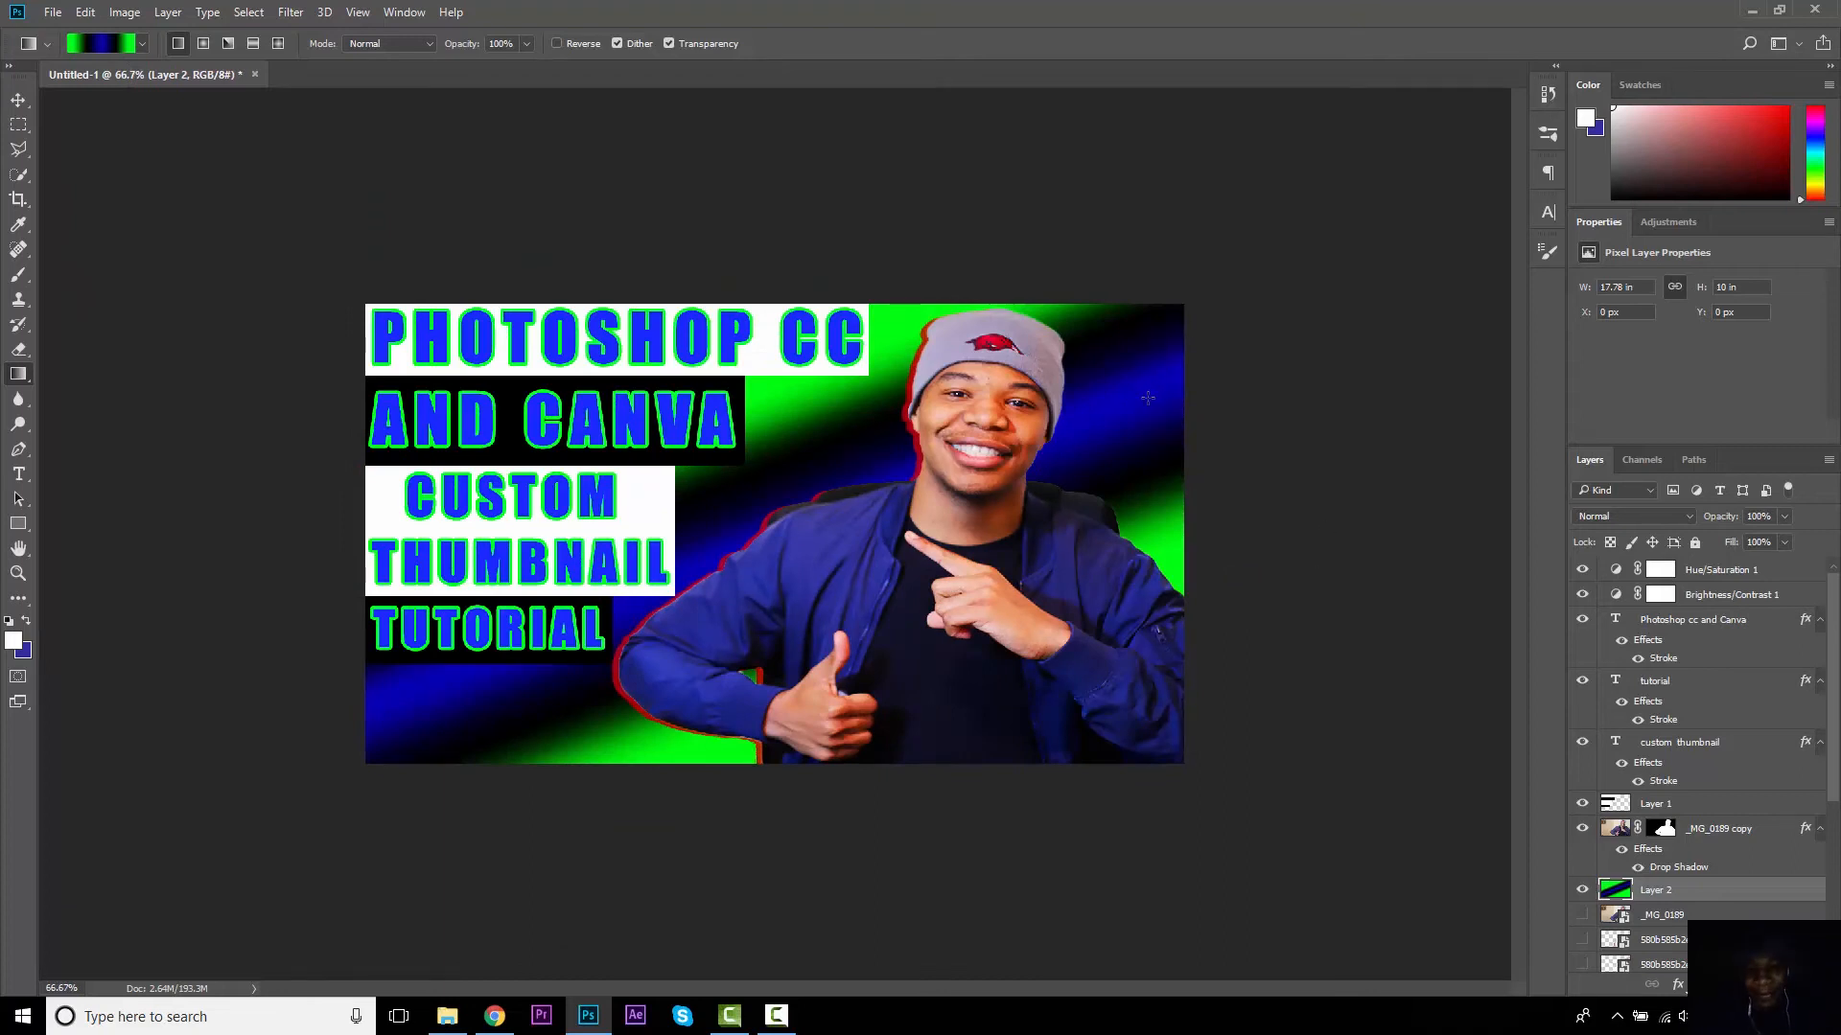
Step: Try redrawing the Layer 2 gradient with a short stroke and undo it, and toggle the cut-out's layer effects off and on
{"action": "left_click", "coordinate": [1583, 830]}
{"action": "left_click", "coordinate": [1583, 831]}
{"action": "key", "text": "ctrl+z"}
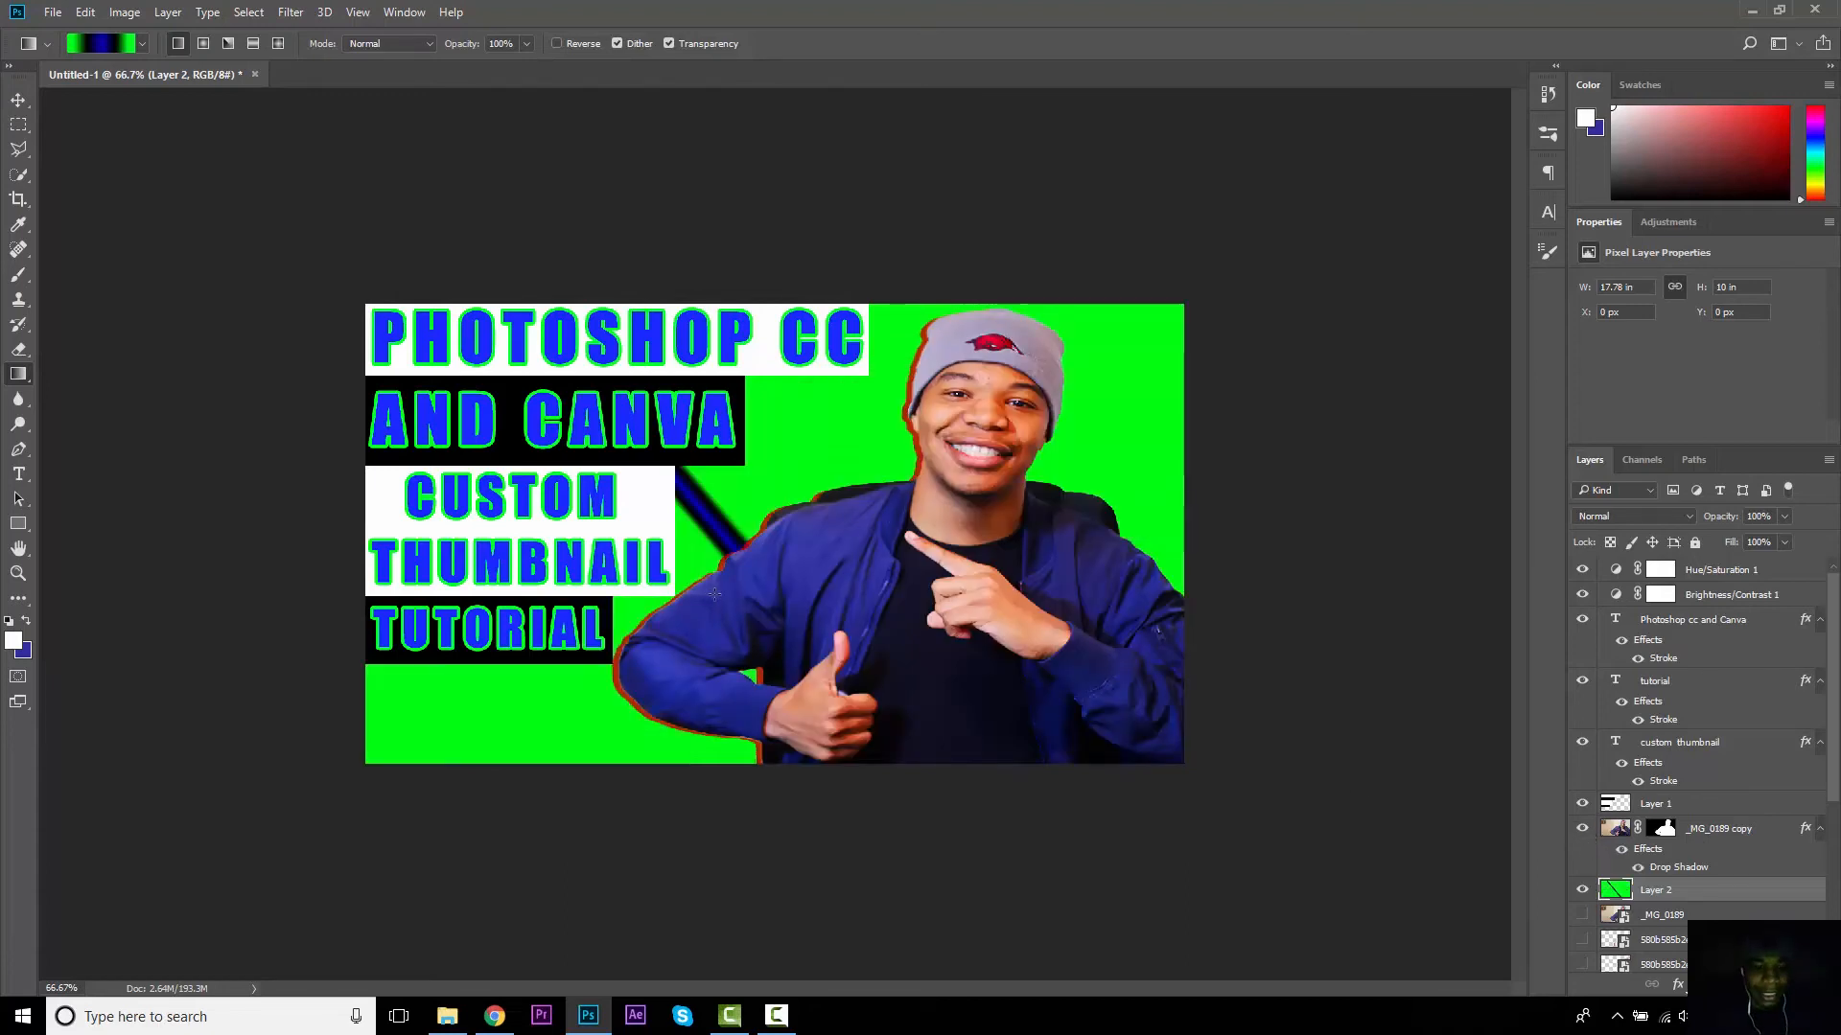
{"action": "key", "text": "ctrl+z"}
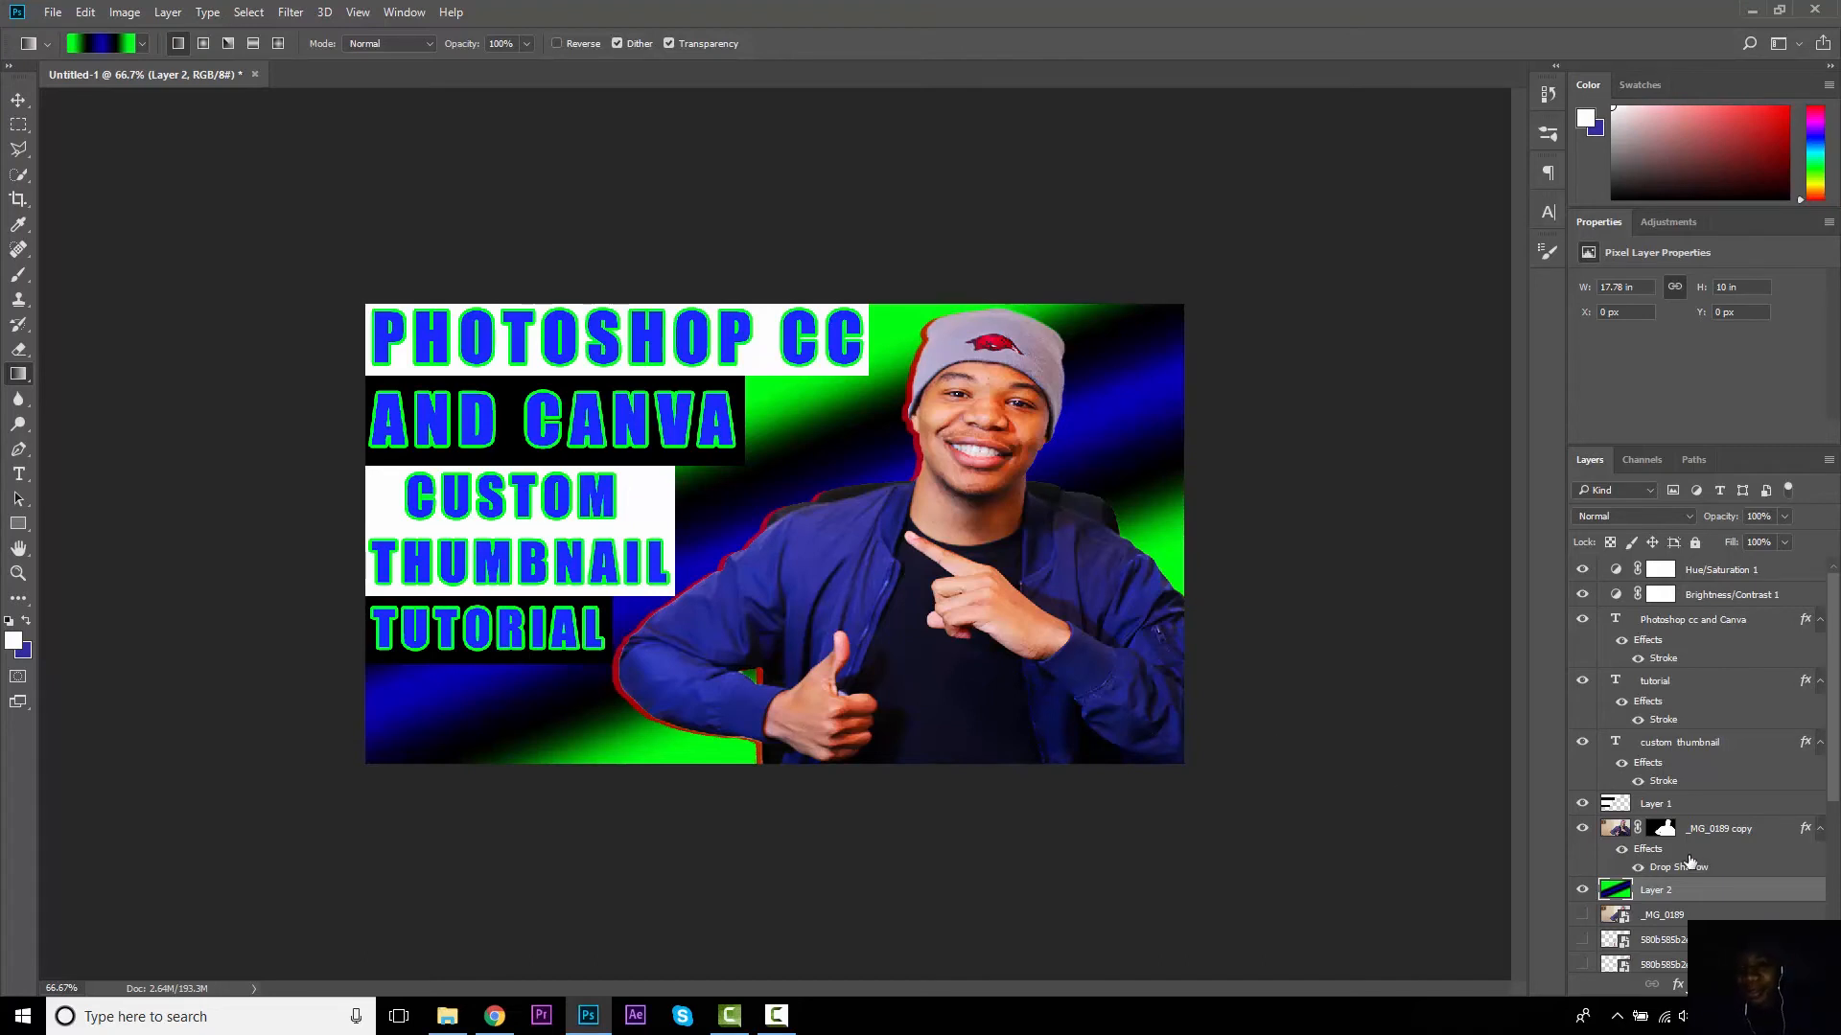
{"action": "left_click", "coordinate": [1622, 850]}
{"action": "left_click", "coordinate": [1621, 849]}
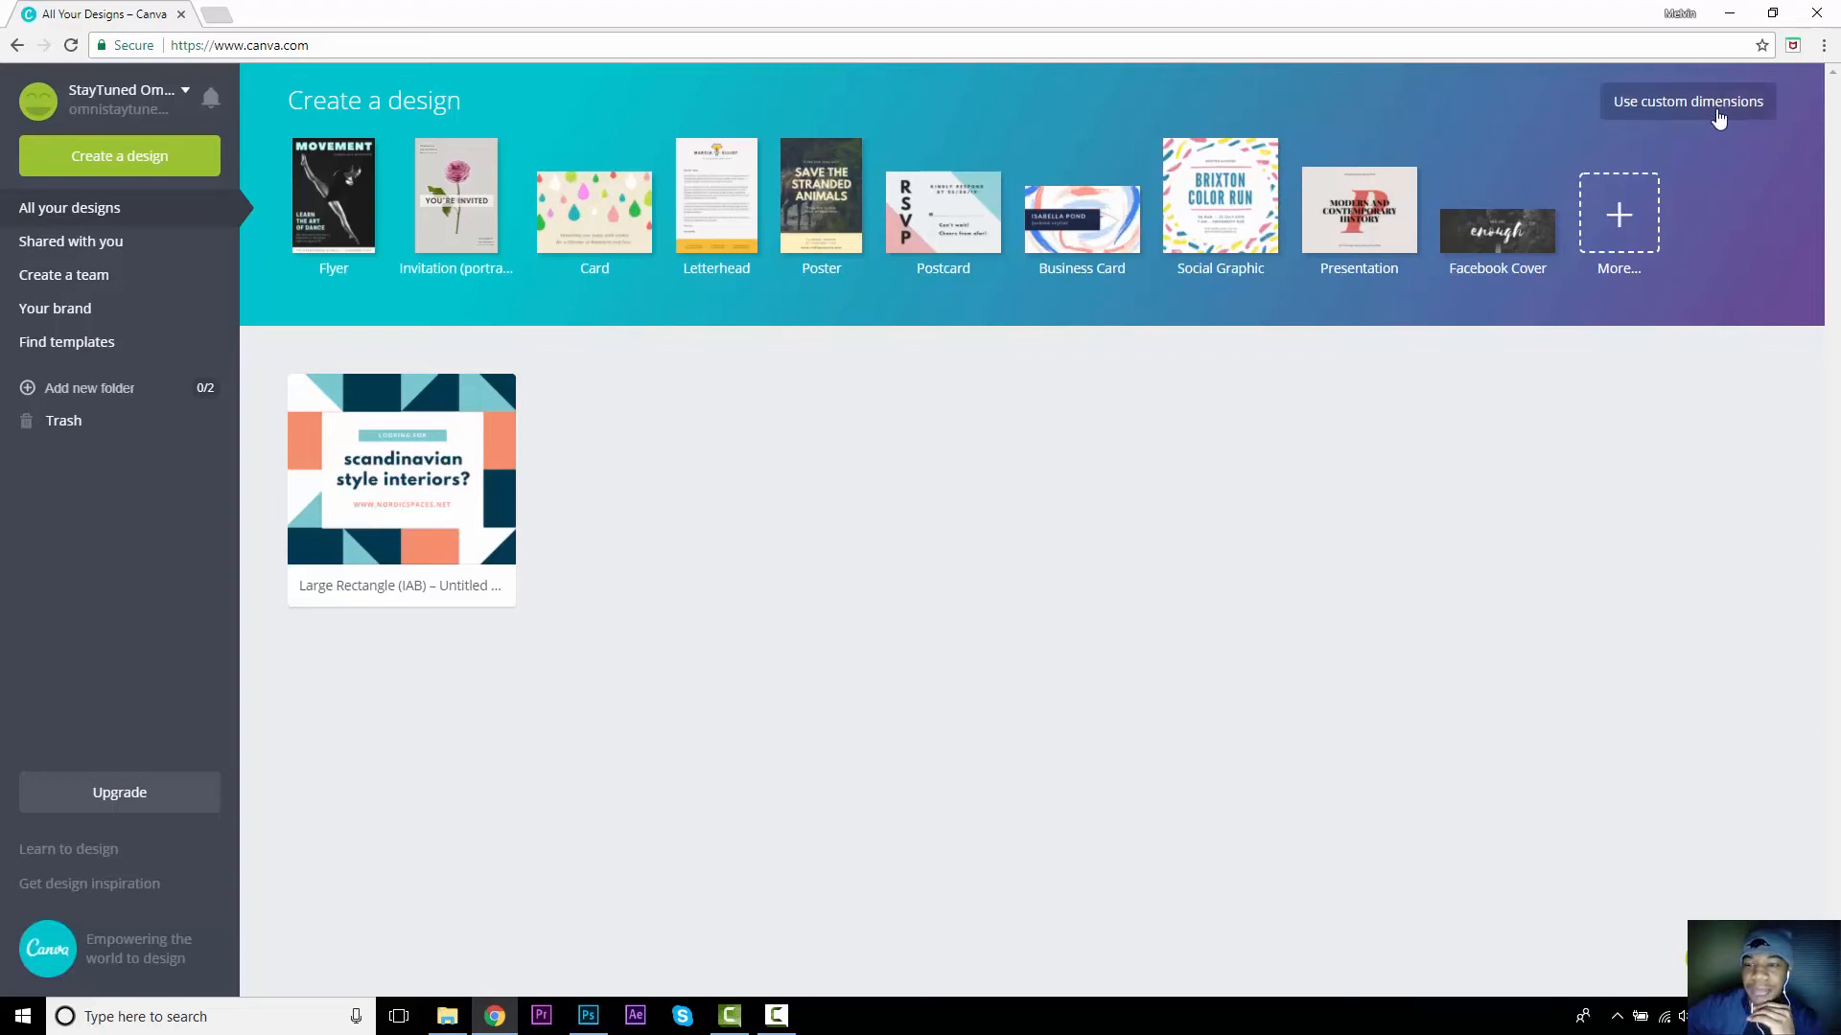
Step: Switch to Canva in the browser and create a new design with custom dimensions of 1280 × 720 px
{"action": "left_click", "coordinate": [1663, 107]}
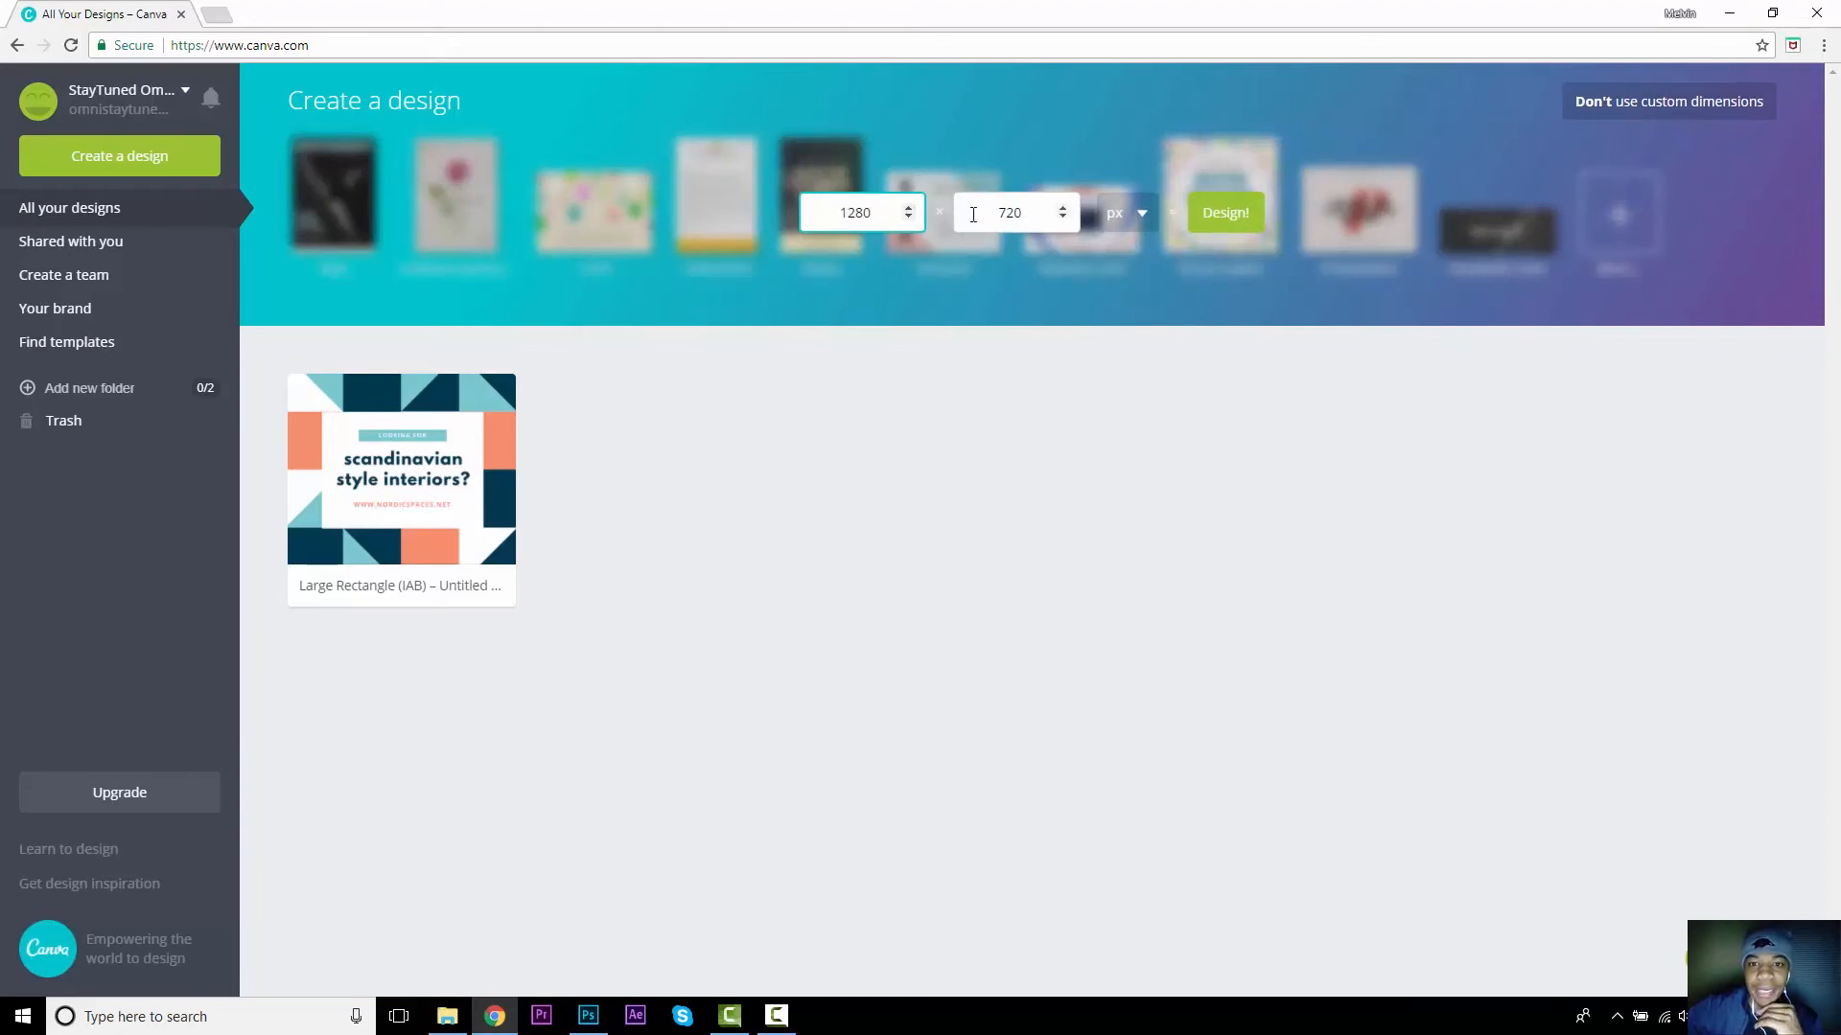
{"action": "left_click", "coordinate": [1233, 226]}
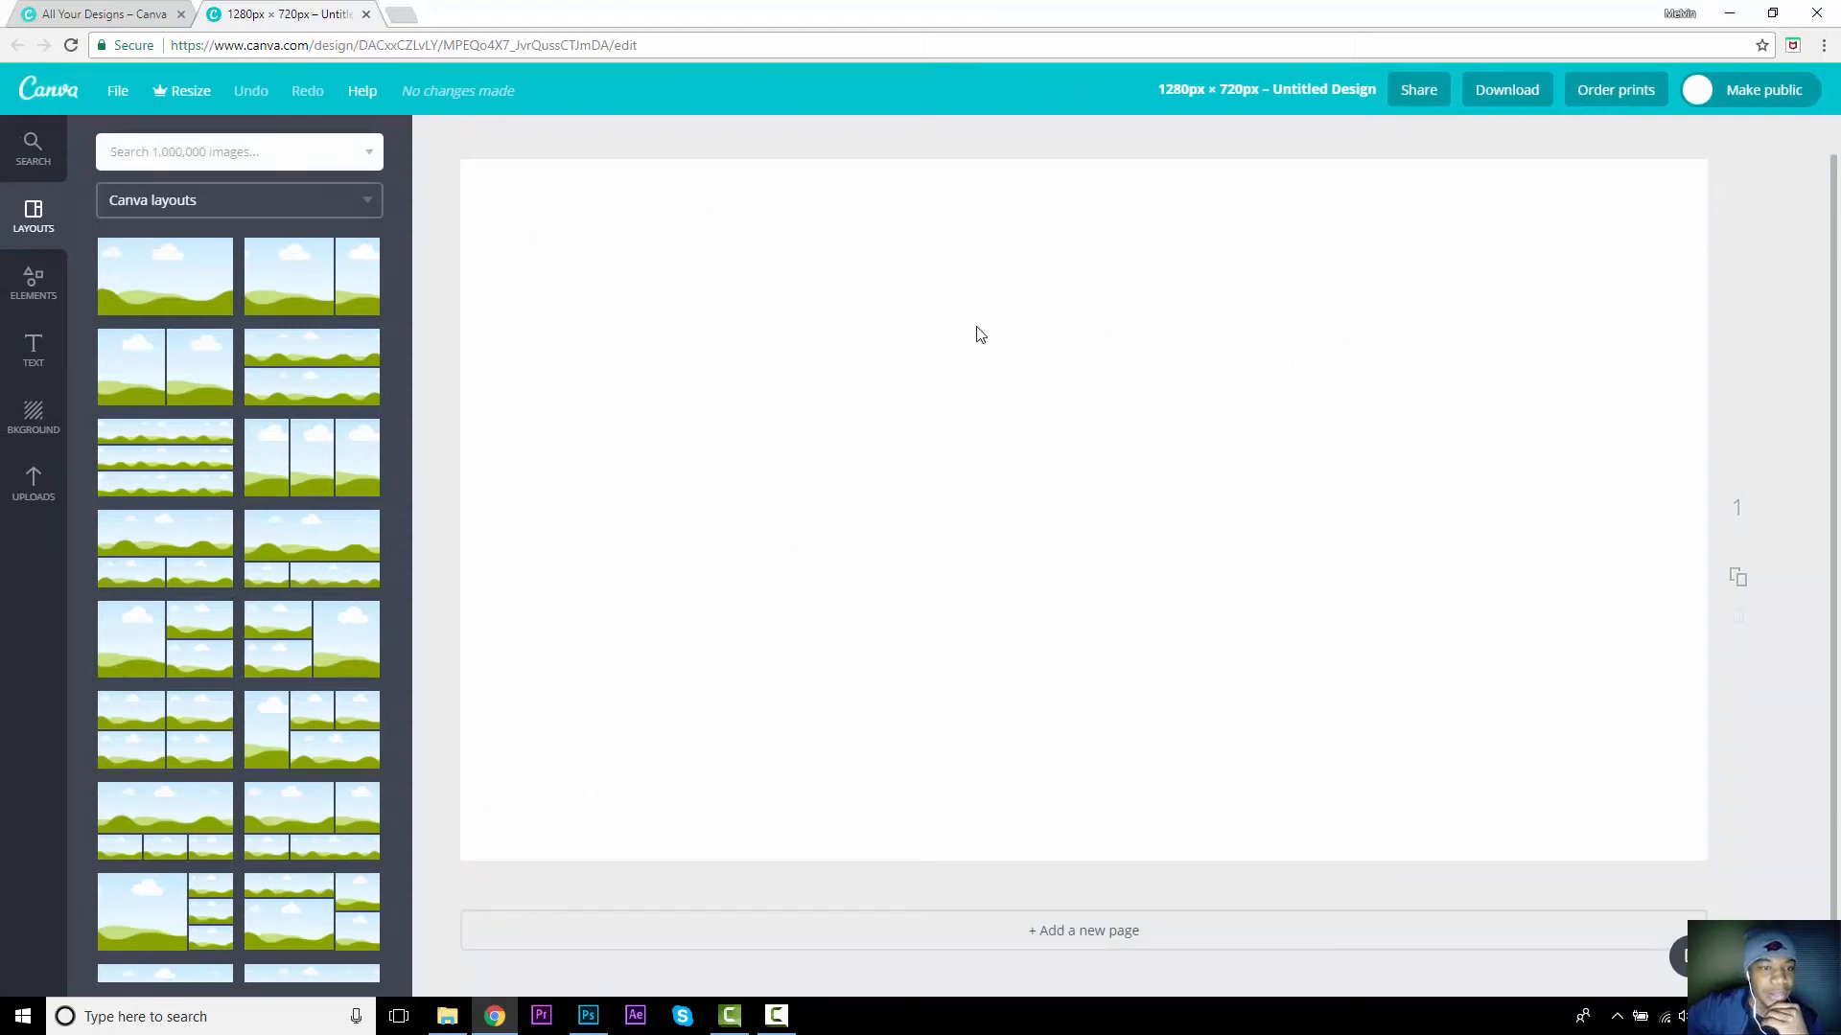
Step: Preview the photos in the 100CANON folder and upload _MG_0191 to the design's image uploads
{"action": "left_click", "coordinate": [32, 484]}
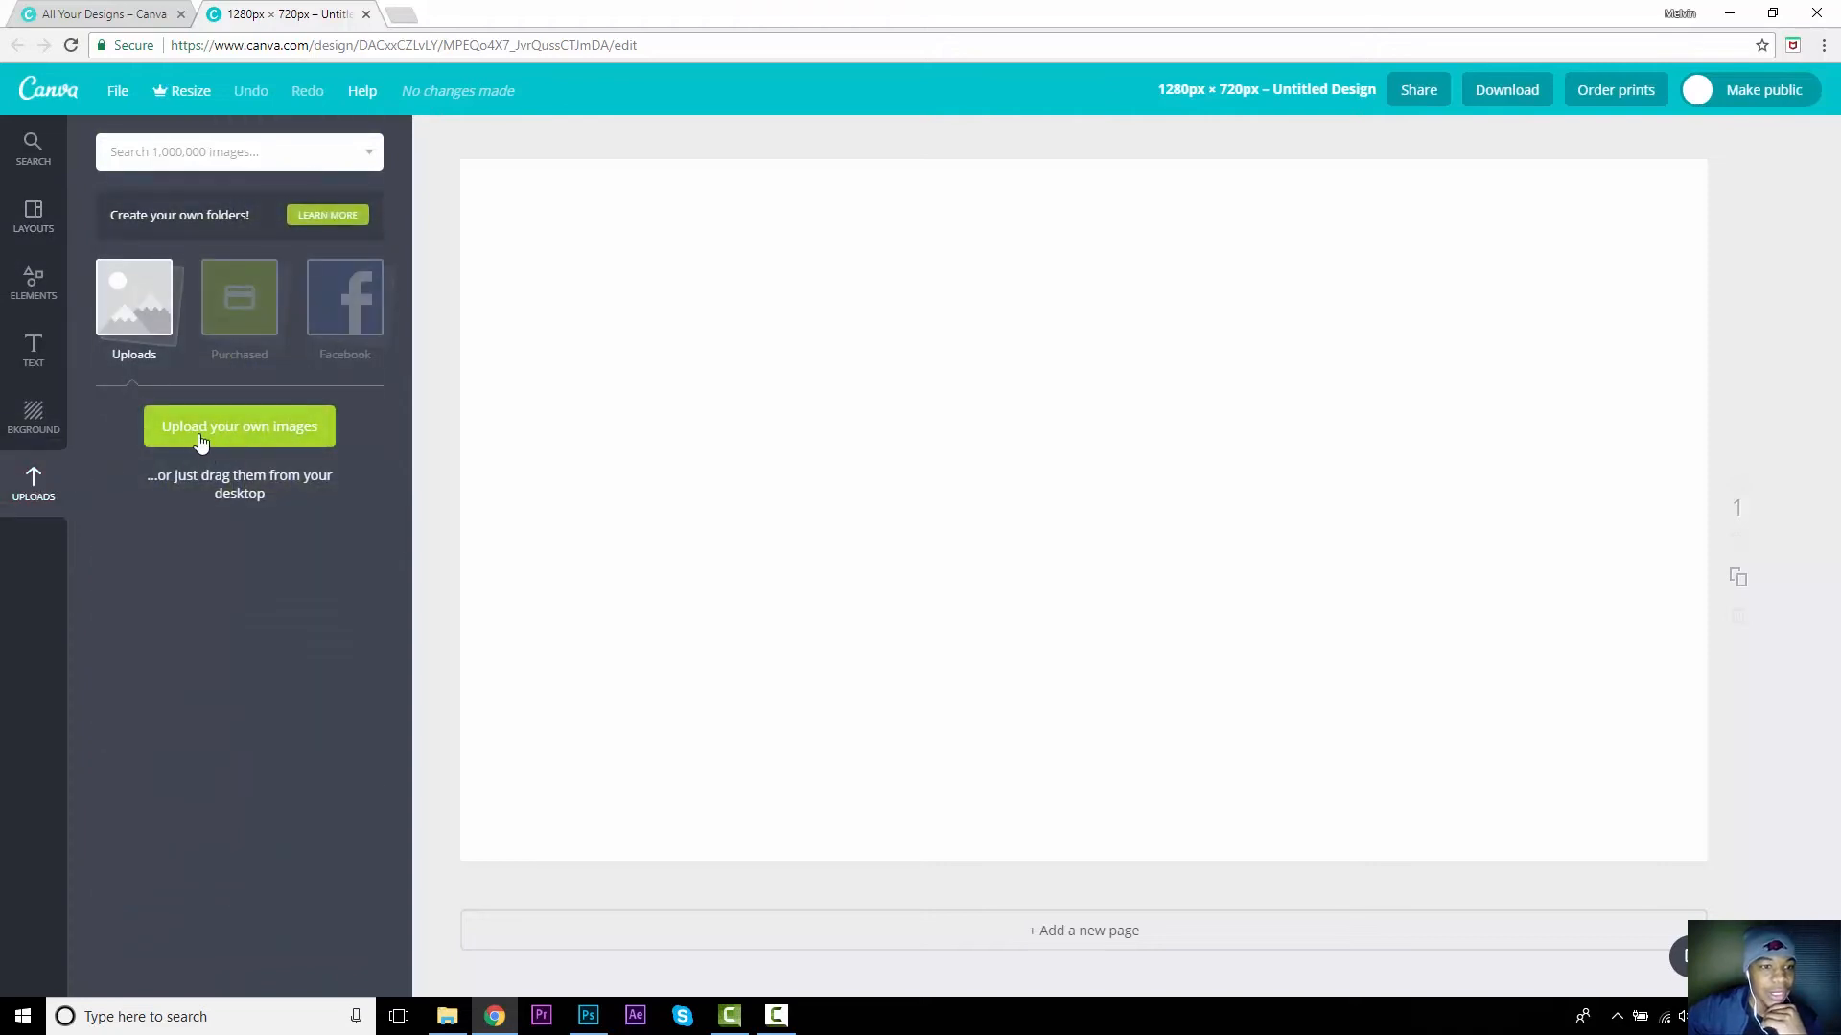
{"action": "left_click", "coordinate": [254, 431]}
{"action": "key", "text": "Up"}
{"action": "key", "text": "Up"}
{"action": "key", "text": "Up"}
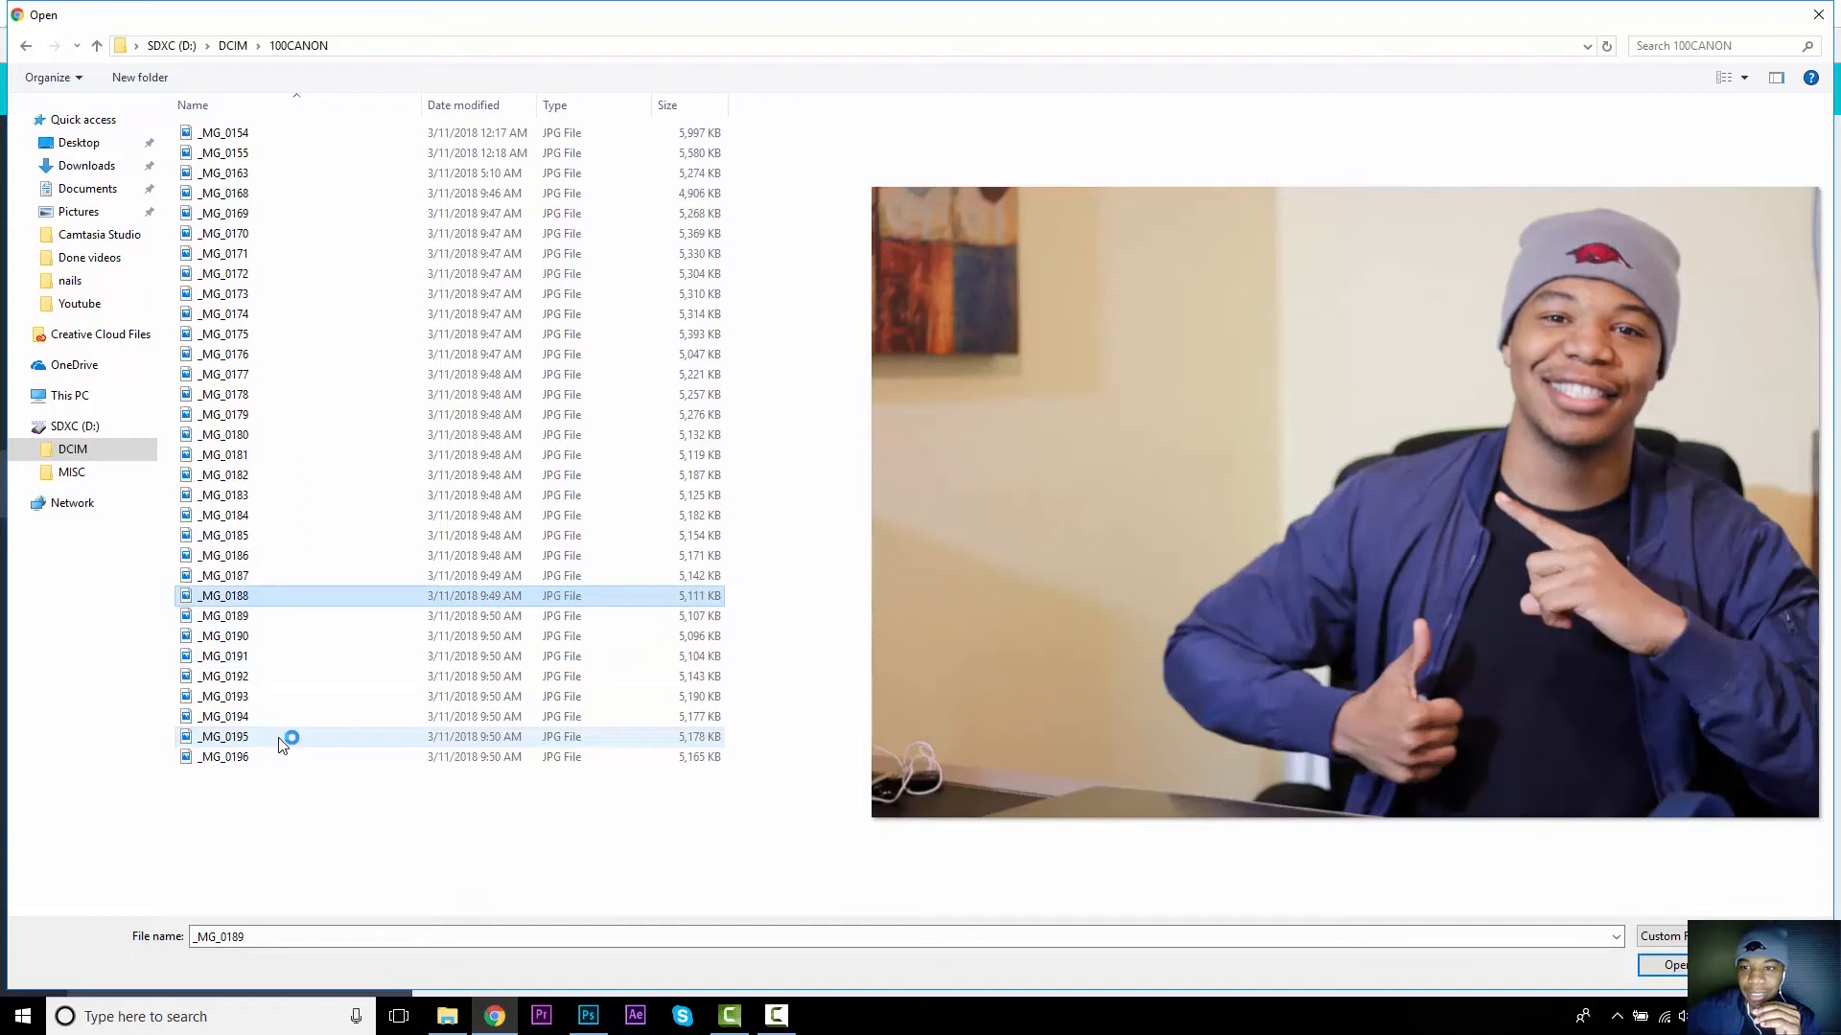
{"action": "key", "text": "Up"}
{"action": "key", "text": "Down"}
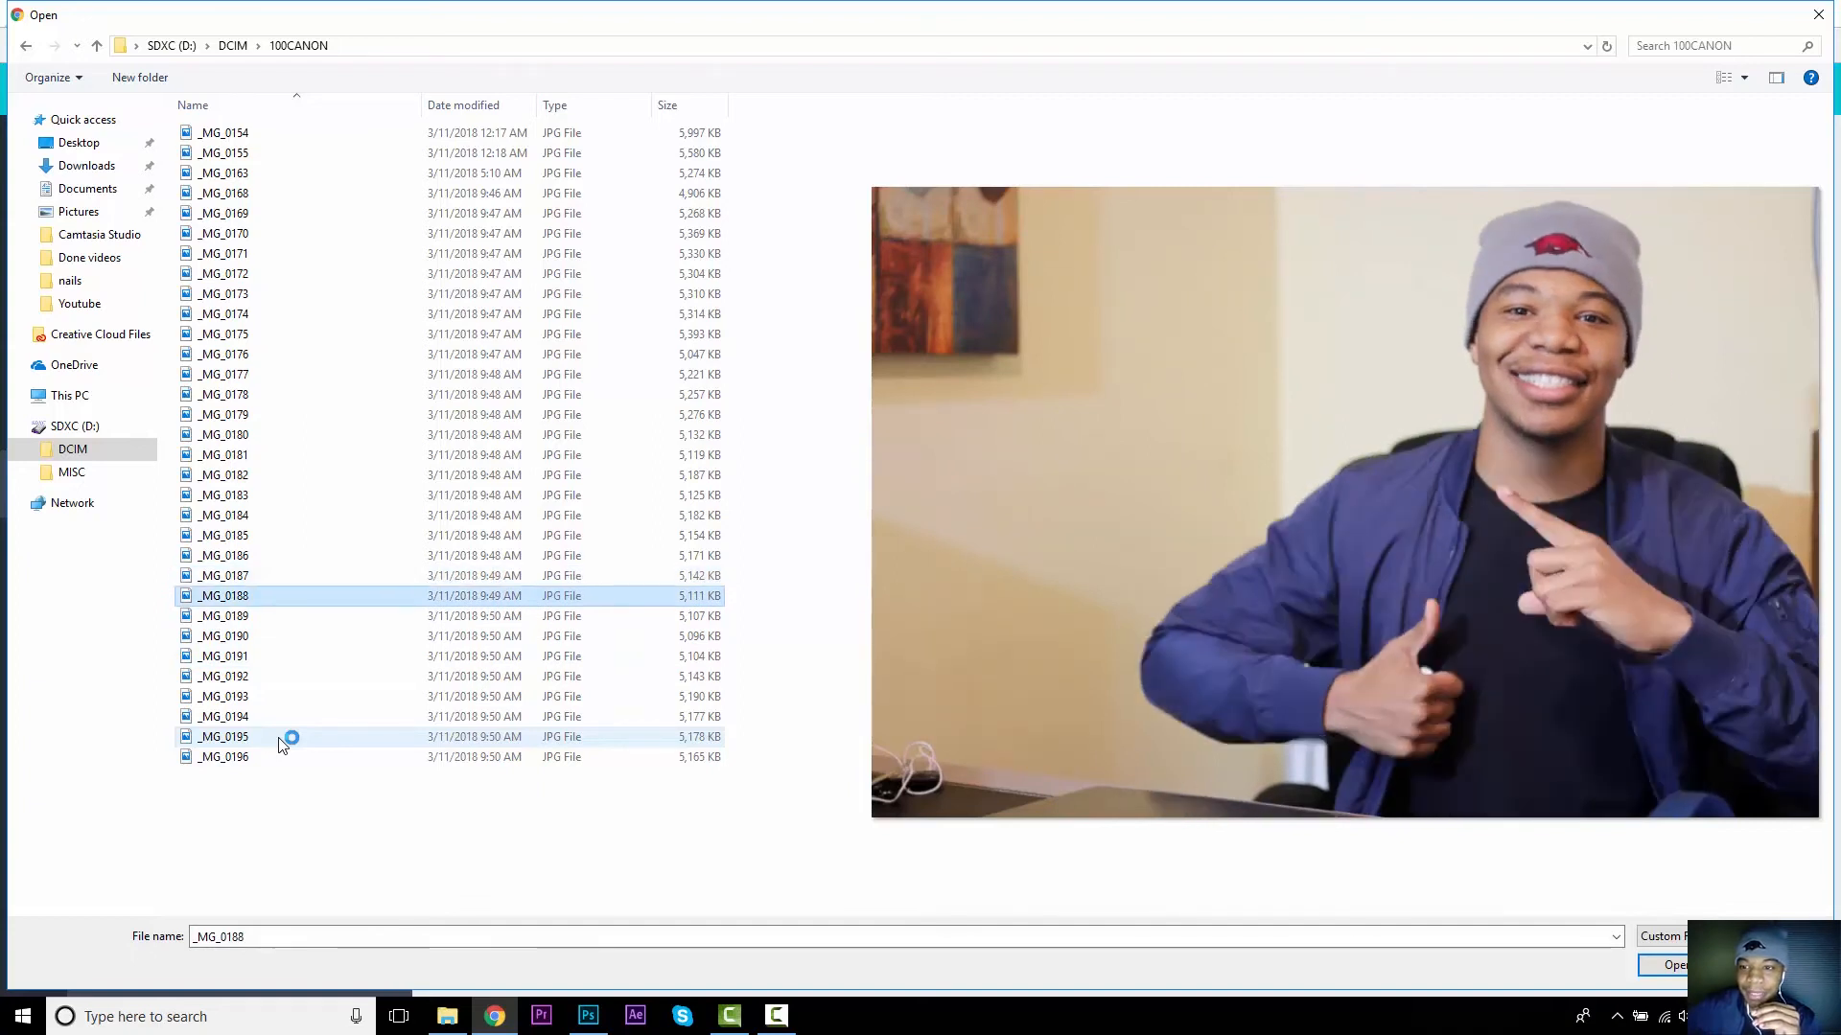
{"action": "key", "text": "Down"}
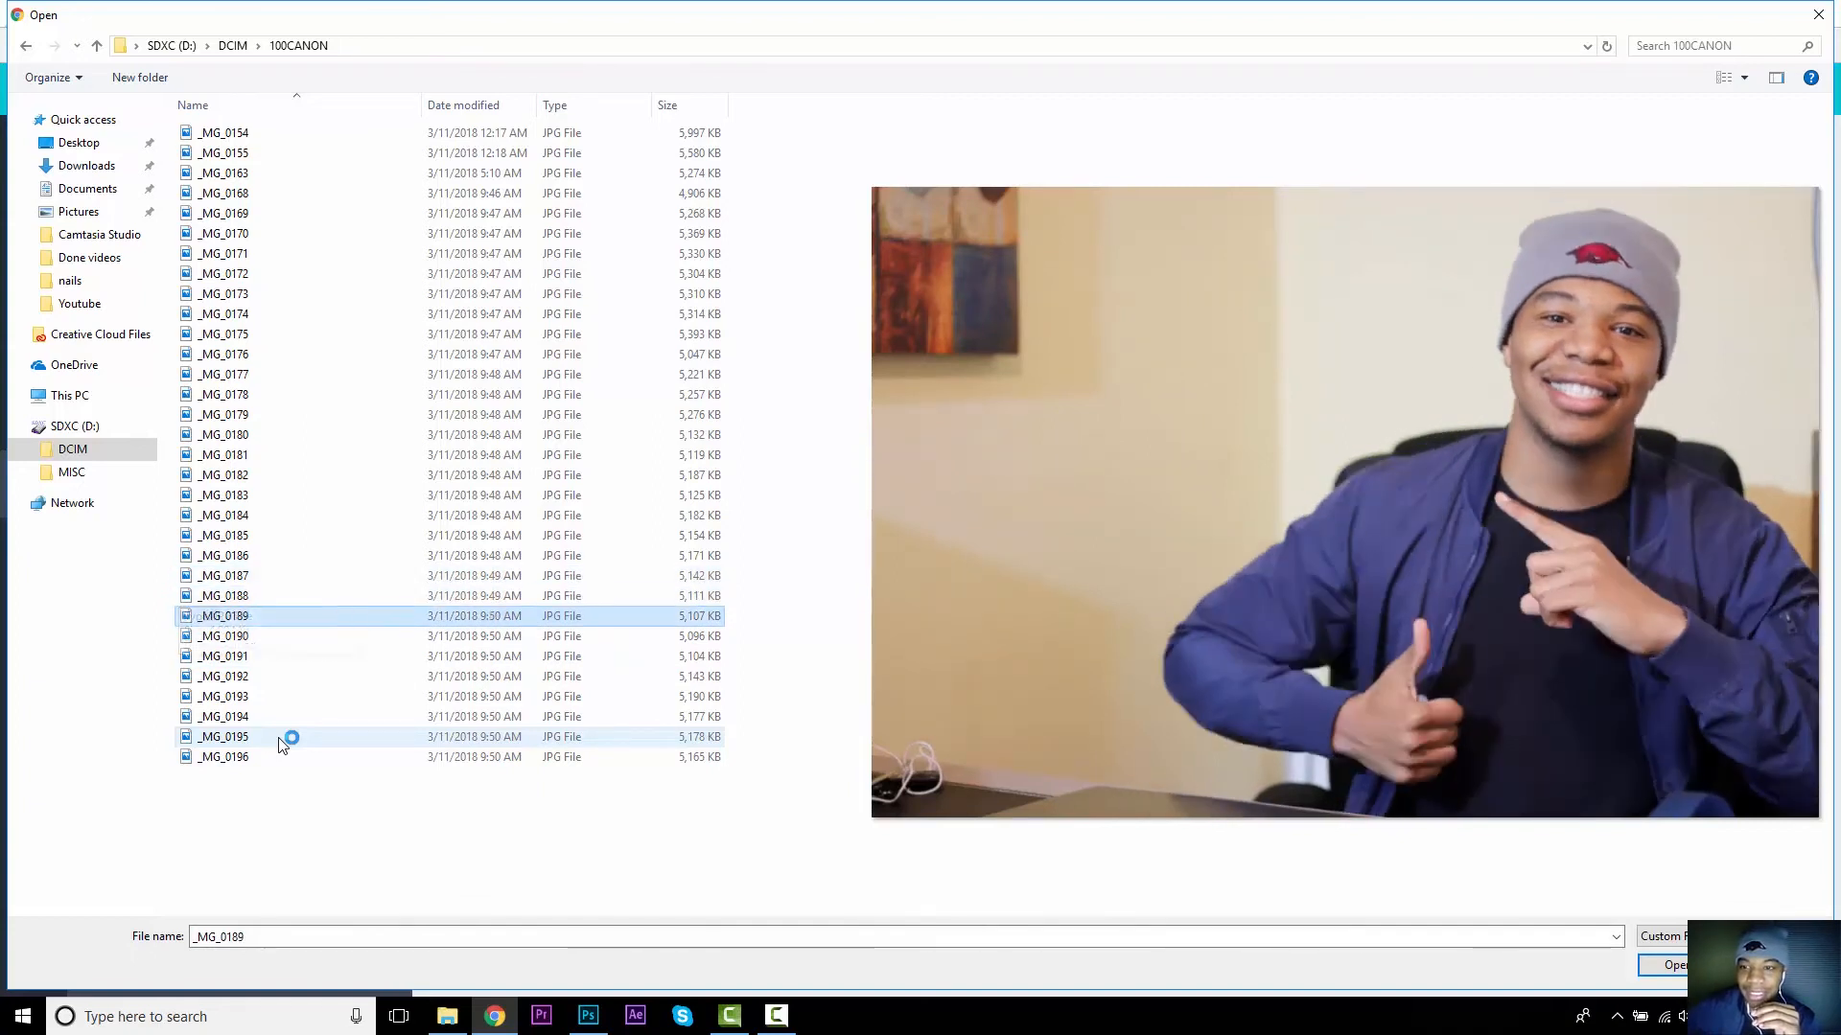
{"action": "key", "text": "Down"}
{"action": "key", "text": "Down"}
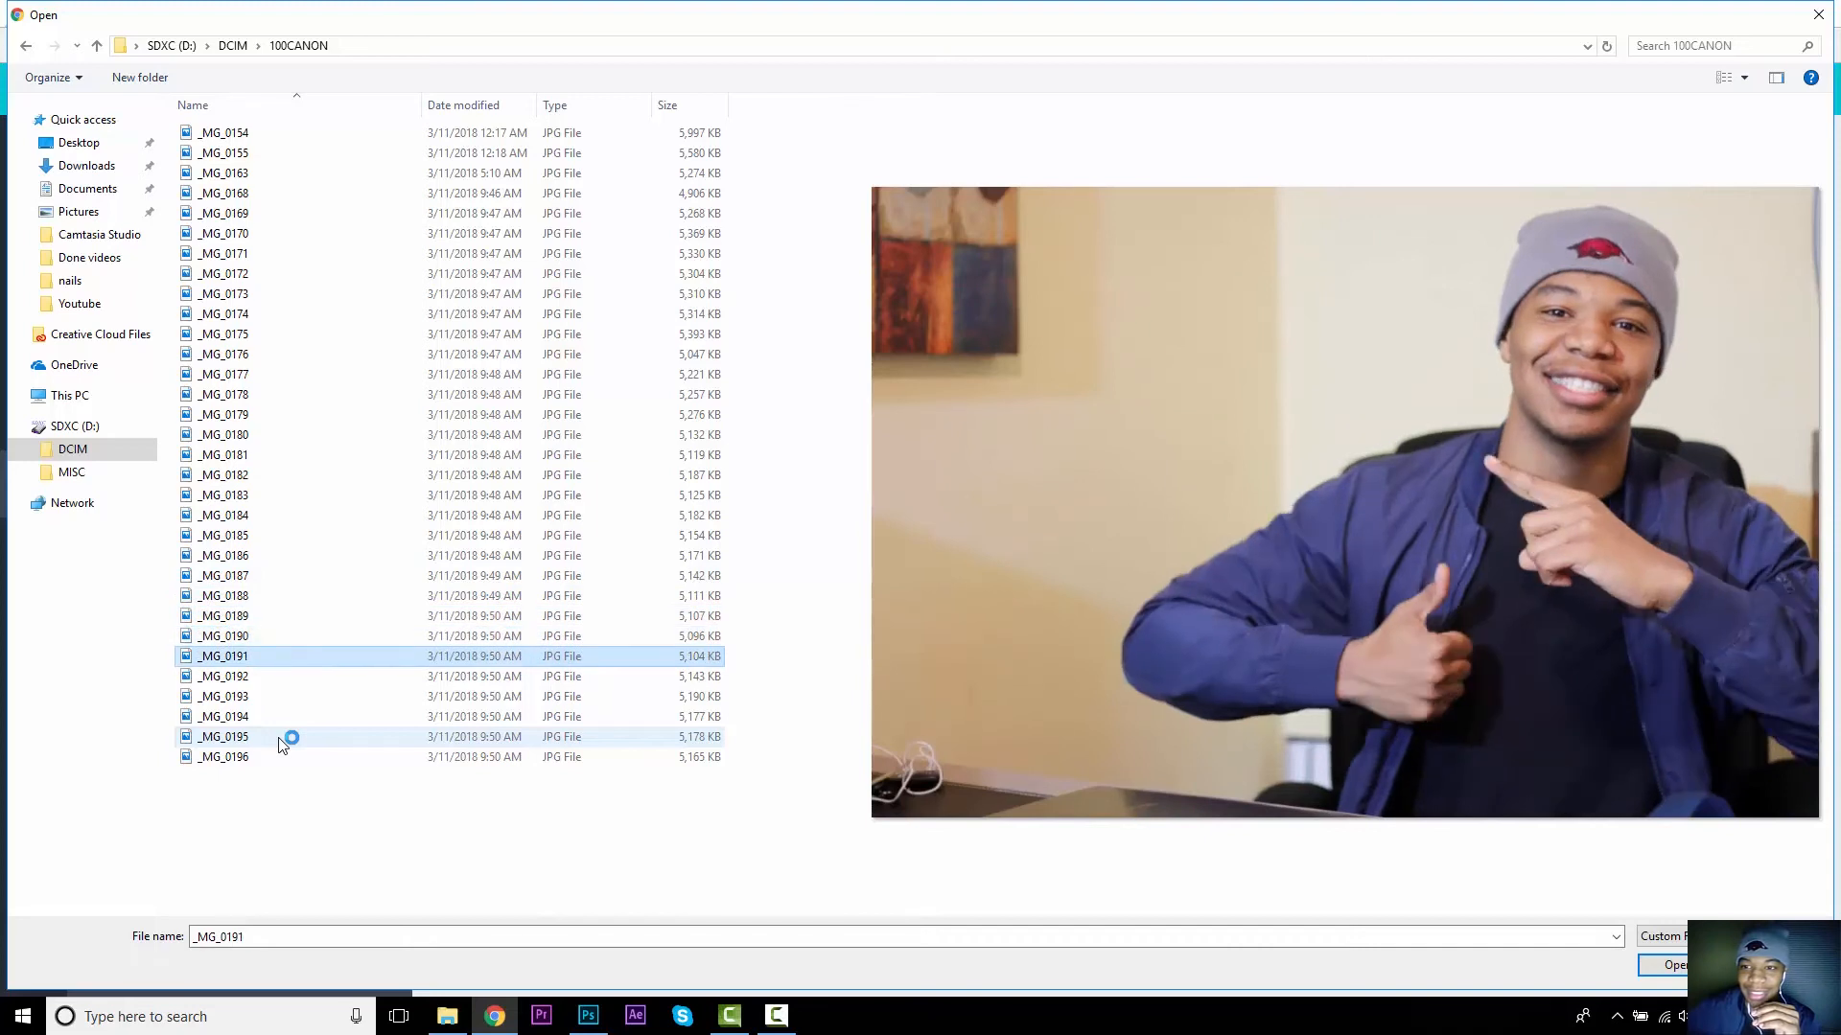
{"action": "key", "text": "Return"}
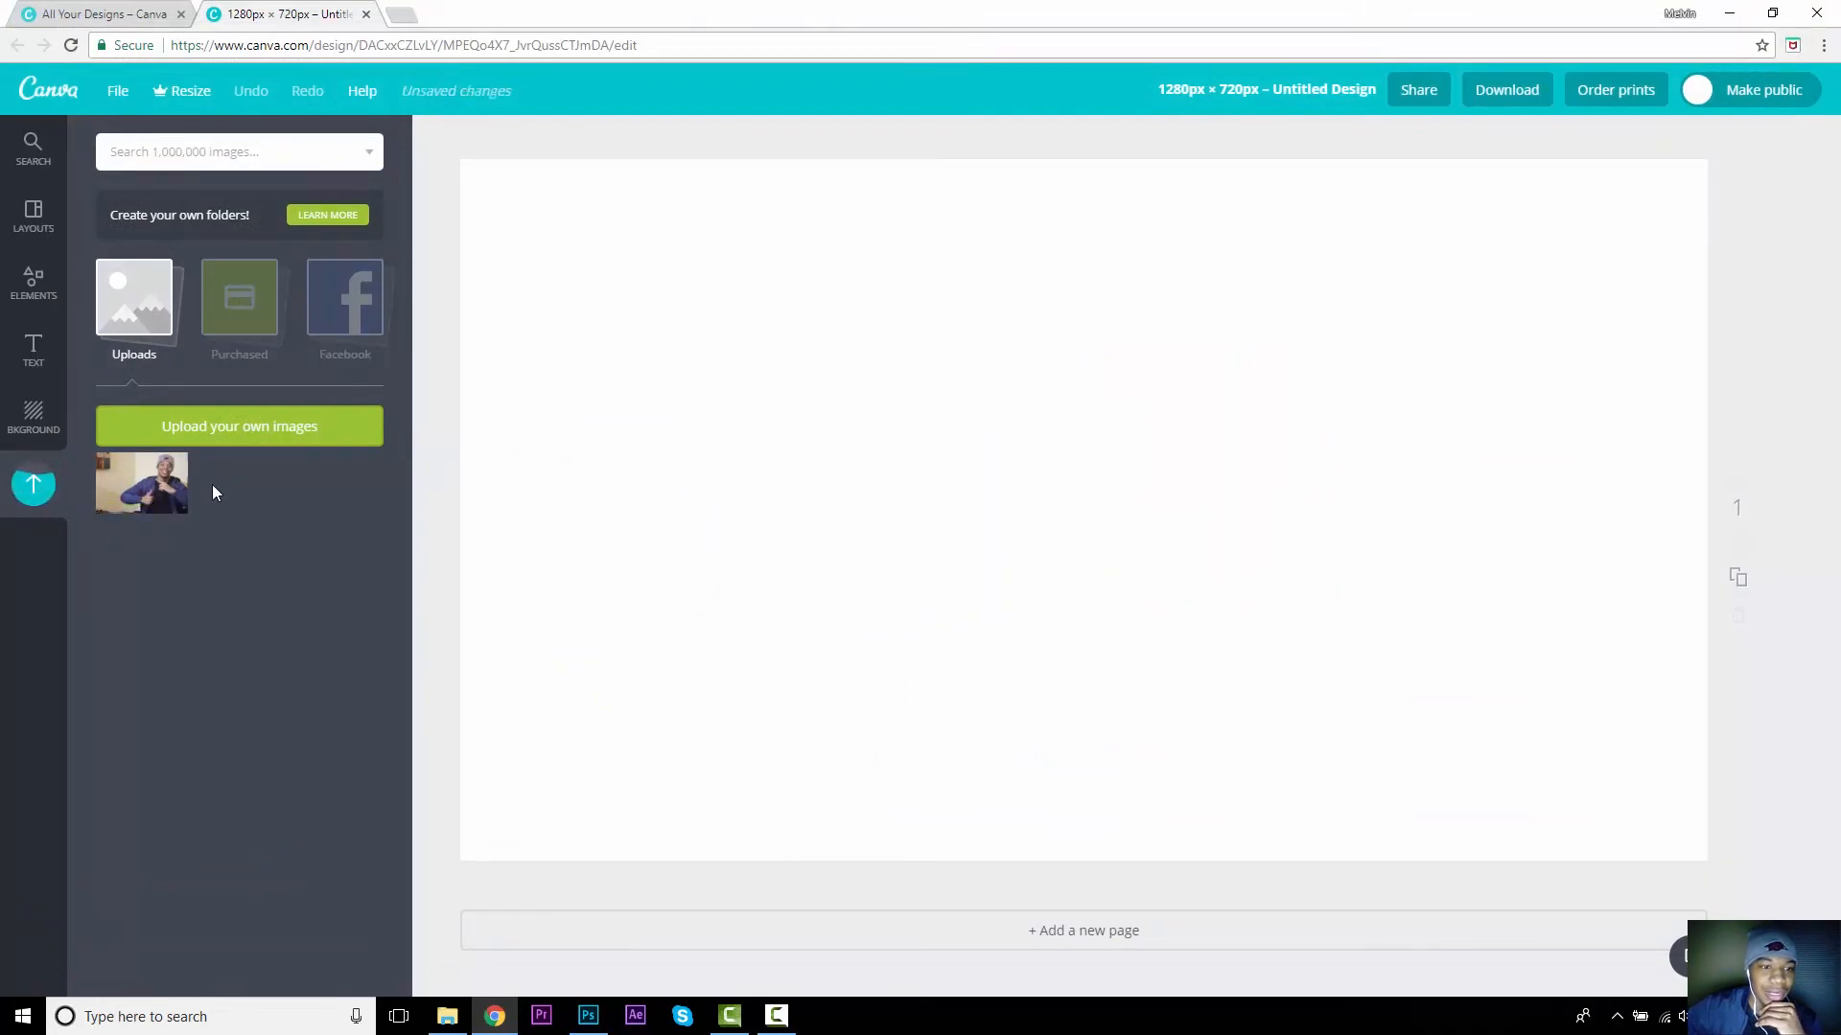
Step: Place the uploaded photo on the blank page and enlarge it to cover the full page width
{"action": "left_click", "coordinate": [142, 484]}
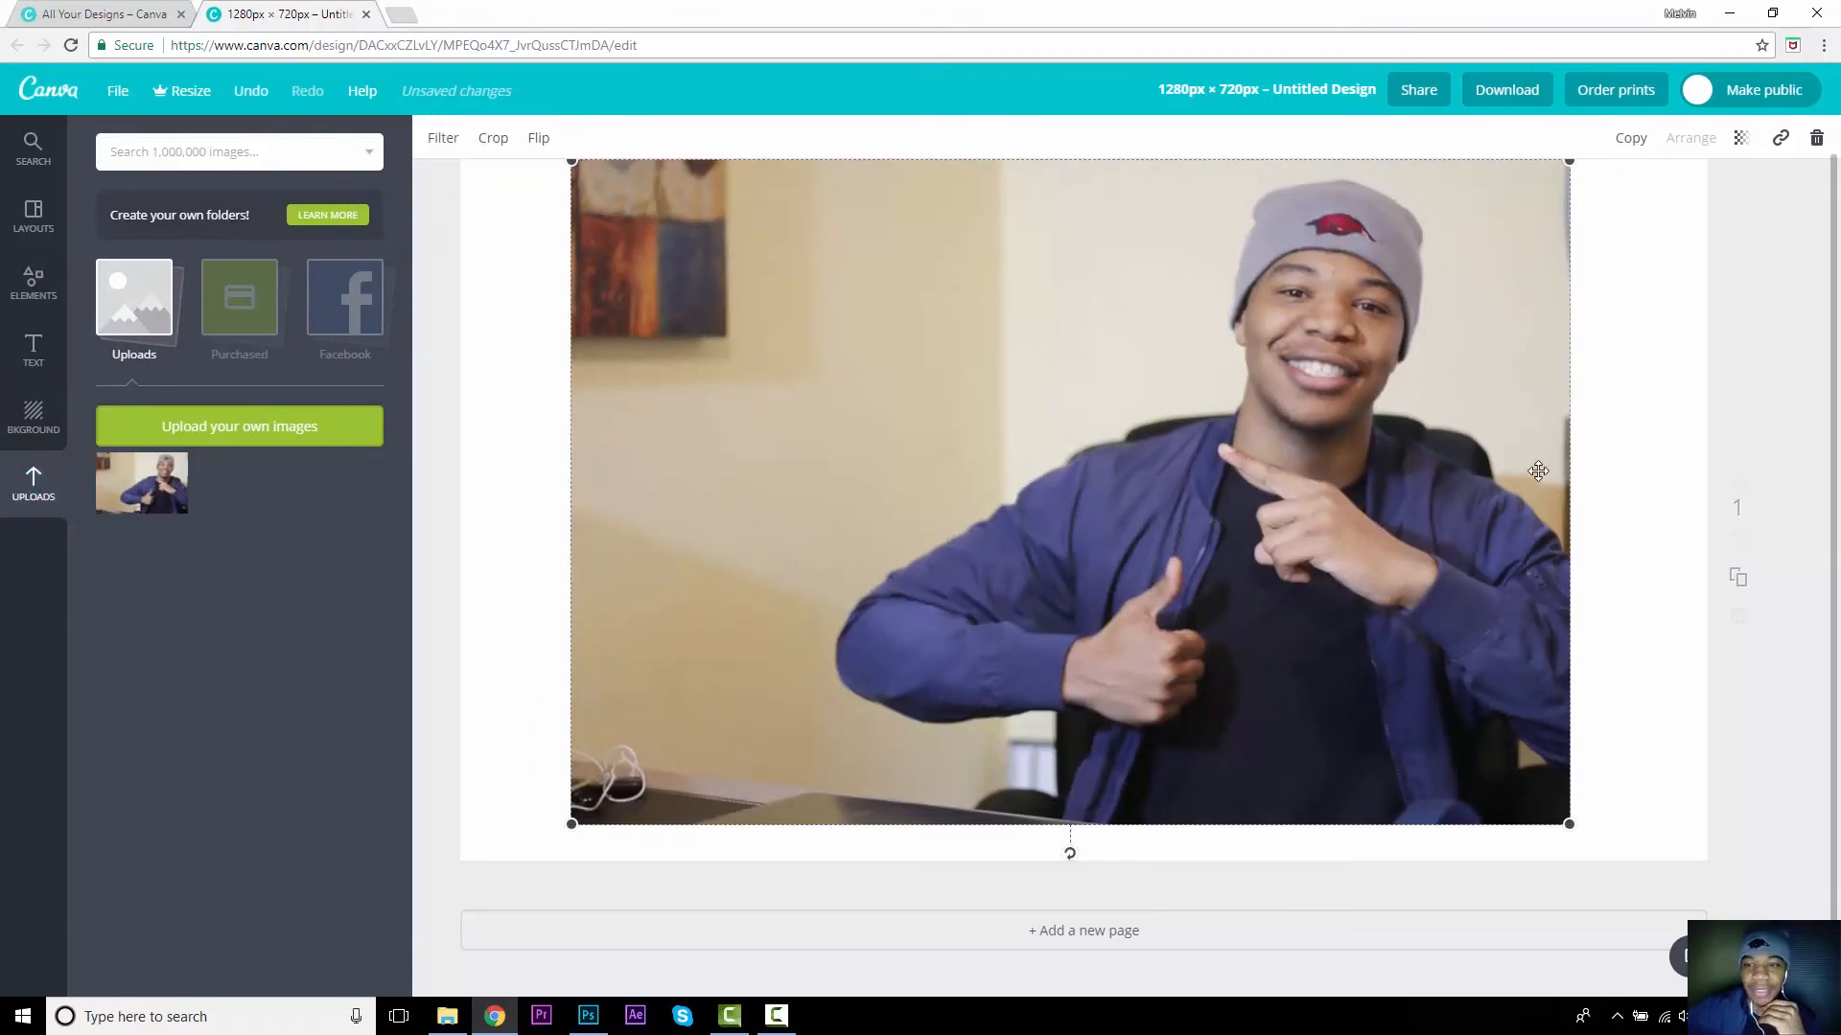
{"action": "left_click_drag", "start_coordinate": [1569, 823], "coordinate": [1702, 912]}
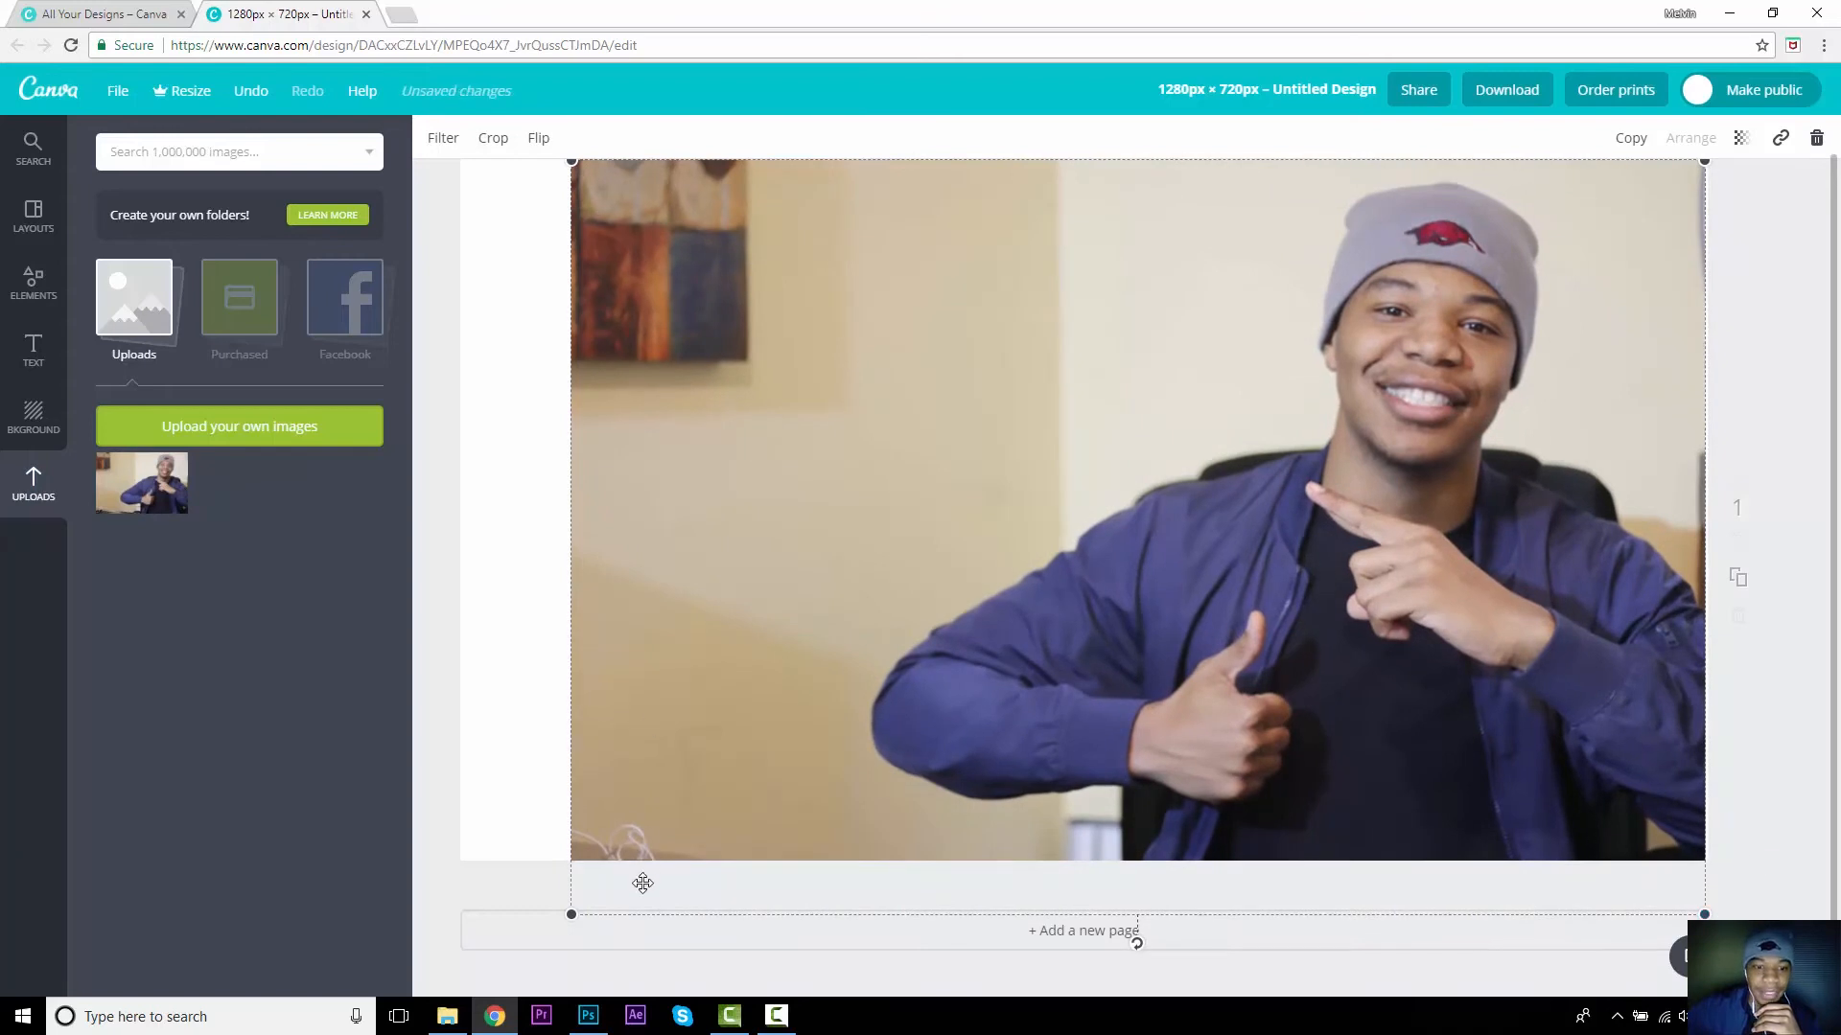
{"action": "left_click_drag", "start_coordinate": [576, 901], "coordinate": [422, 942]}
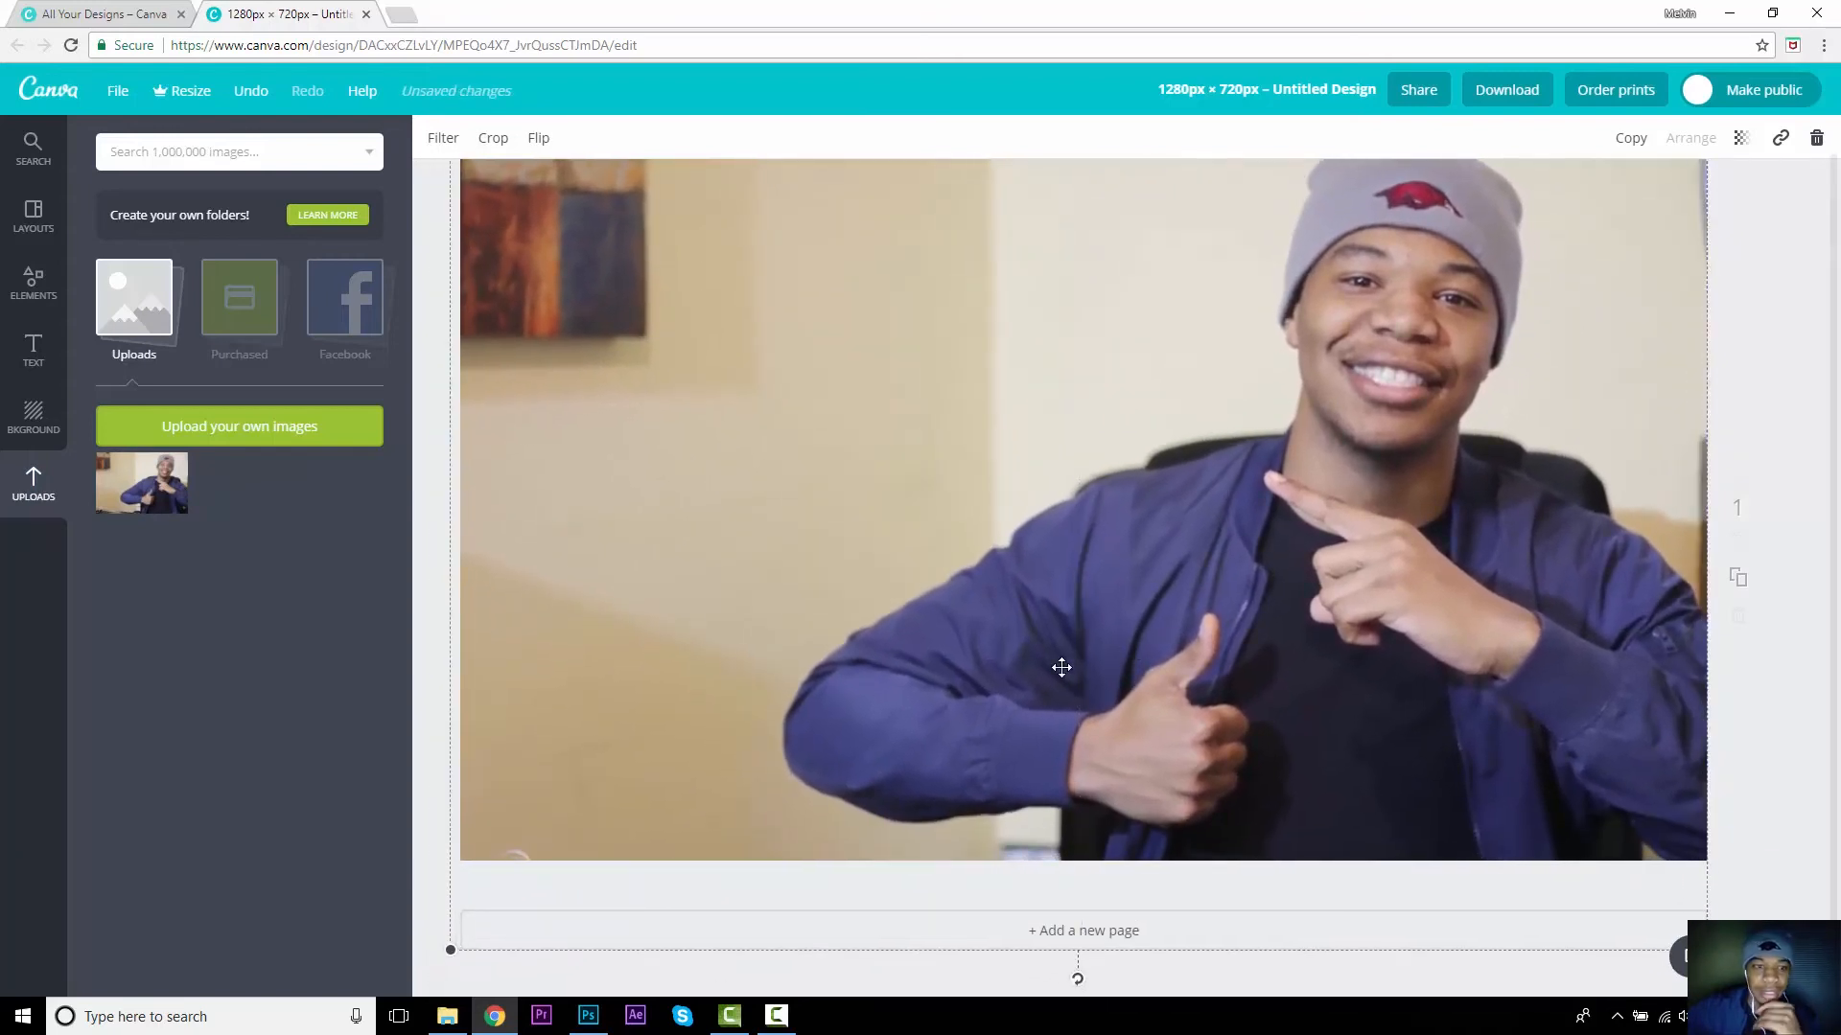
Step: Reposition the photo so it fills the whole page with the man's full hat in frame, nudging it slightly upward
{"action": "left_click_drag", "start_coordinate": [659, 543], "coordinate": [683, 583]}
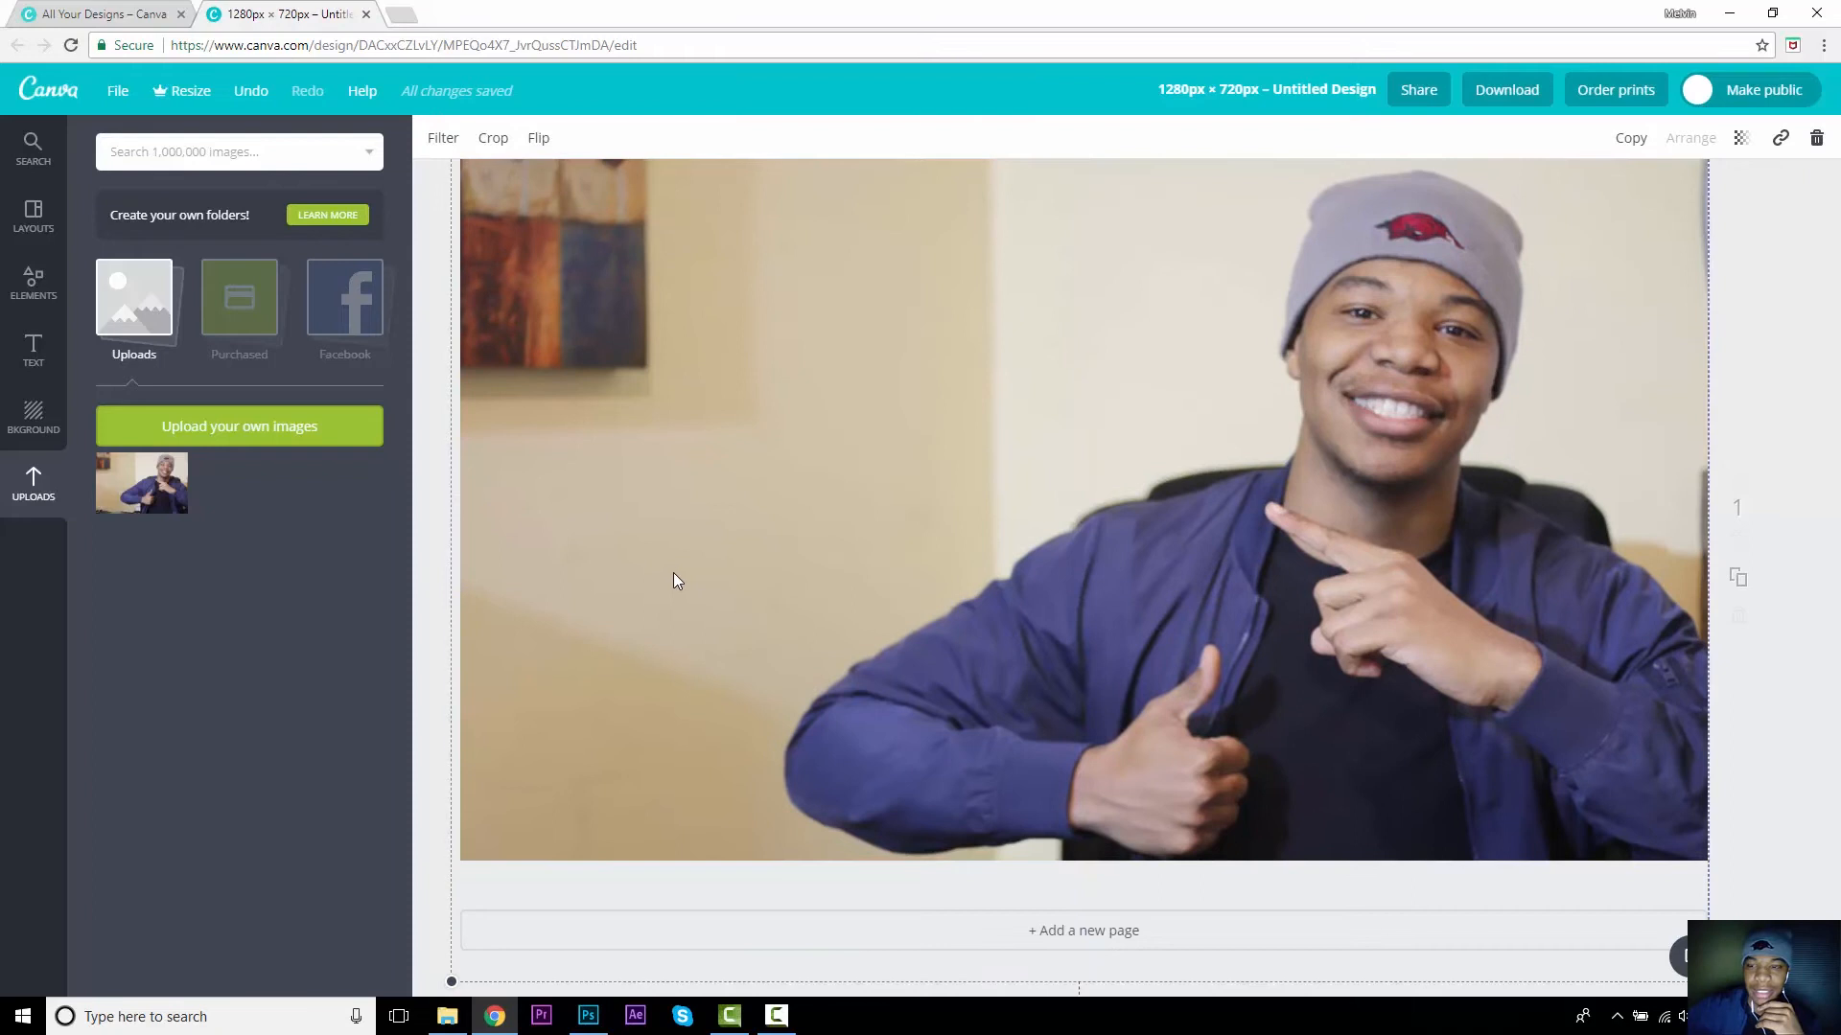
{"action": "scroll", "coordinate": [1616, 556], "scroll_direction": "up", "scroll_amount": 1}
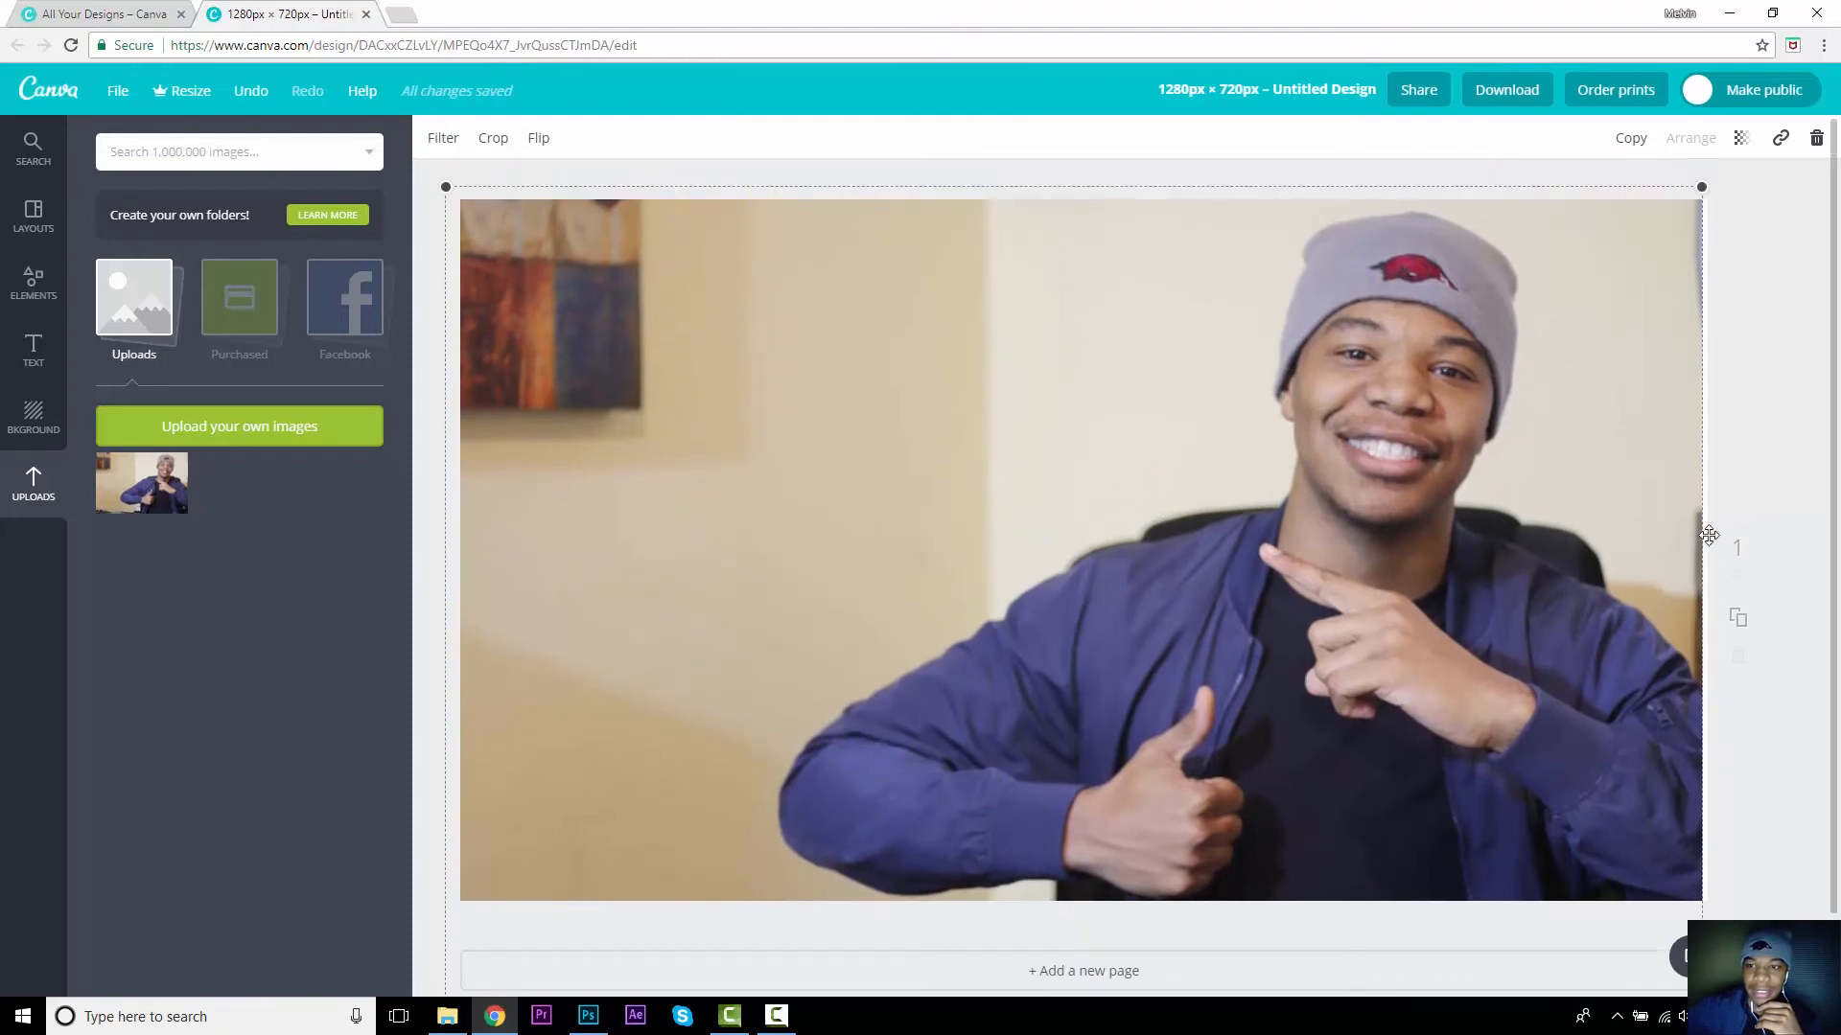
{"action": "left_click_drag", "start_coordinate": [1506, 539], "coordinate": [1516, 542]}
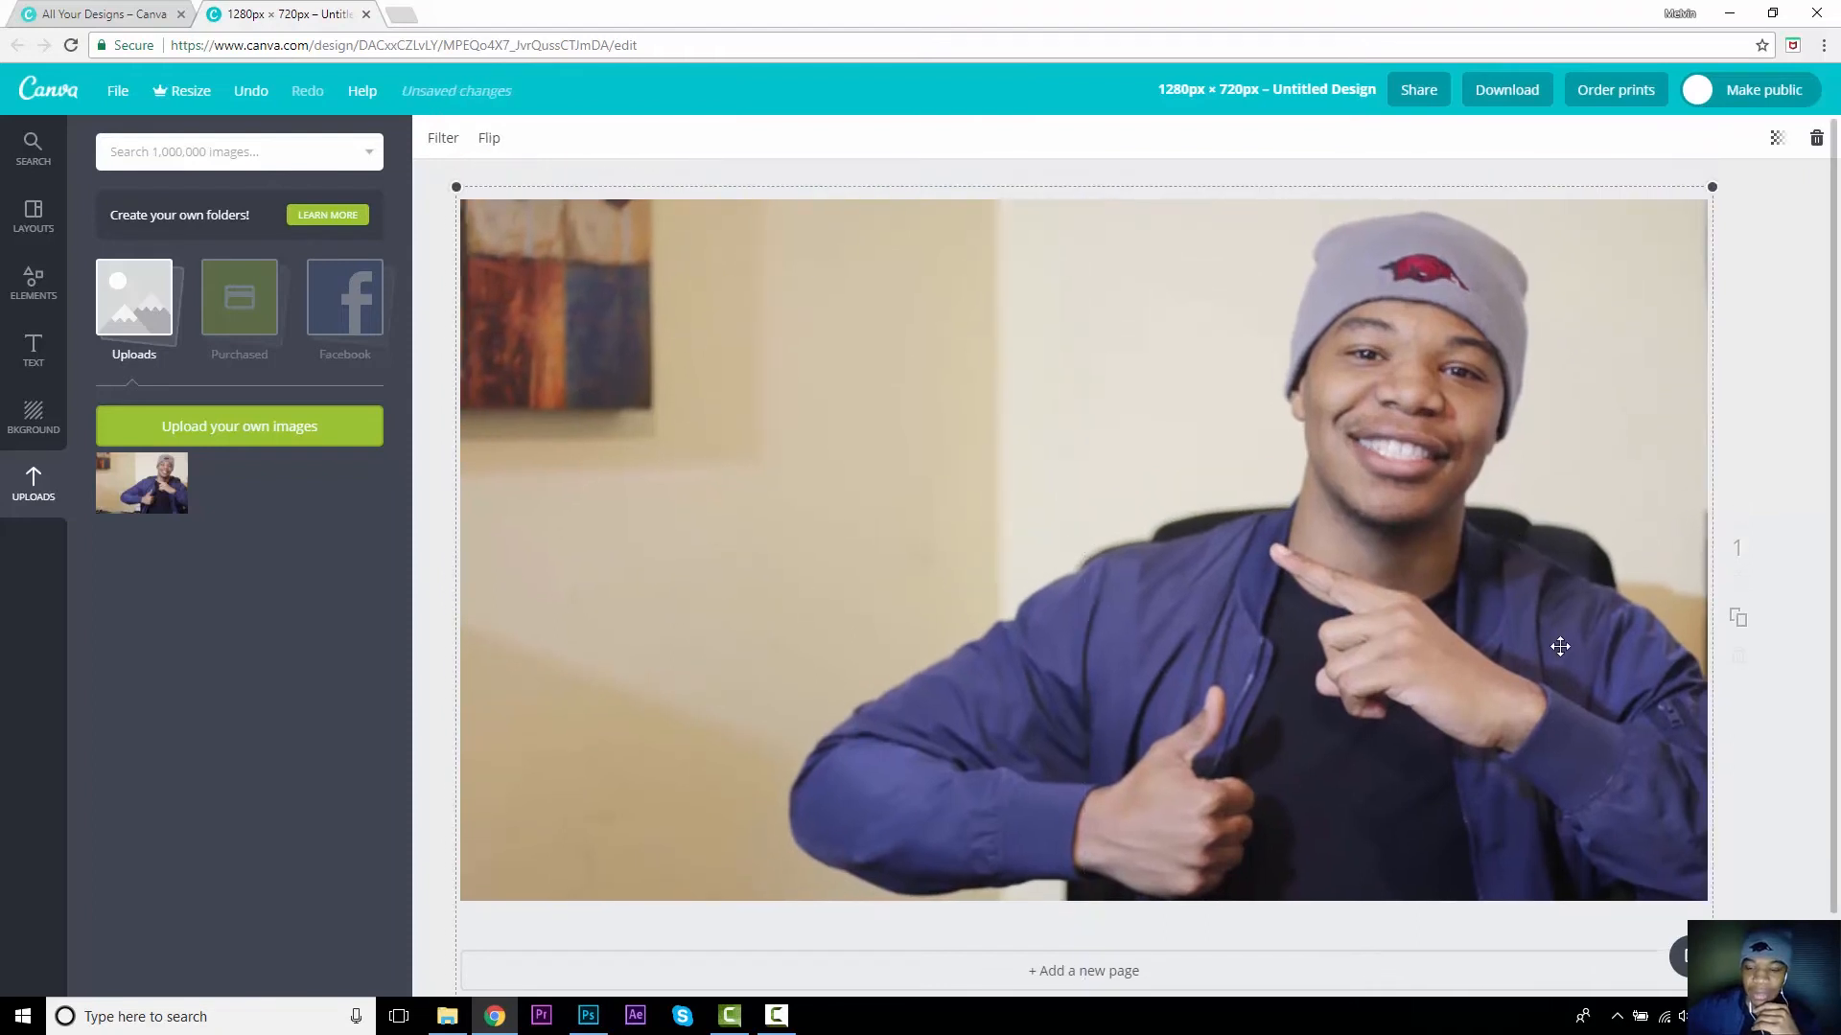
{"action": "key", "text": "Up"}
{"action": "key", "text": "Up"}
{"action": "key", "text": "Up"}
{"action": "key", "text": "Up"}
{"action": "key", "text": "Up"}
{"action": "key", "text": "Up"}
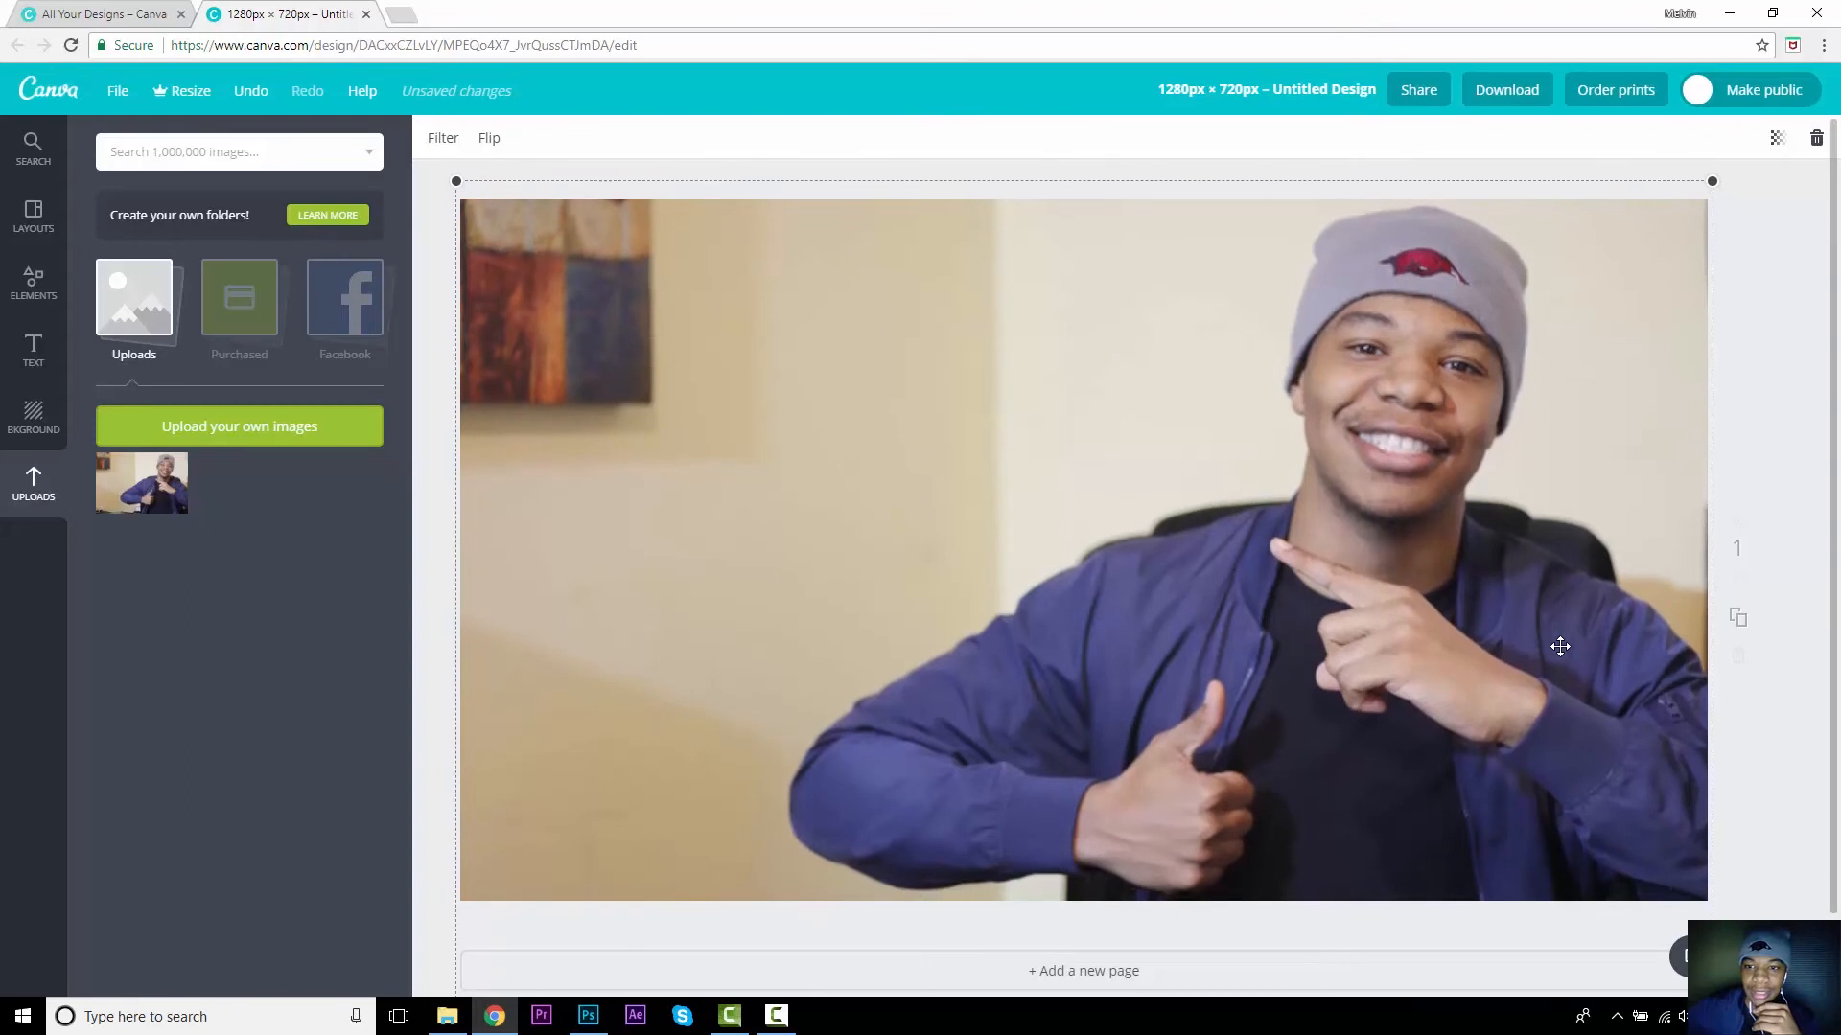
Step: Nudge the photo slightly to the left on the page
{"action": "key", "text": "Left"}
{"action": "key", "text": "Left"}
{"action": "key", "text": "Left"}
{"action": "key", "text": "Left"}
{"action": "key", "text": "Left"}
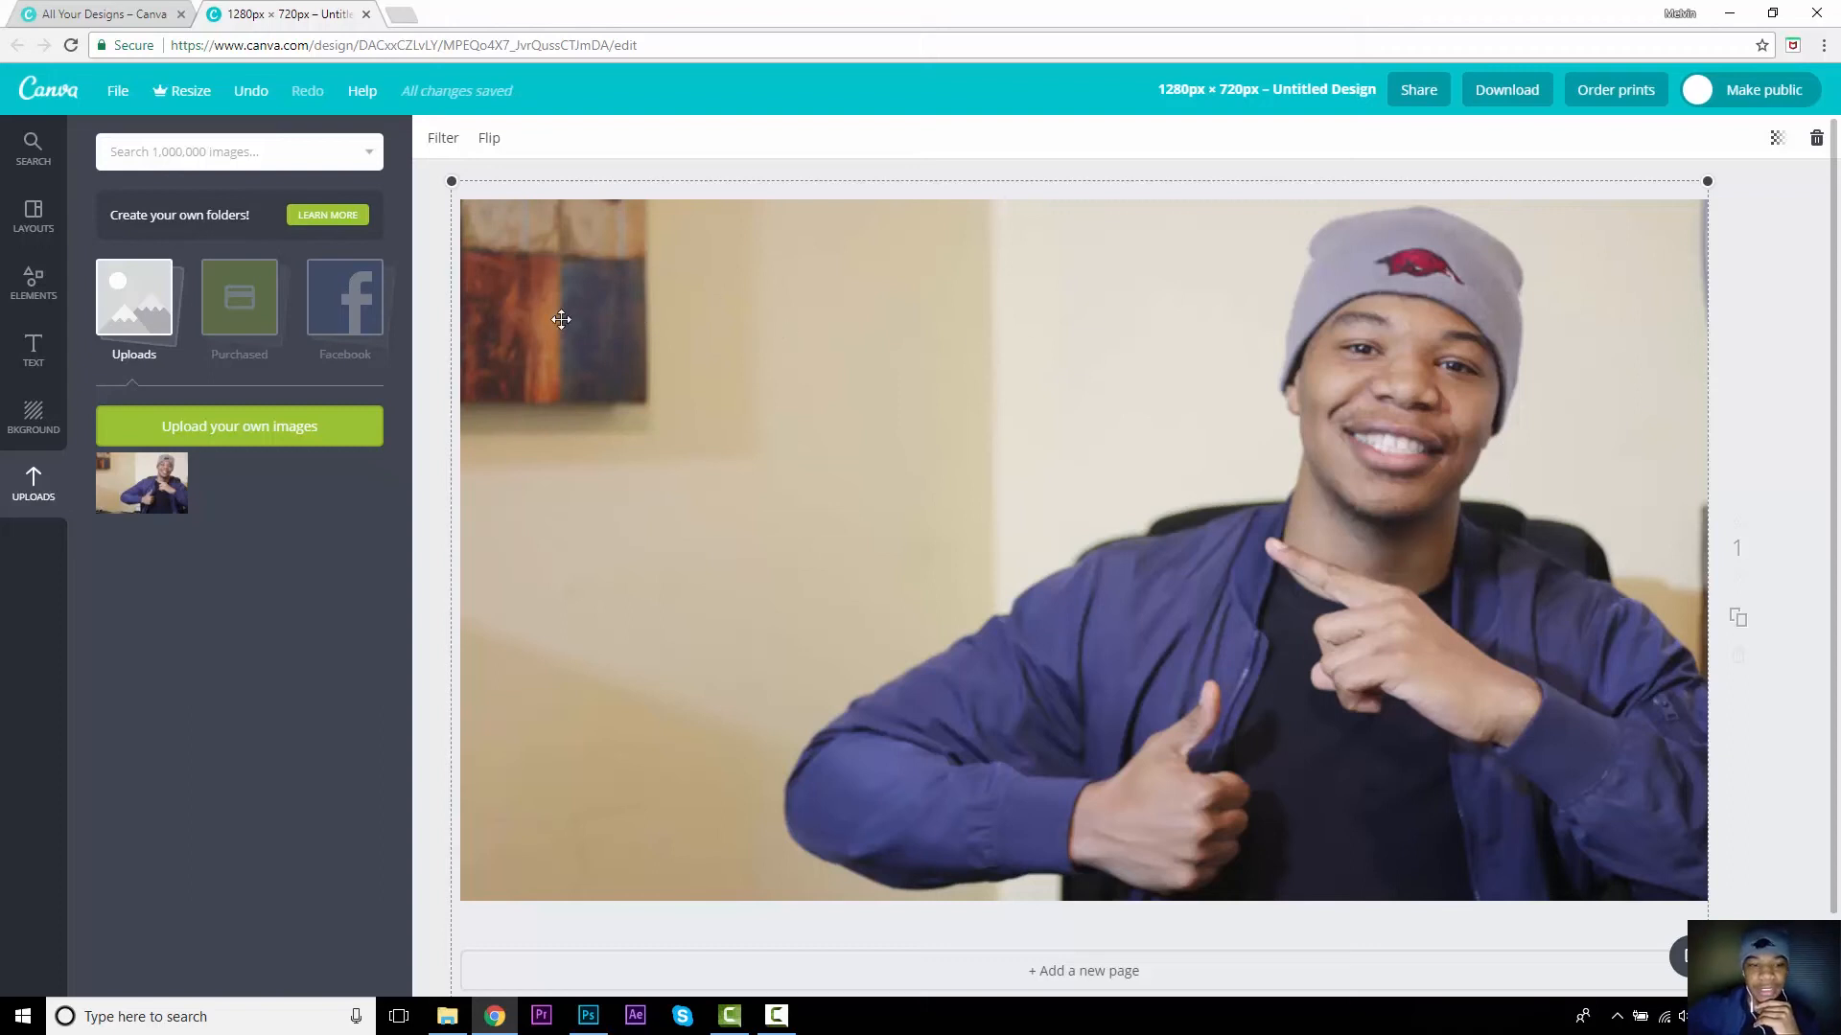
Step: Check the finished thumbnail in Photoshop for reference, and add a plain white square shape to the Canva page
{"action": "left_click", "coordinate": [588, 1017]}
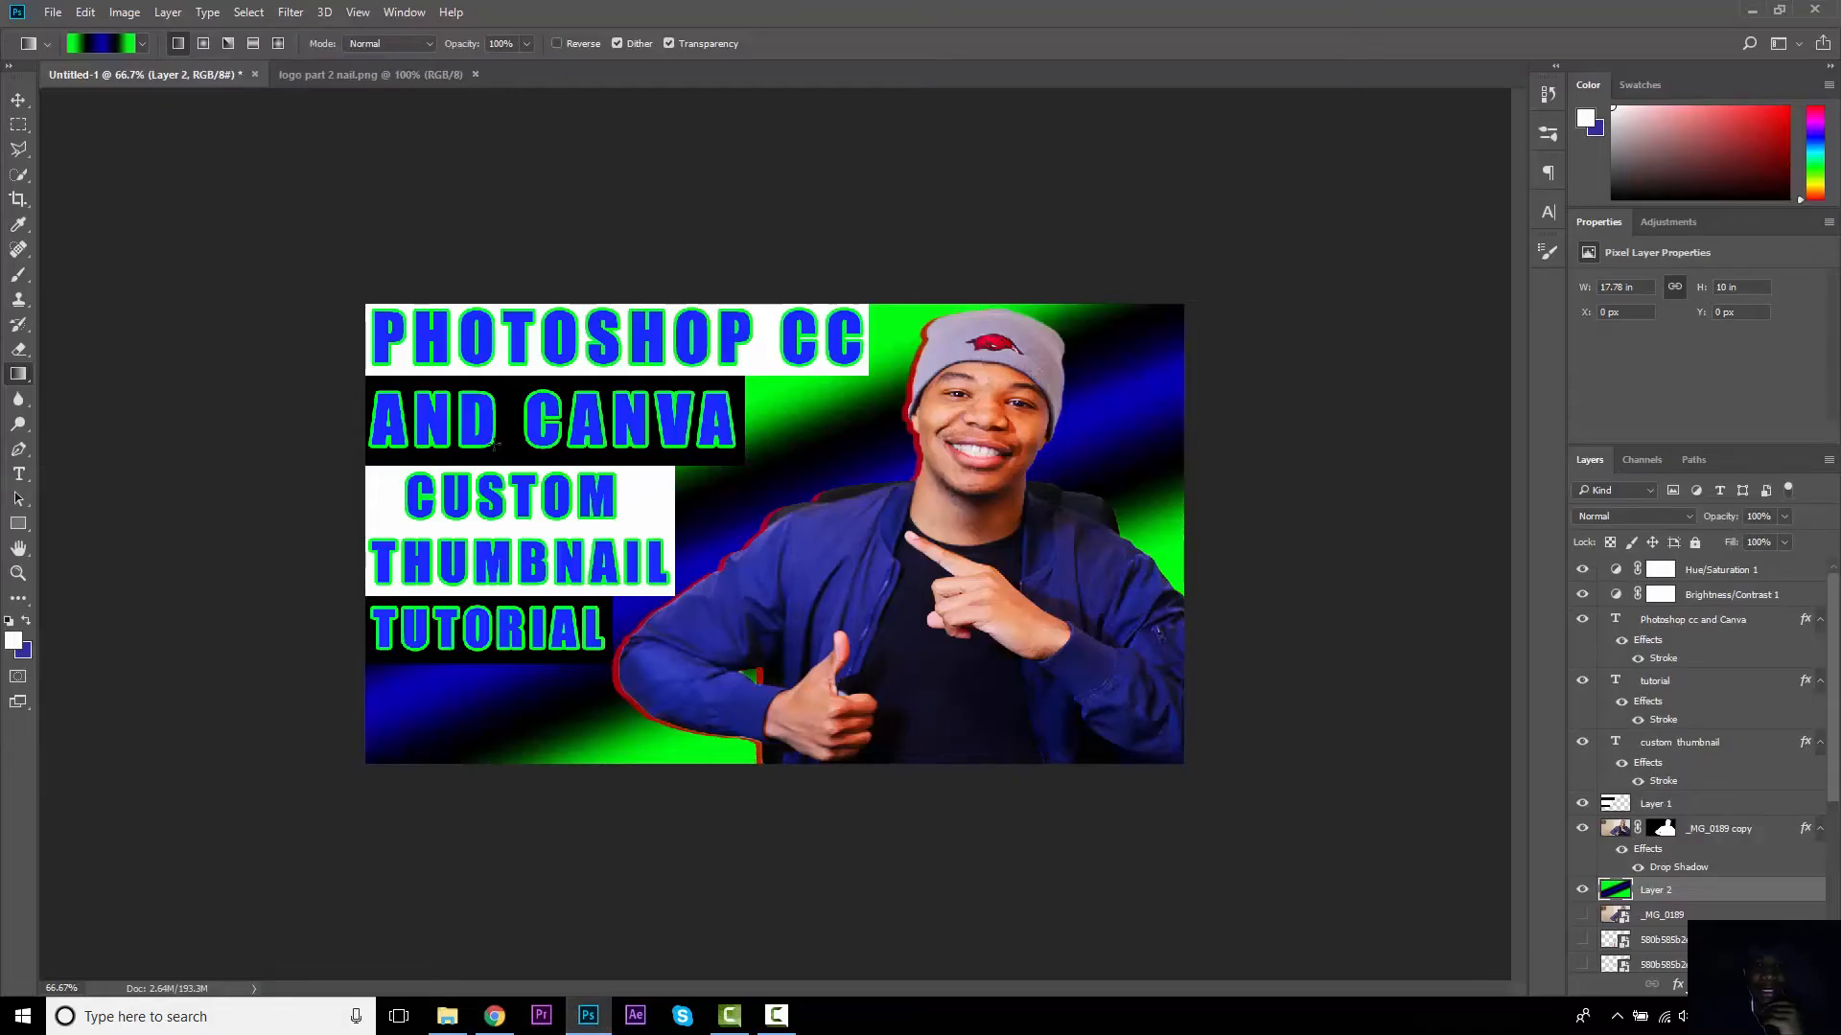
{"action": "left_click", "coordinate": [588, 1016]}
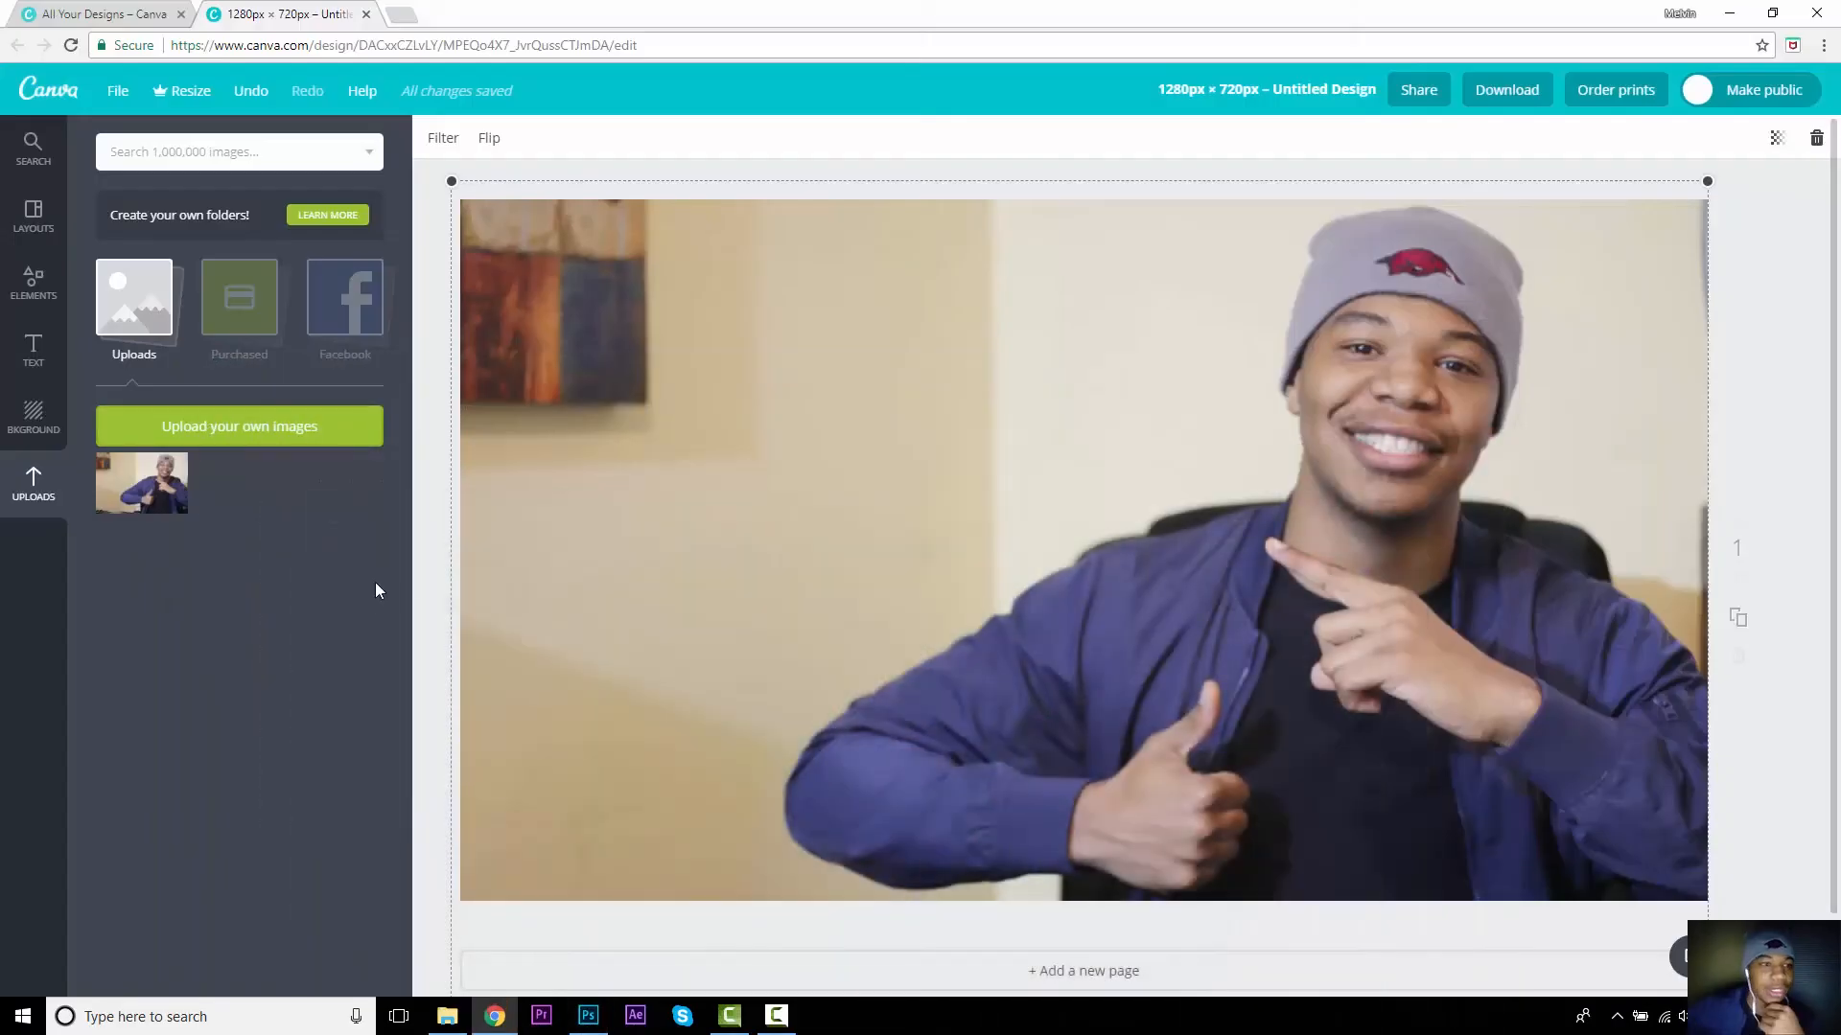
{"action": "left_click", "coordinate": [39, 288]}
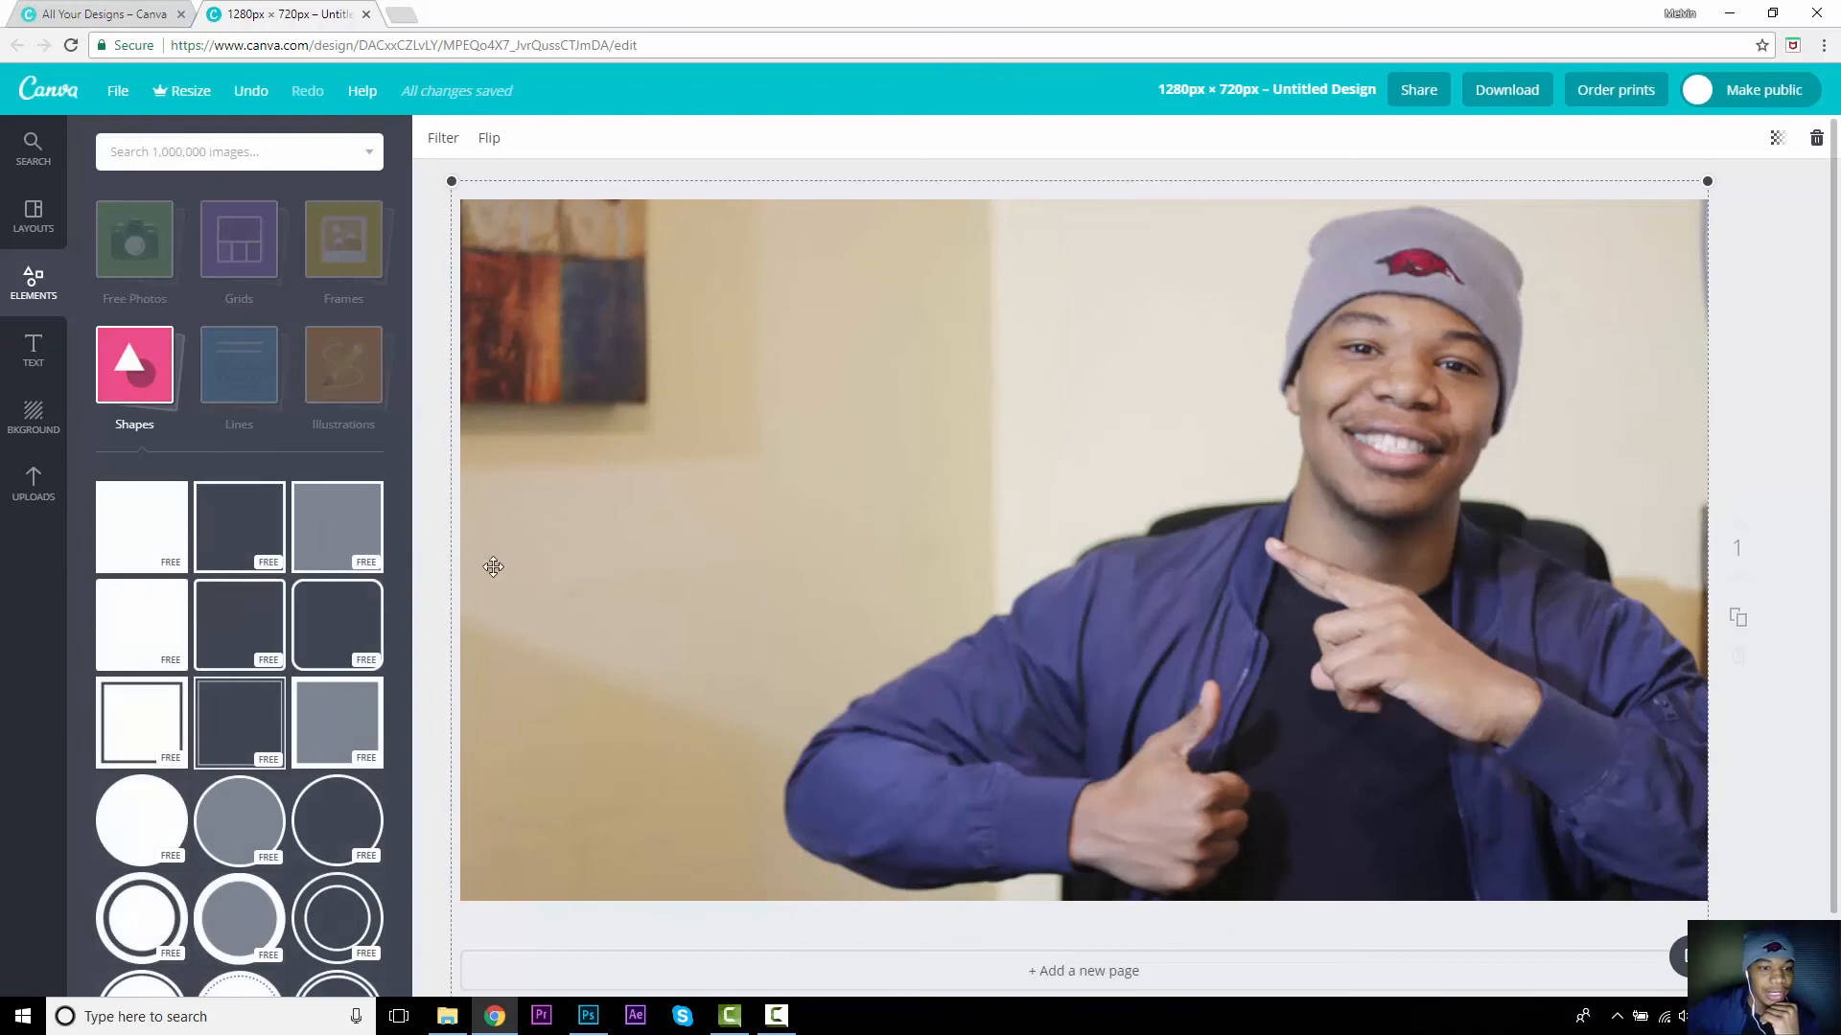
{"action": "scroll", "coordinate": [259, 571], "scroll_direction": "down", "scroll_amount": 10}
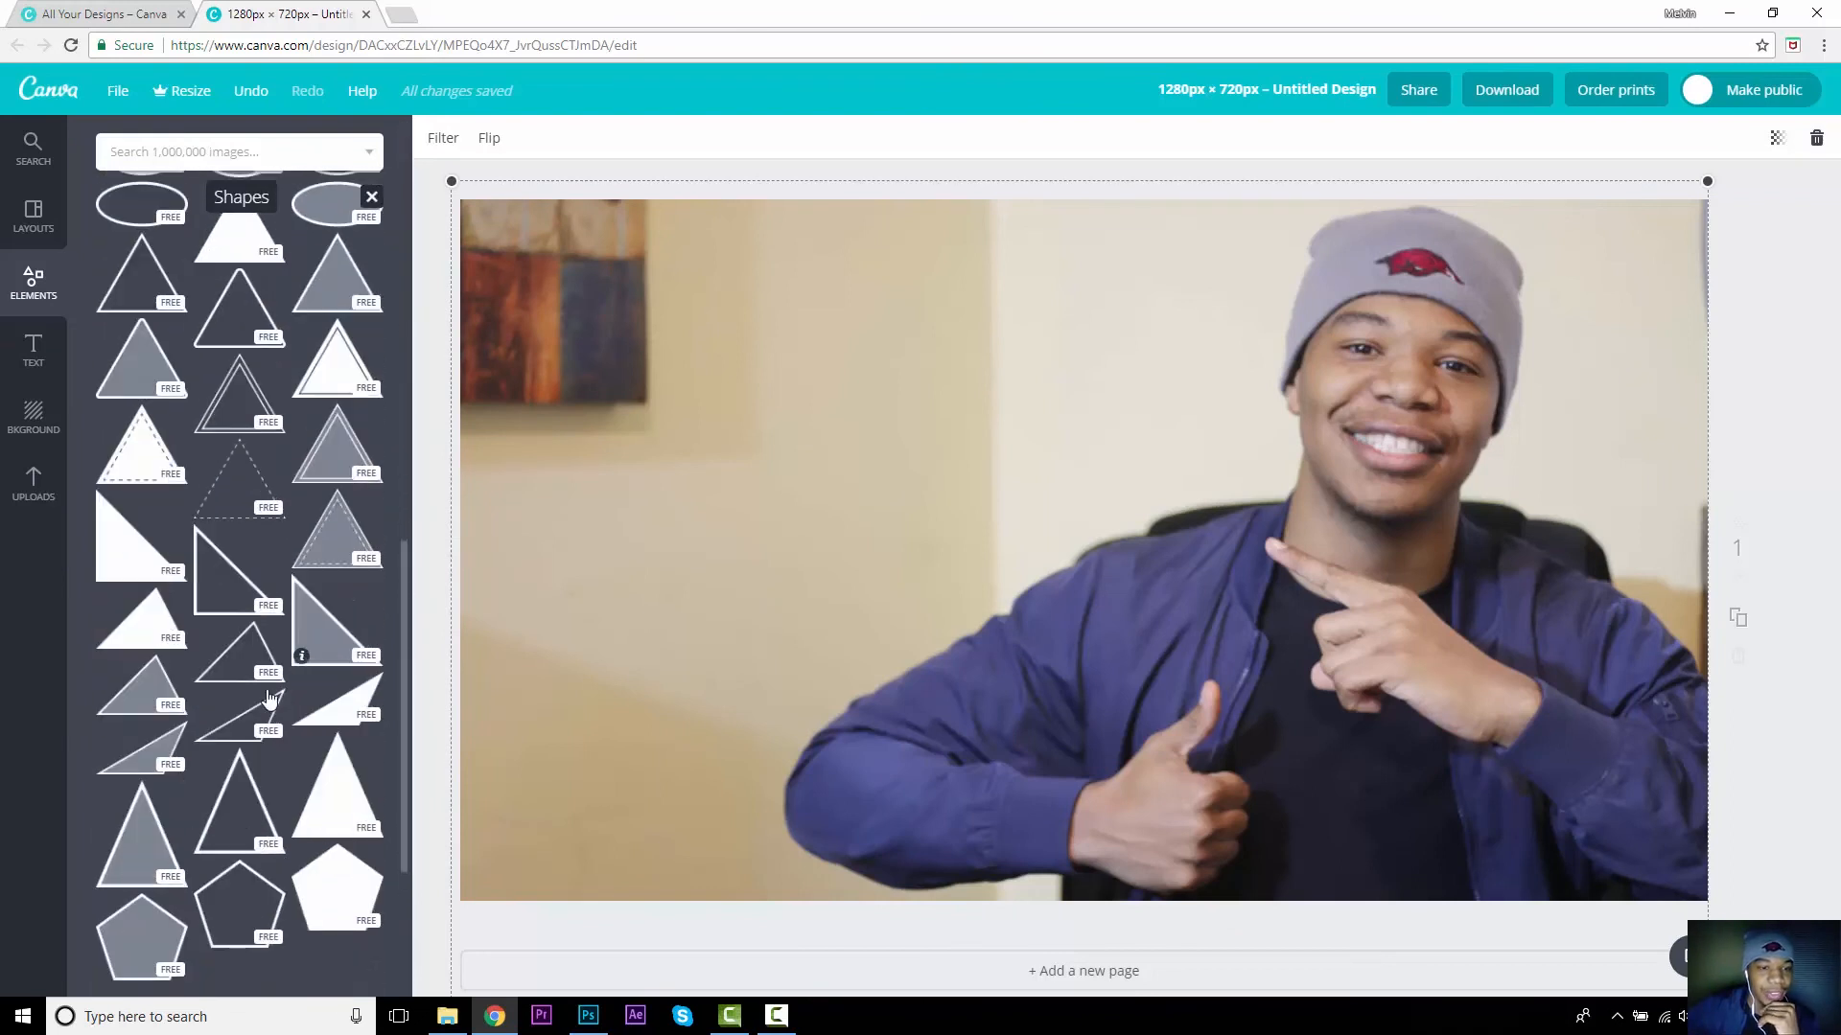
{"action": "scroll", "coordinate": [270, 694], "scroll_direction": "down", "scroll_amount": 7}
{"action": "scroll", "coordinate": [268, 672], "scroll_direction": "up", "scroll_amount": 9}
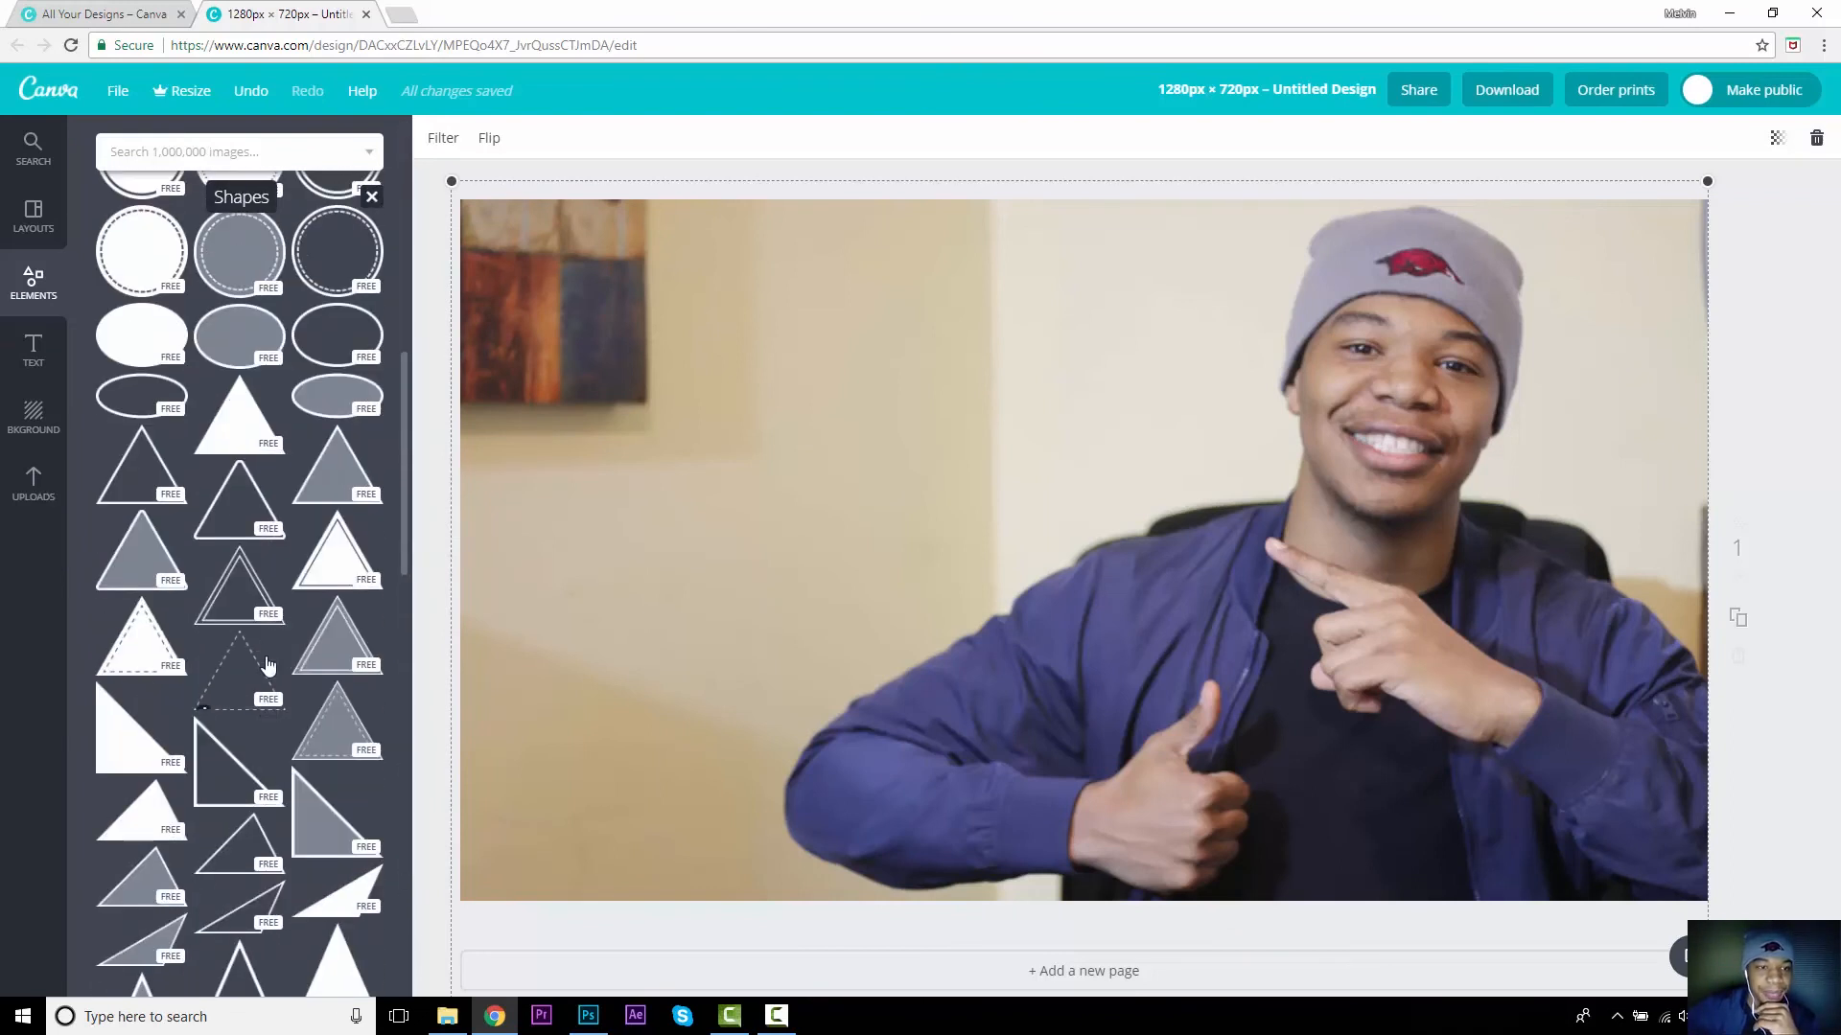
{"action": "scroll", "coordinate": [269, 672], "scroll_direction": "up", "scroll_amount": 10}
{"action": "left_click", "coordinate": [140, 539]}
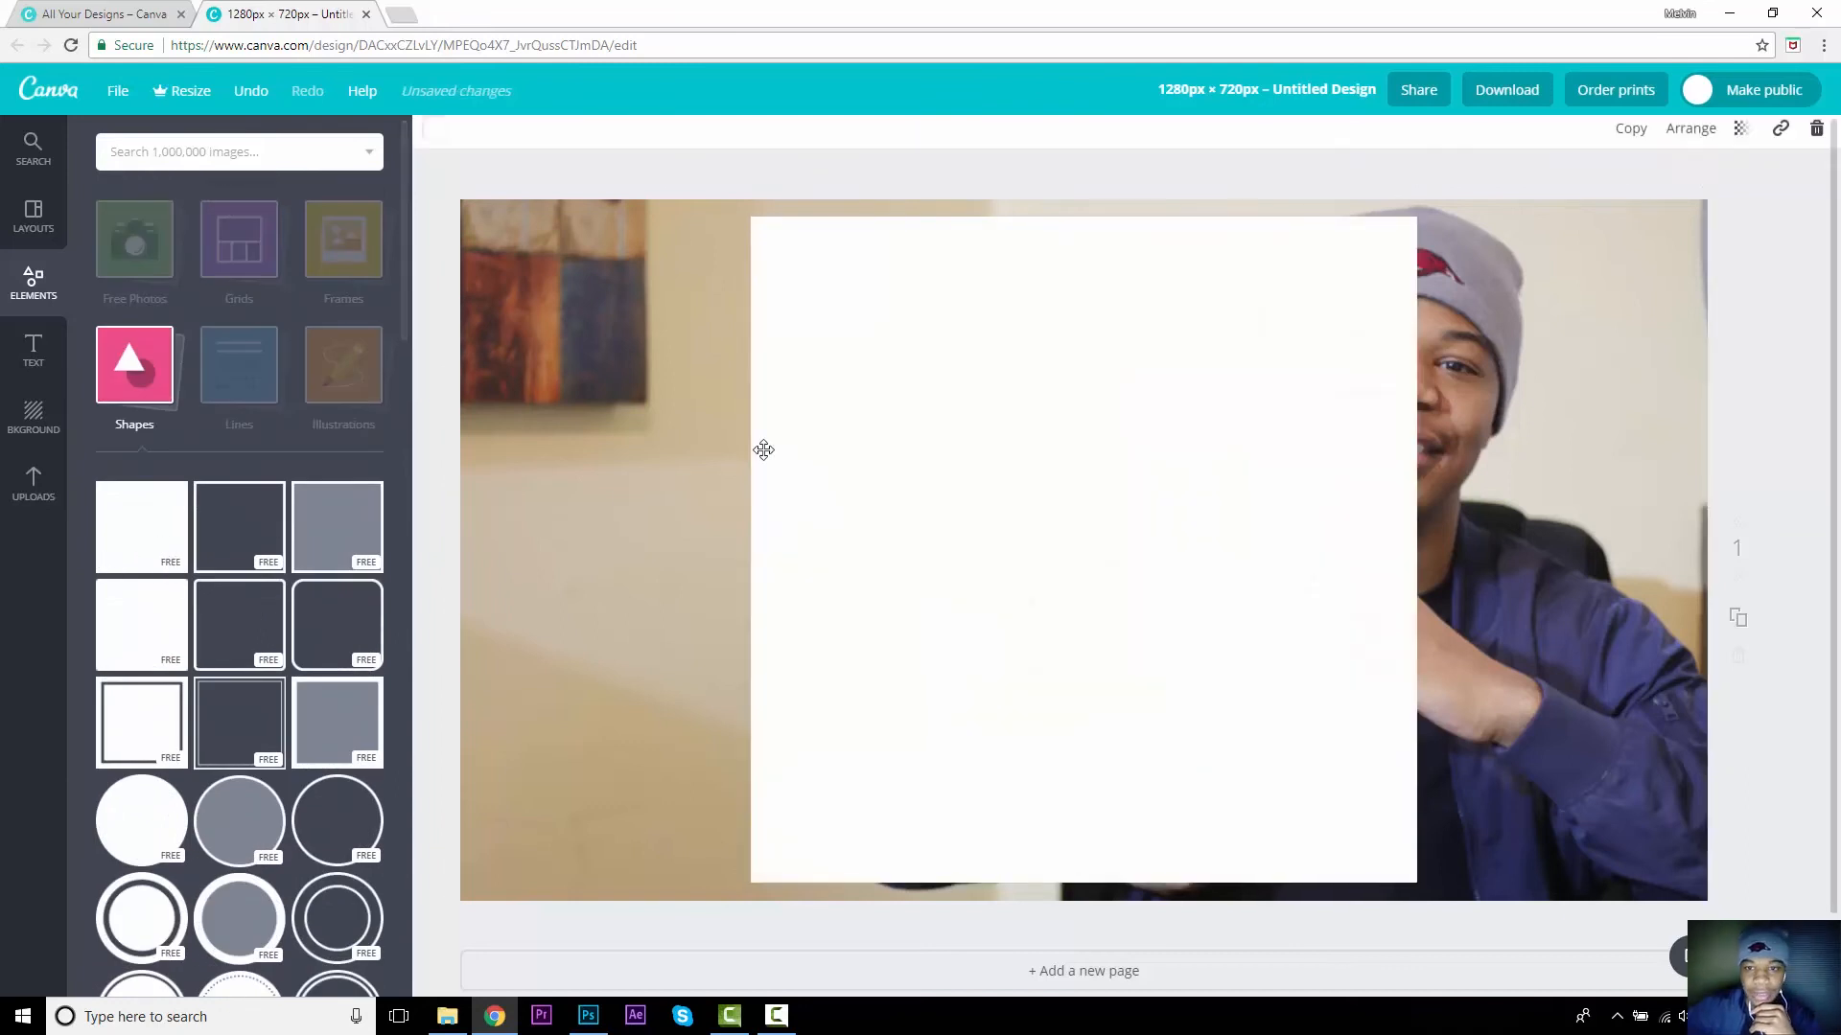
Step: Move the white square to the photo's upper-left corner and reshape it into a wide, low banner ending short of the man's hat
{"action": "left_click_drag", "start_coordinate": [1134, 440], "coordinate": [845, 435]}
{"action": "left_click_drag", "start_coordinate": [794, 858], "coordinate": [789, 353]}
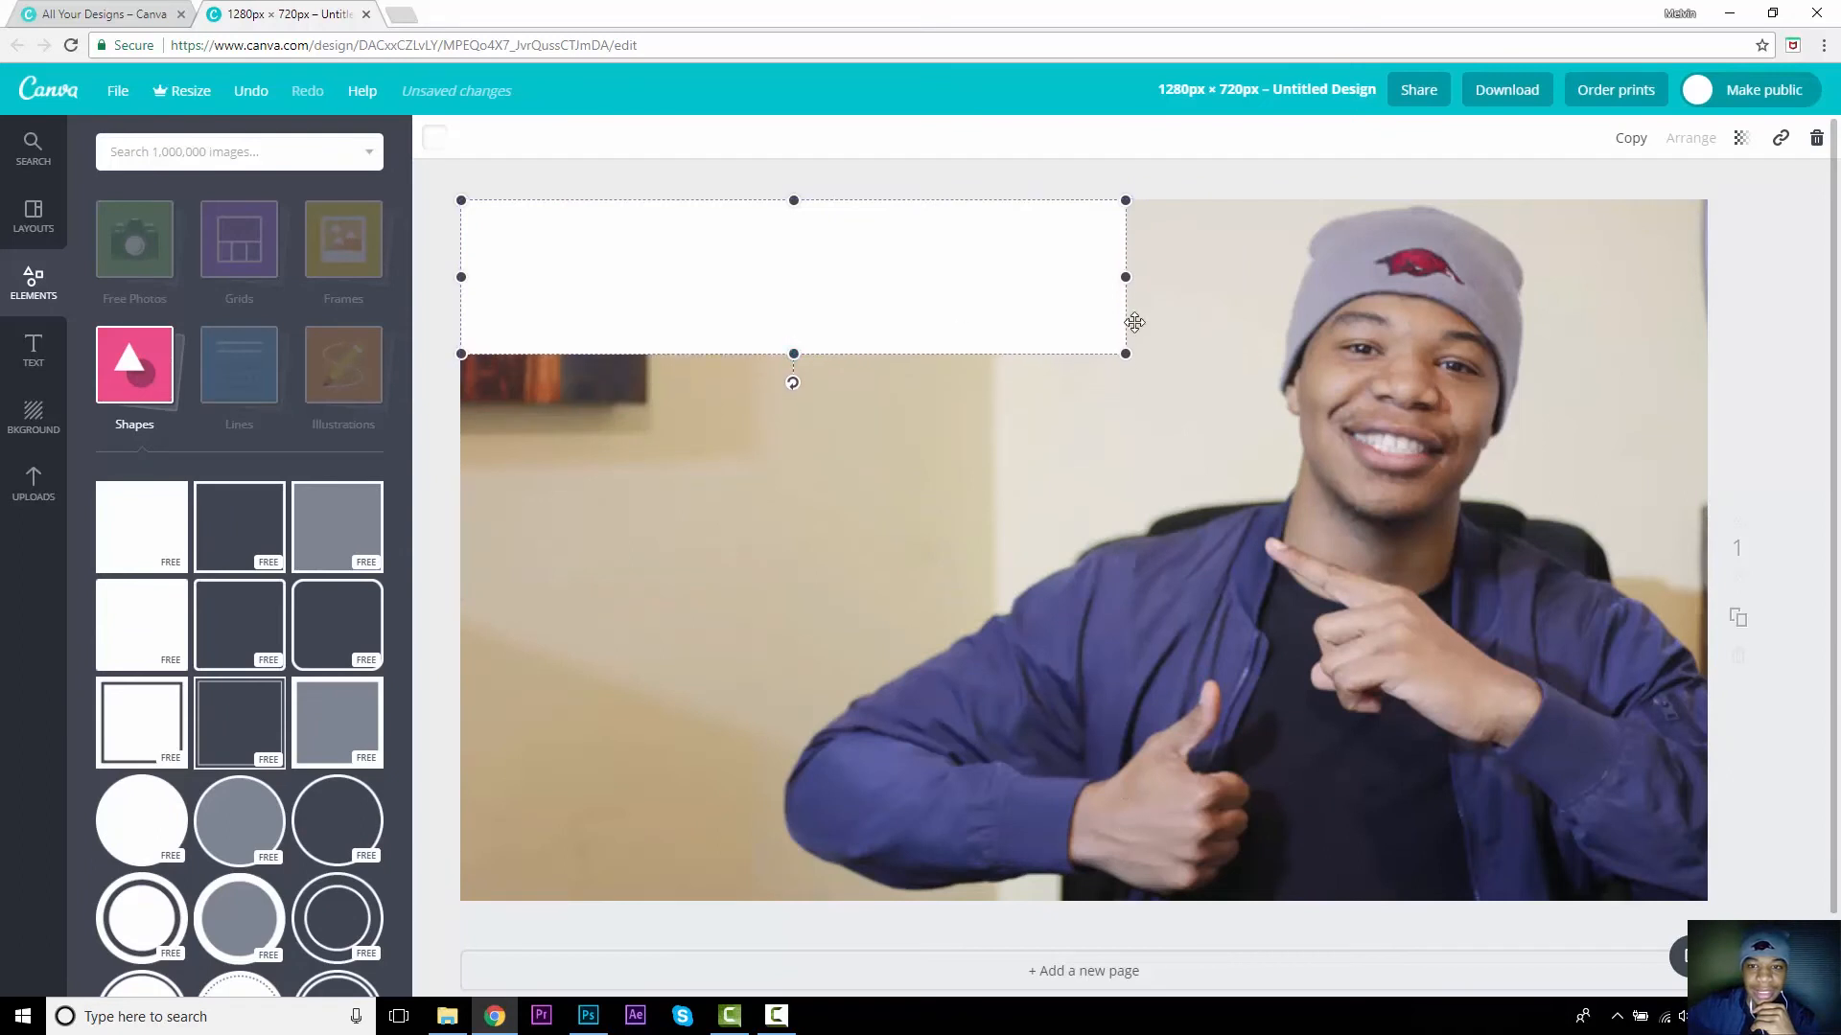
{"action": "left_click_drag", "start_coordinate": [1132, 287], "coordinate": [1180, 277]}
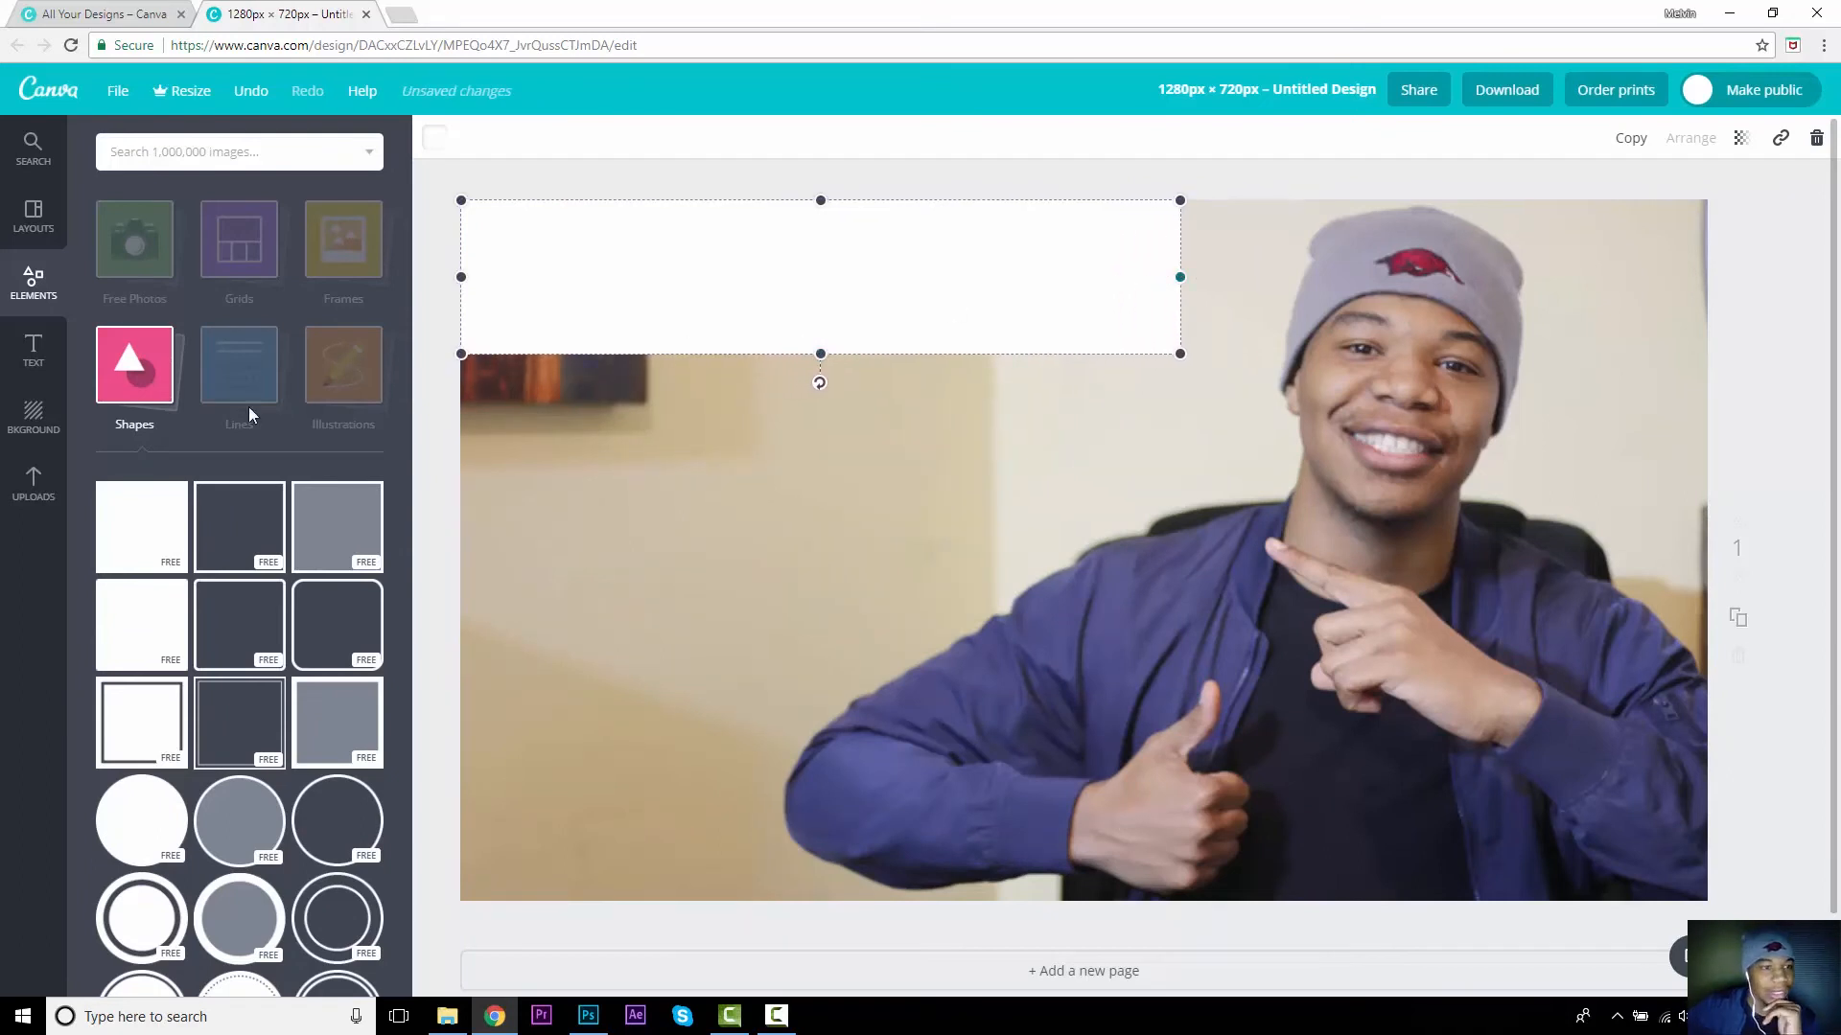
Step: Browse the text templates and insert the "It's a Bowling Birthday Party" design
{"action": "left_click", "coordinate": [33, 351]}
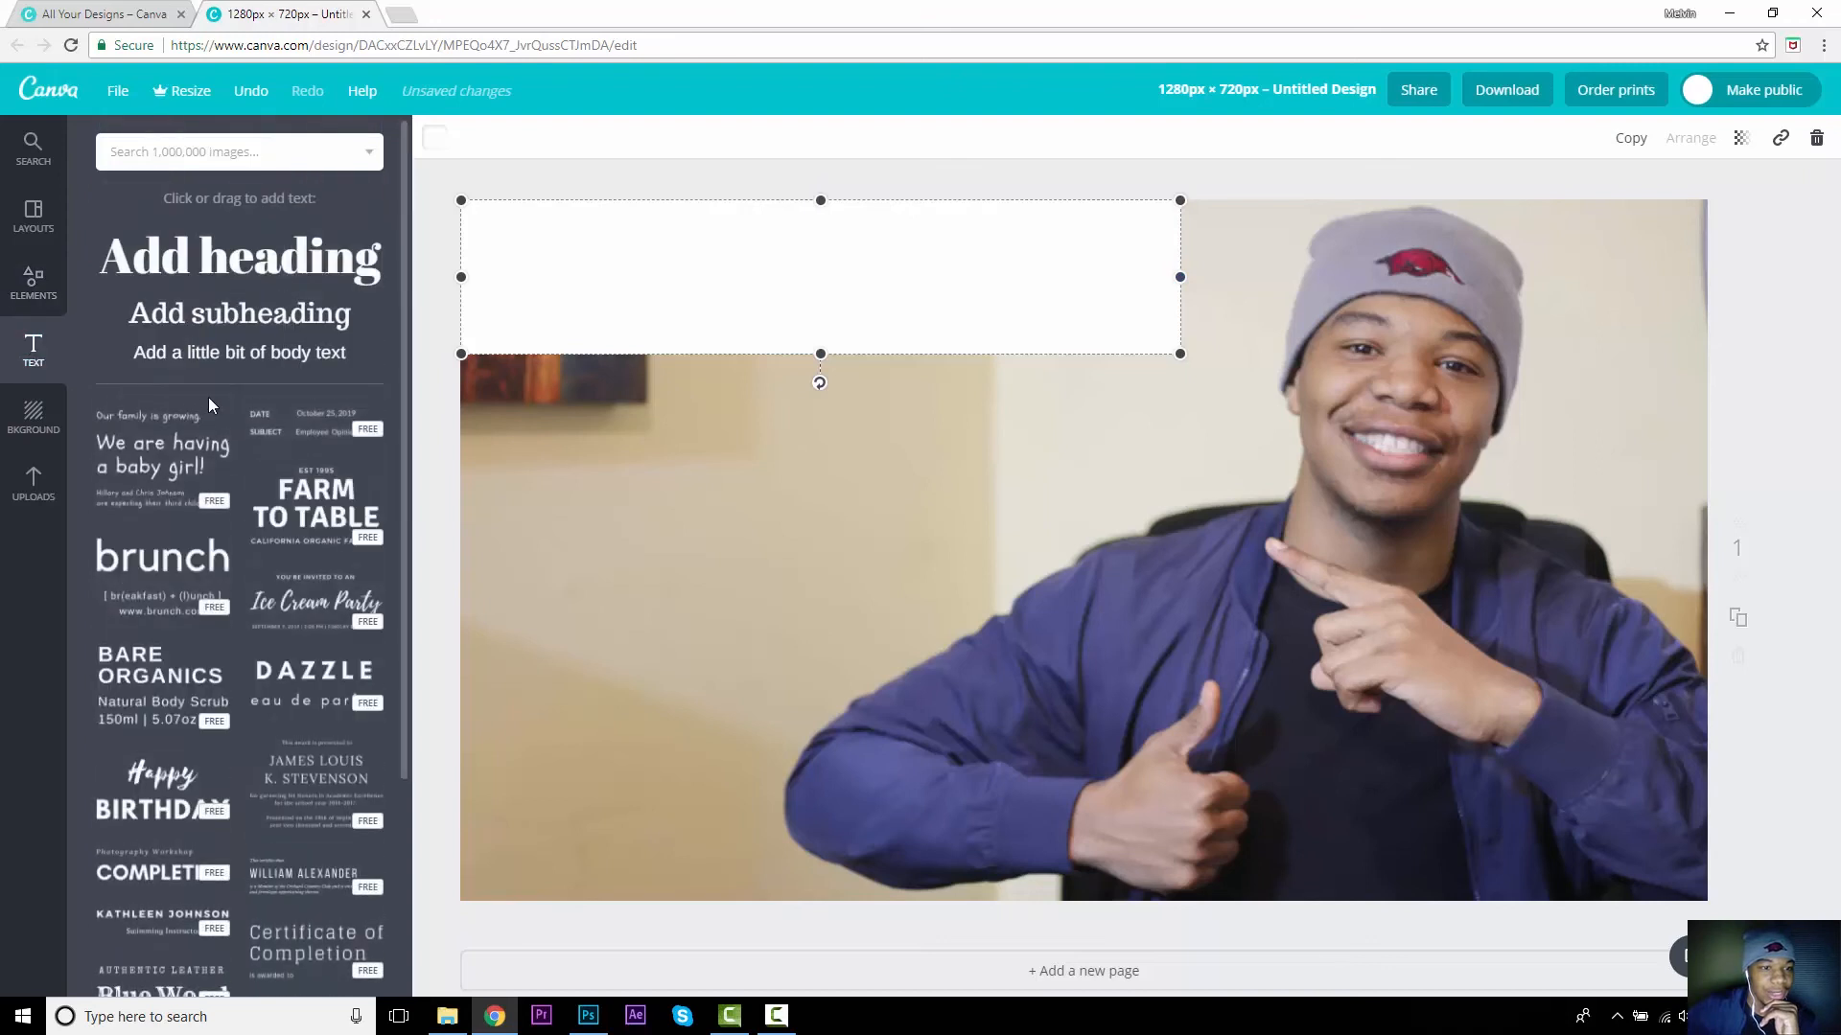
{"action": "scroll", "coordinate": [324, 482], "scroll_direction": "down", "scroll_amount": 6}
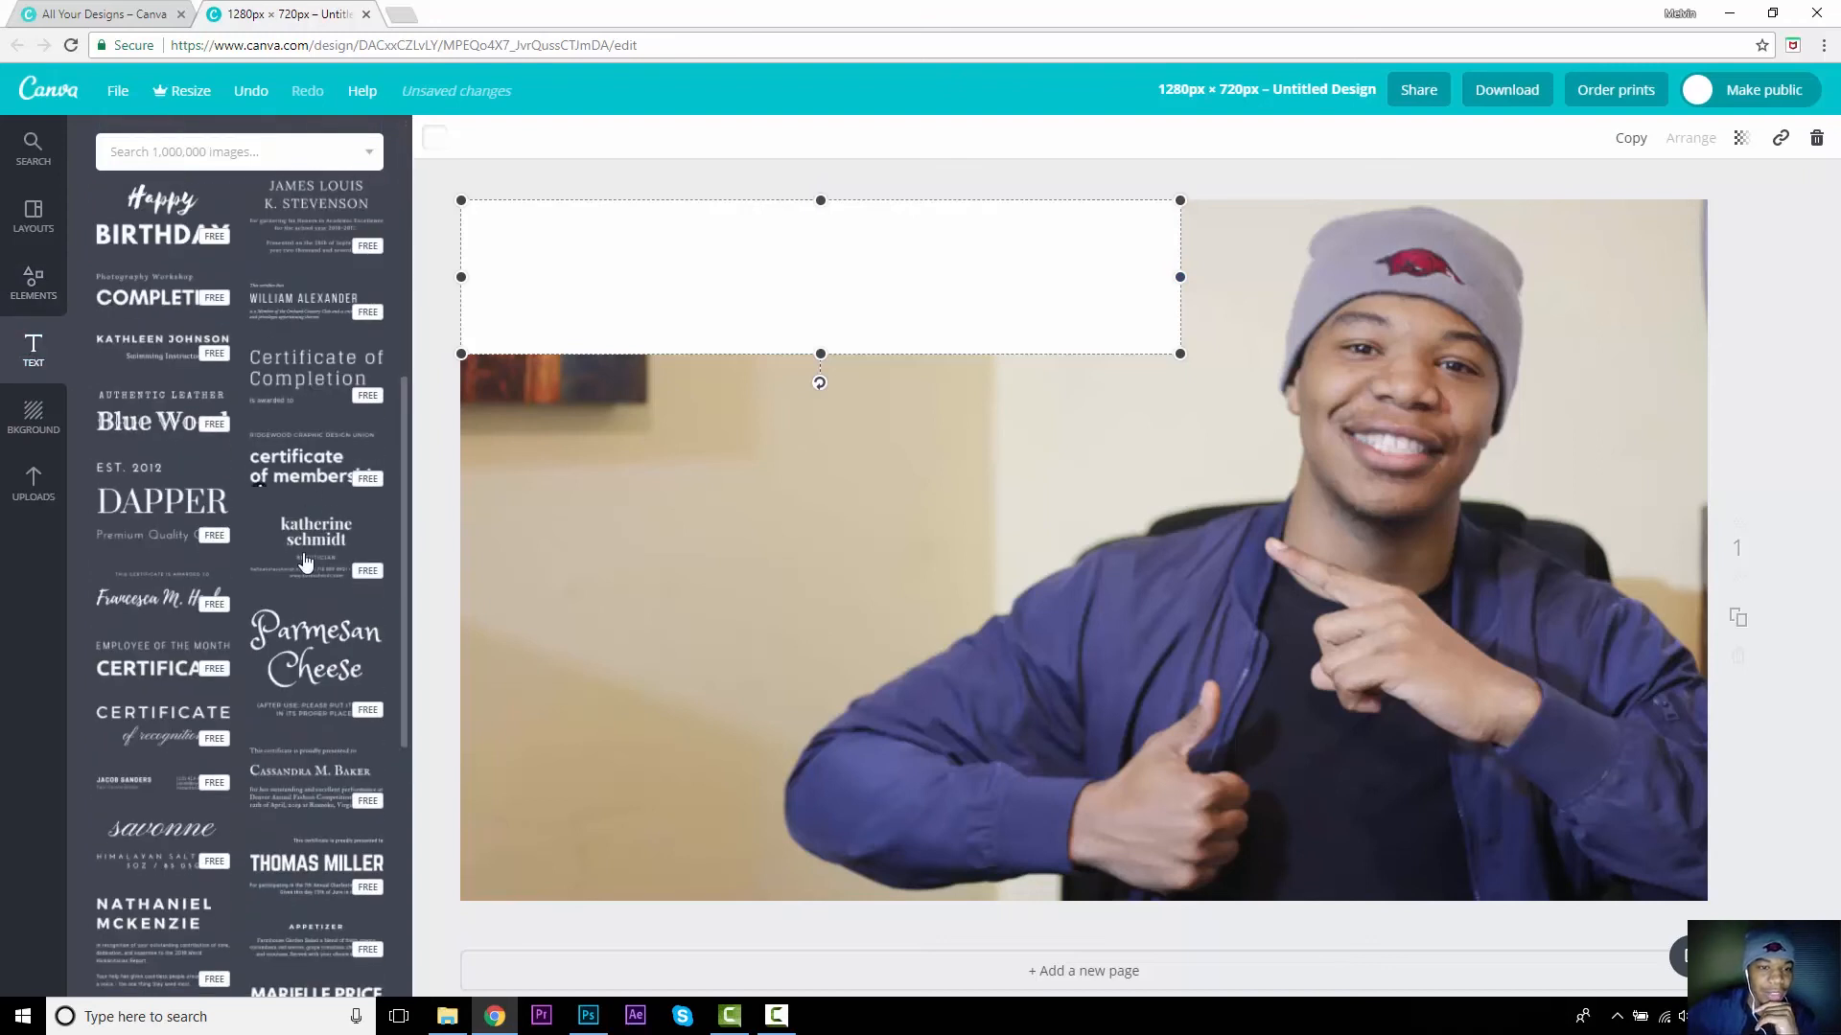
{"action": "scroll", "coordinate": [305, 561], "scroll_direction": "down", "scroll_amount": 6}
{"action": "scroll", "coordinate": [317, 570], "scroll_direction": "down", "scroll_amount": 6}
{"action": "scroll", "coordinate": [317, 570], "scroll_direction": "down", "scroll_amount": 5}
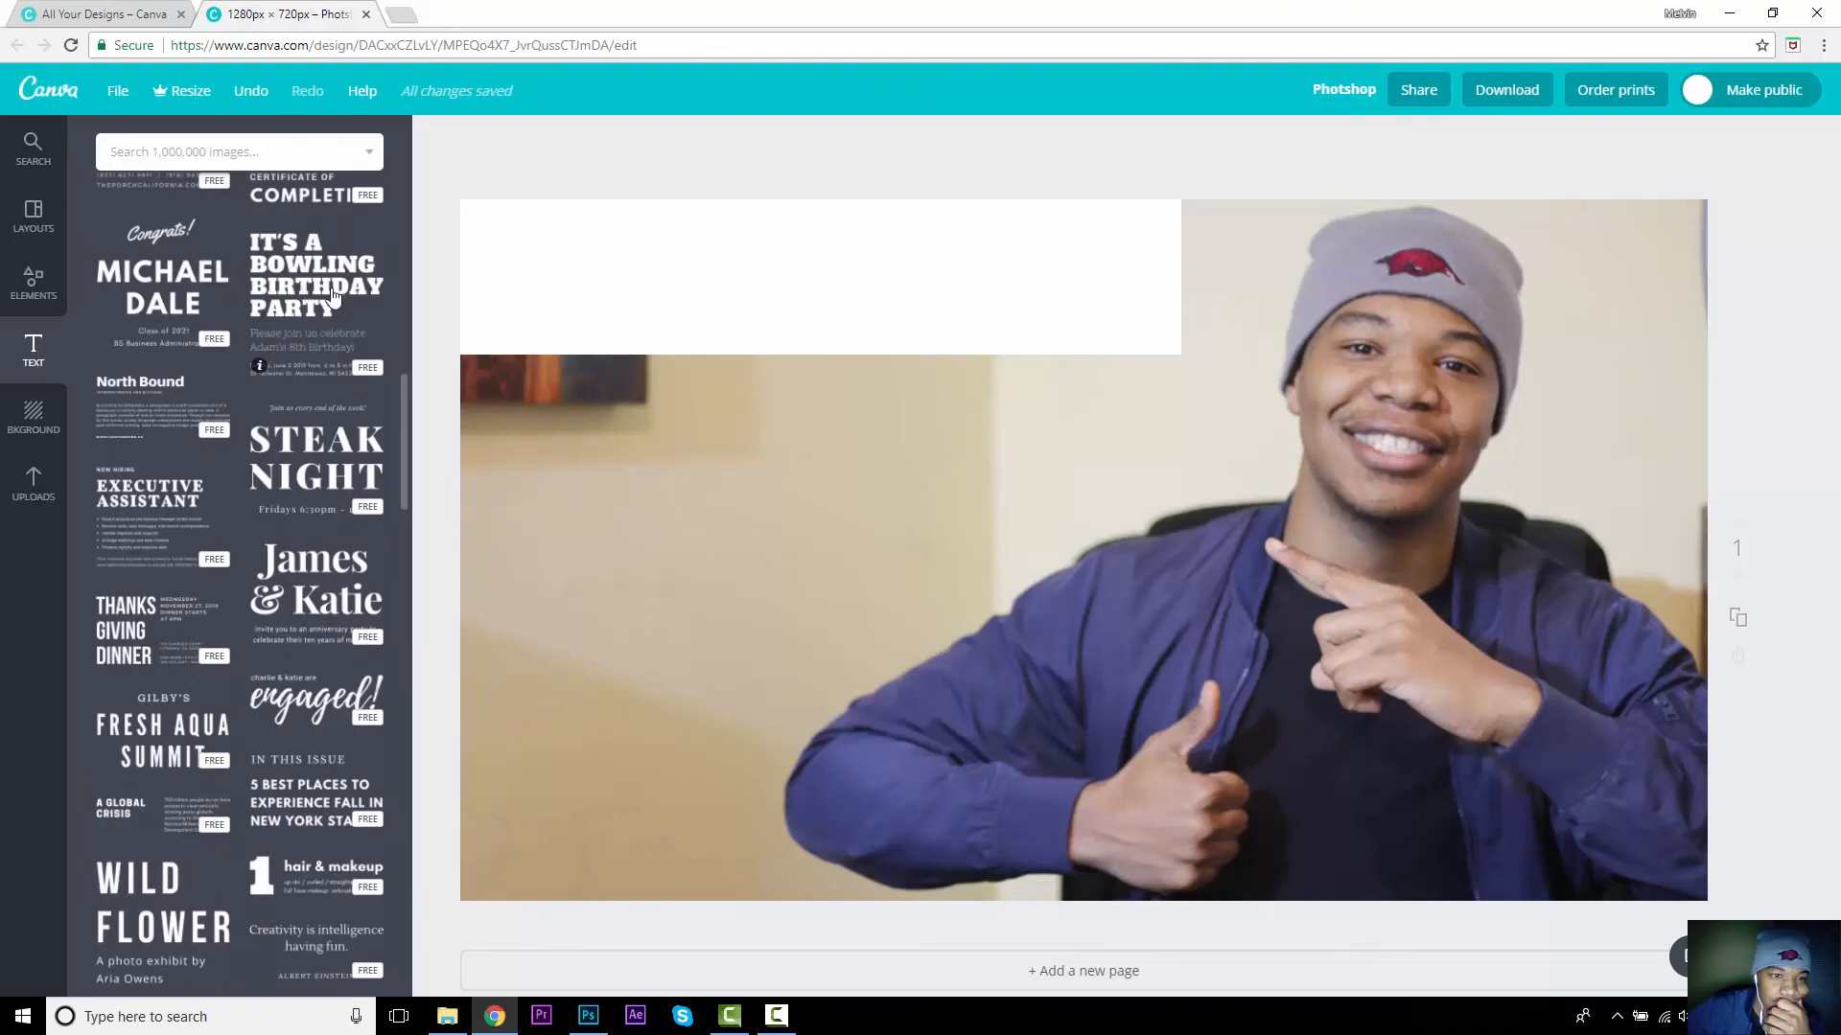
{"action": "left_click", "coordinate": [333, 298]}
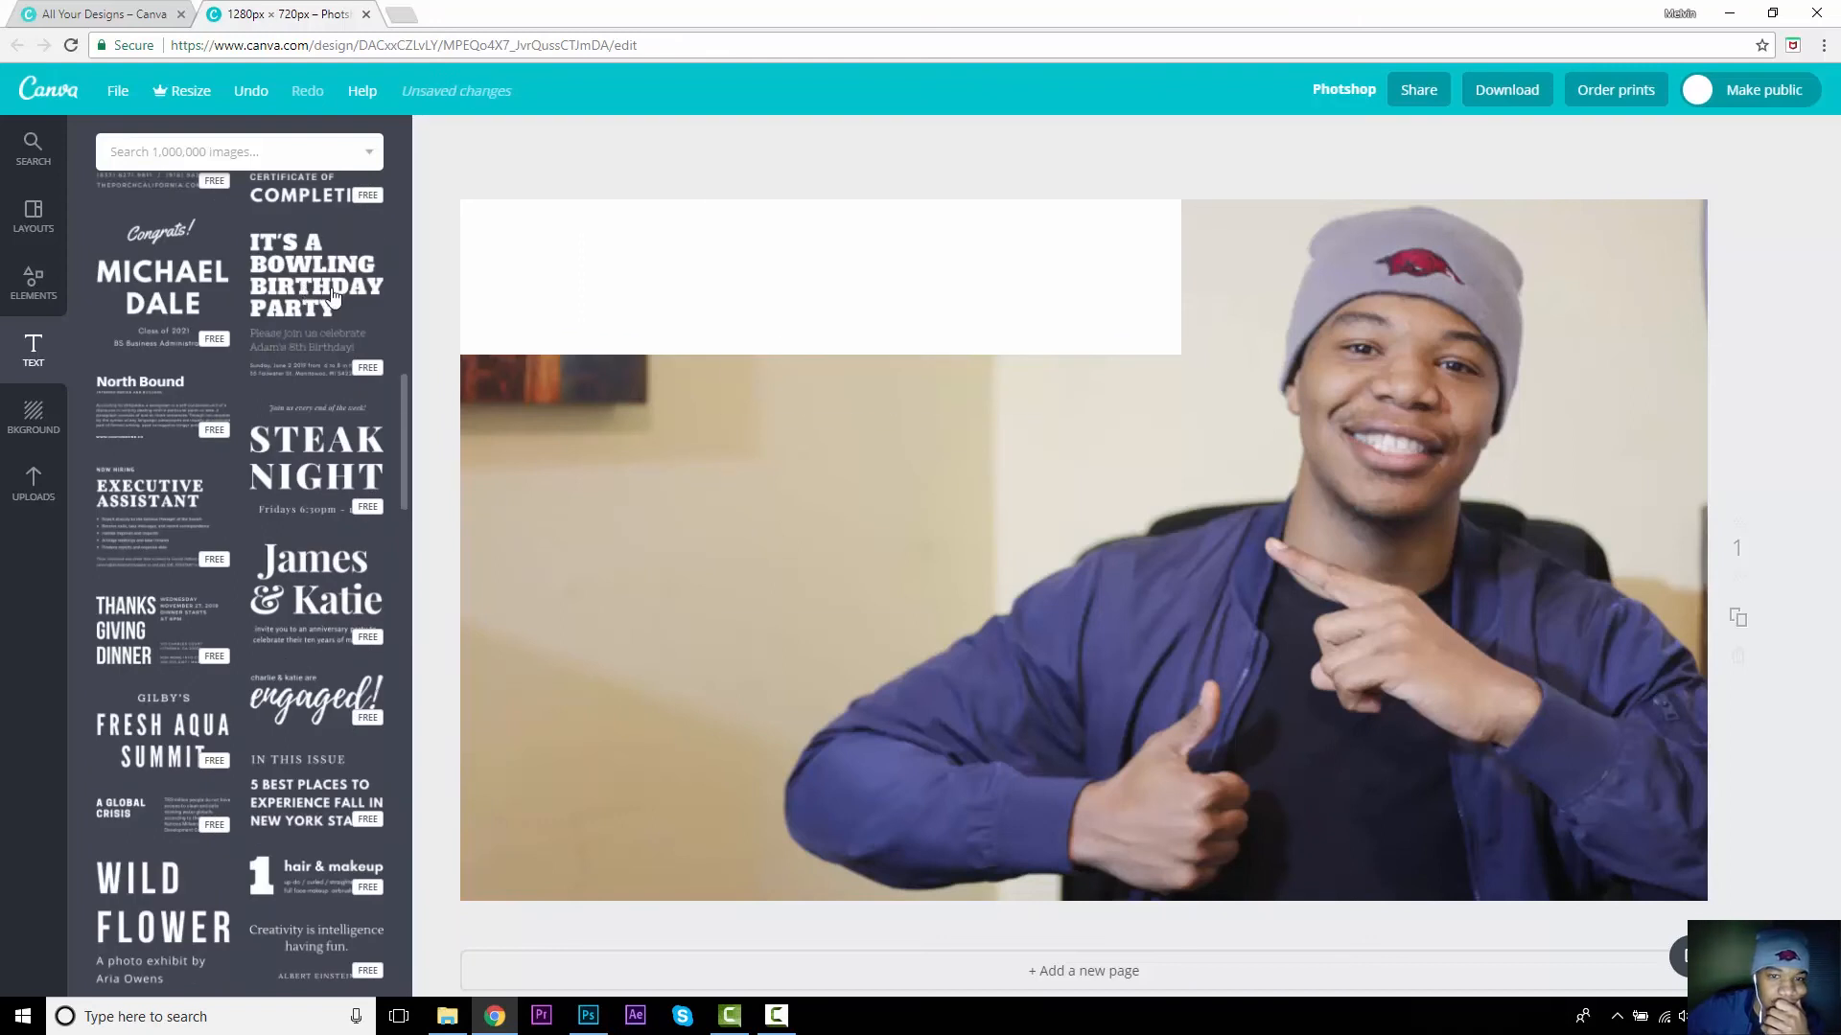
Step: Replace the inserted template's heading text with "PHOTOSHOP CC"
{"action": "type", "text": "PHOT"}
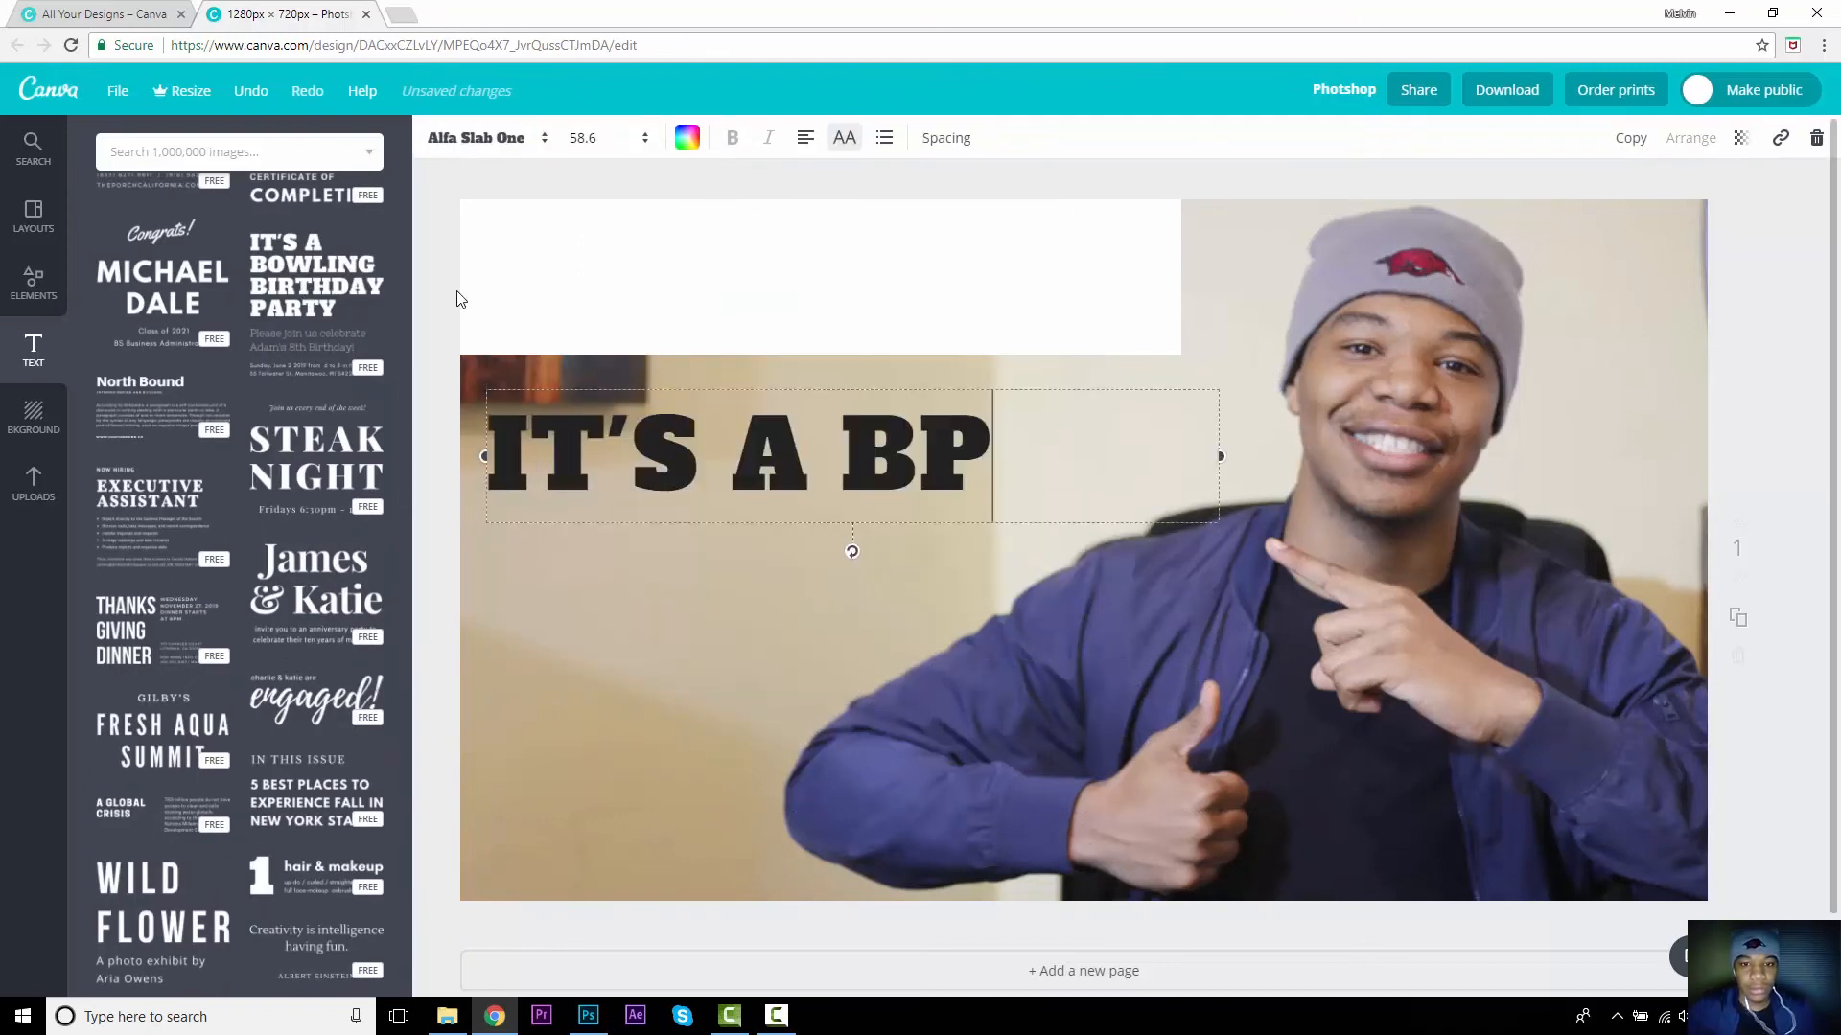
{"action": "key", "text": "BackSpace"}
{"action": "key", "text": "BackSpace"}
{"action": "key", "text": "BackSpace"}
{"action": "key", "text": "BackSpace"}
{"action": "key", "text": "BackSpace"}
{"action": "key", "text": "BackSpace"}
{"action": "key", "text": "BackSpace"}
{"action": "key", "text": "BackSpace"}
{"action": "key", "text": "BackSpace"}
{"action": "key", "text": "BackSpace"}
{"action": "key", "text": "BackSpace"}
{"action": "key", "text": "BackSpace"}
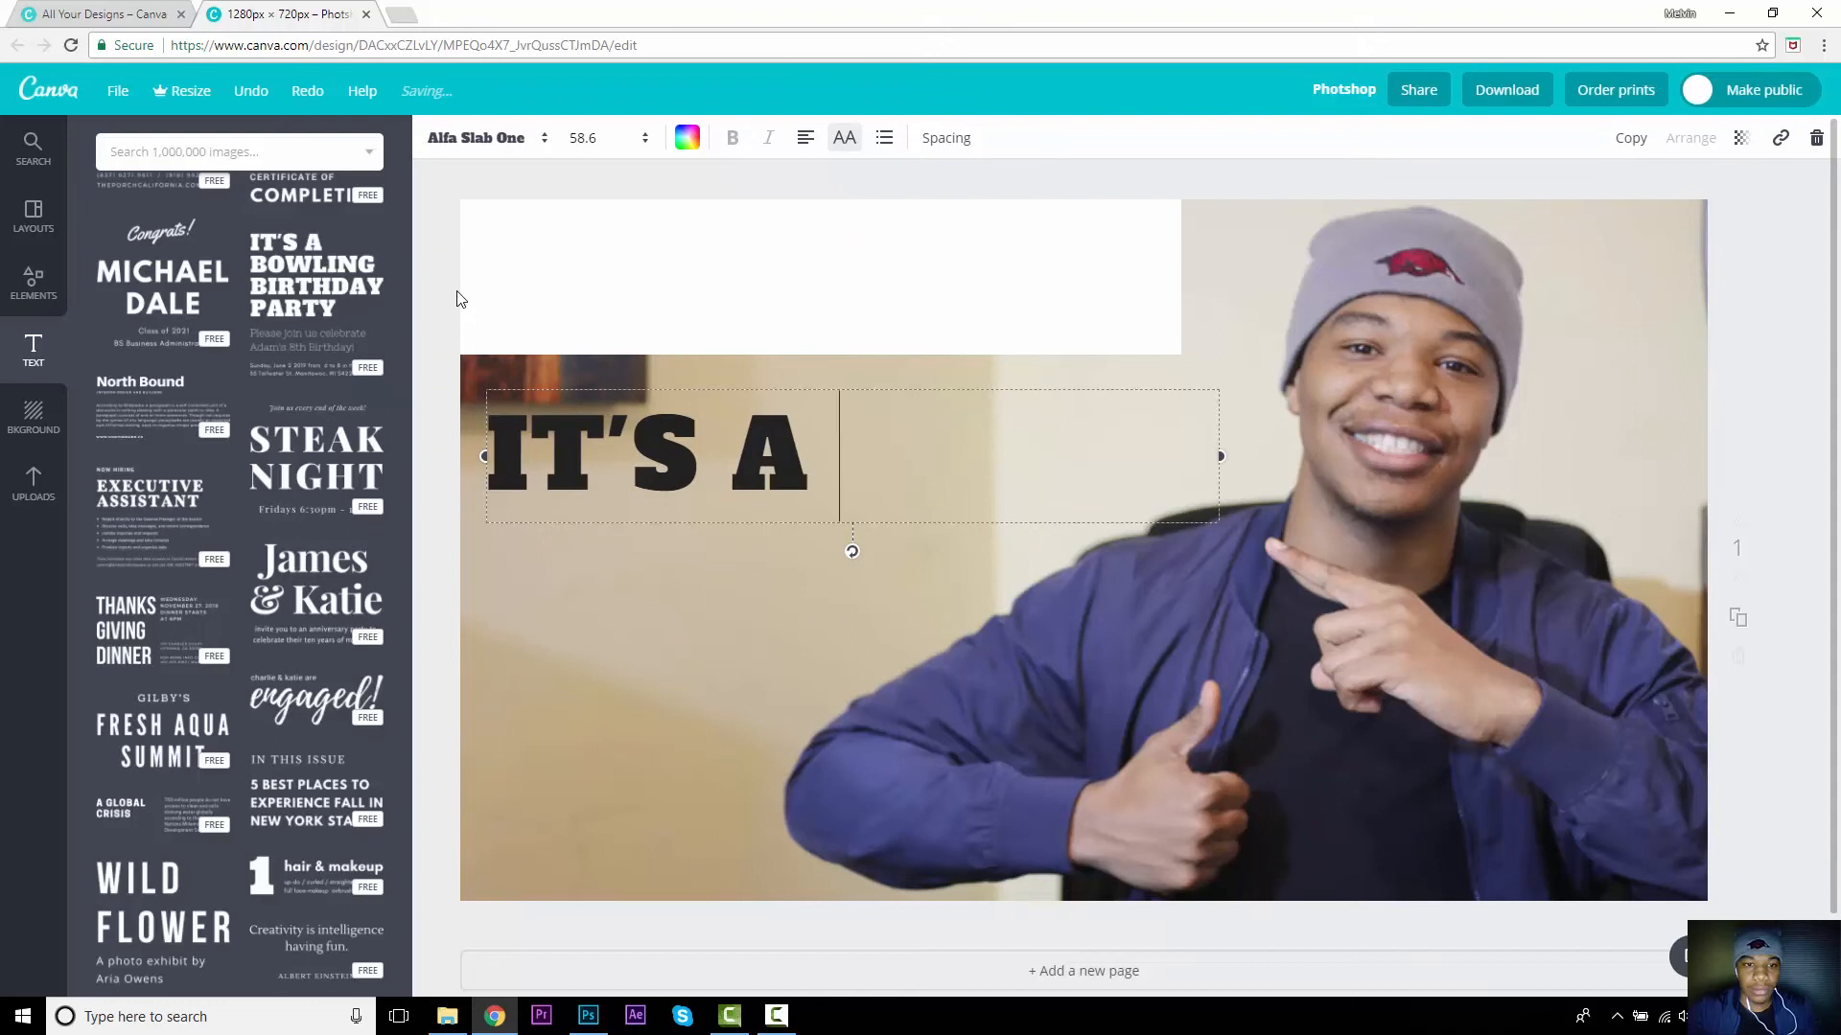
{"action": "type", "text": "PHOTO"}
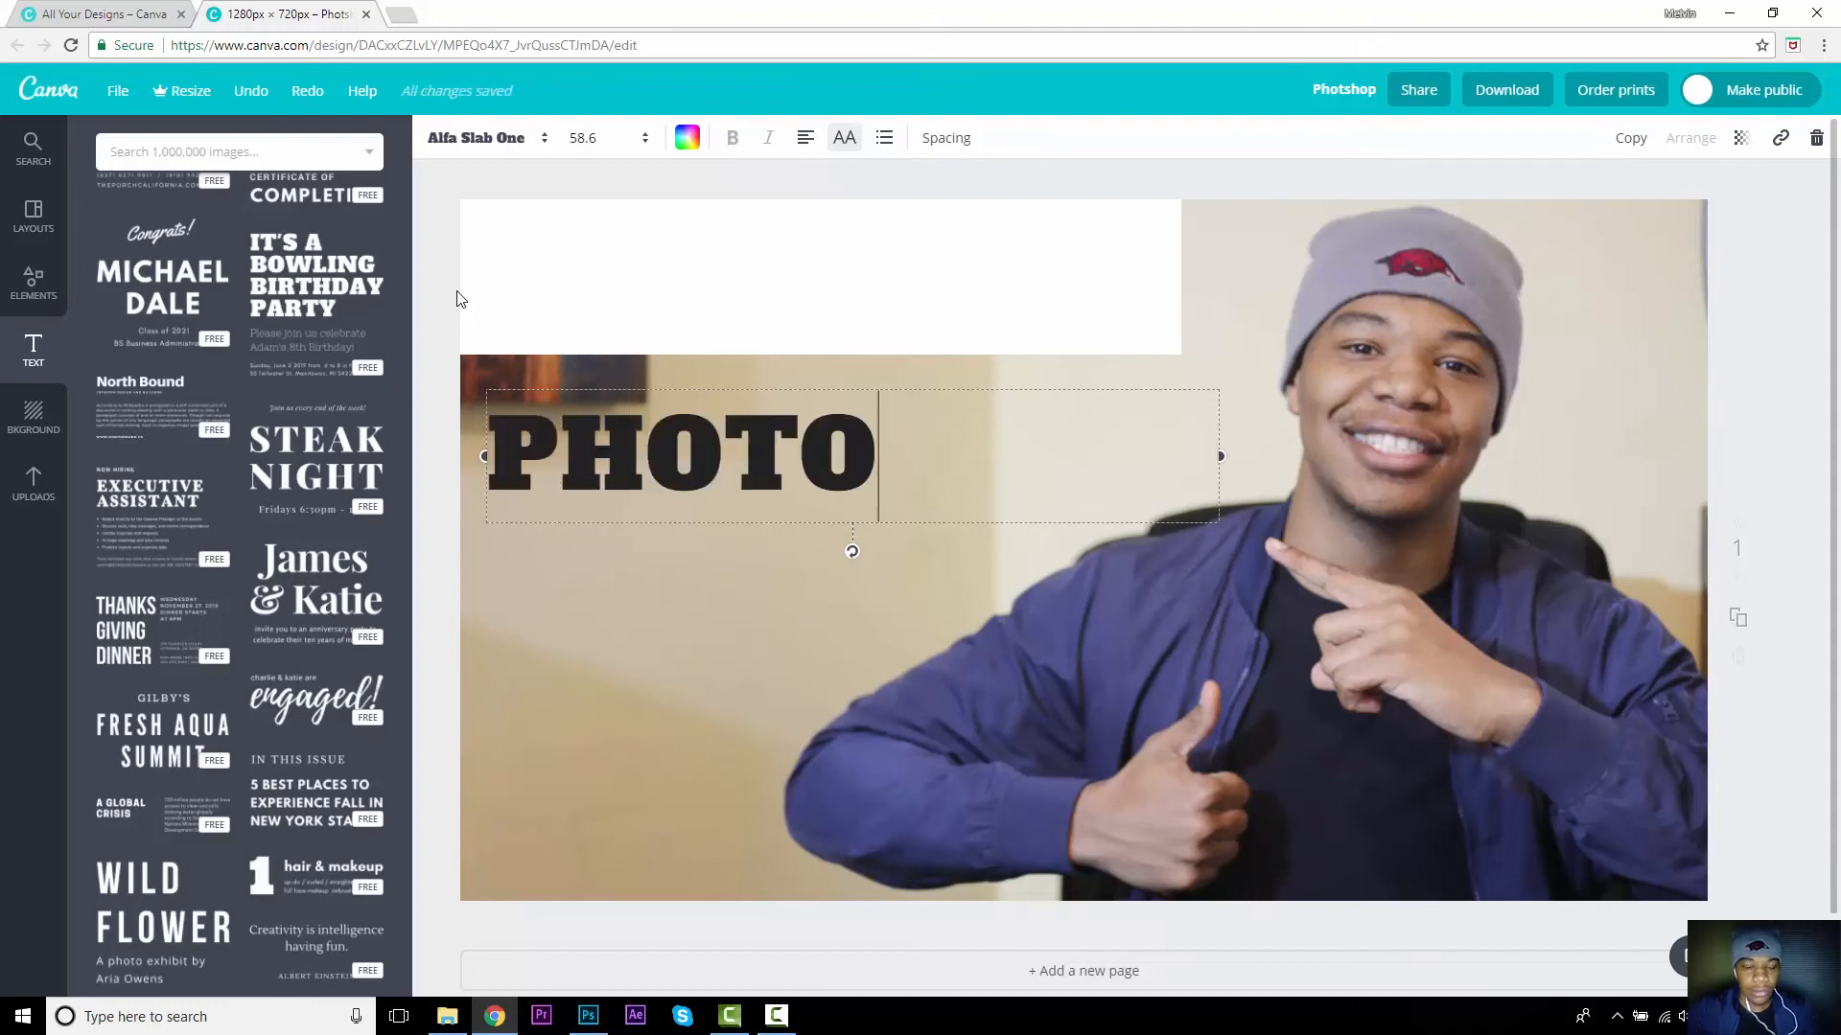
{"action": "type", "text": "SHOP"}
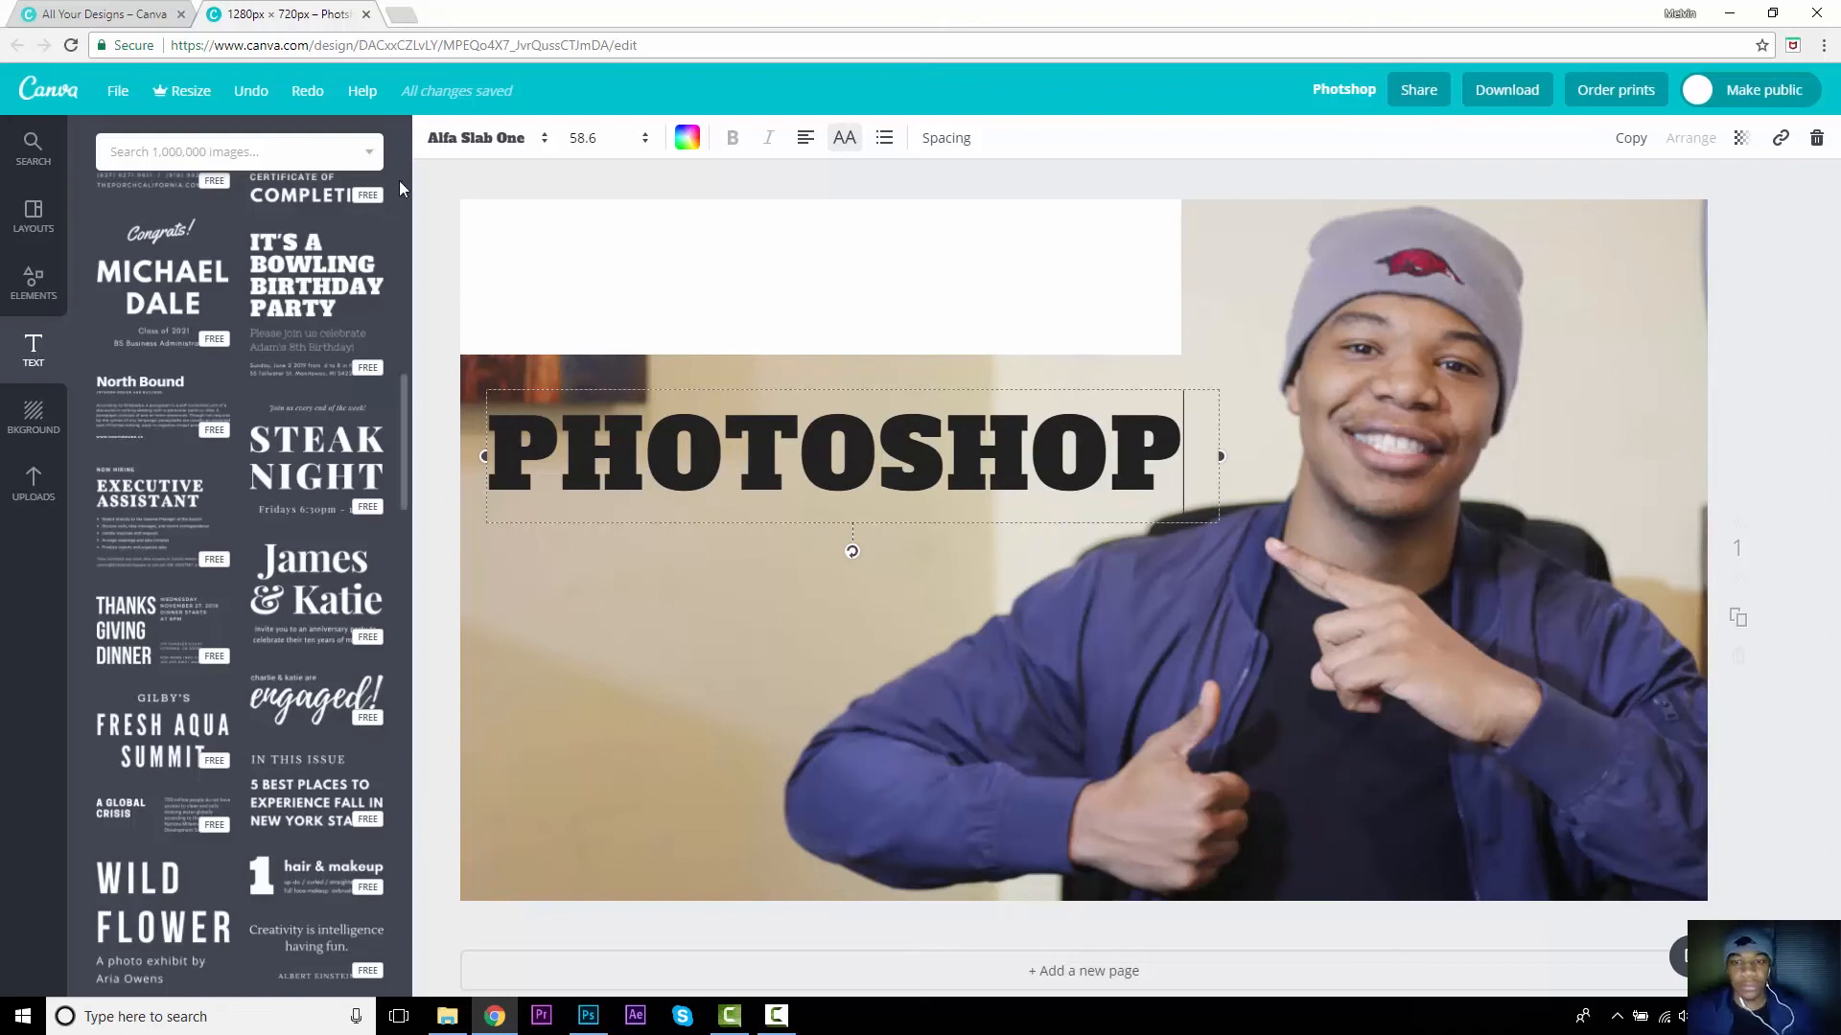
{"action": "type", "text": "CC"}
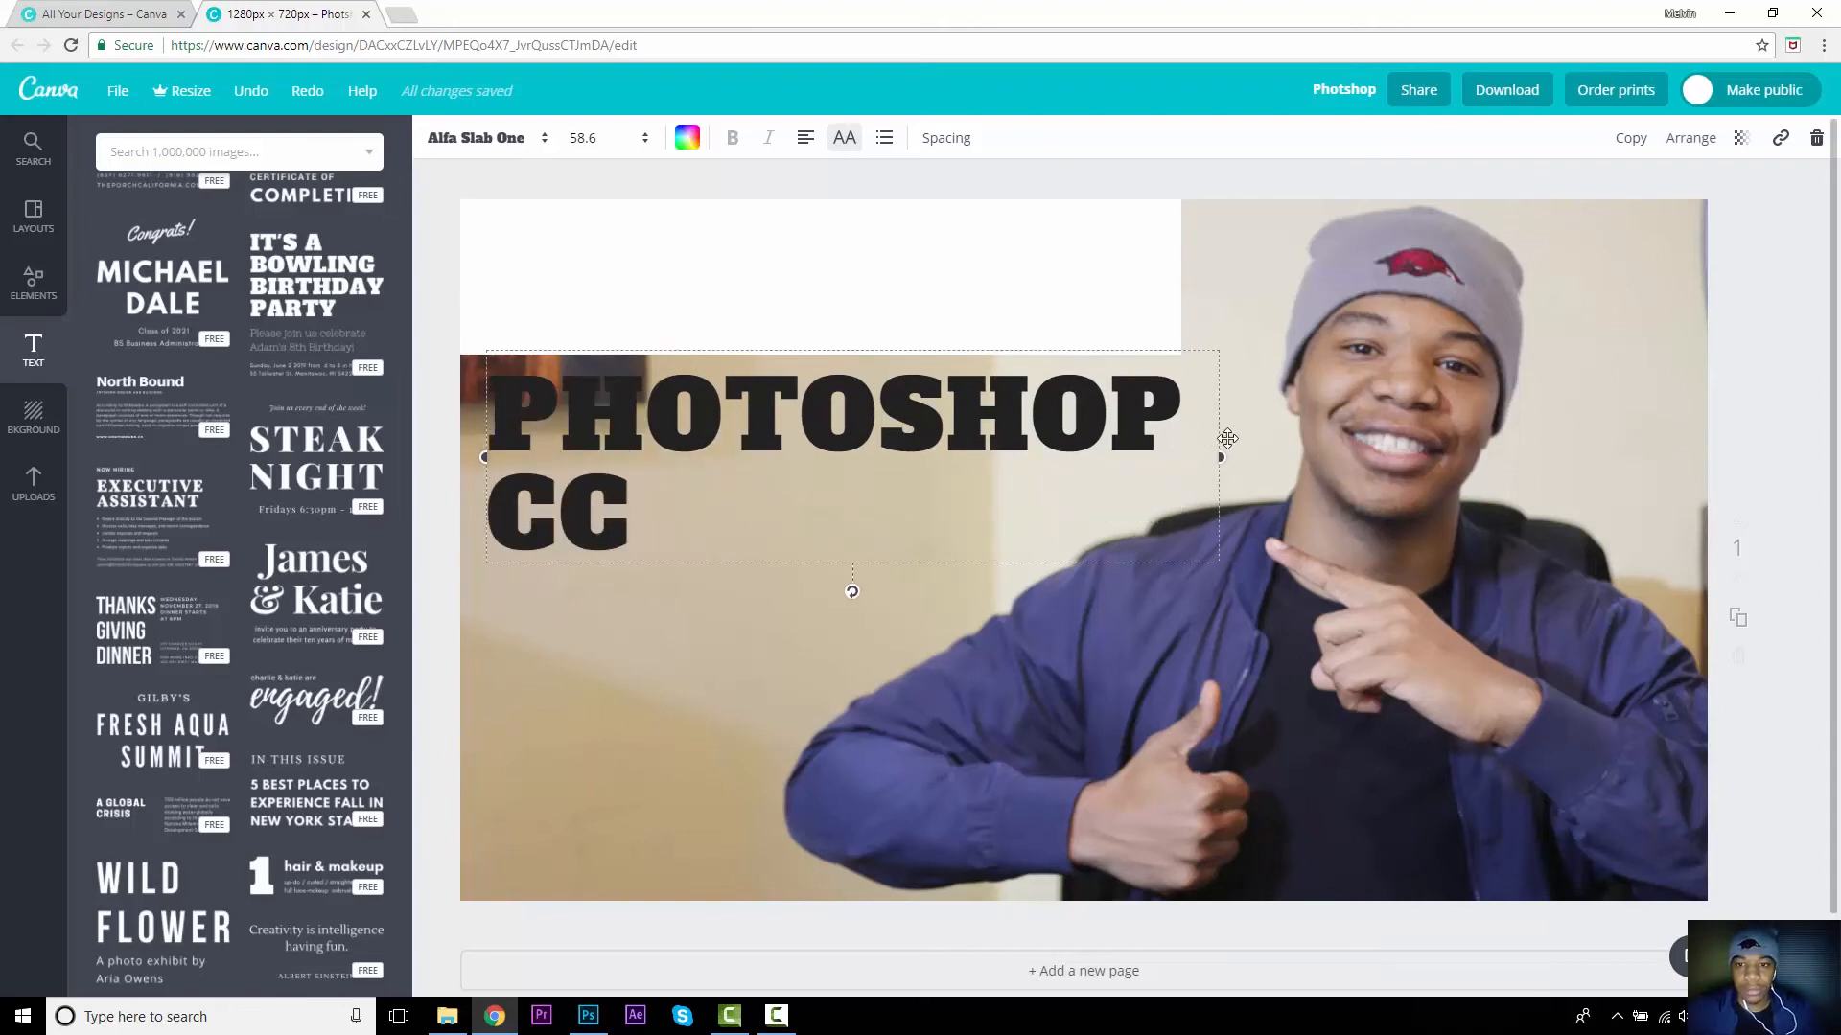
Step: Widen the text box to fit PHOTOSHOP CC on one line over the white banner, and set its font size to 42
{"action": "left_click_drag", "start_coordinate": [1228, 451], "coordinate": [1383, 451]}
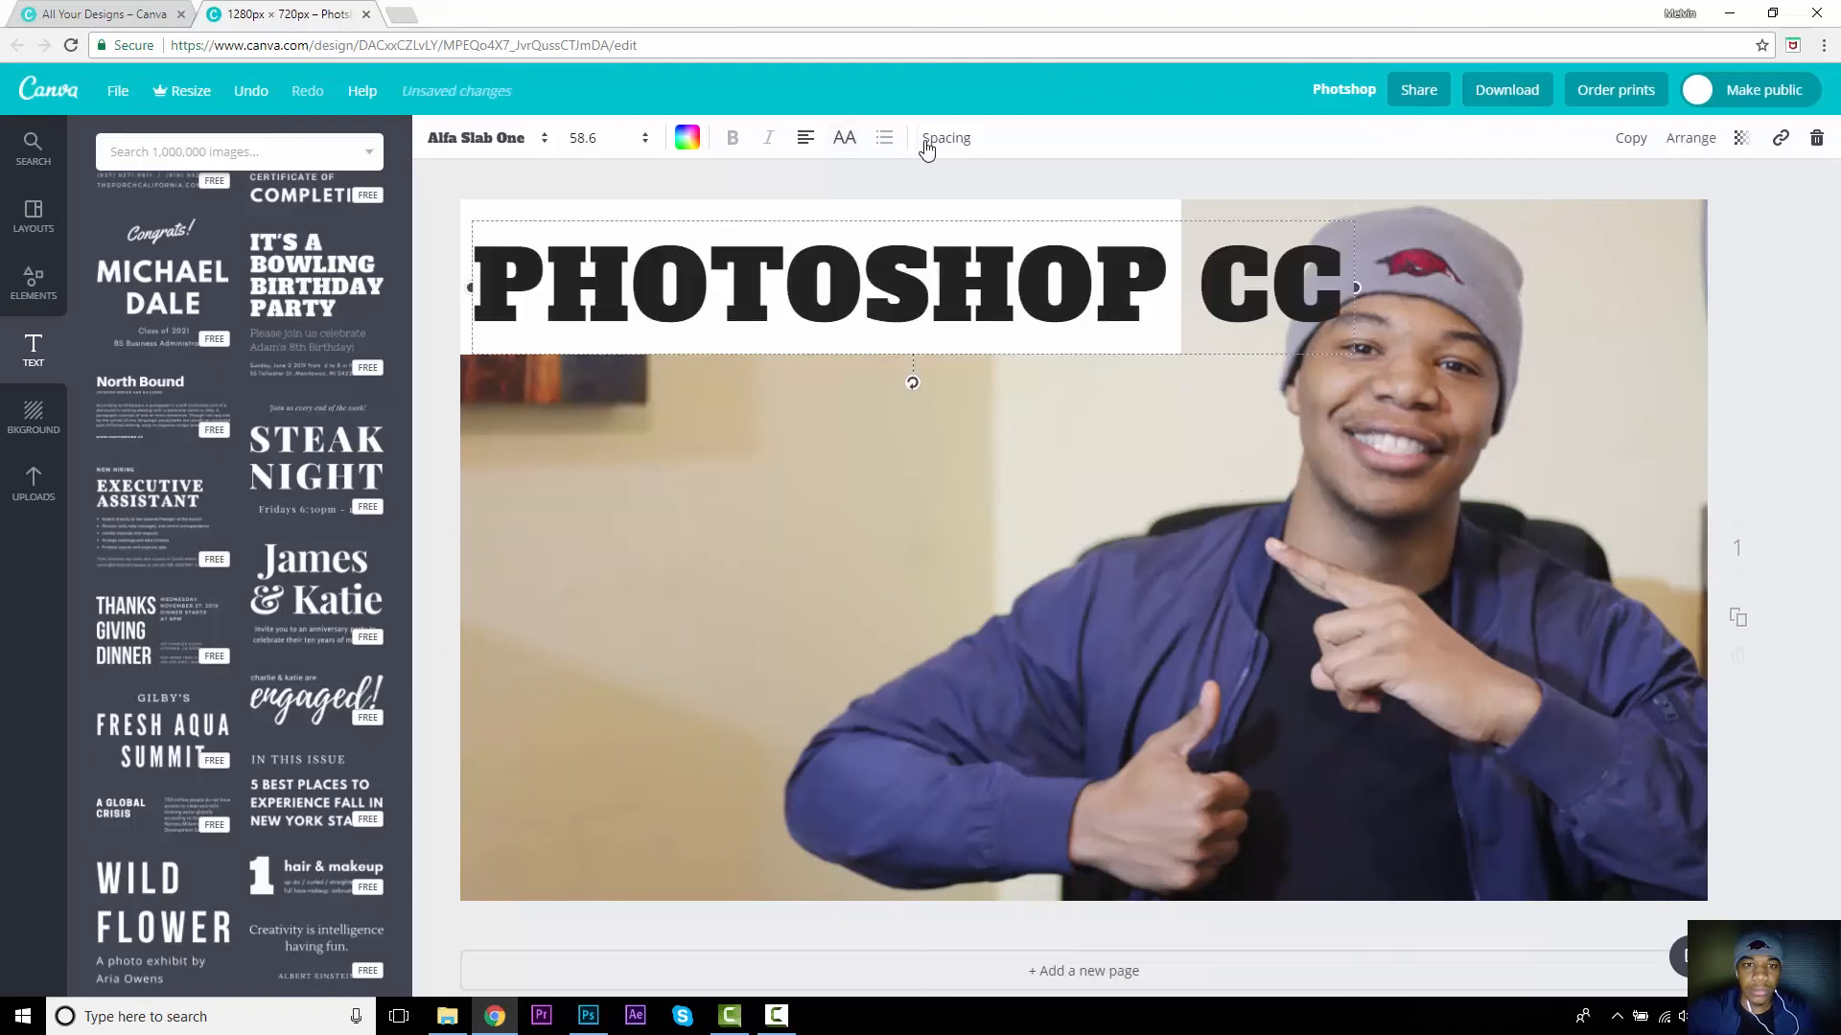
{"action": "left_click", "coordinate": [650, 146]}
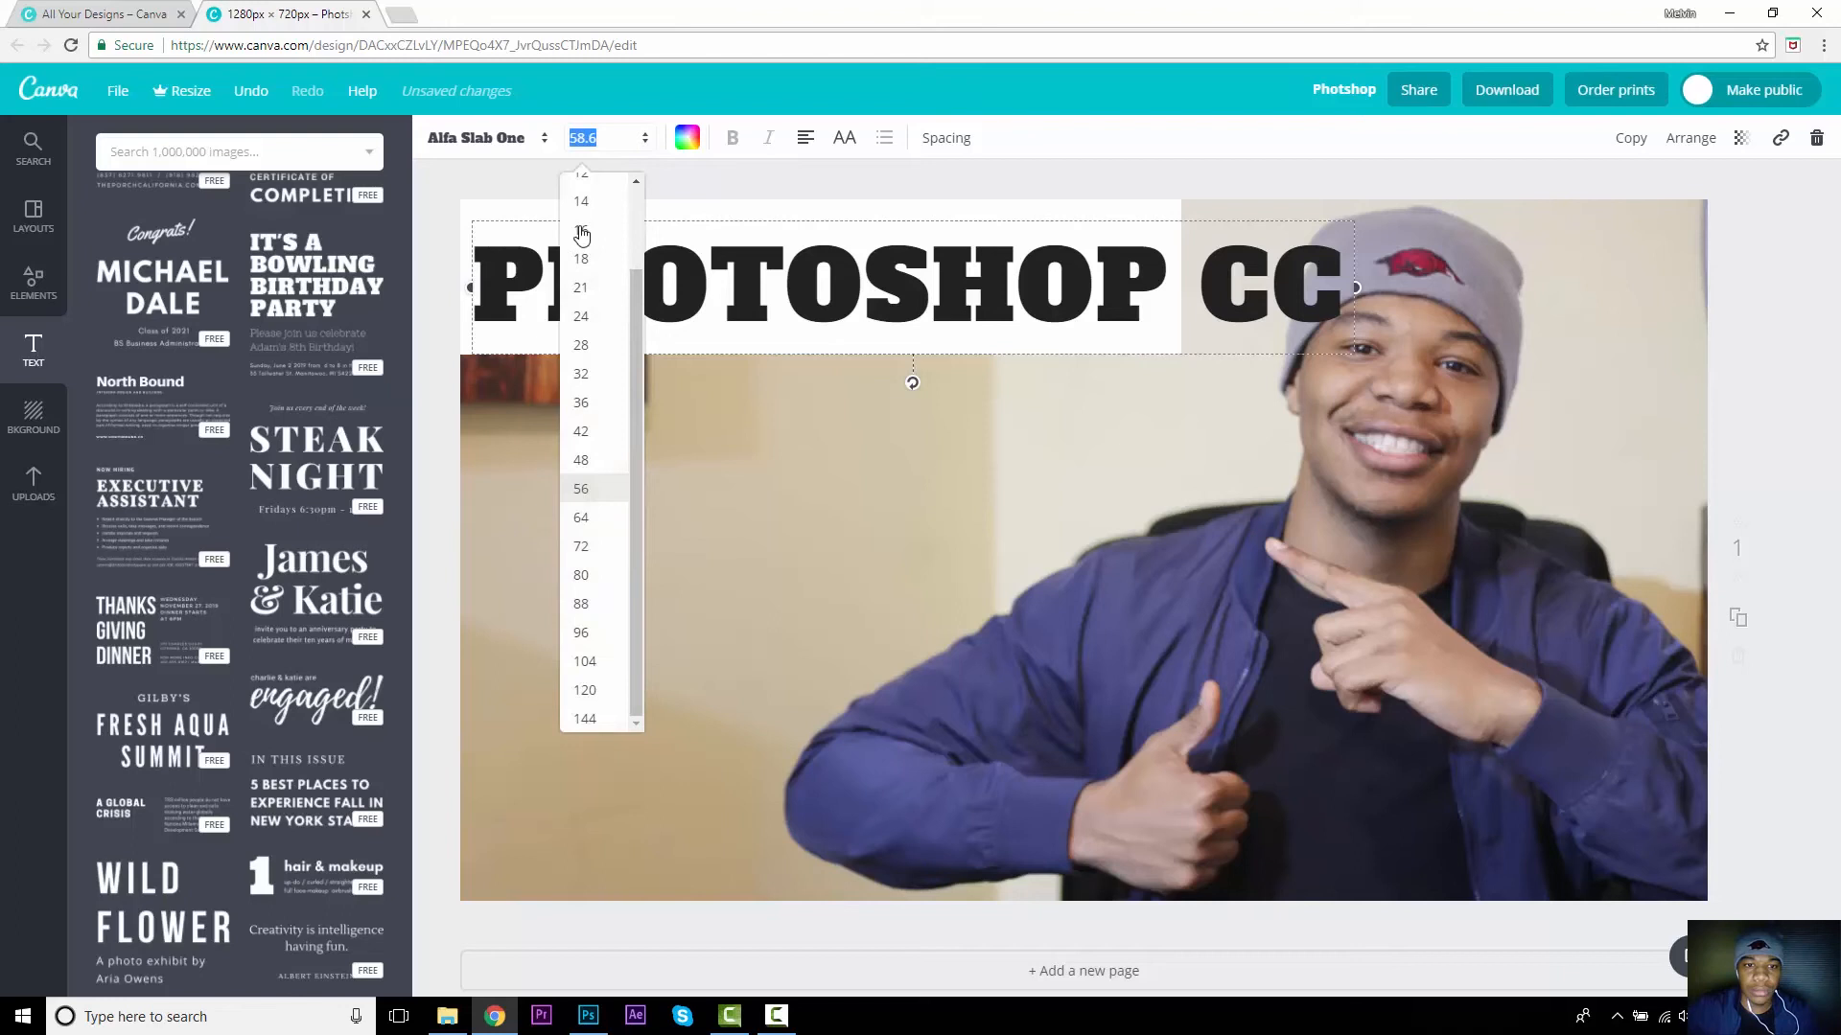
{"action": "left_click", "coordinate": [586, 470]}
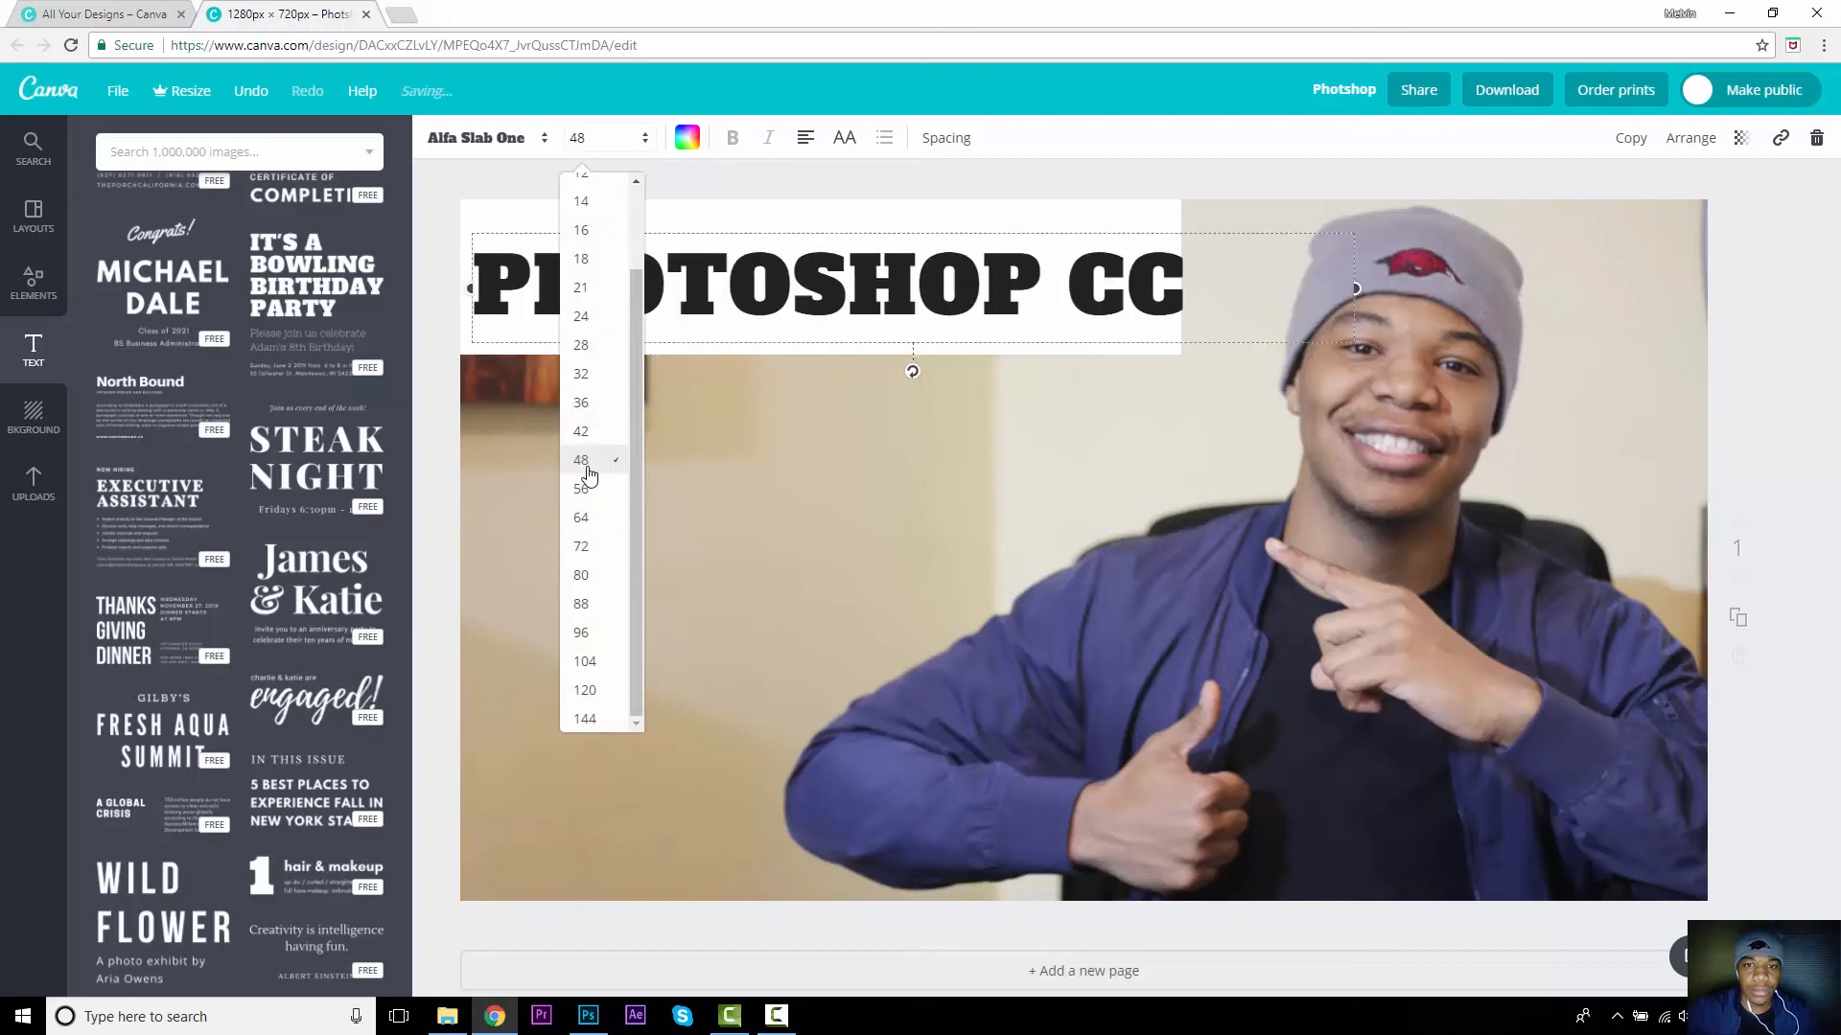
{"action": "left_click", "coordinate": [645, 141]}
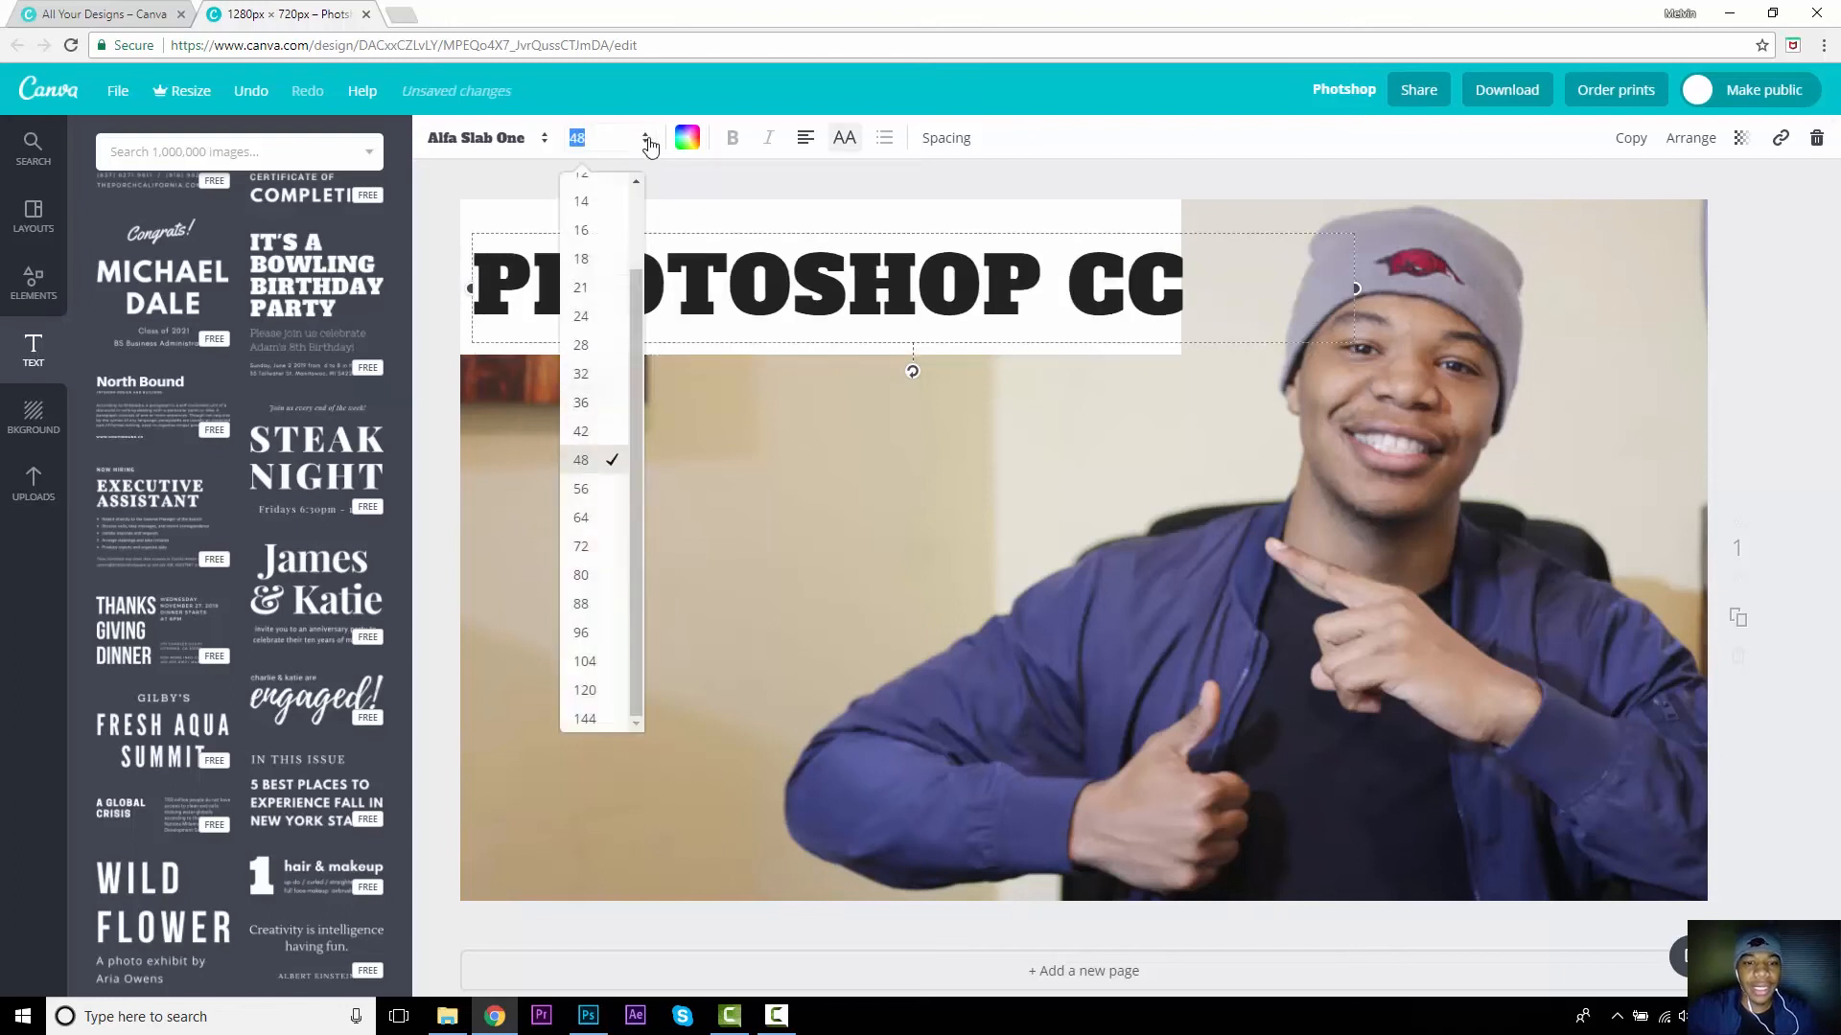
{"action": "left_click", "coordinate": [601, 432]}
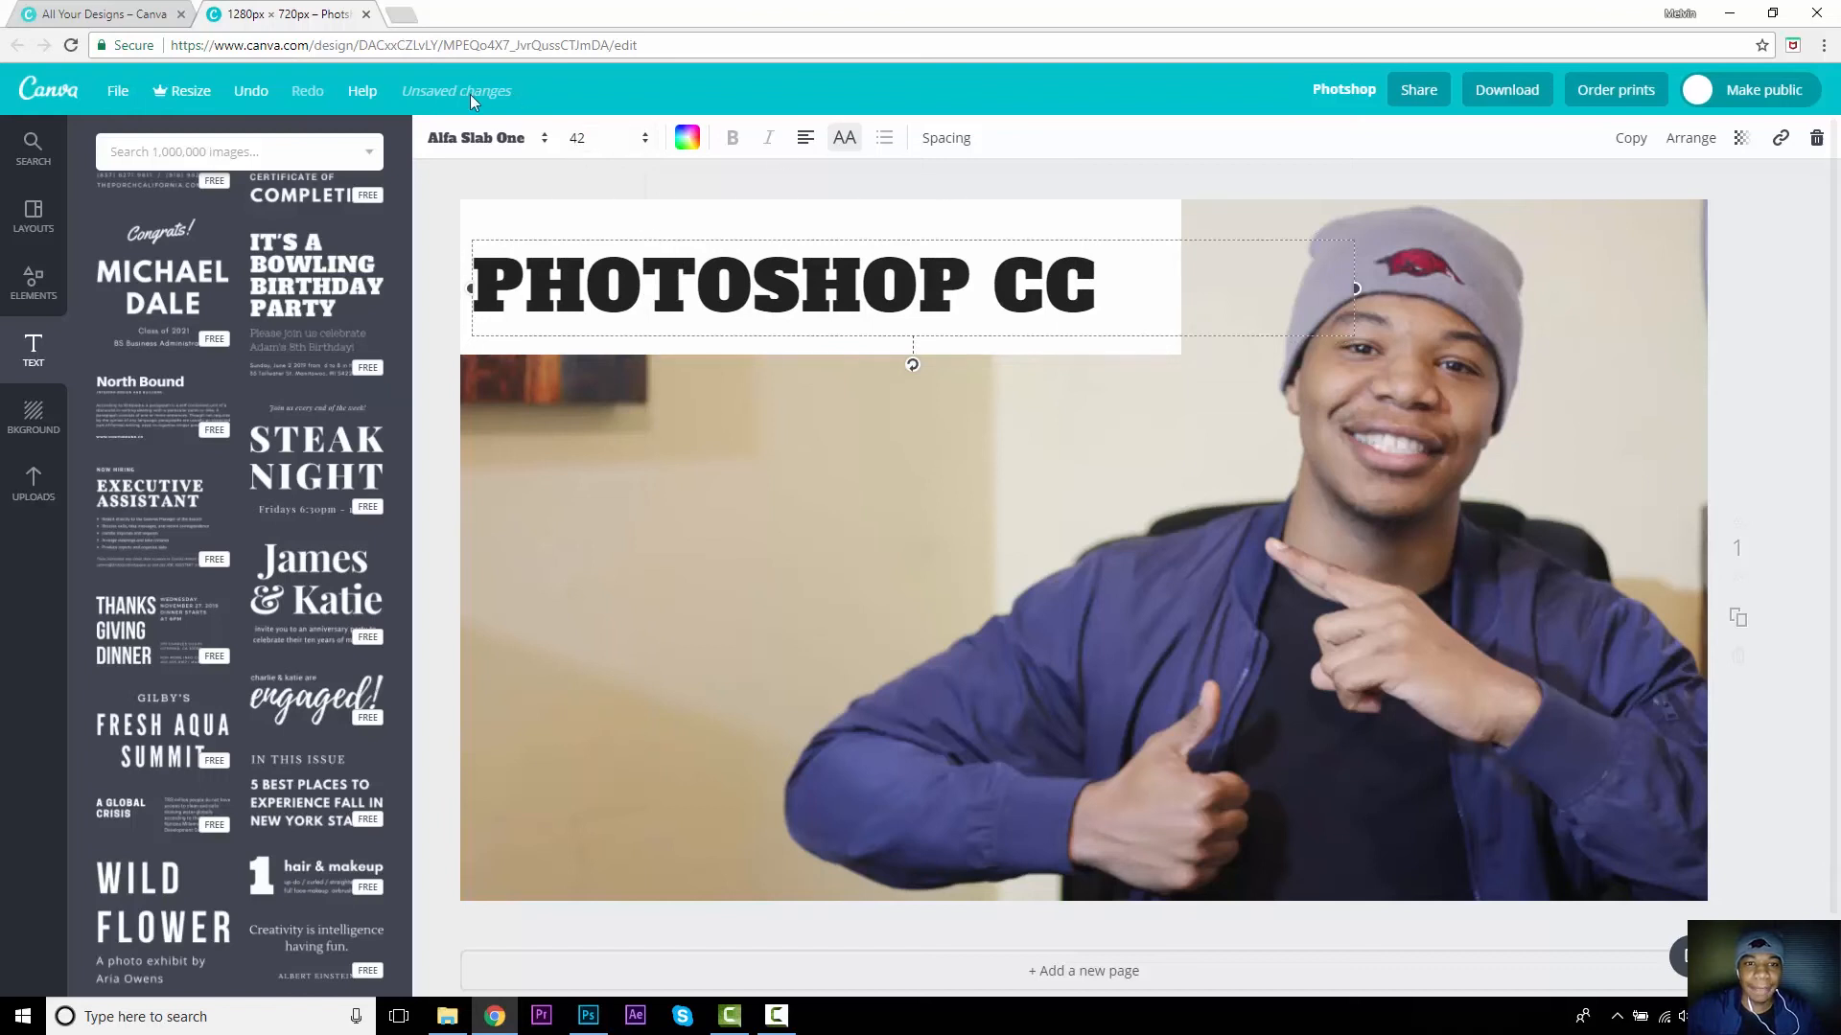
Step: Color the whole PHOTOSHOP CC text blue with the palette color #5271ff
{"action": "left_click", "coordinate": [1051, 469]}
{"action": "double_click", "coordinate": [984, 301]}
{"action": "left_click_drag", "start_coordinate": [985, 301], "coordinate": [417, 289]}
{"action": "left_click", "coordinate": [687, 137]}
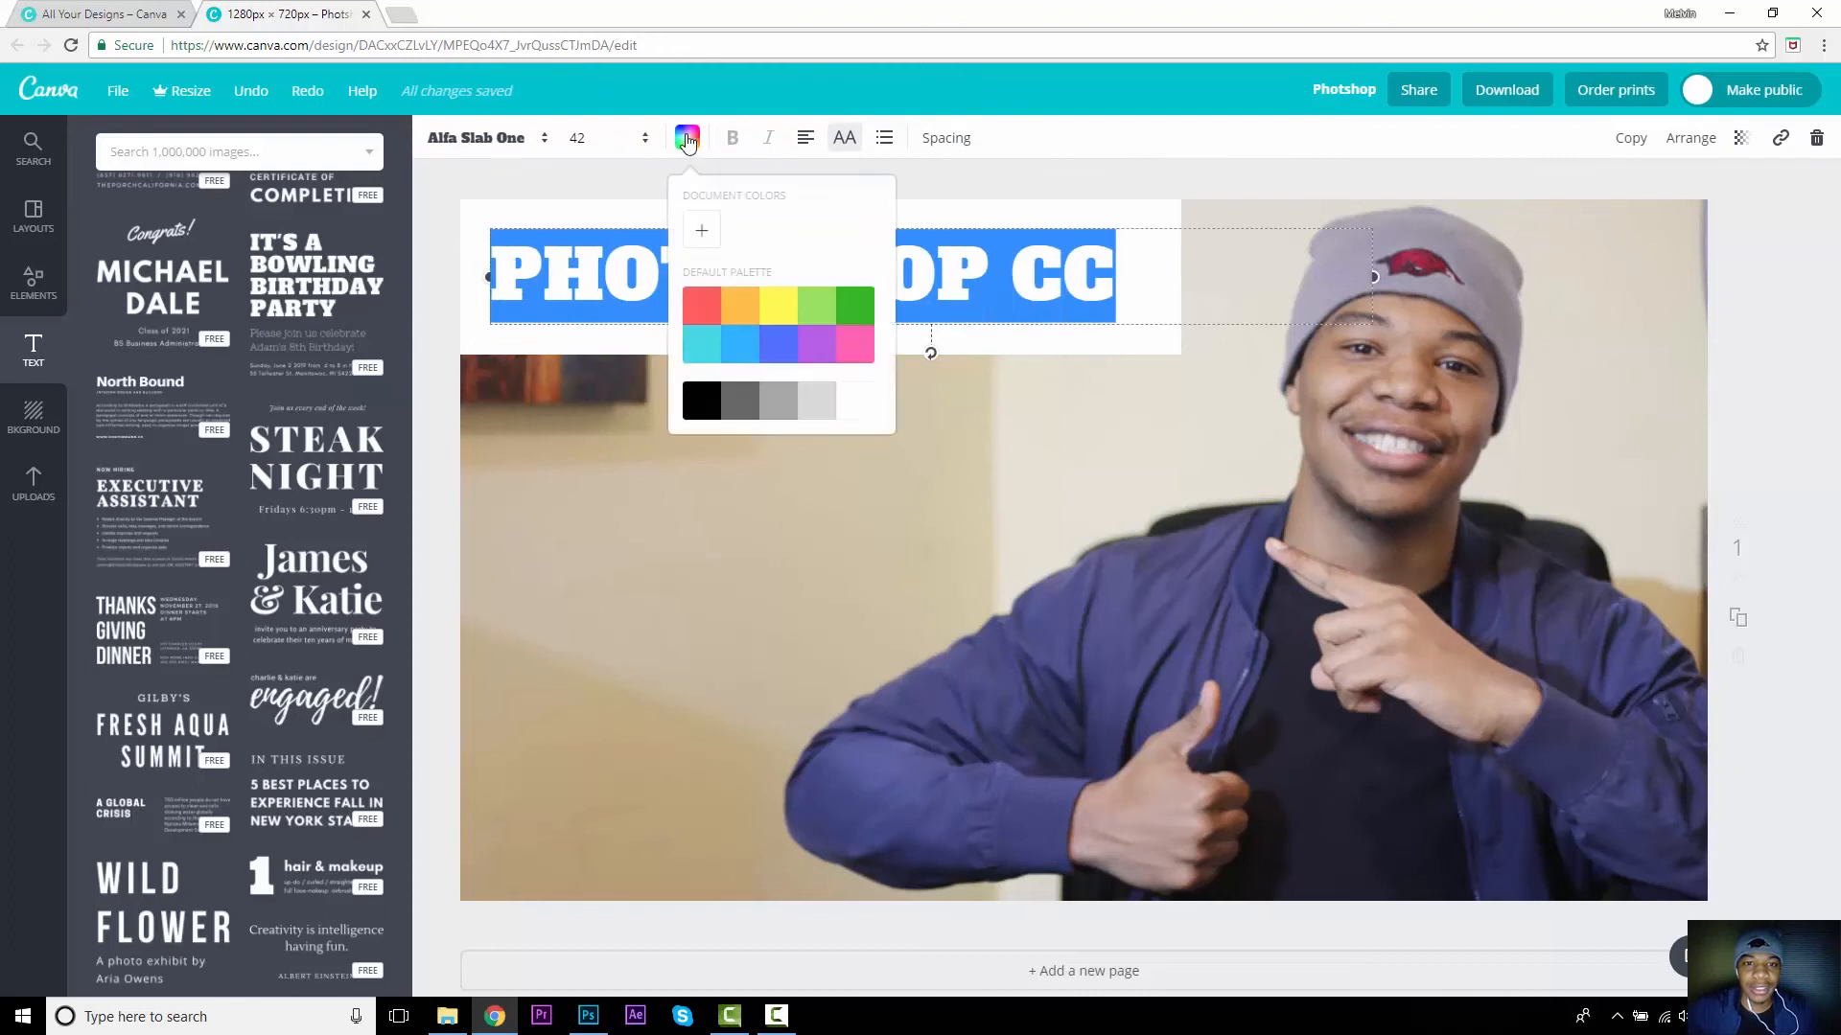
{"action": "left_click", "coordinate": [778, 346]}
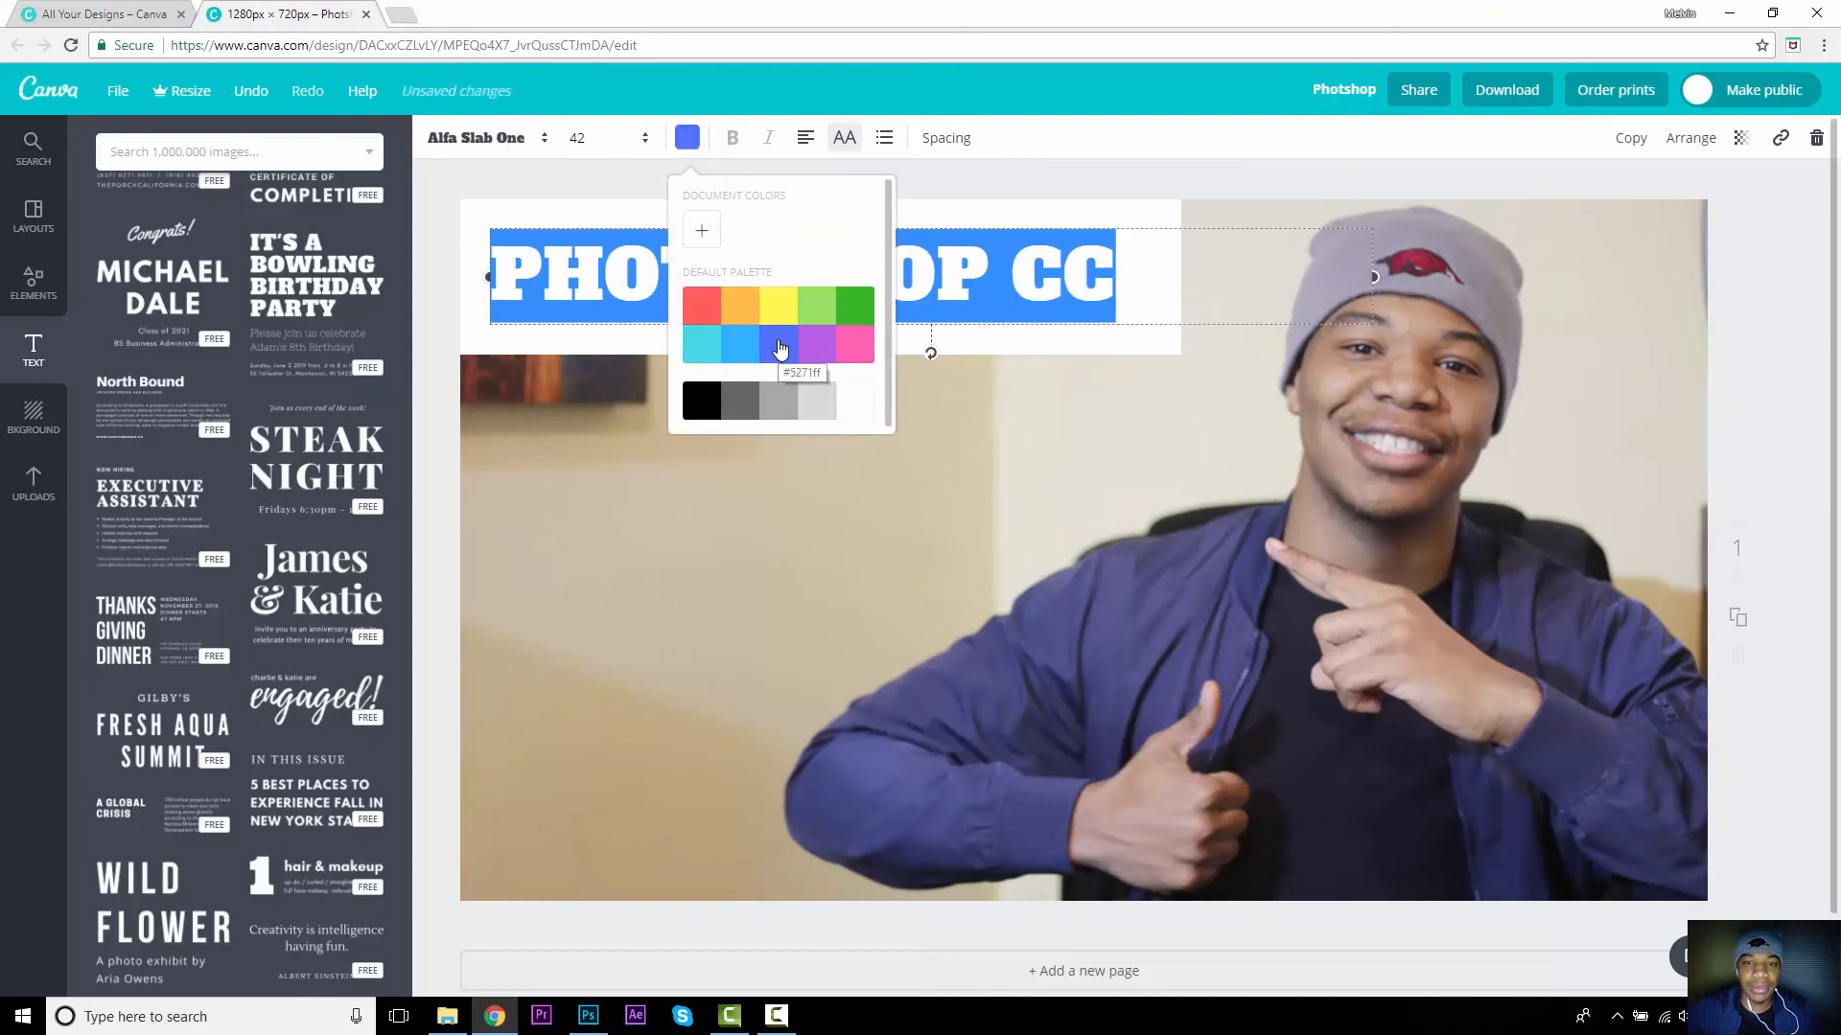
{"action": "left_click", "coordinate": [1022, 205]}
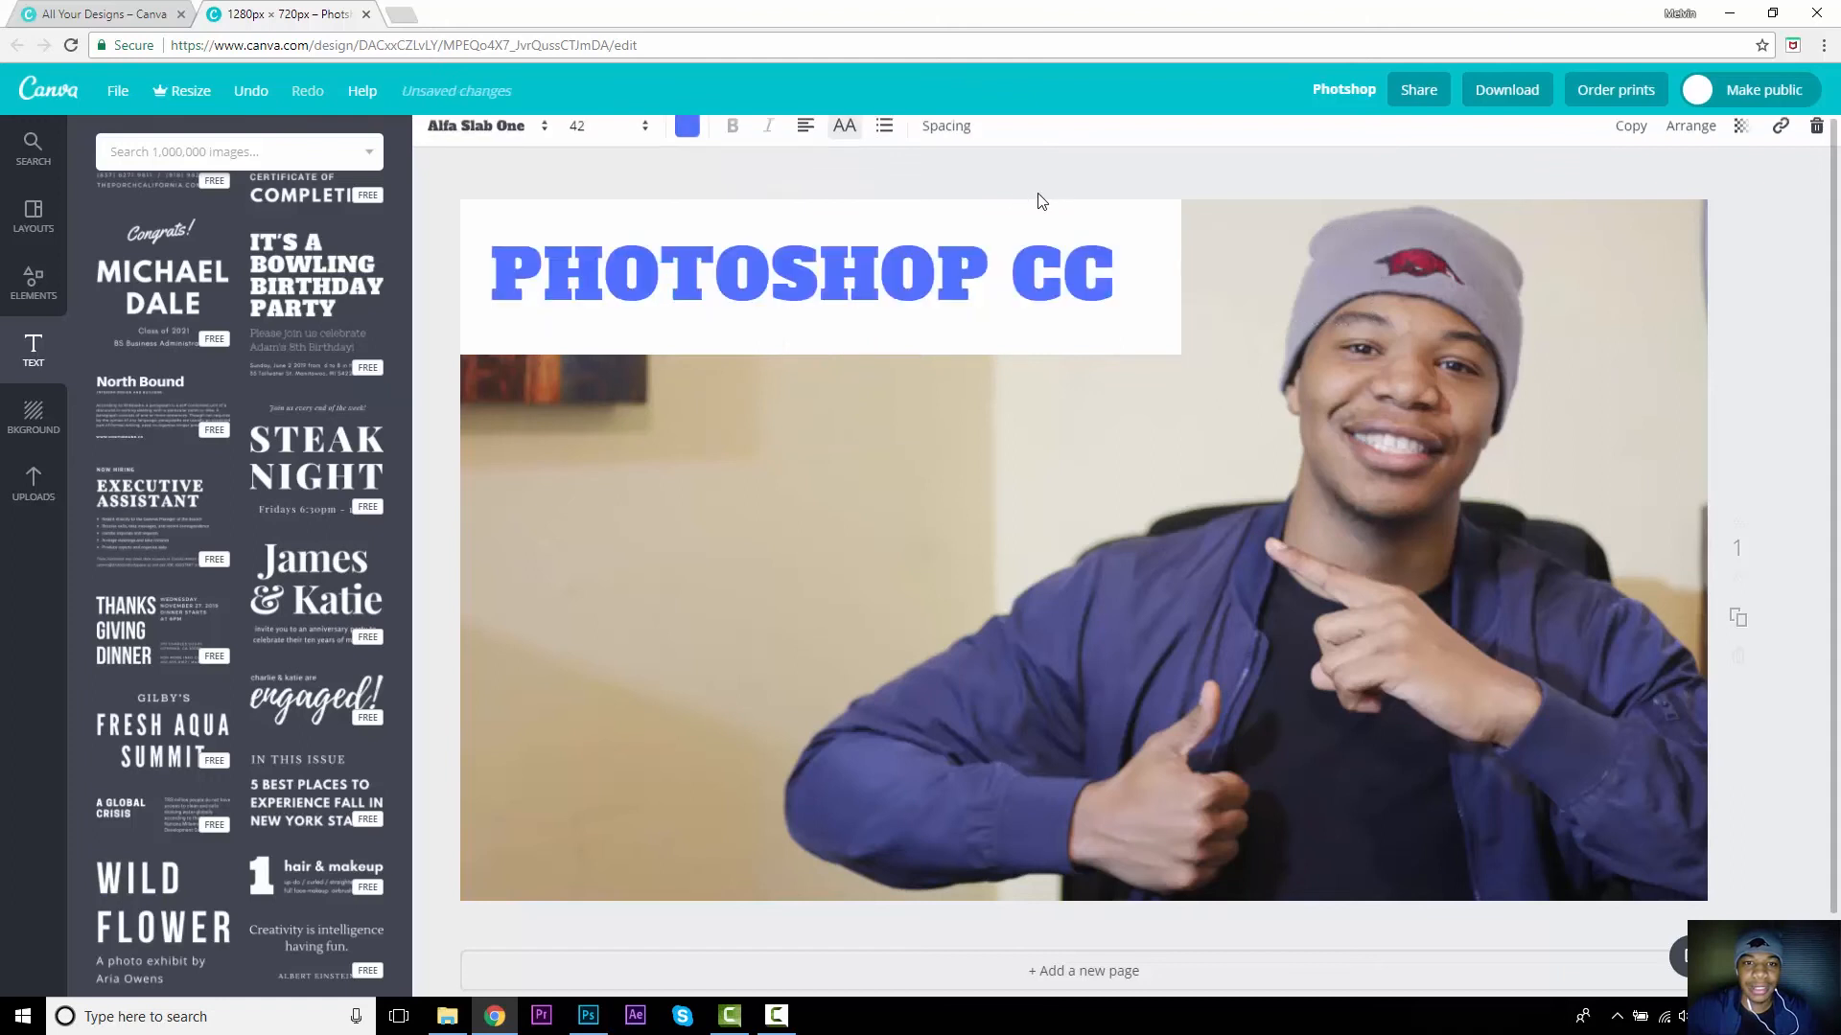
Step: Try bulleted list formatting on the PHOTOSHOP CC text
{"action": "double_click", "coordinate": [924, 285]}
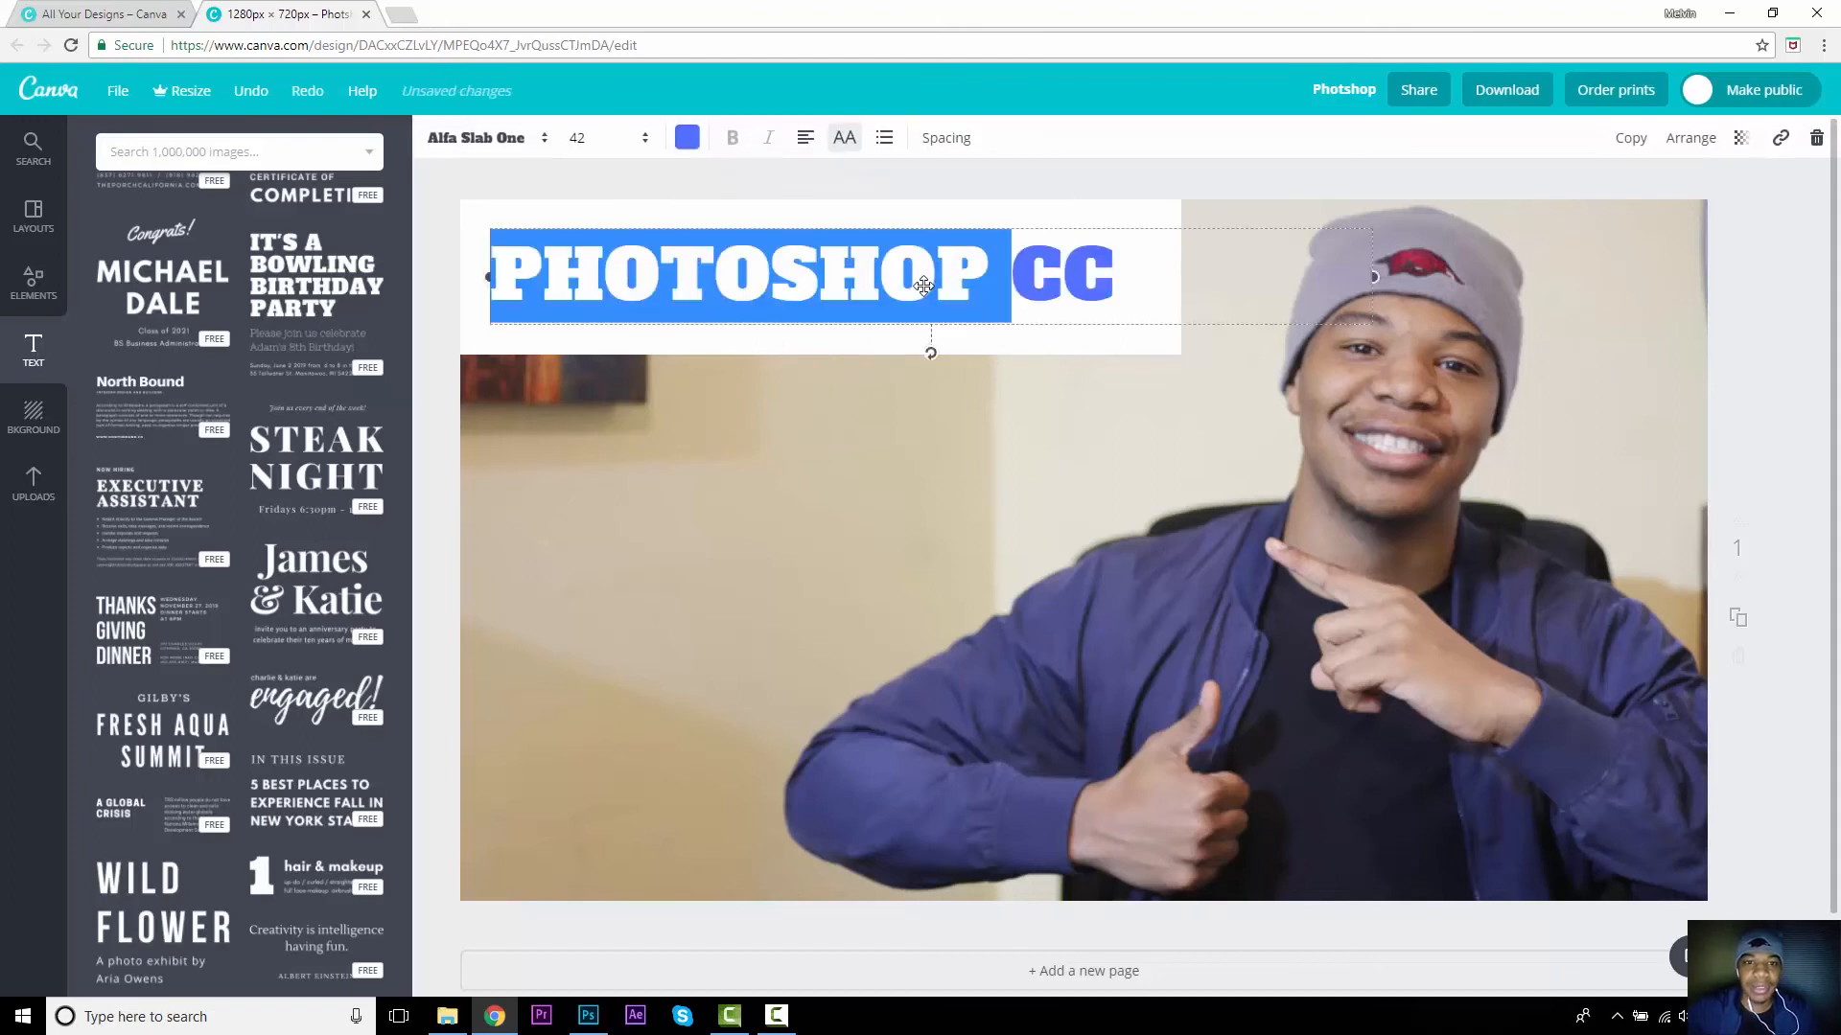
{"action": "left_click", "coordinate": [886, 138]}
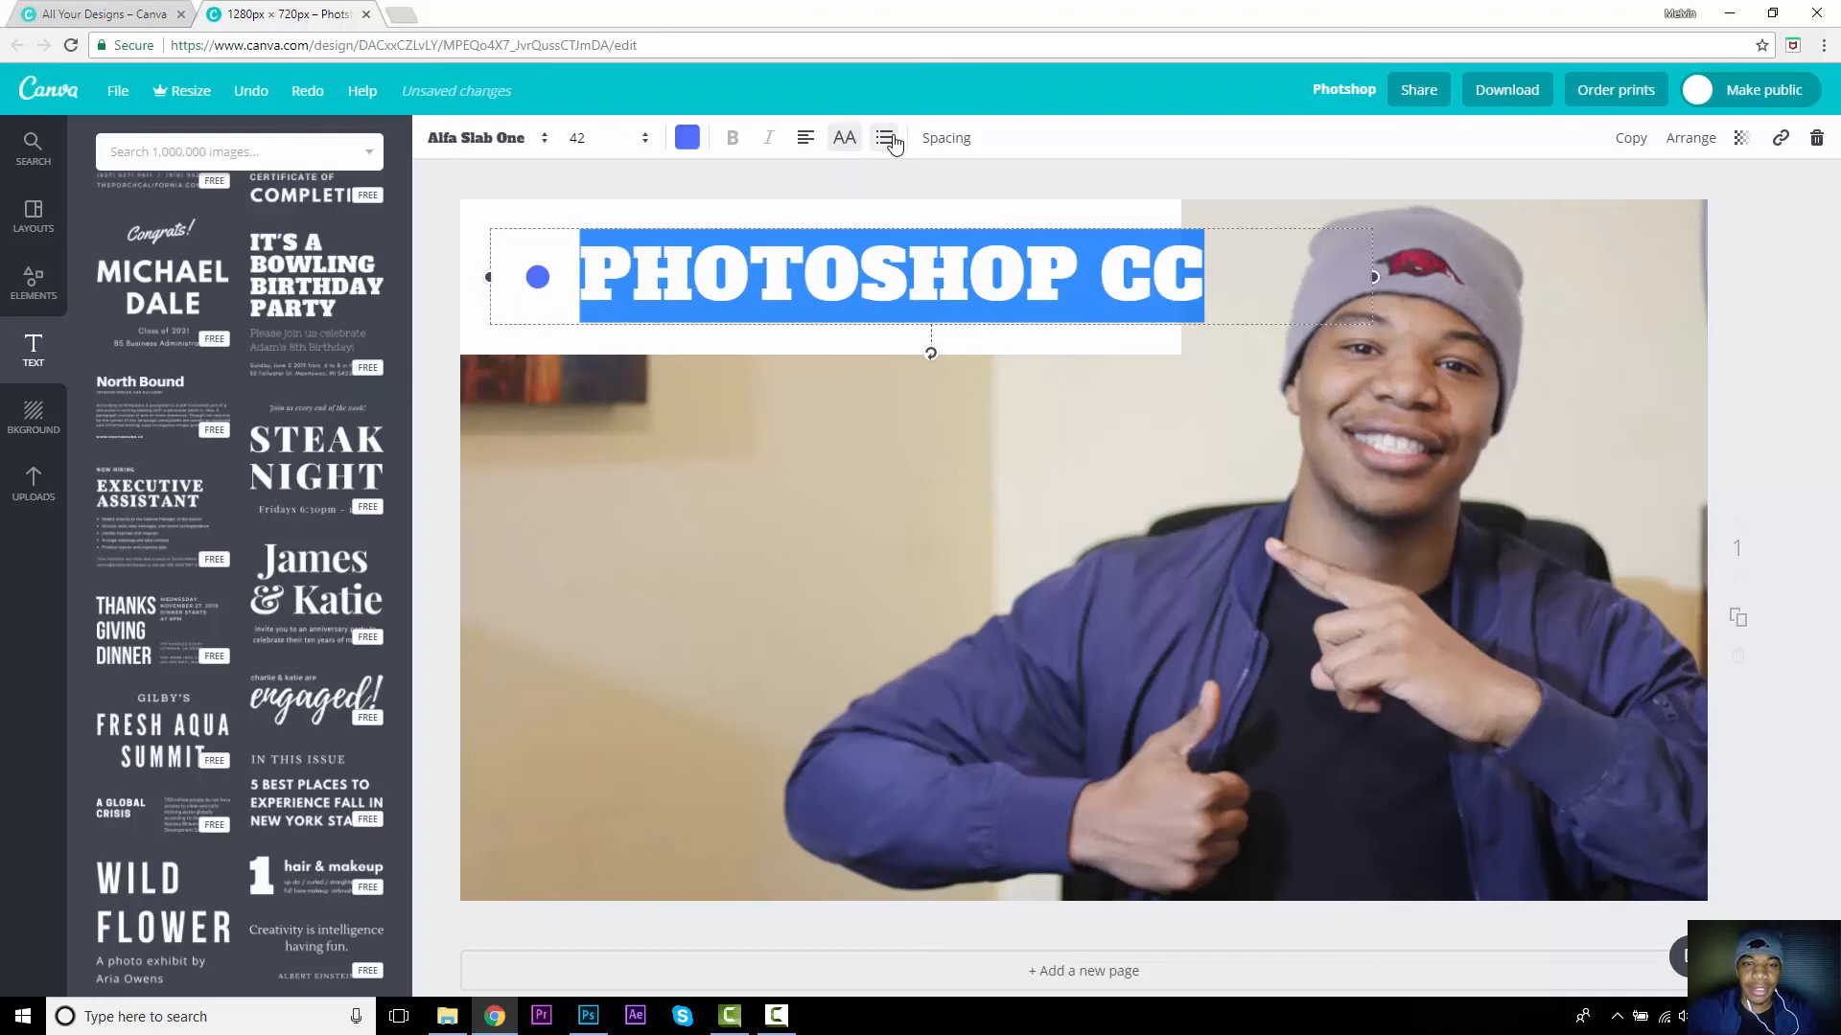
{"action": "left_click", "coordinate": [1011, 505]}
Step: Shift the PHOTOSHOP CC text up and left within the white banner and reduce the banner's height to fit it
{"action": "left_click_drag", "start_coordinate": [942, 272], "coordinate": [855, 276]}
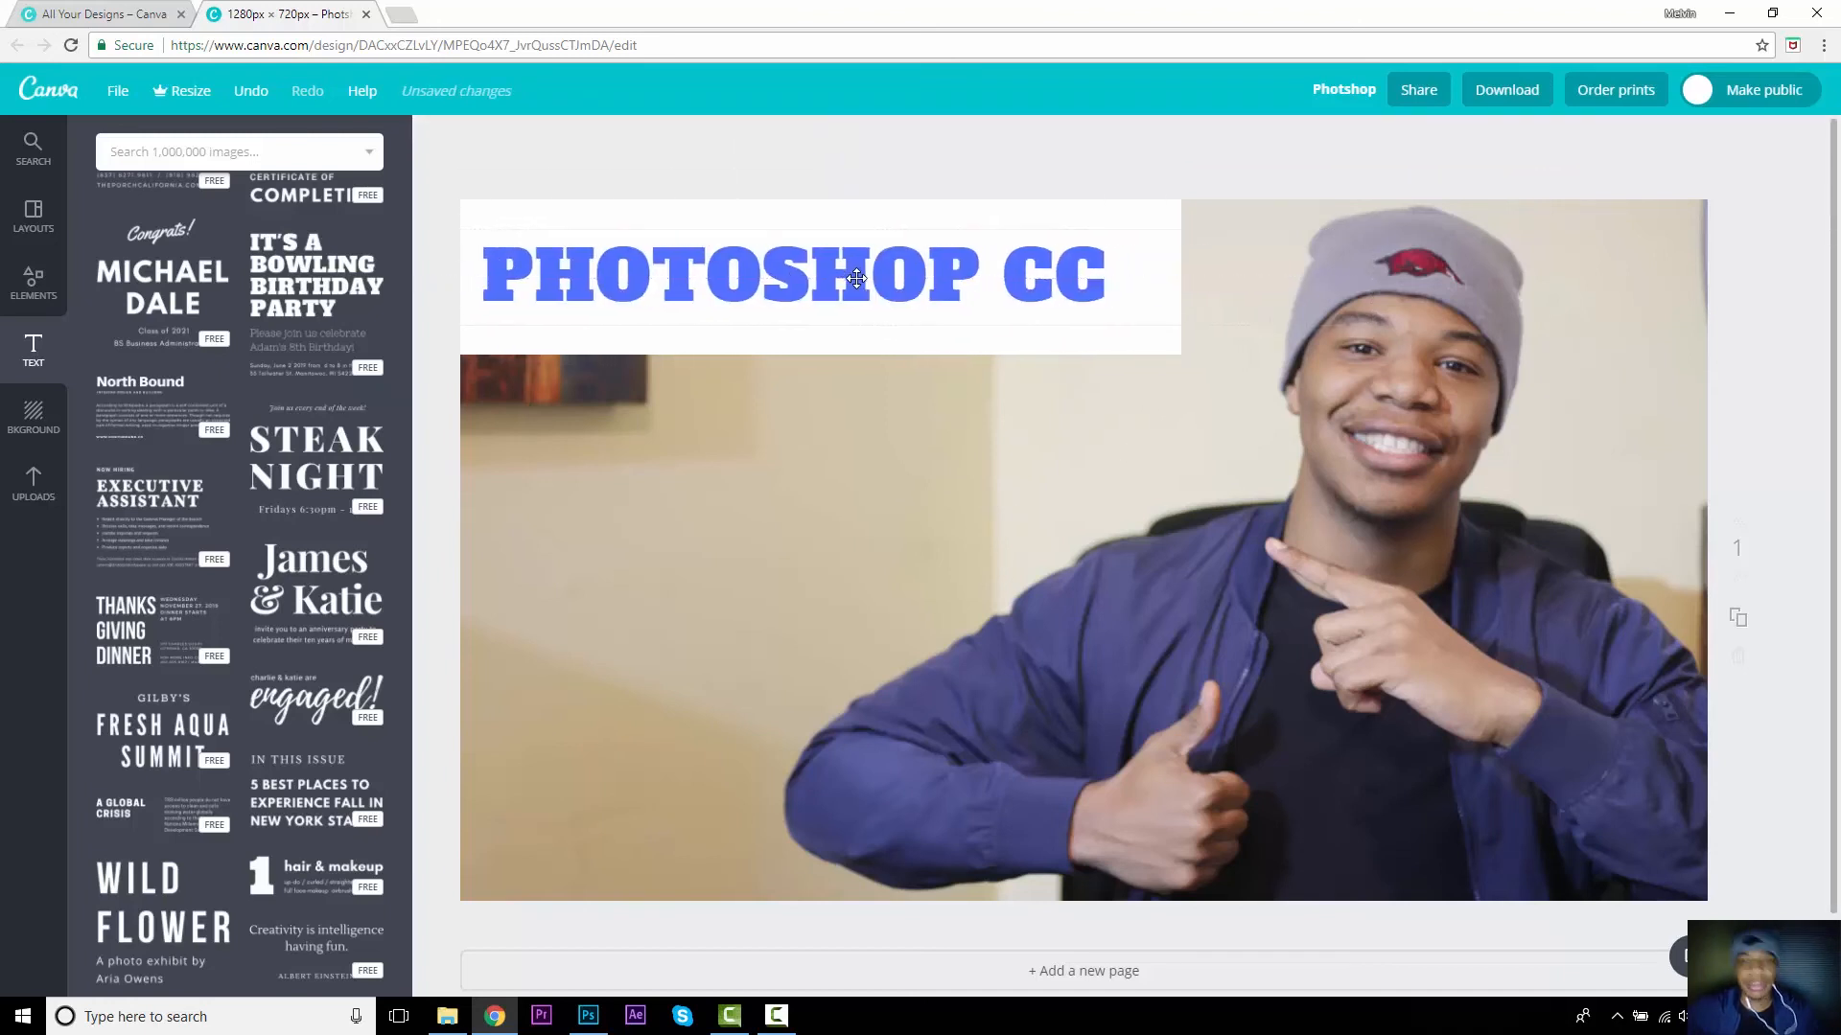
{"action": "left_click", "coordinate": [813, 494]}
{"action": "left_click", "coordinate": [822, 296]}
Step: Add another plain white square and flatten it into a wide banner below the title
{"action": "left_click", "coordinate": [33, 283]}
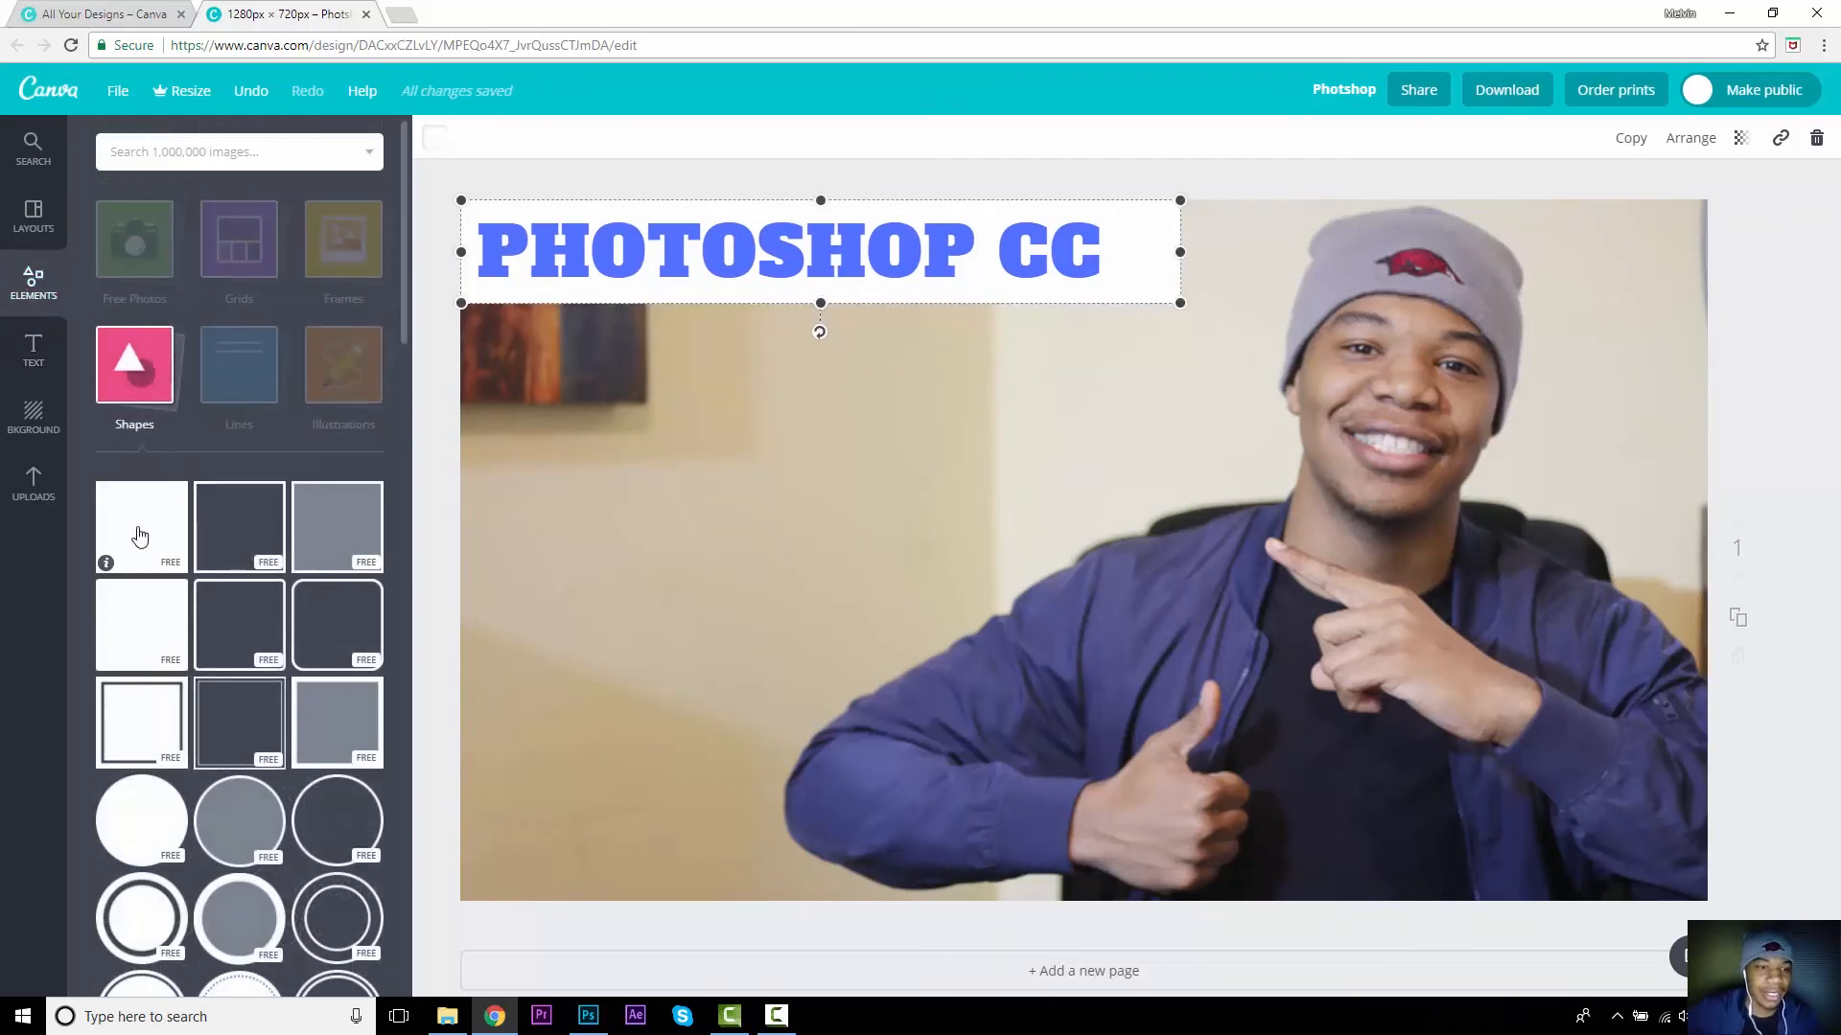
{"action": "left_click", "coordinate": [140, 536]}
{"action": "left_click_drag", "start_coordinate": [1098, 210], "coordinate": [895, 433]}
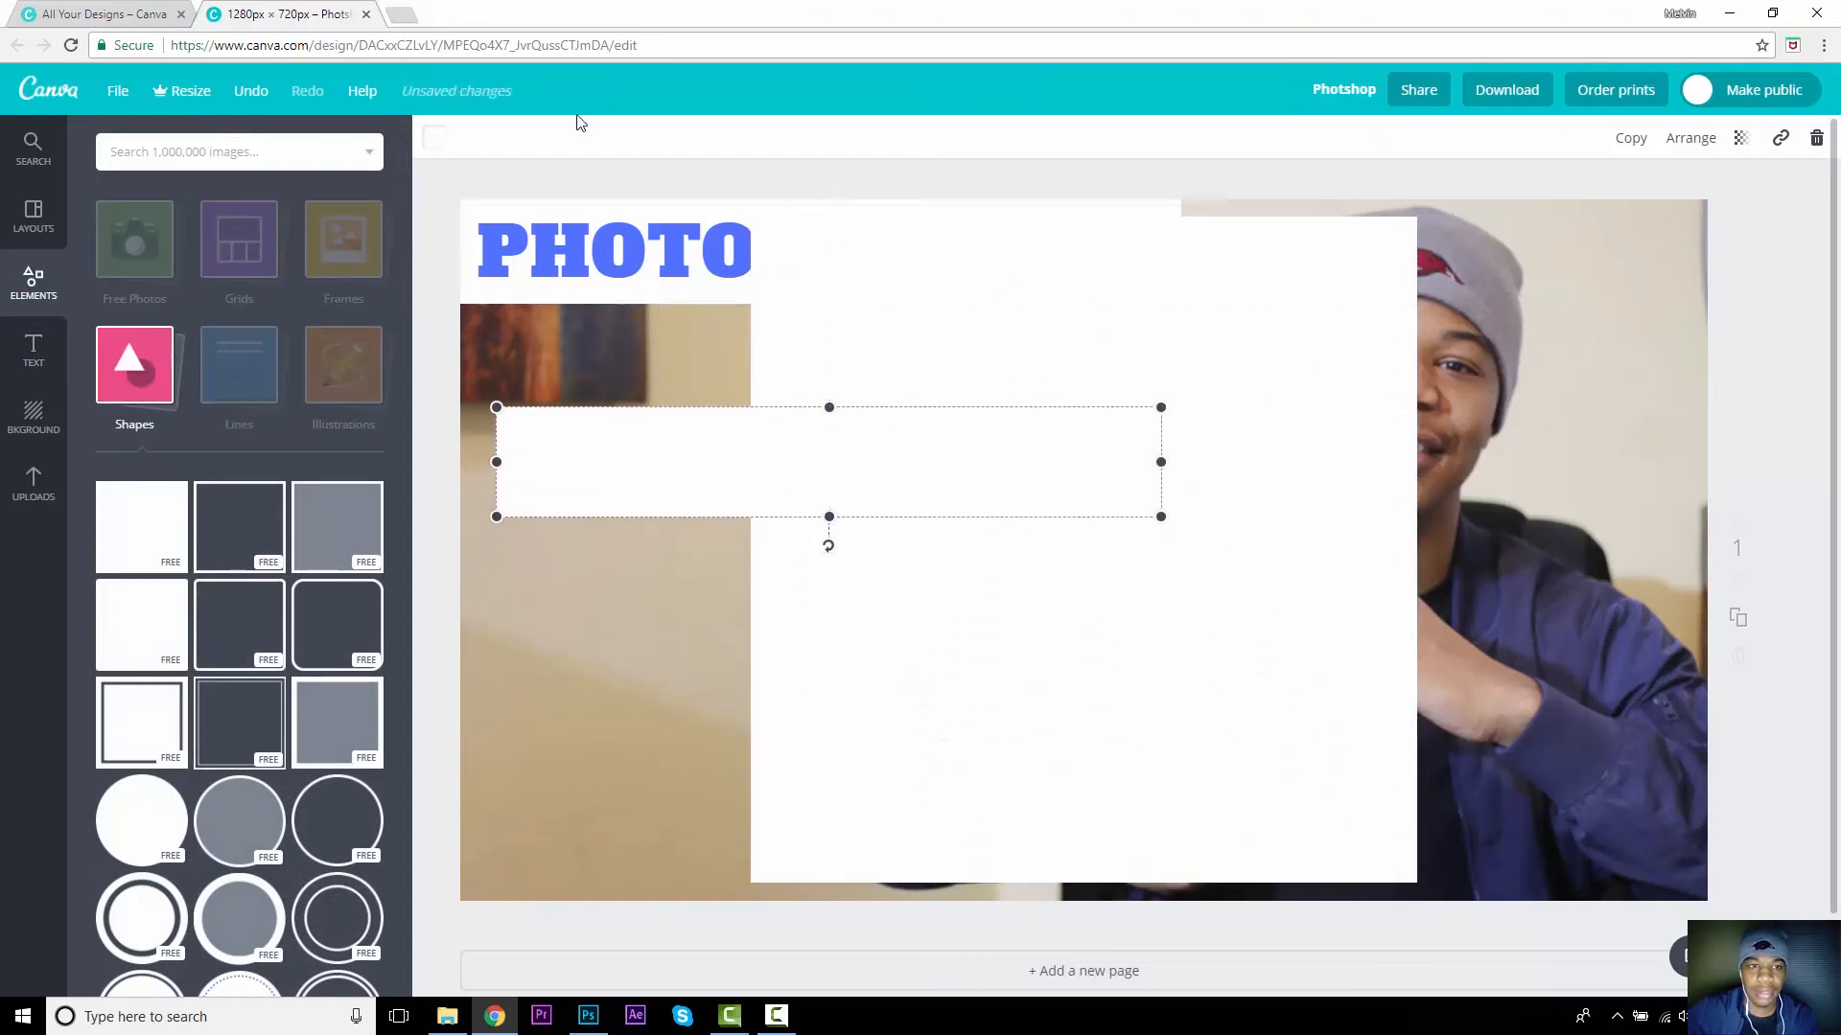
Step: Color the second banner black and place it flush beneath the white banner at the page's left edge
{"action": "left_click", "coordinate": [434, 139]}
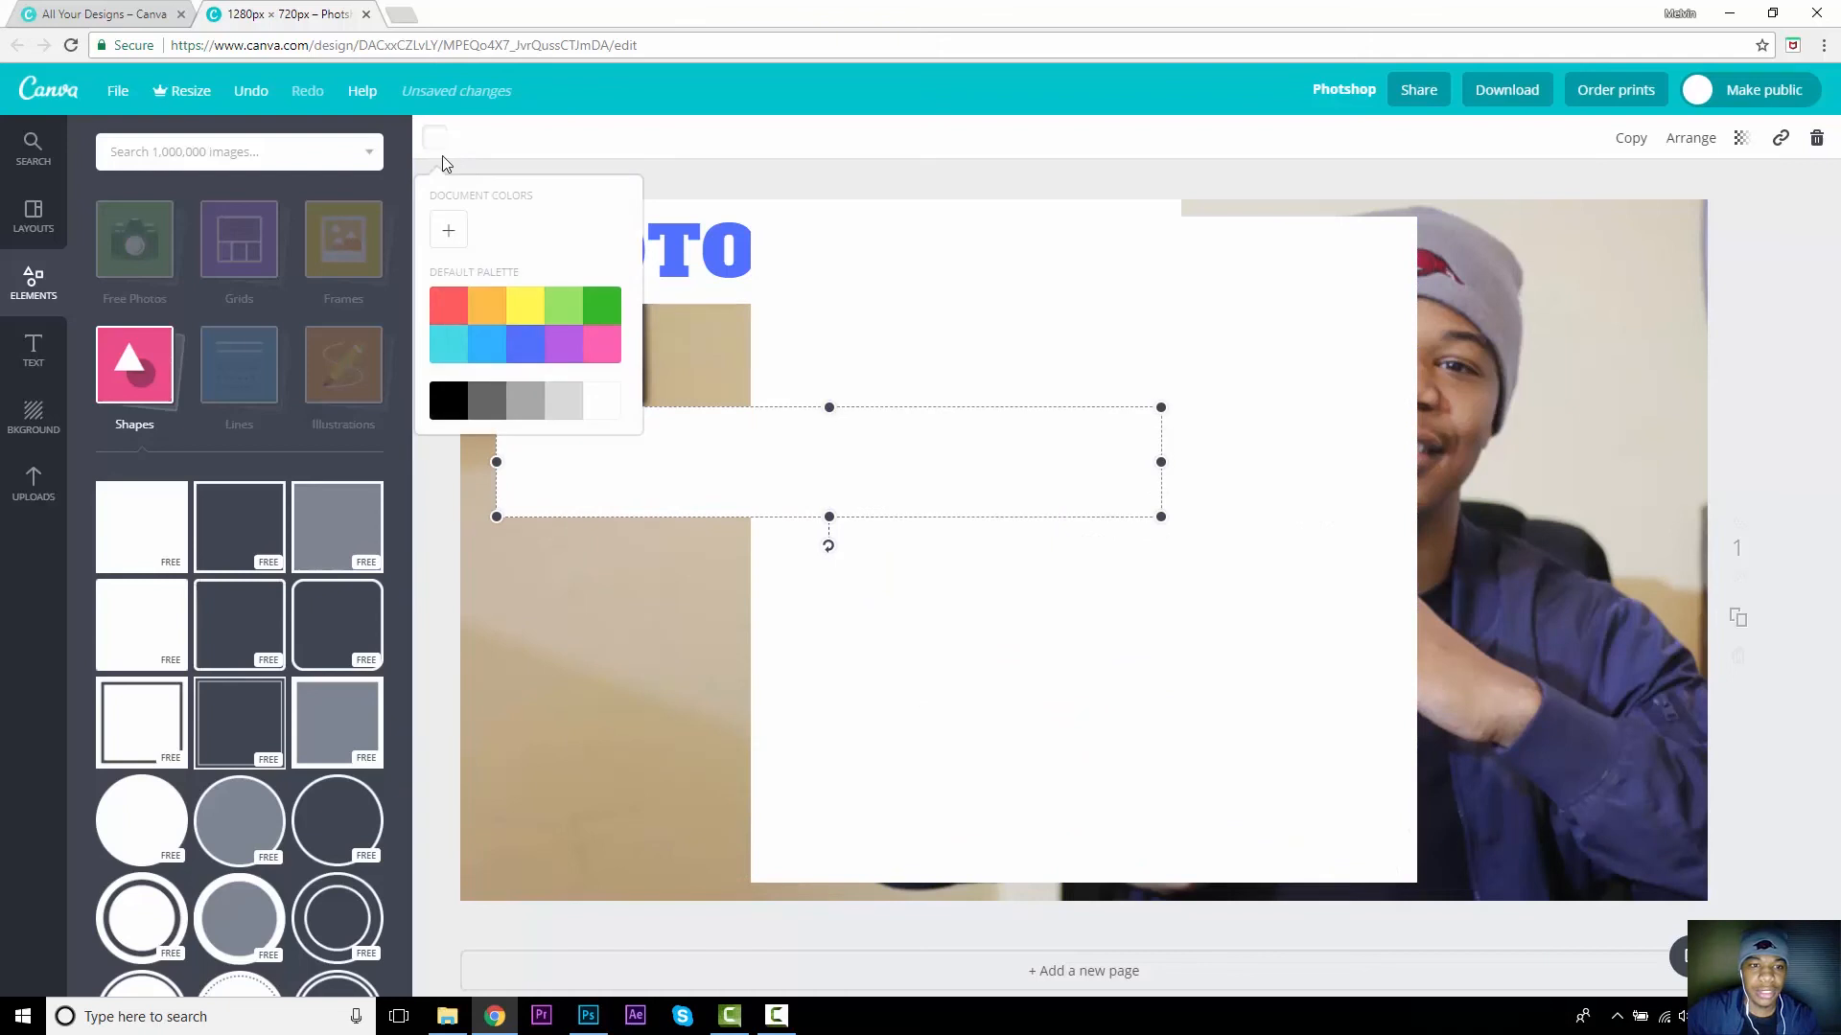
{"action": "left_click", "coordinate": [448, 407]}
{"action": "left_click_drag", "start_coordinate": [937, 472], "coordinate": [904, 365]}
Step: Delete the extra large white square covering the photo and select the black banner
{"action": "left_click", "coordinate": [1299, 321]}
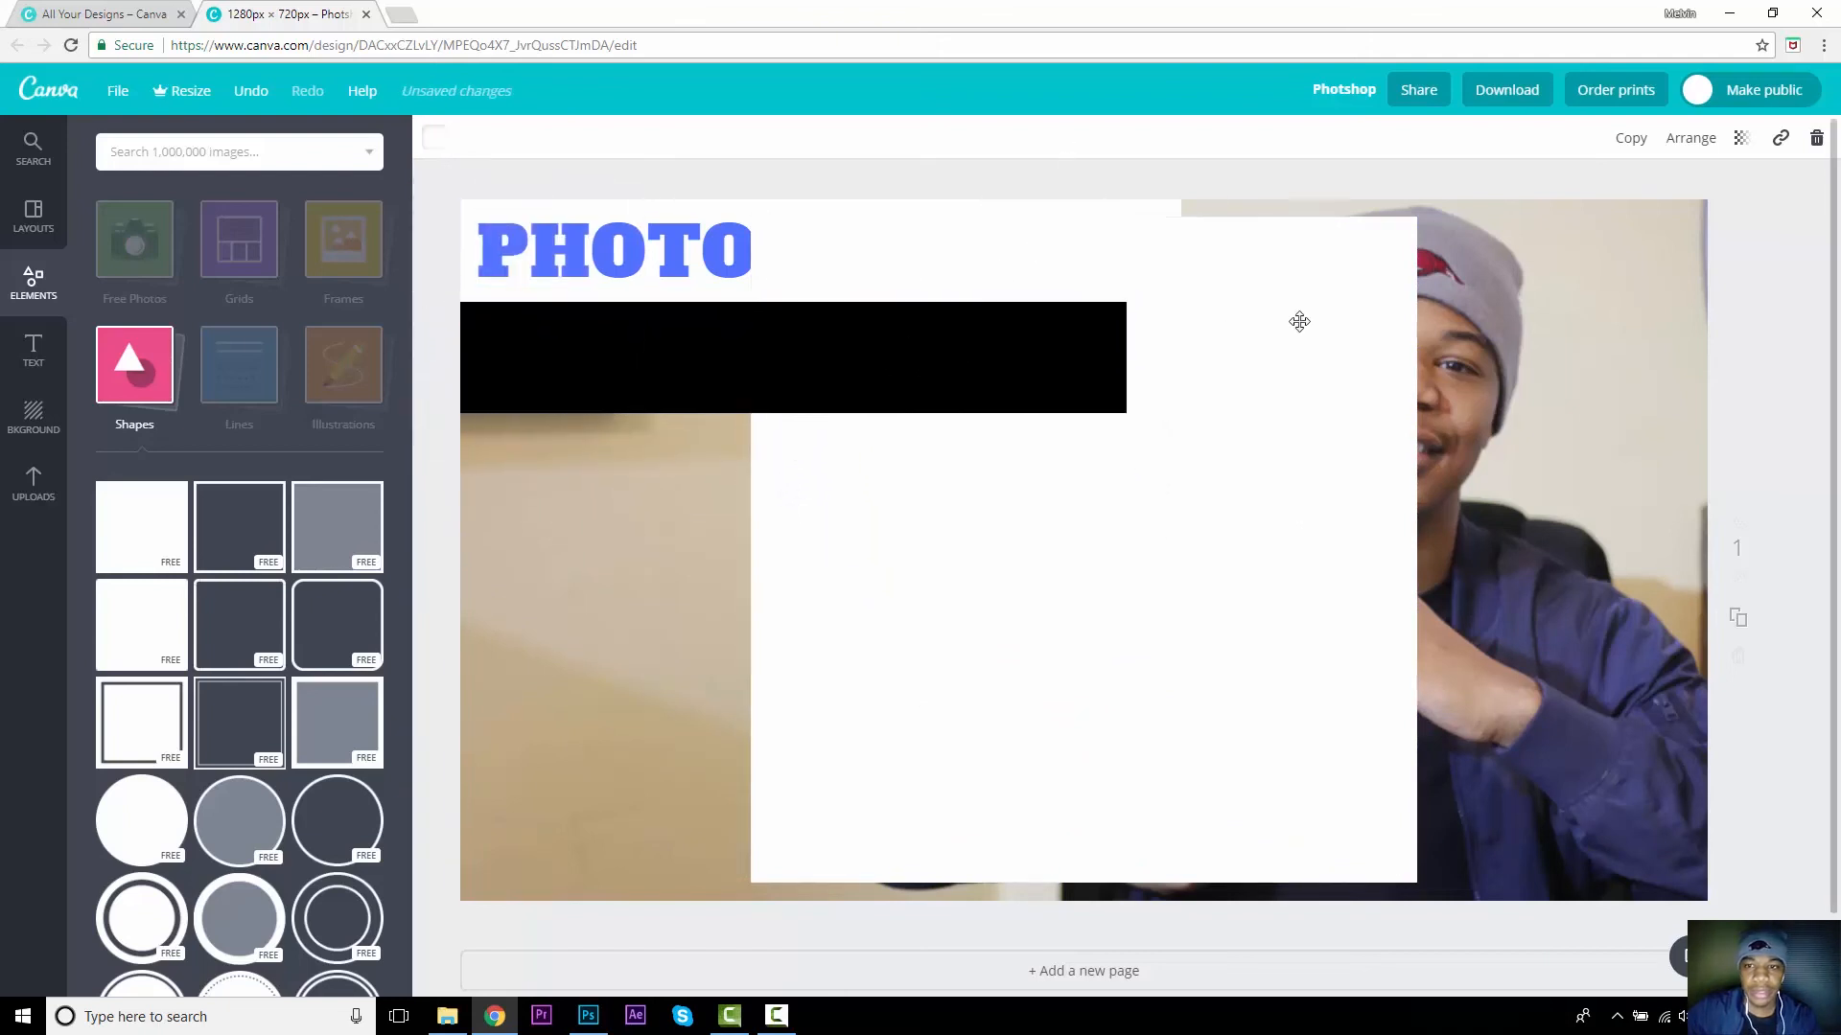
{"action": "key", "text": "Delete"}
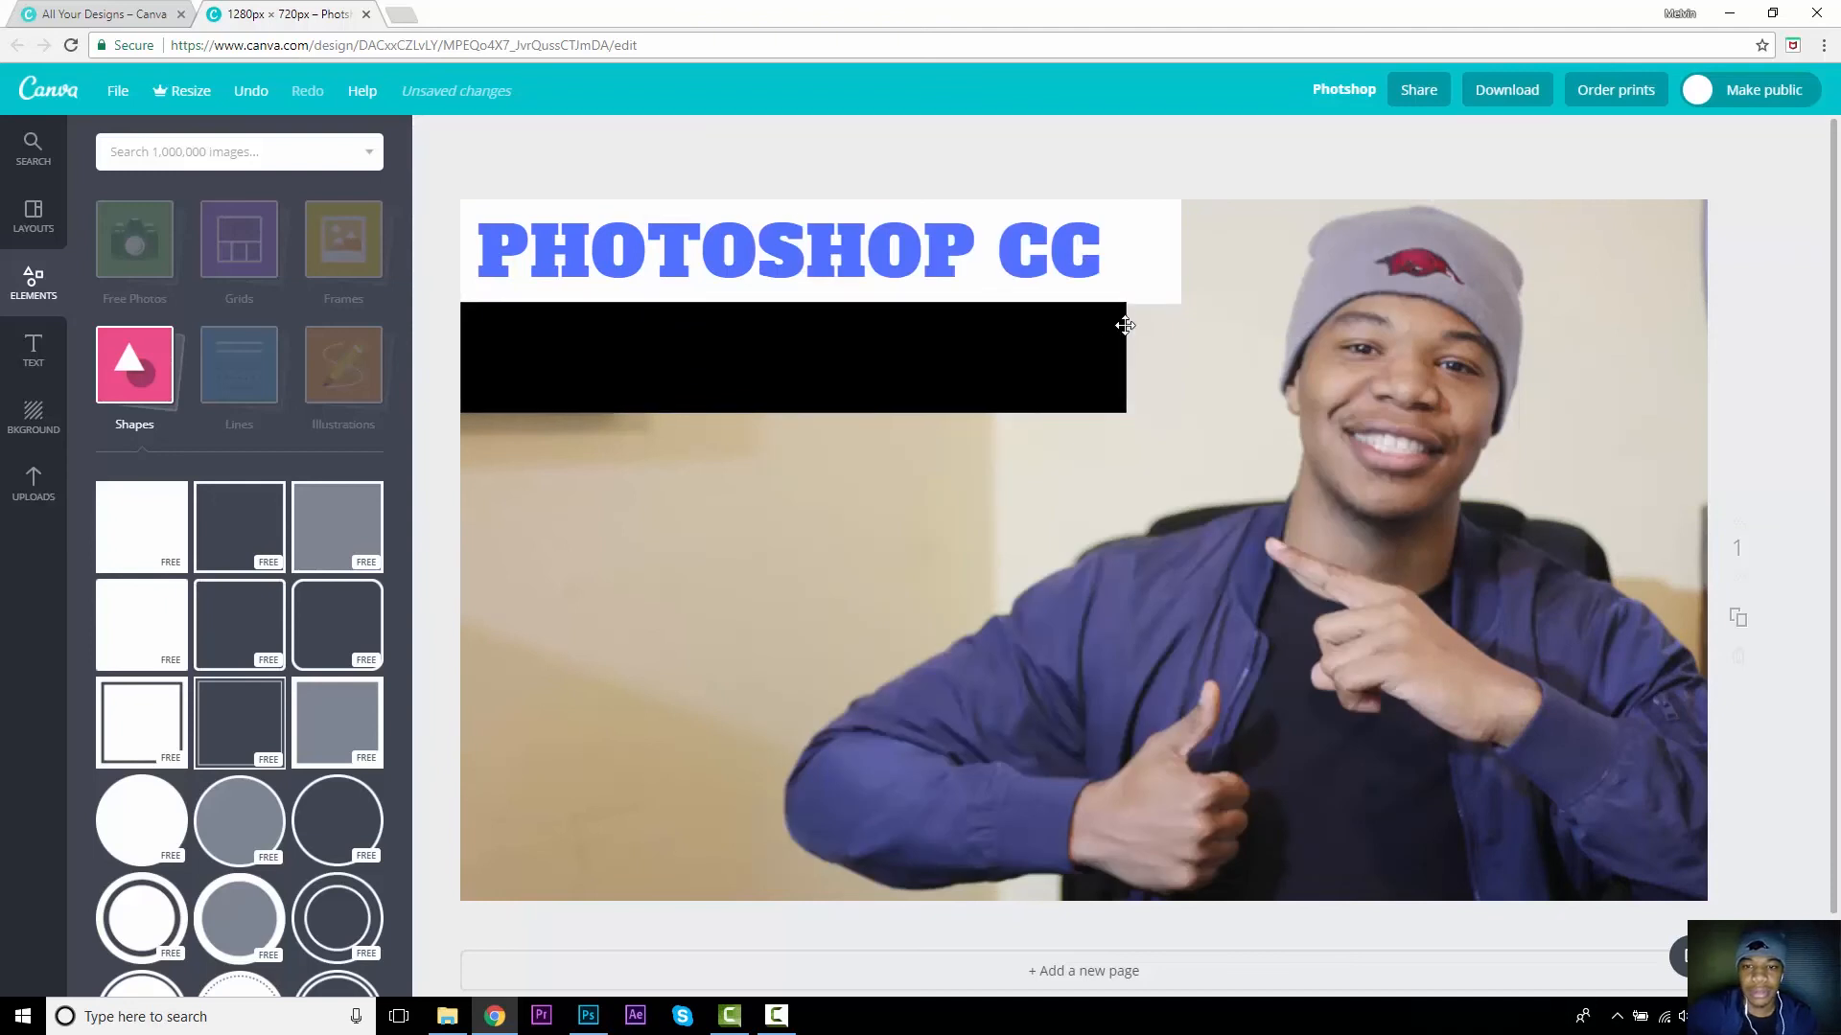
{"action": "left_click", "coordinate": [1084, 341]}
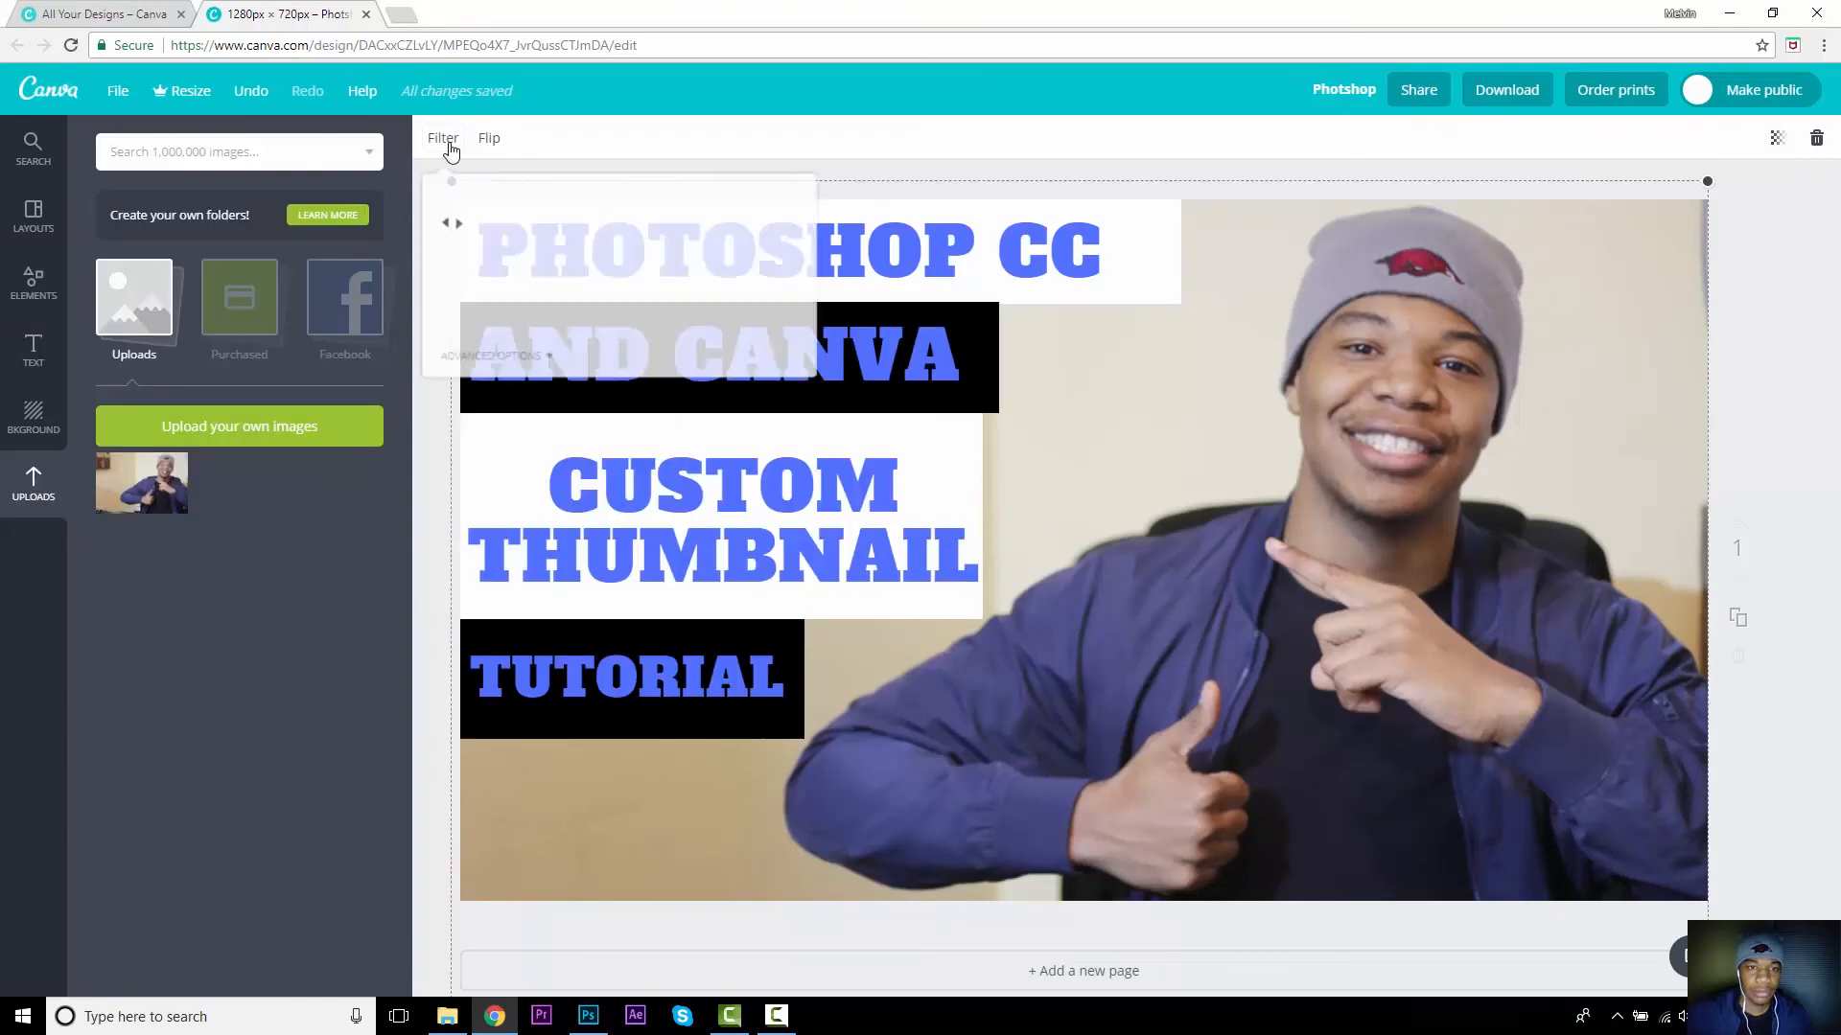
Step: Adjust the background photo's filter: set contrast to +37 and saturation to +51, and lower blur slightly below zero
{"action": "left_click", "coordinate": [443, 139]}
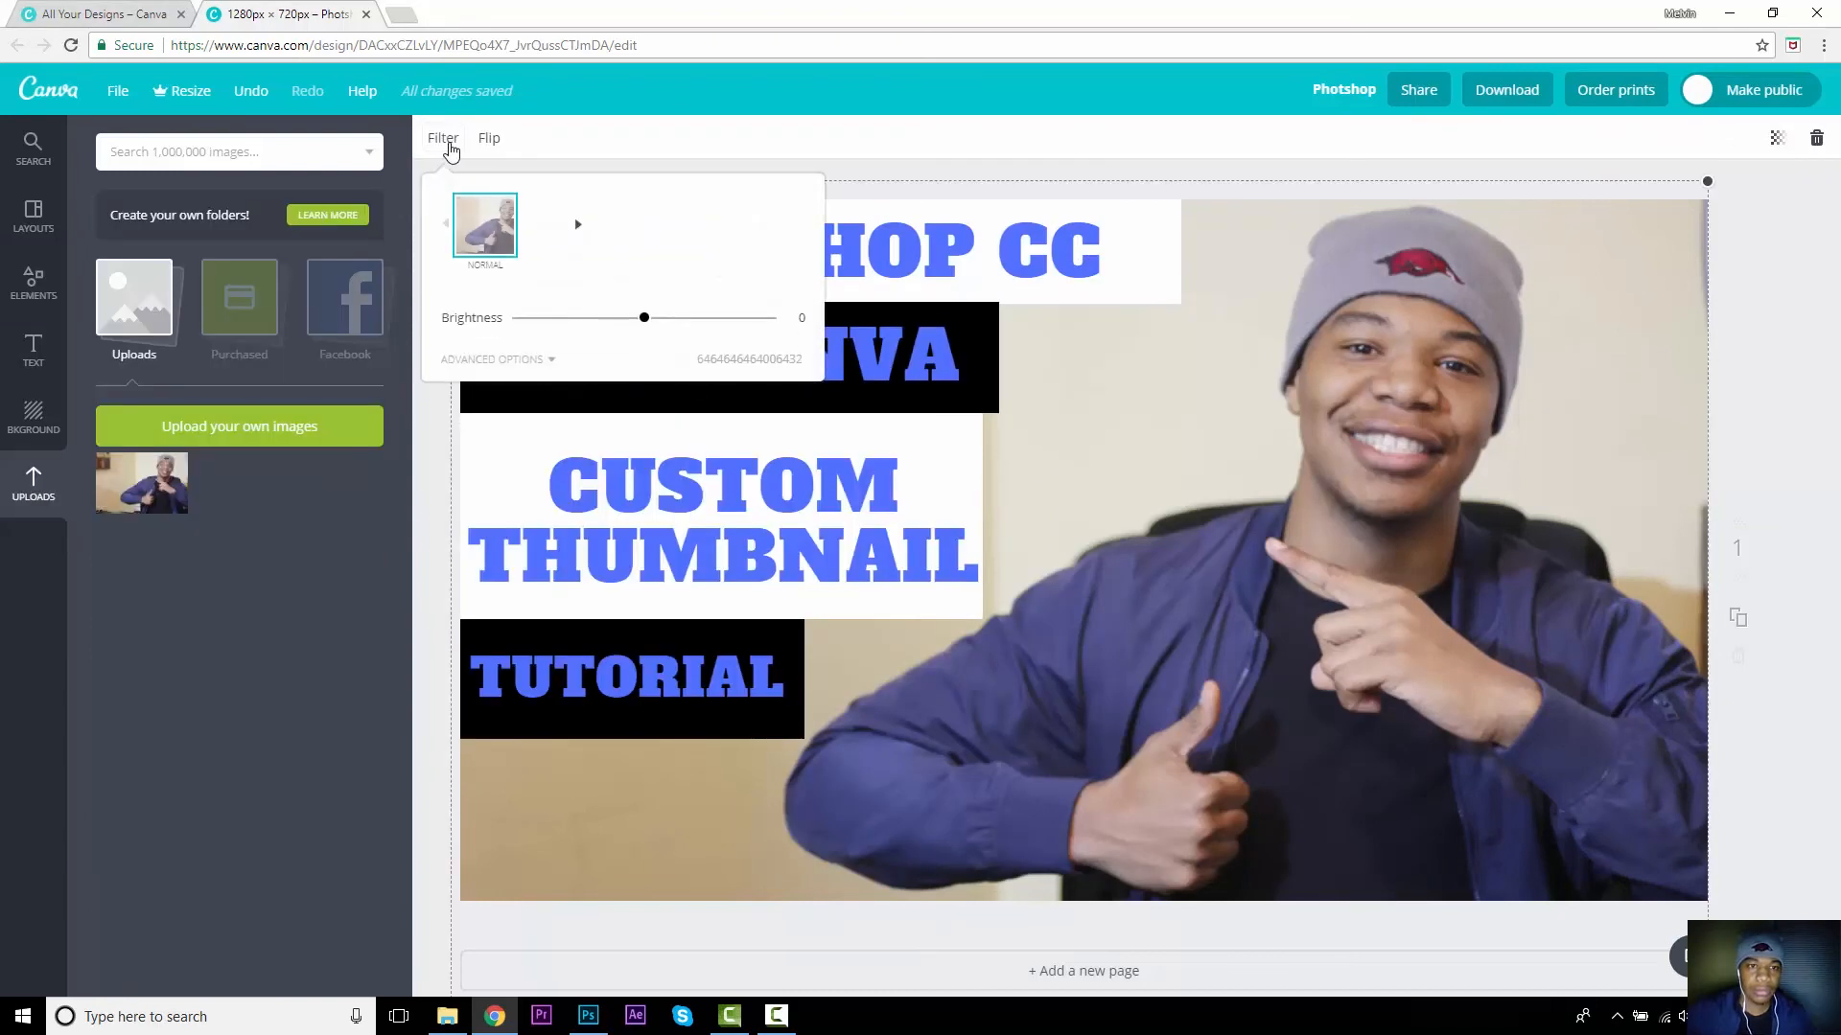
{"action": "left_click", "coordinate": [489, 139]}
{"action": "left_click", "coordinate": [446, 141]}
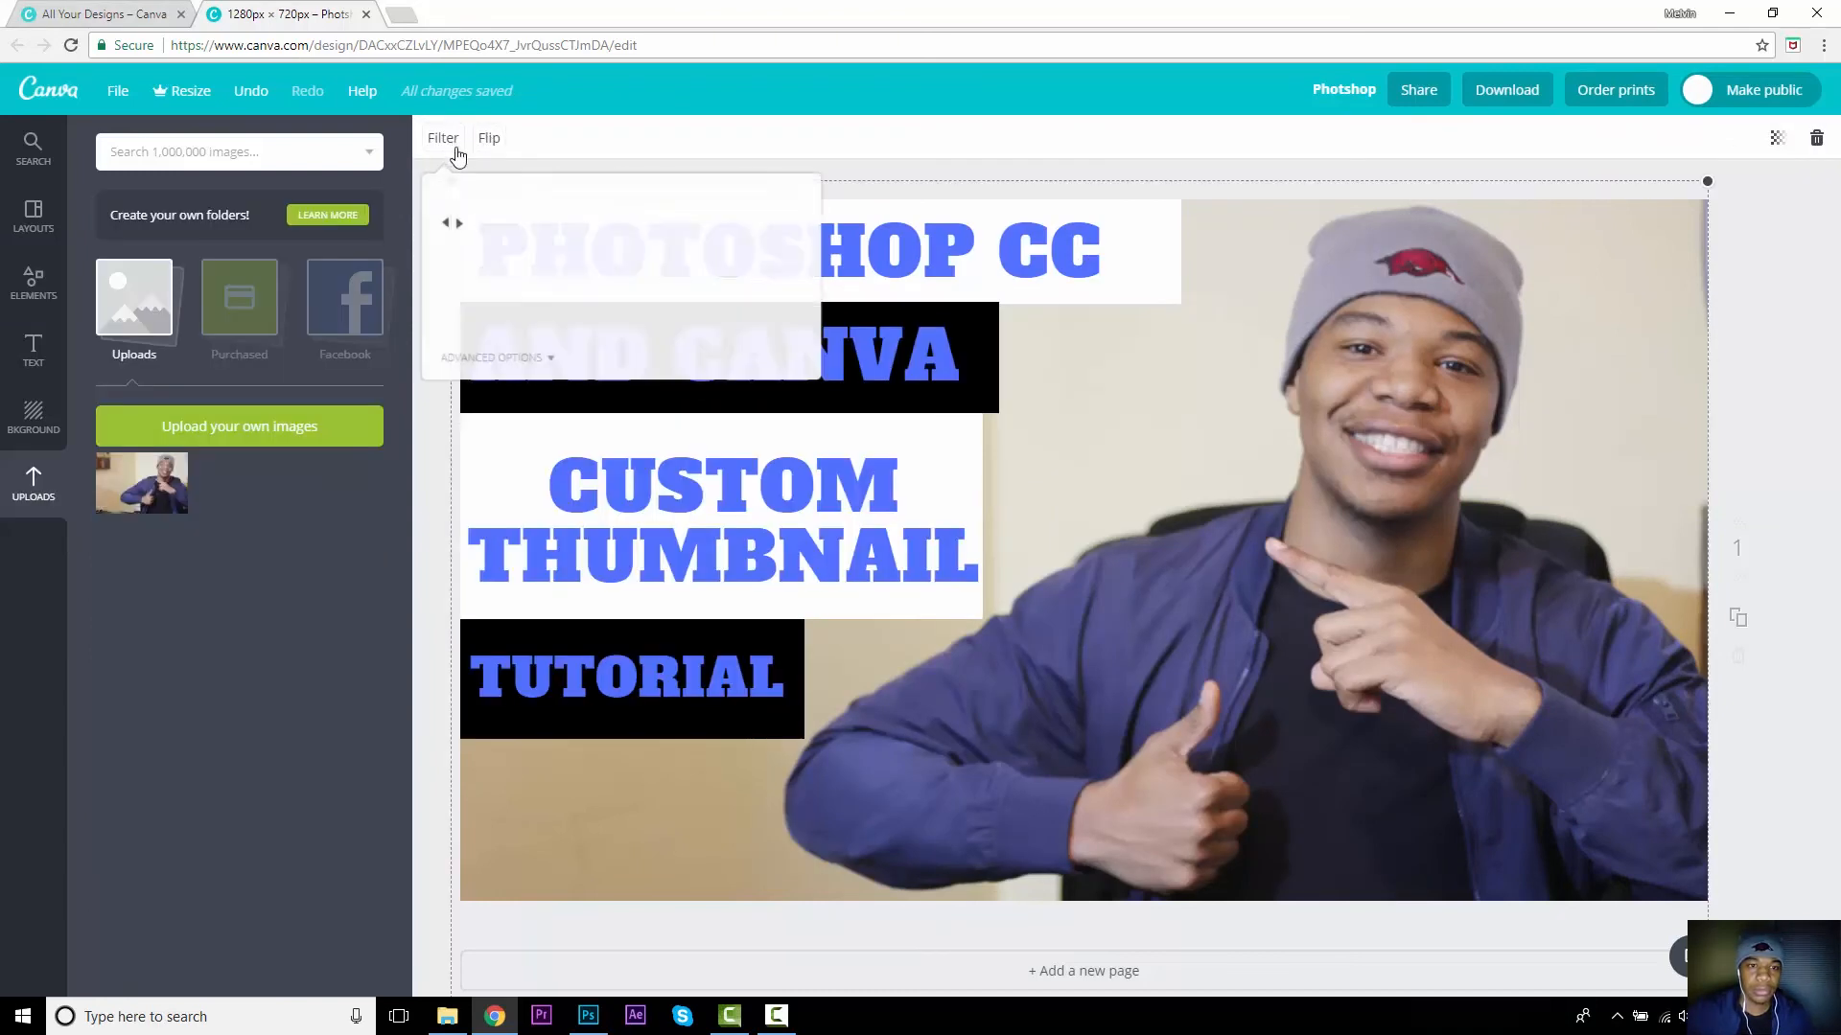
{"action": "left_click", "coordinate": [552, 363]}
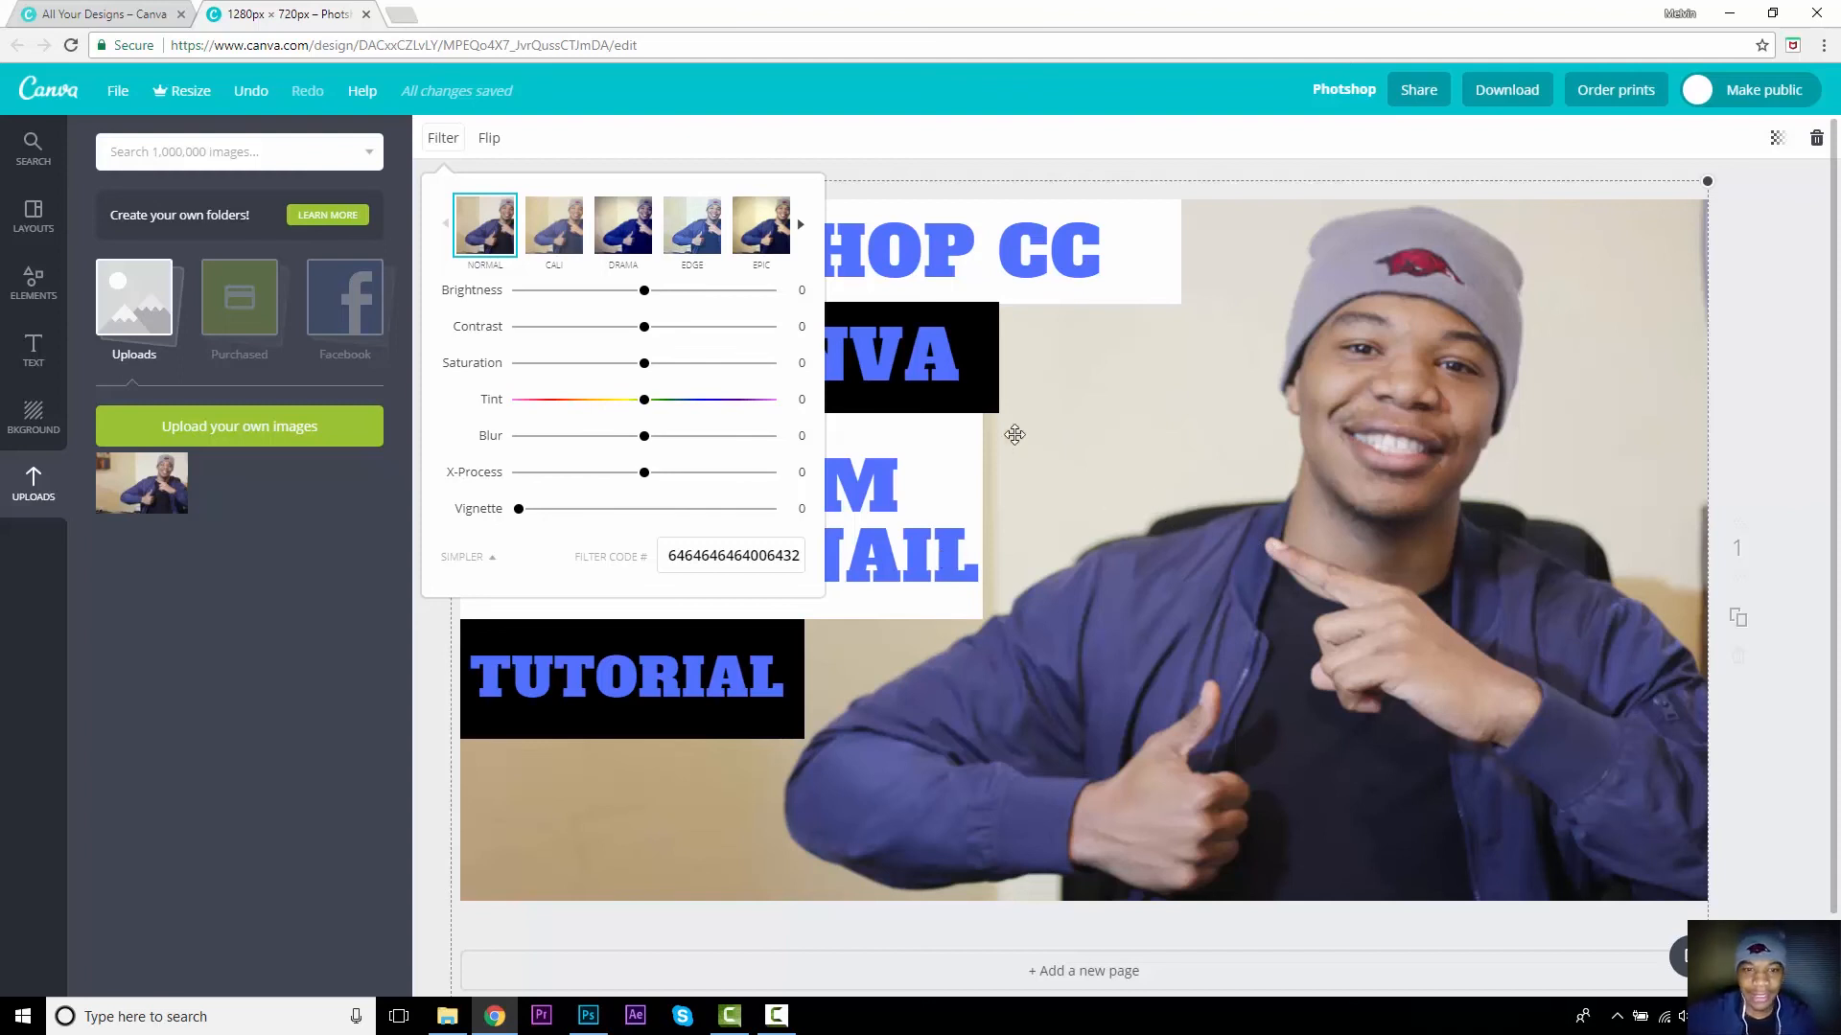
{"action": "left_click_drag", "start_coordinate": [650, 331], "coordinate": [693, 340]}
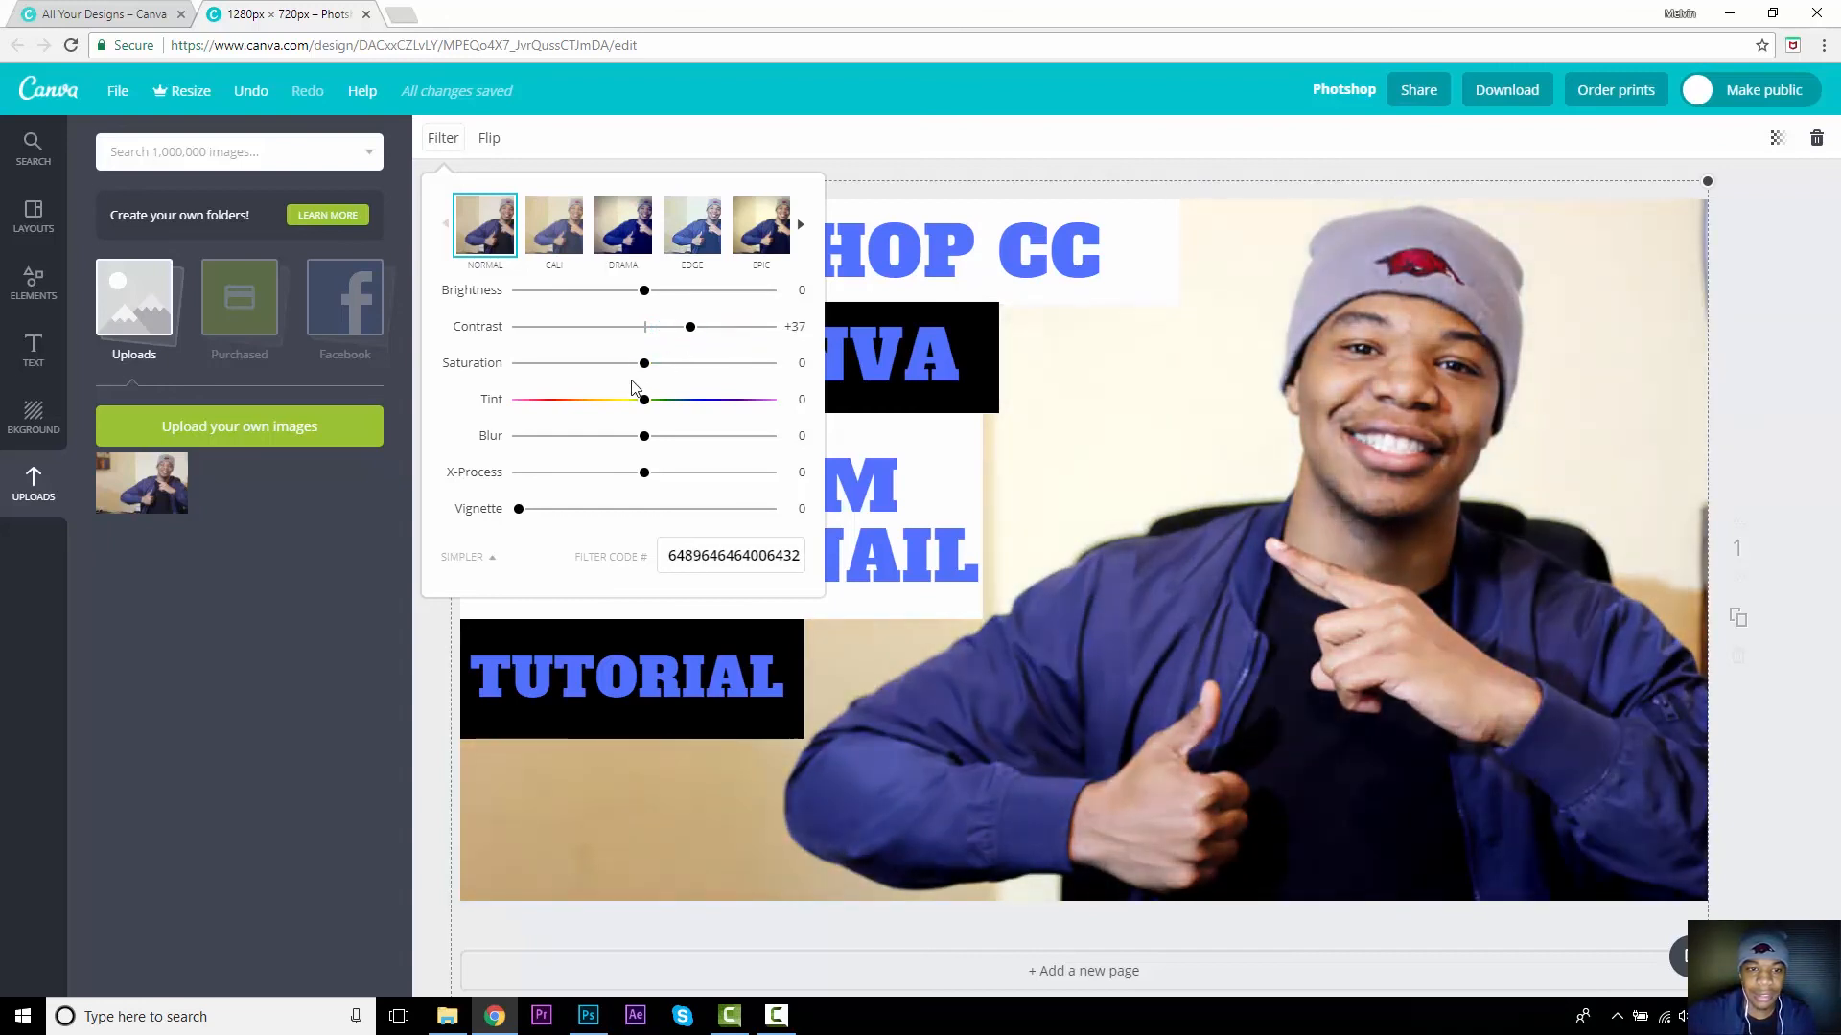
{"action": "left_click_drag", "start_coordinate": [648, 370], "coordinate": [702, 377]}
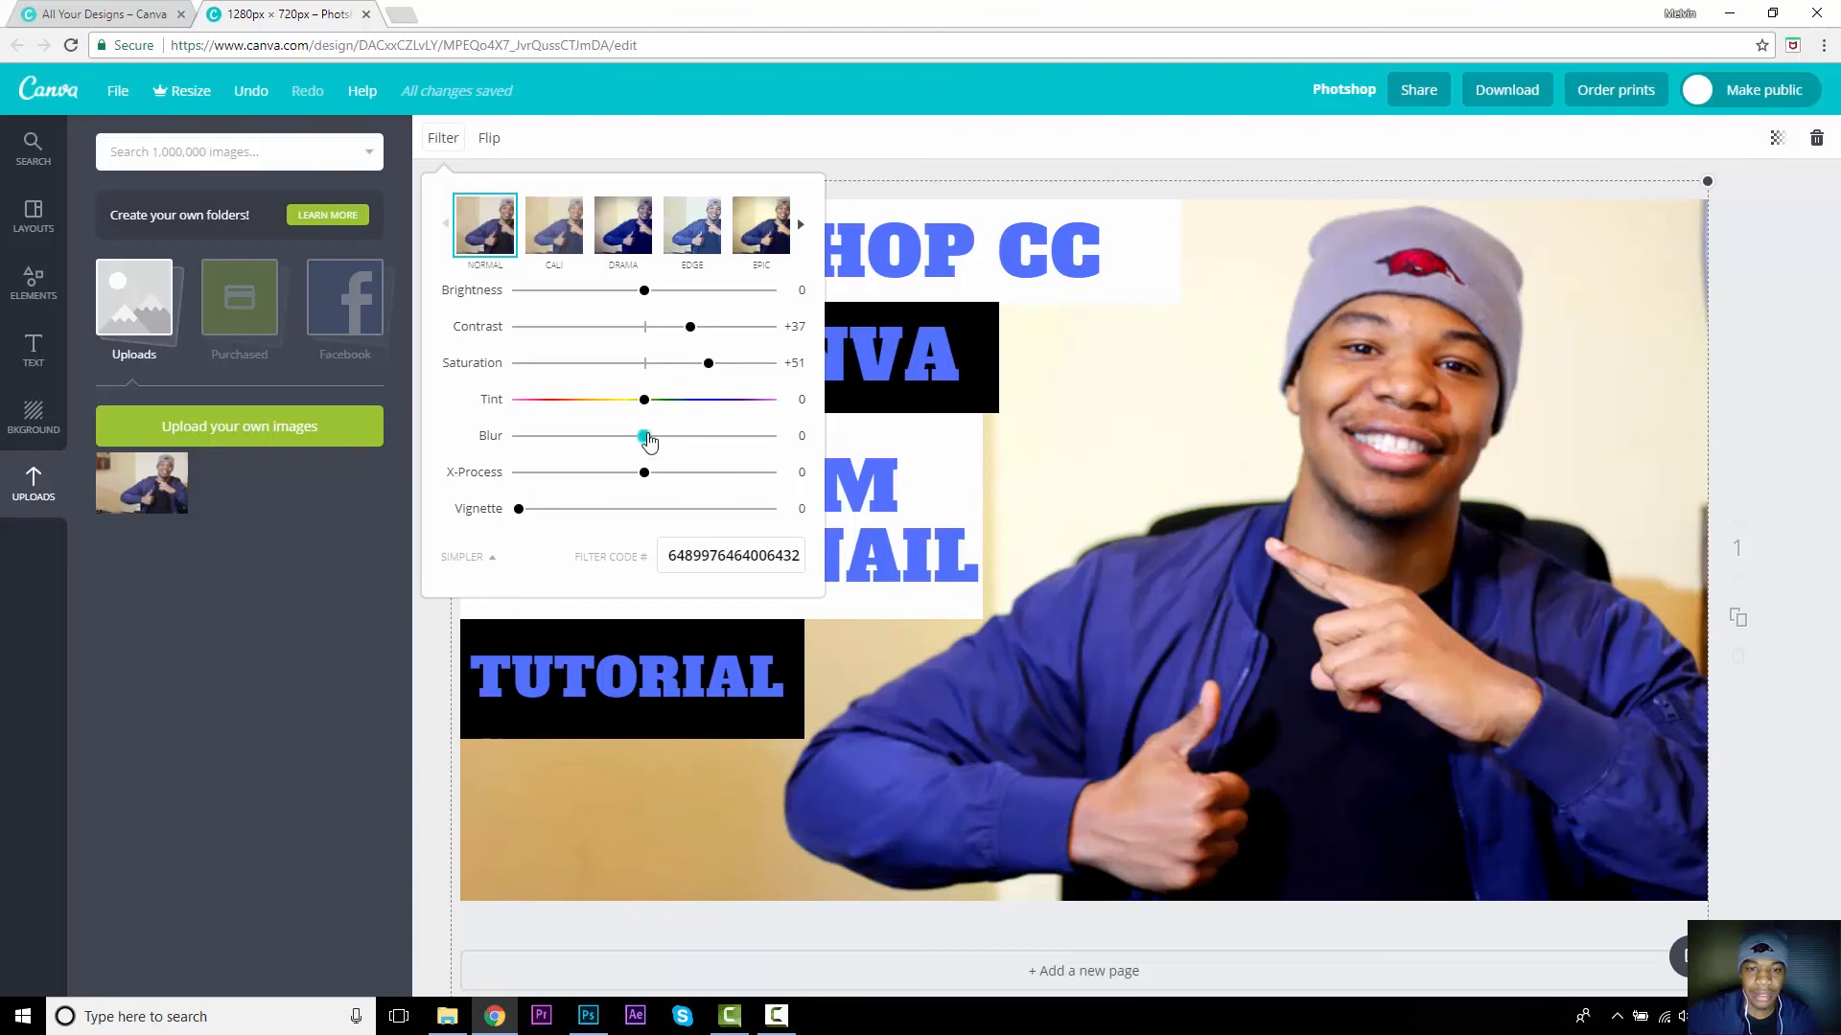
{"action": "left_click_drag", "start_coordinate": [641, 440], "coordinate": [616, 428]}
{"action": "left_click", "coordinate": [461, 144]}
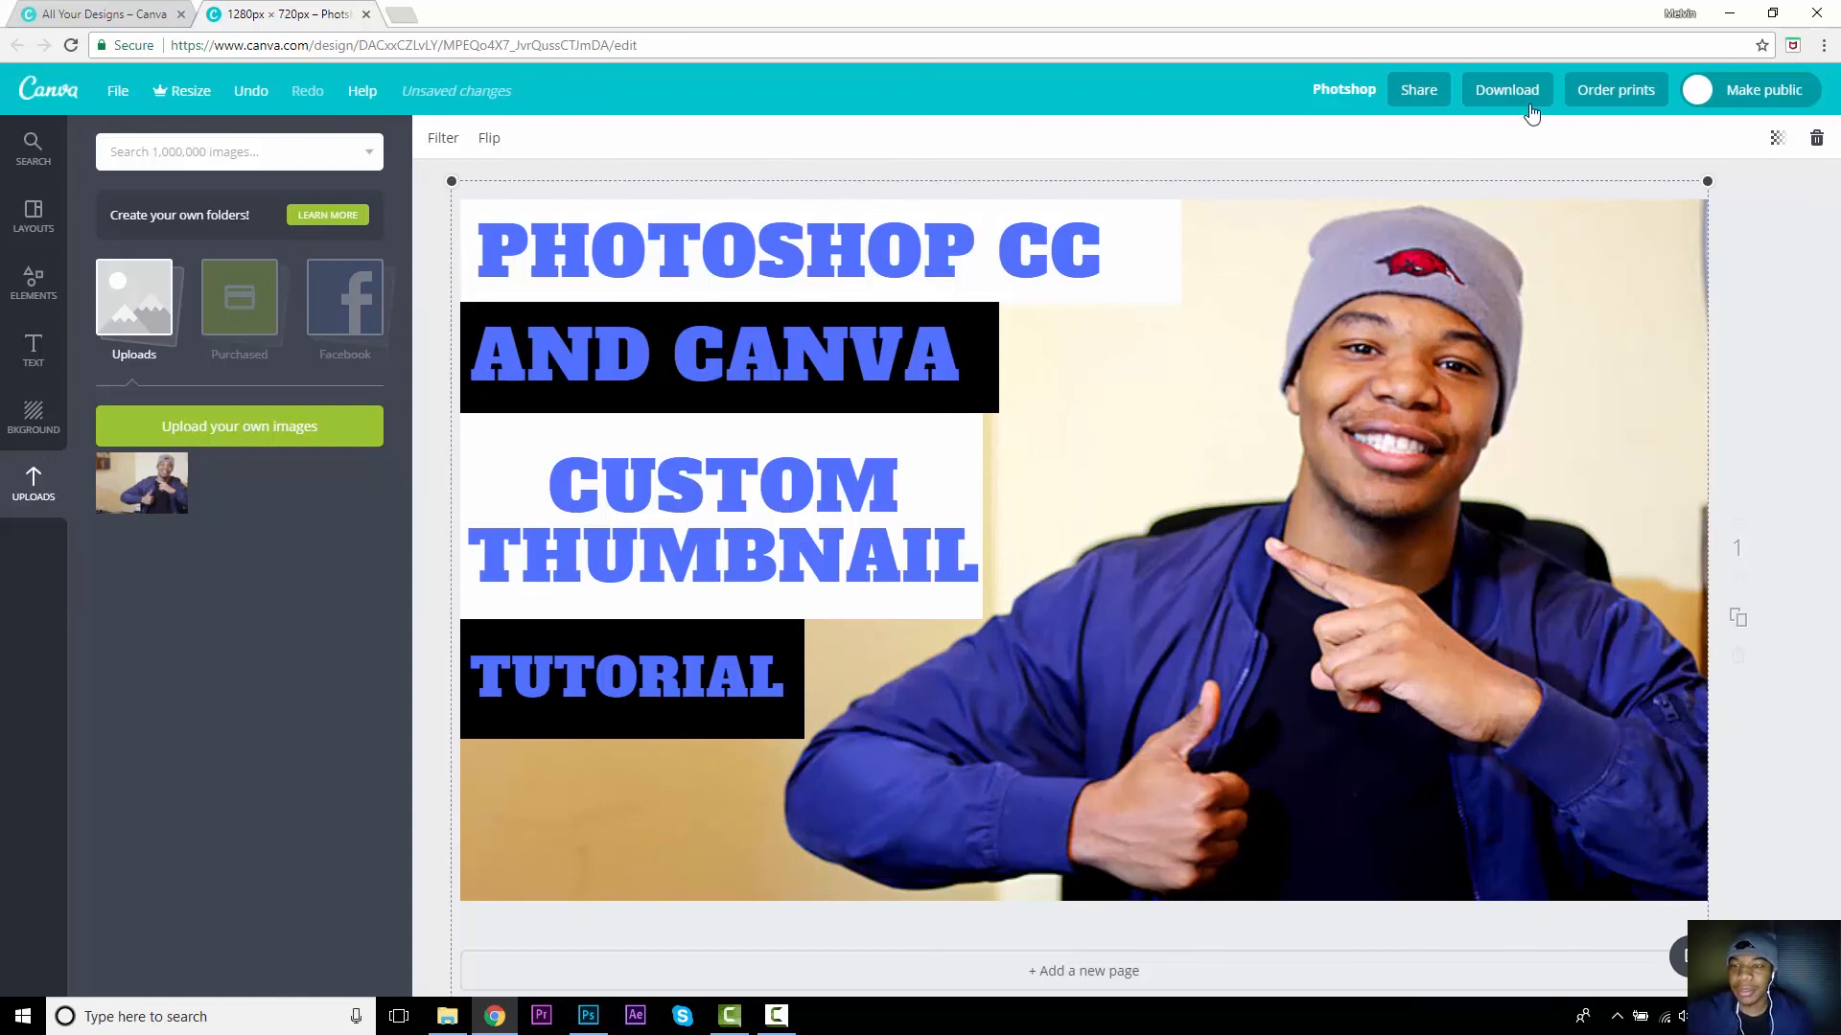
Step: Download the finished thumbnail design as a PNG file
{"action": "left_click", "coordinate": [1507, 90]}
{"action": "left_click", "coordinate": [1579, 202]}
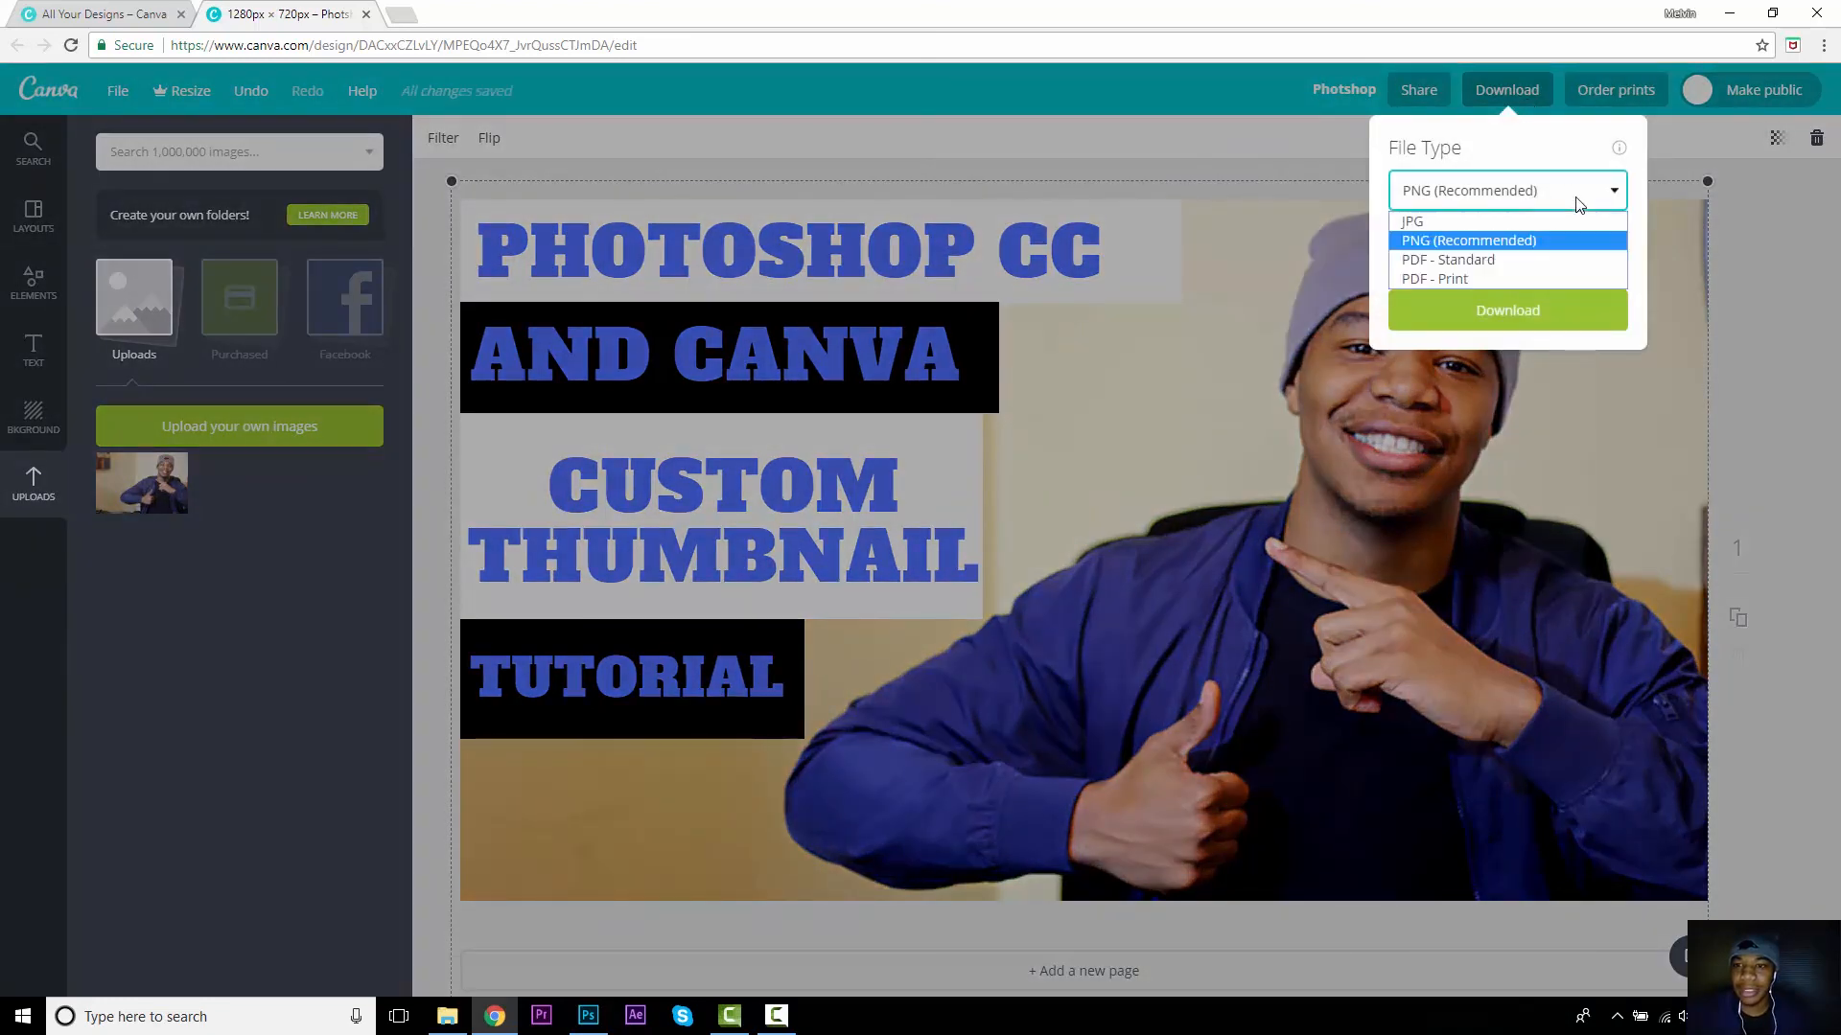
{"action": "left_click", "coordinate": [1526, 241]}
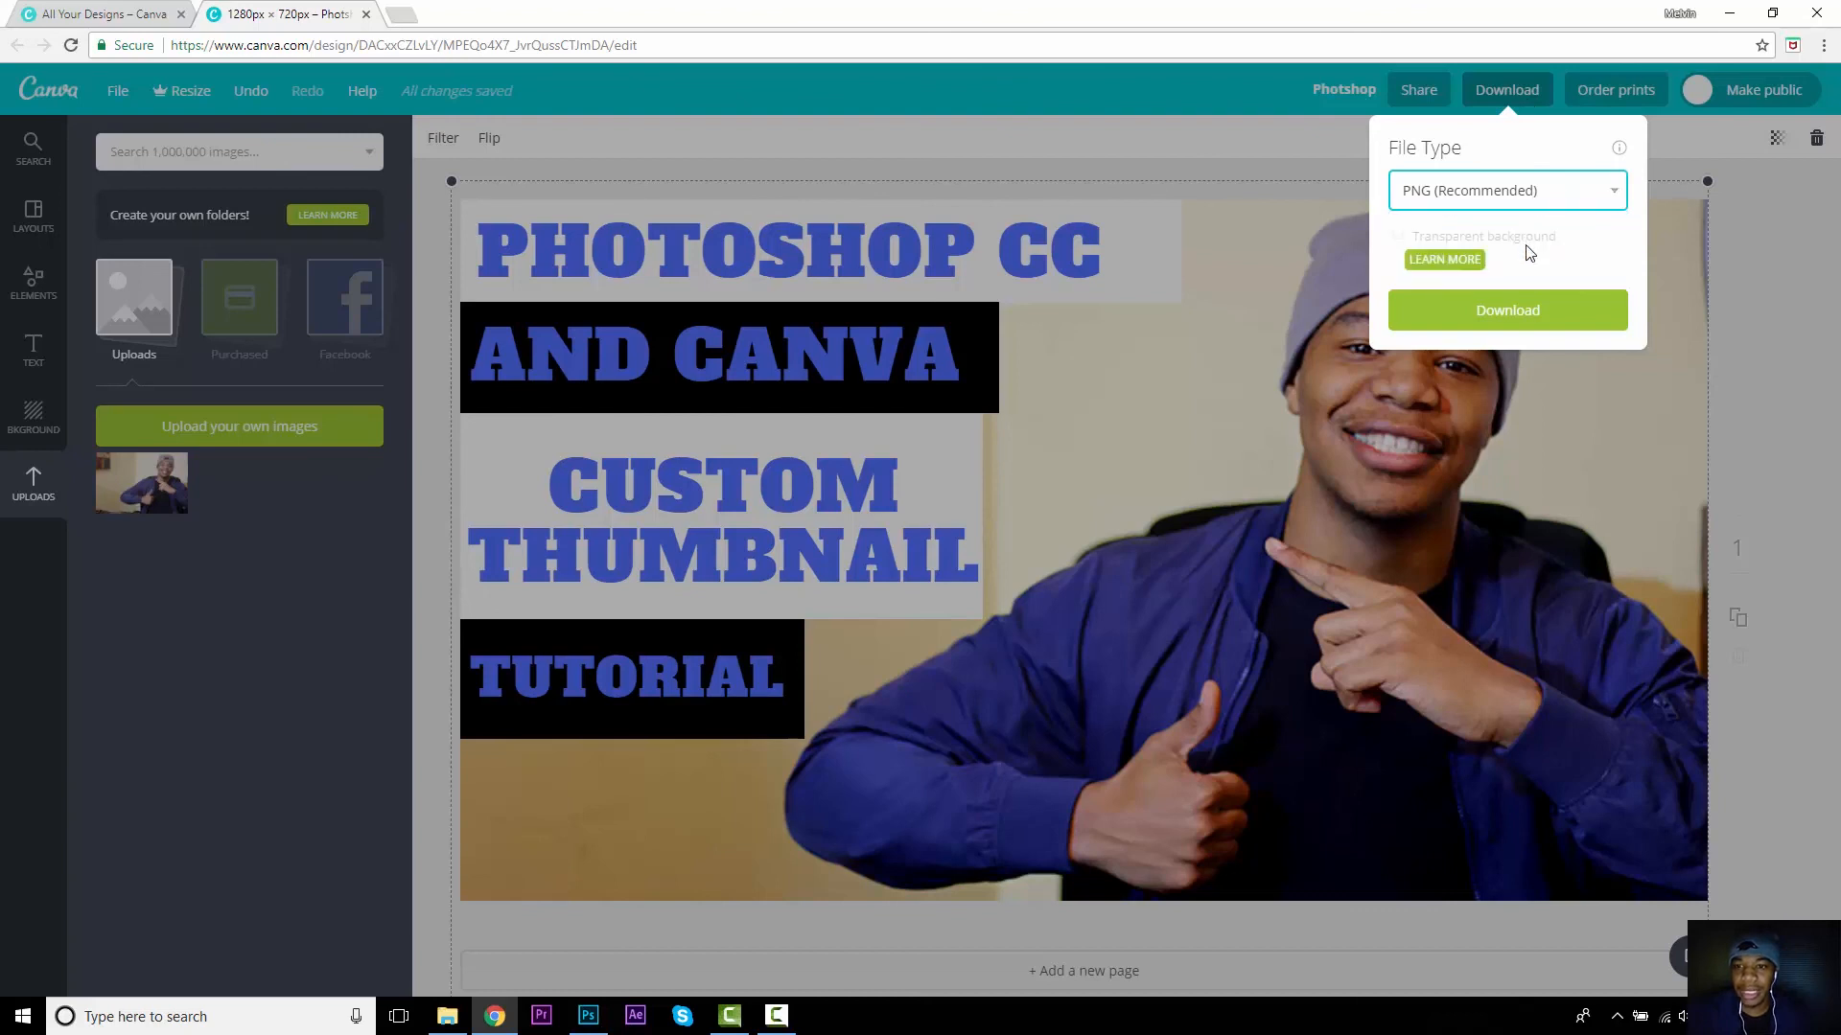
{"action": "left_click", "coordinate": [1519, 309]}
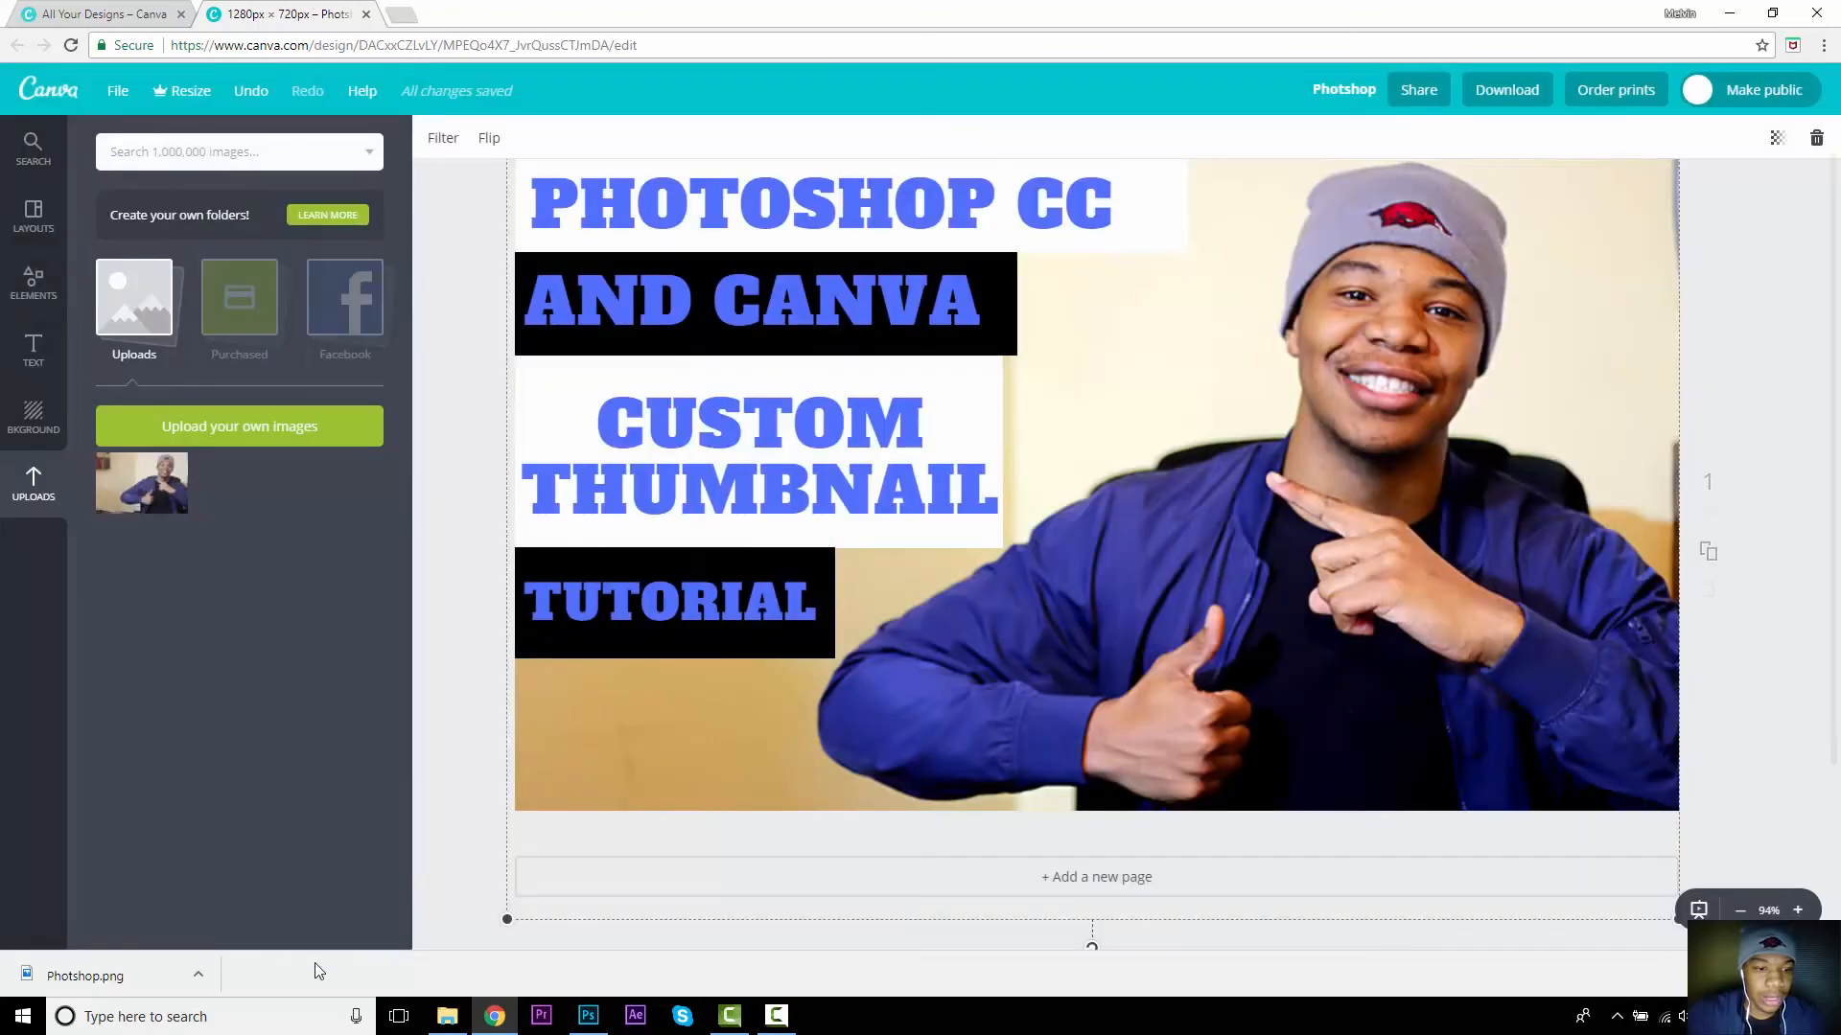
Step: Show the downloaded Photshop.png in its folder, view it in the Photos app and close the viewer
{"action": "left_click", "coordinate": [199, 976]}
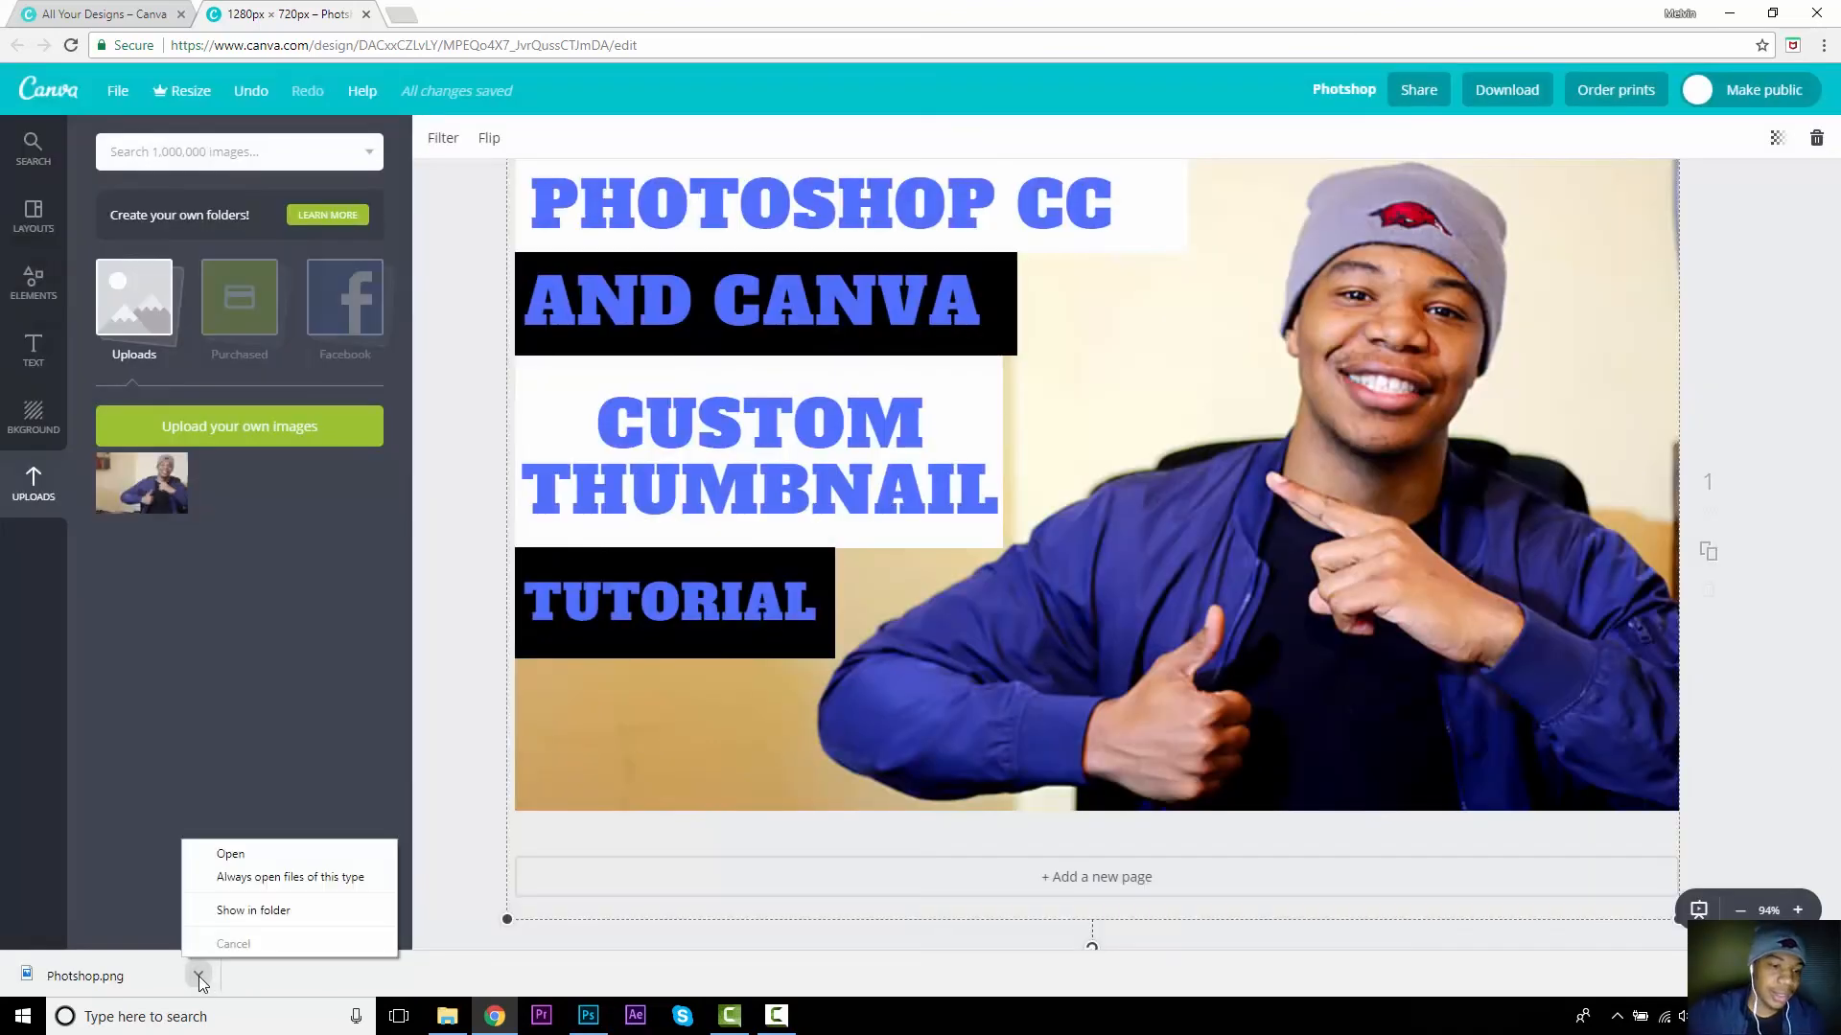
{"action": "left_click", "coordinate": [267, 908]}
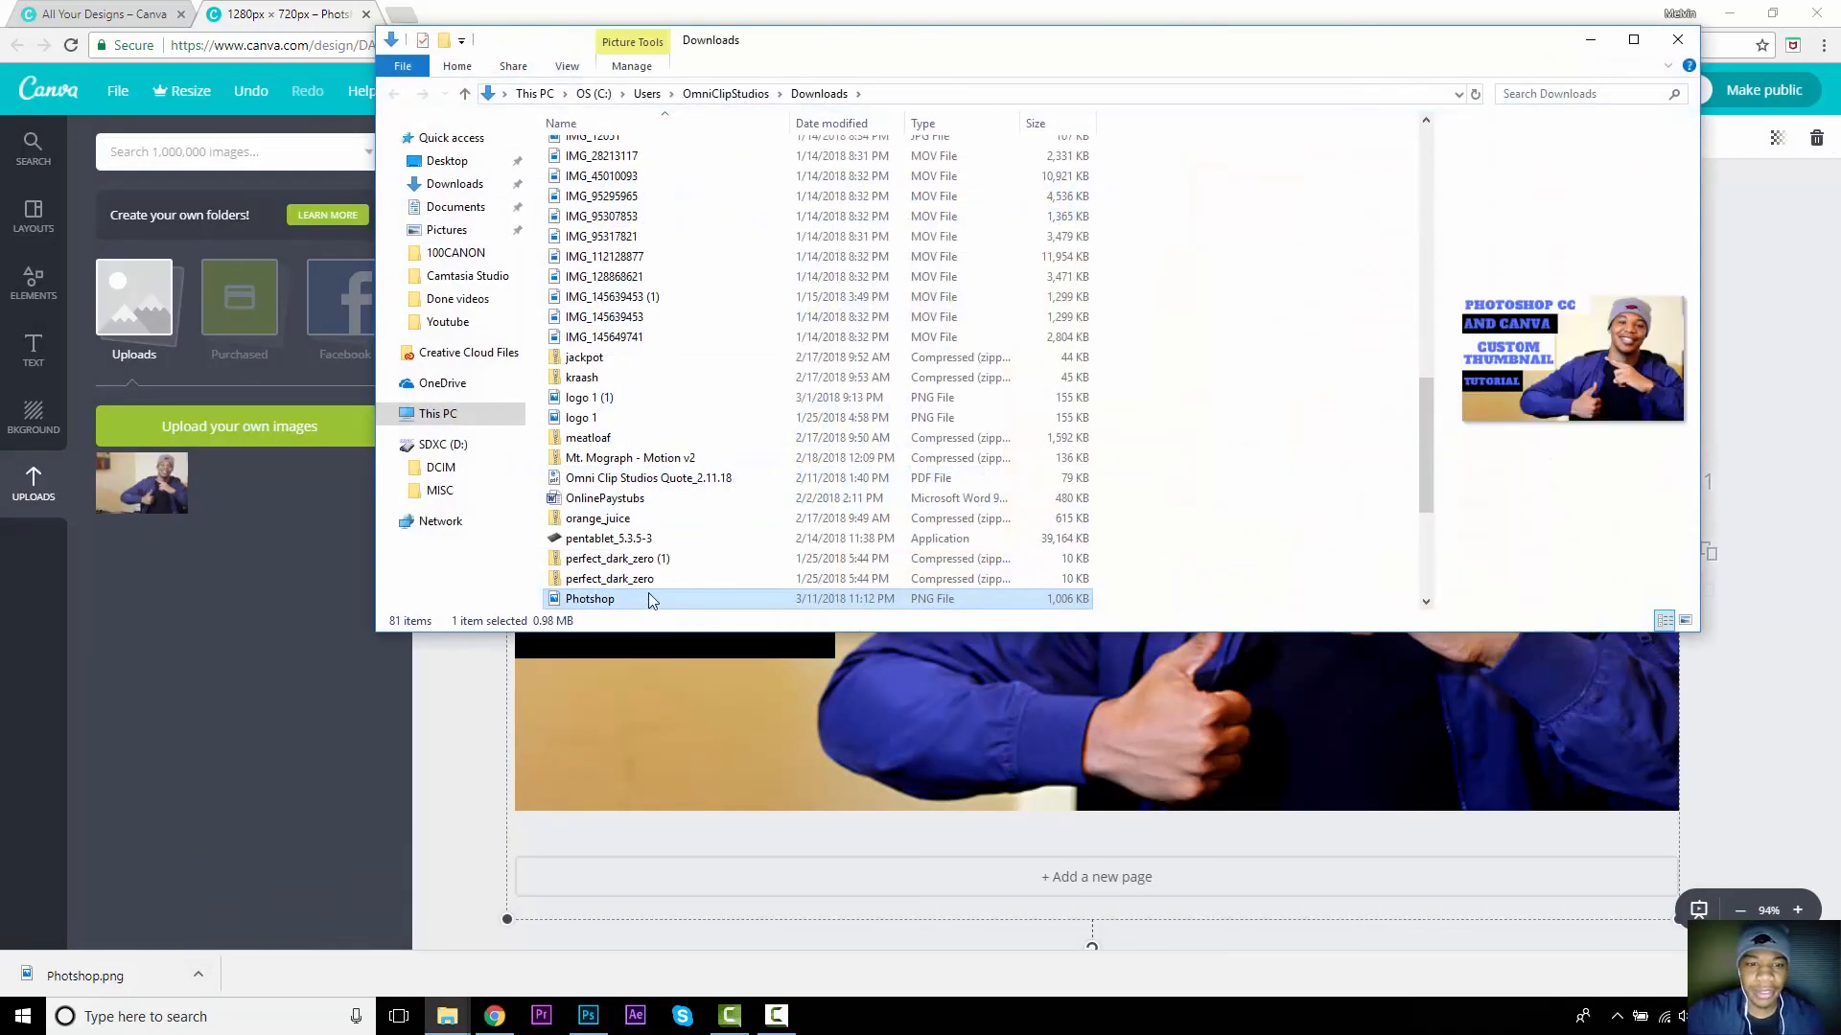
{"action": "double_click", "coordinate": [648, 598]}
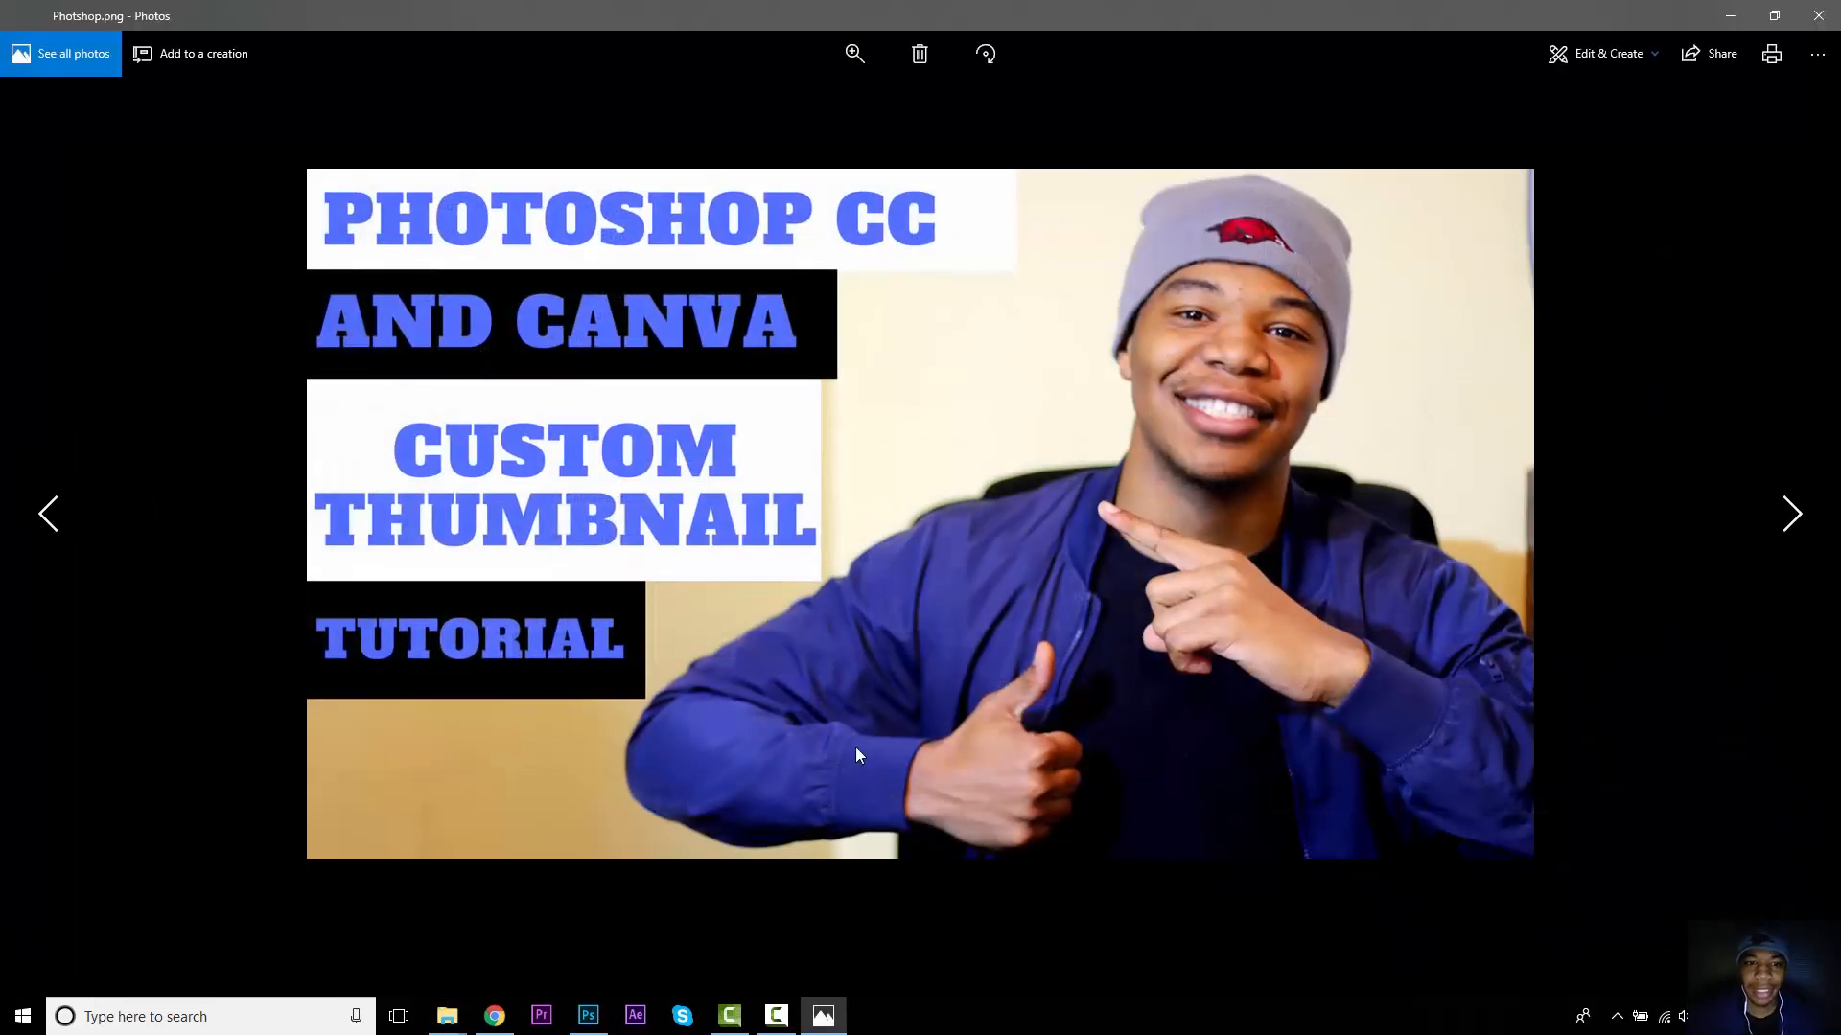
{"action": "left_click", "coordinate": [1831, 12]}
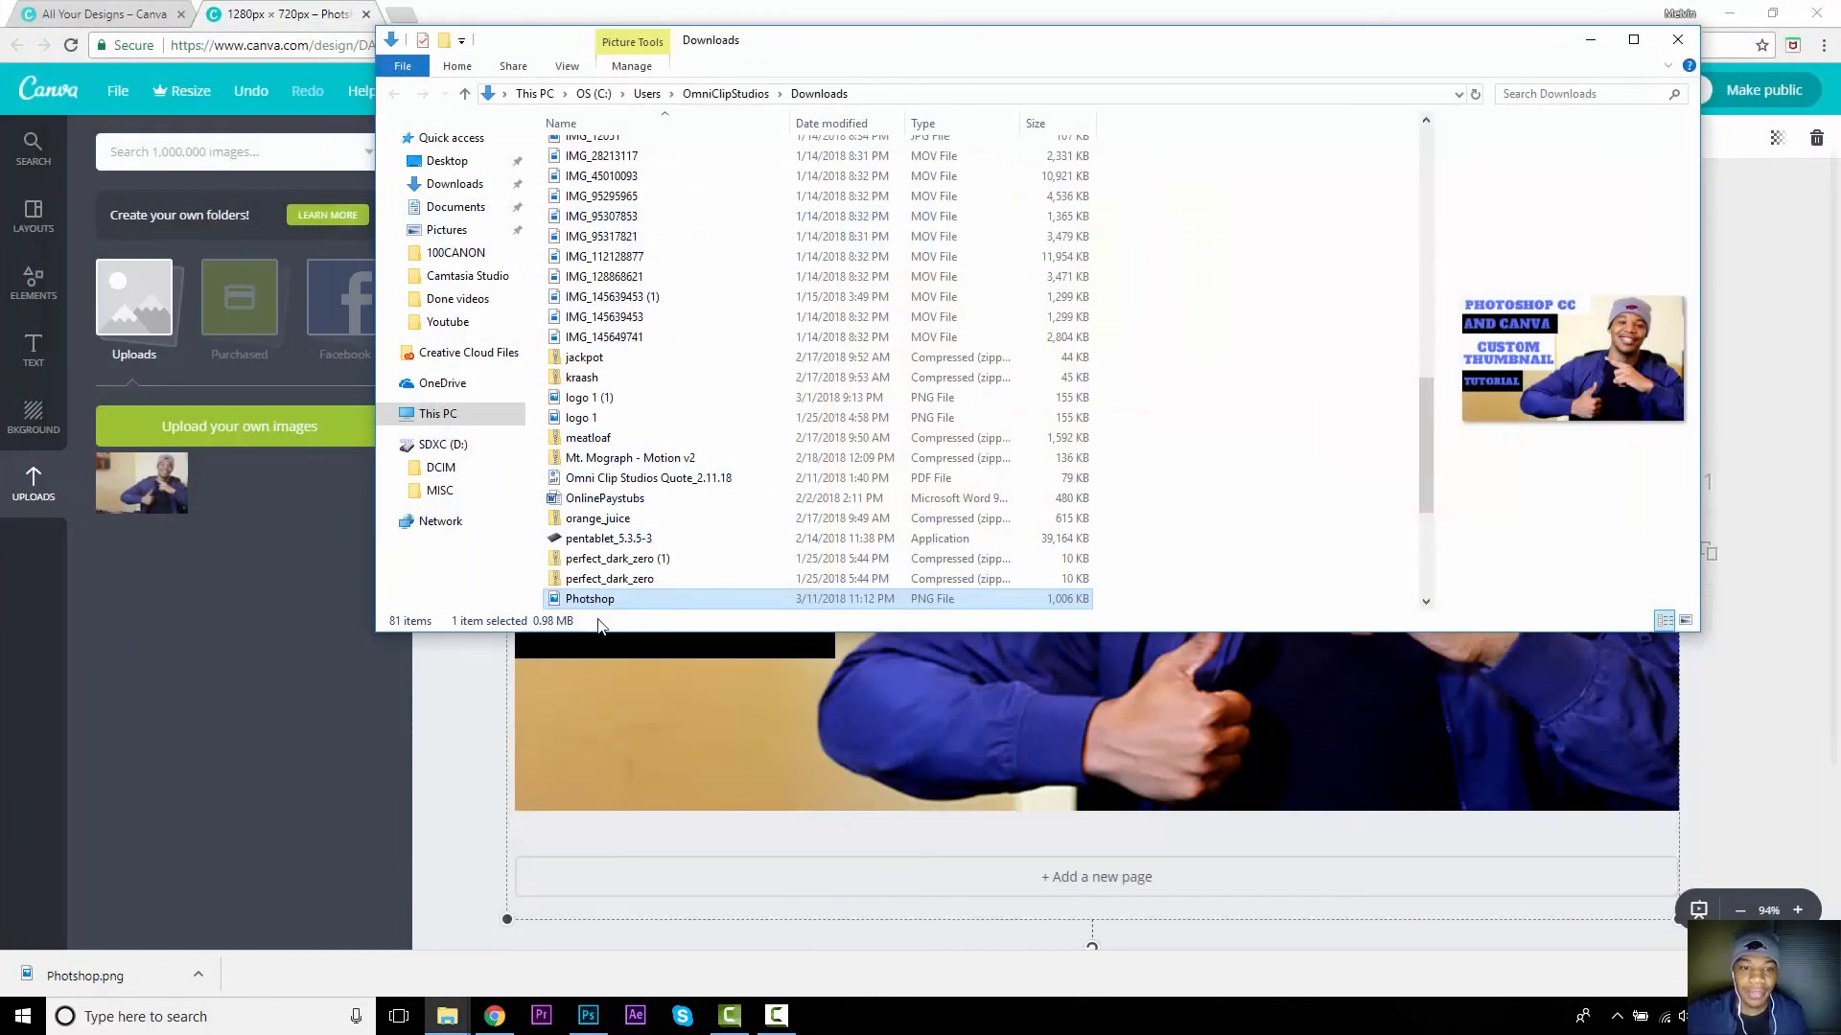
Step: View the desktop and switch back to the Canva design in Chrome
{"action": "left_click_drag", "start_coordinate": [639, 601], "coordinate": [271, 413]}
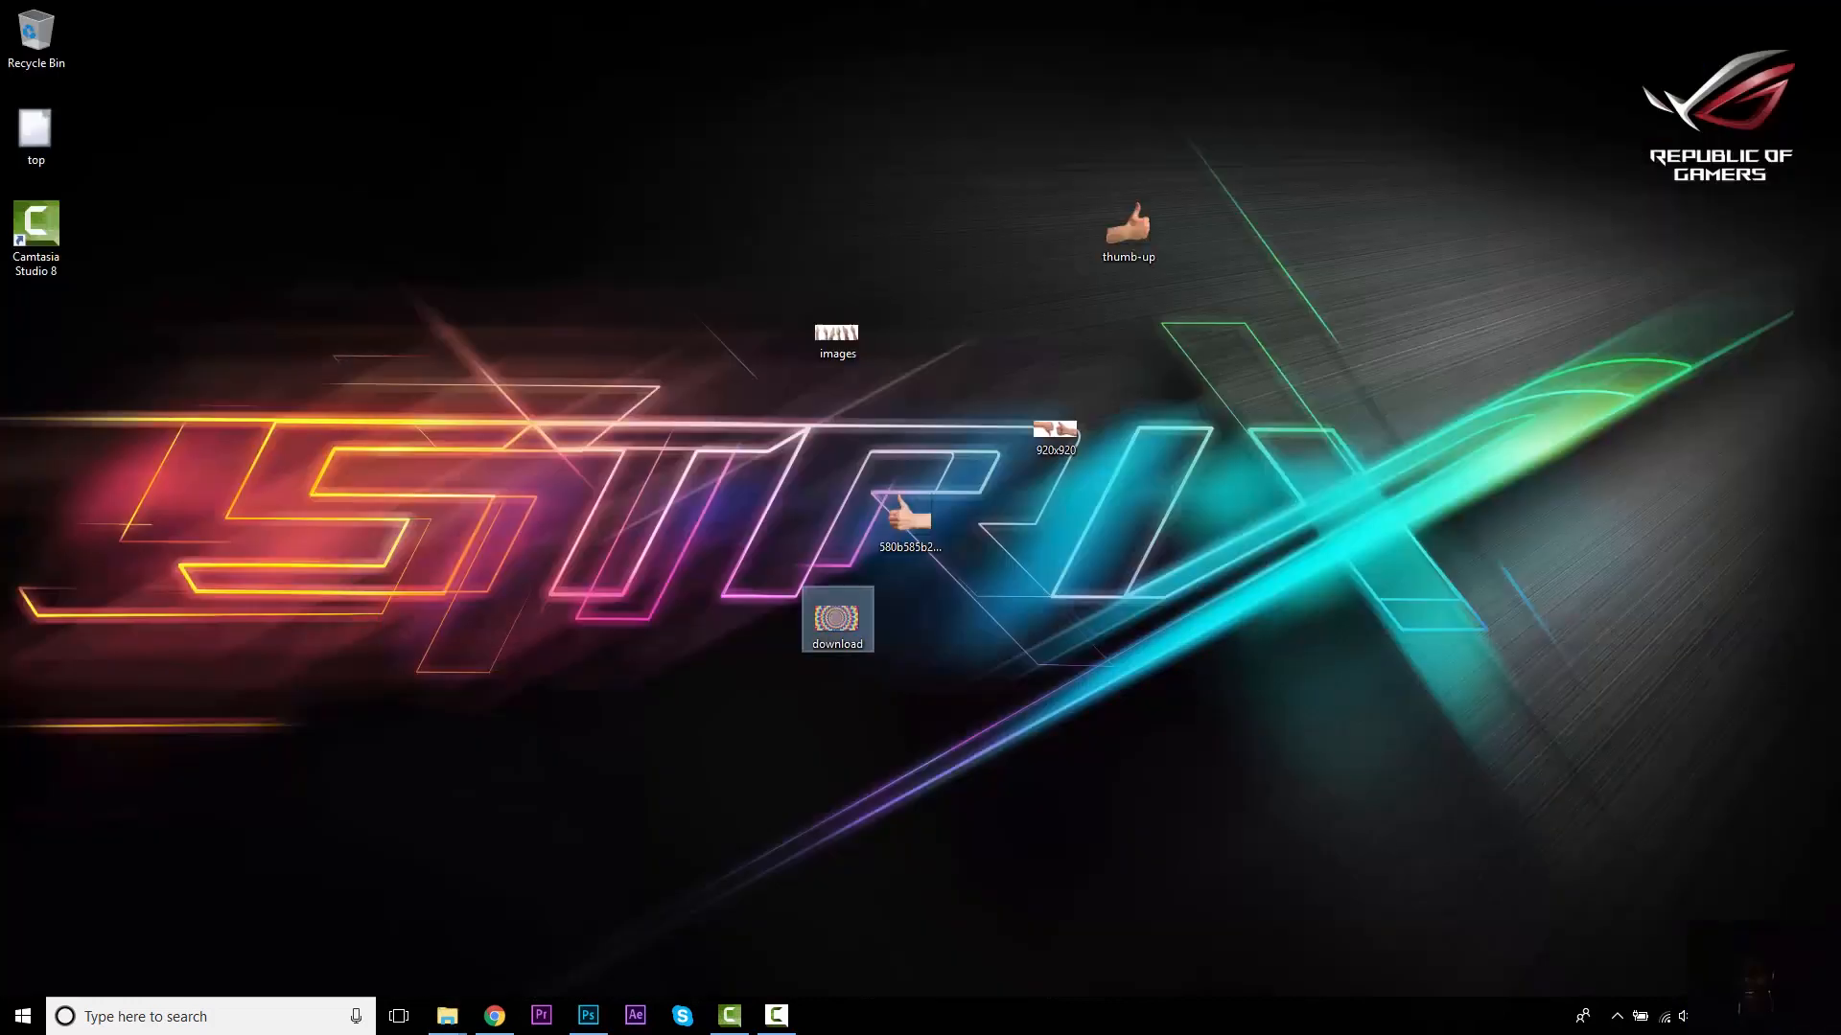
{"action": "left_click_drag", "start_coordinate": [1836, 1026], "coordinate": [1419, 446]}
{"action": "left_click", "coordinate": [490, 1020]}
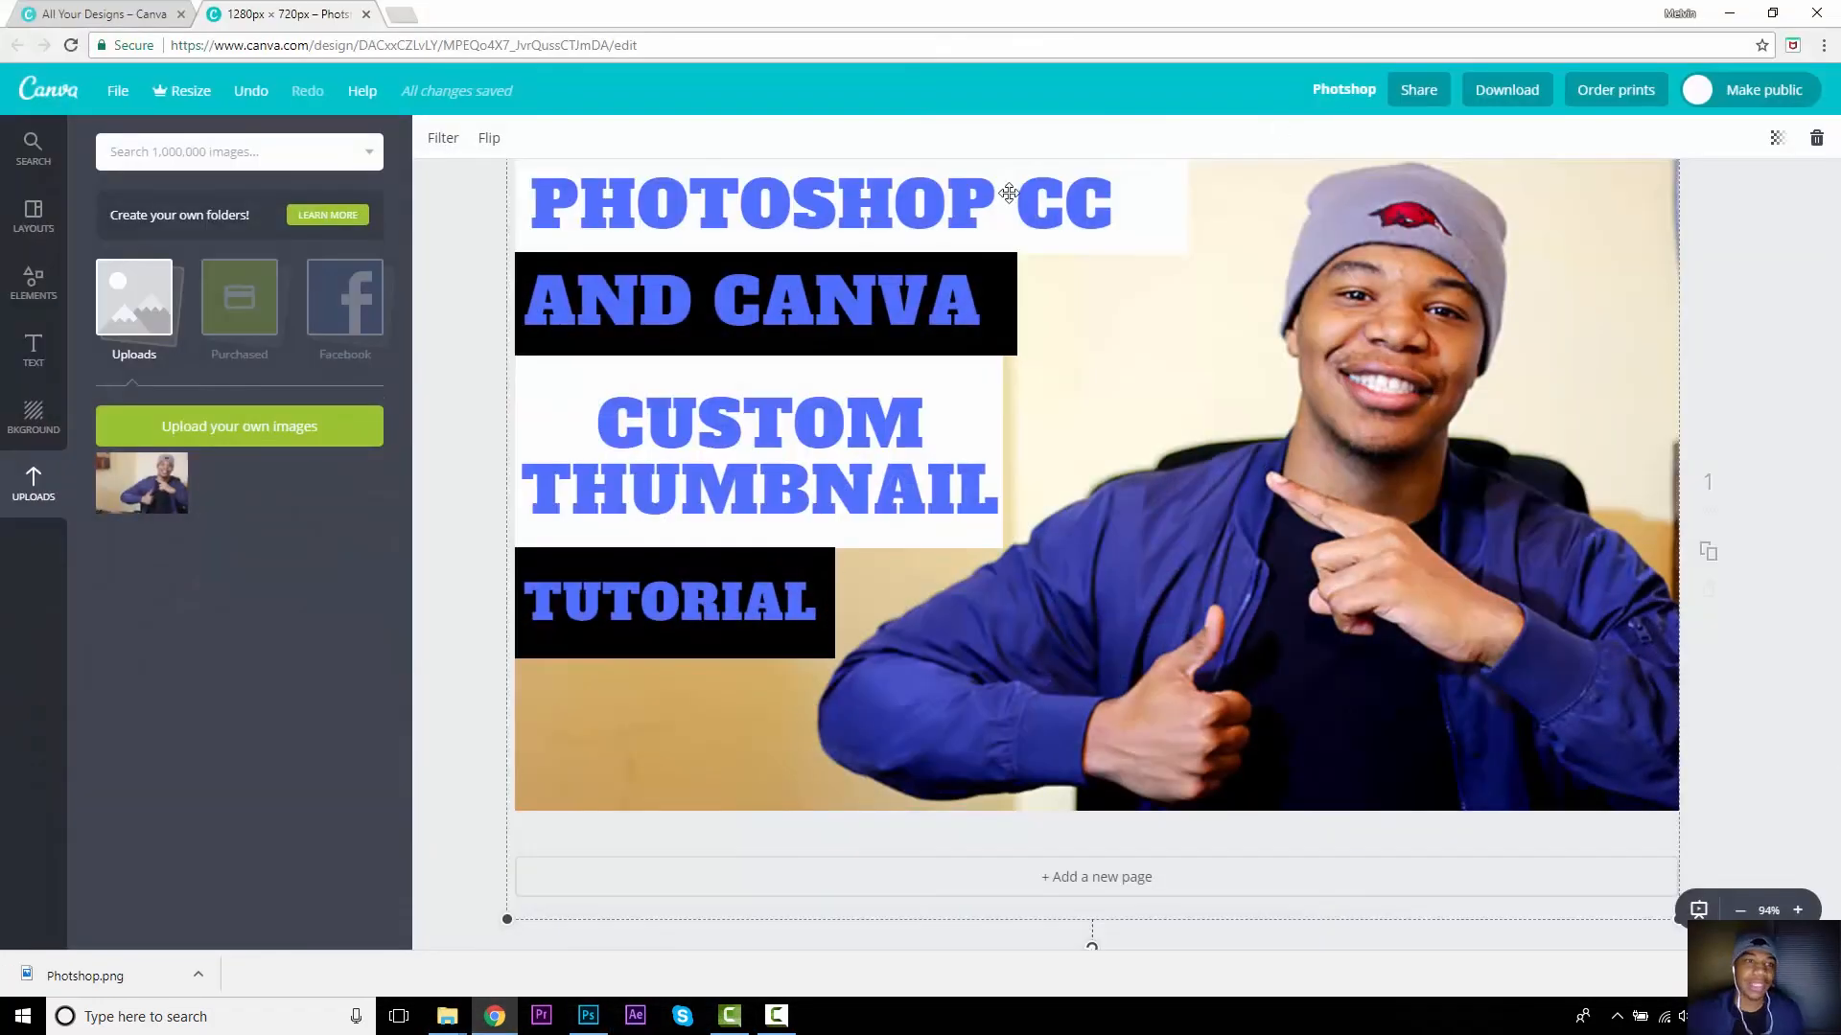